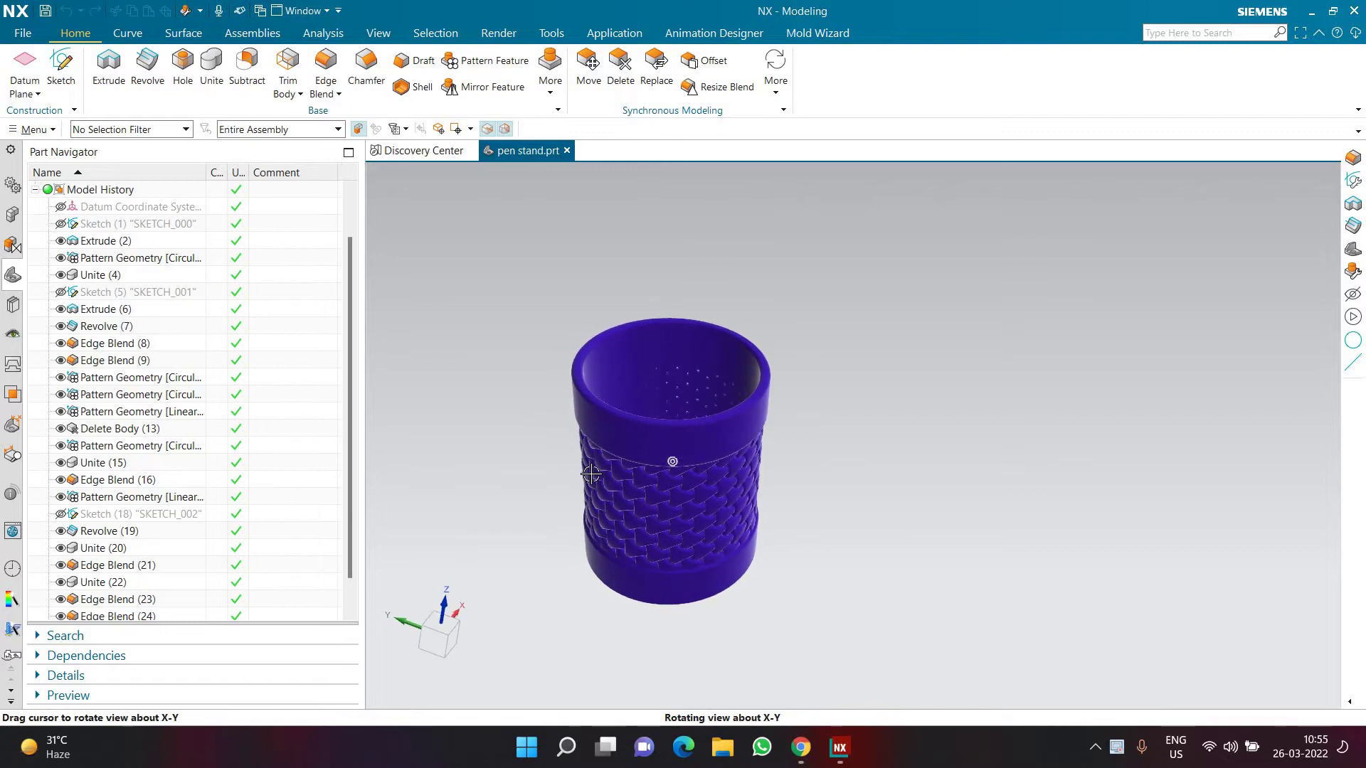
- Close the pen stand part and create a new millimetre part named model1.prt from the Model template
{"action": "scroll", "coordinate": [564, 491], "scroll_direction": "up", "scroll_amount": 5}
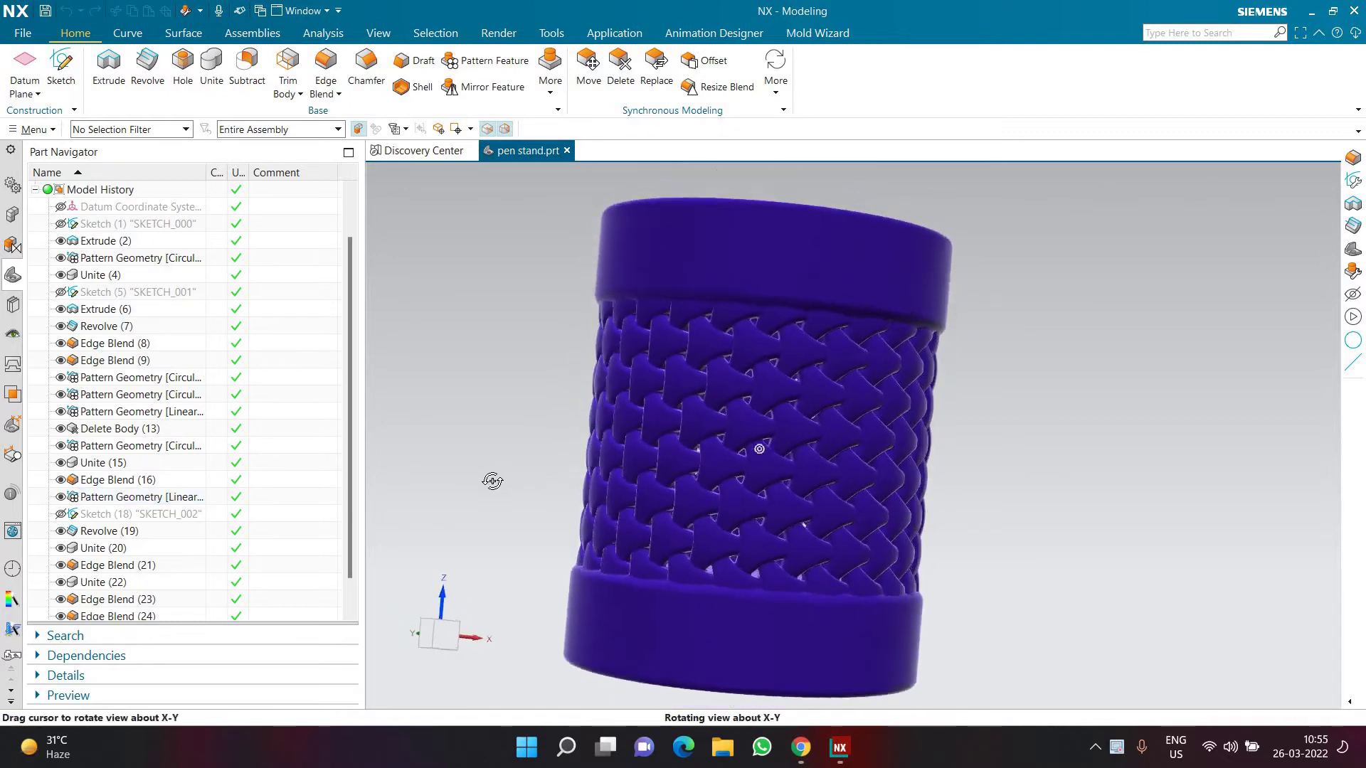
{"action": "left_click", "coordinate": [567, 151]}
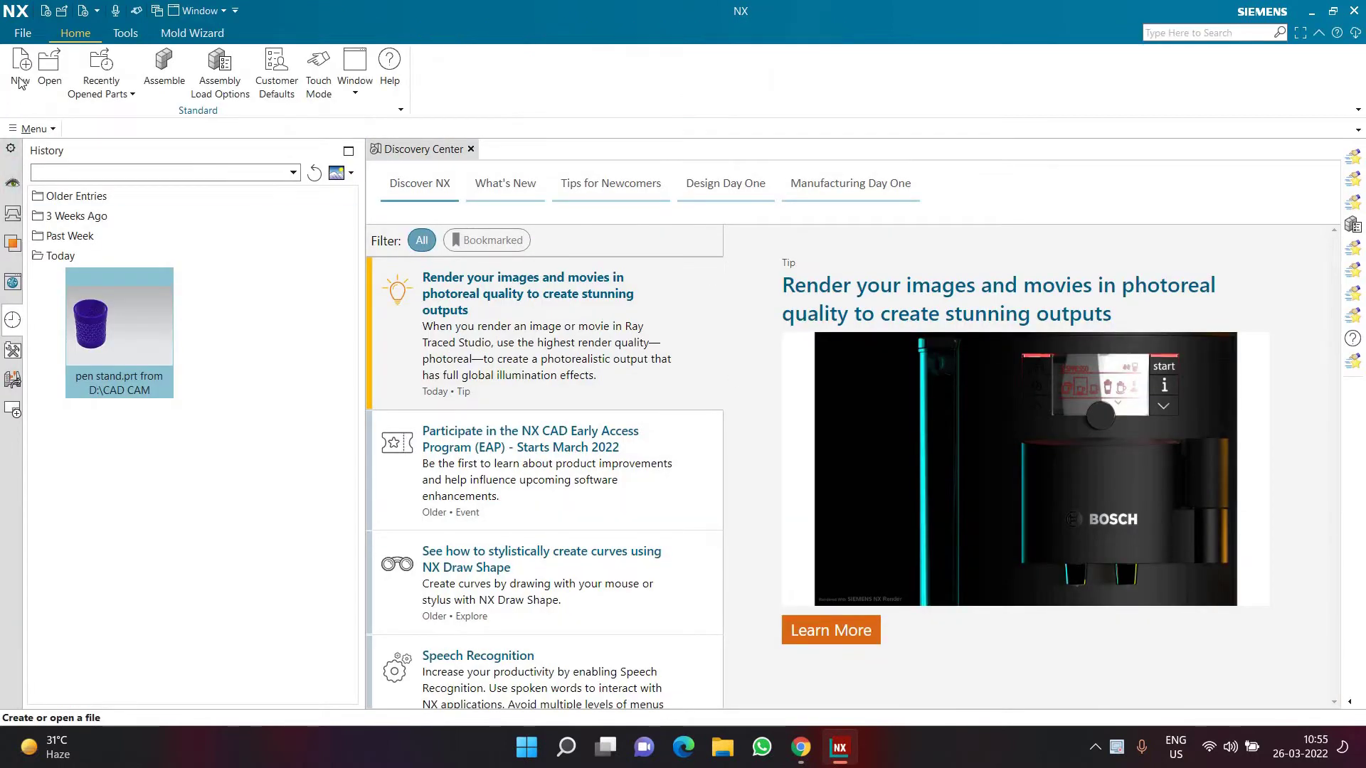
{"action": "left_click", "coordinate": [41, 58]}
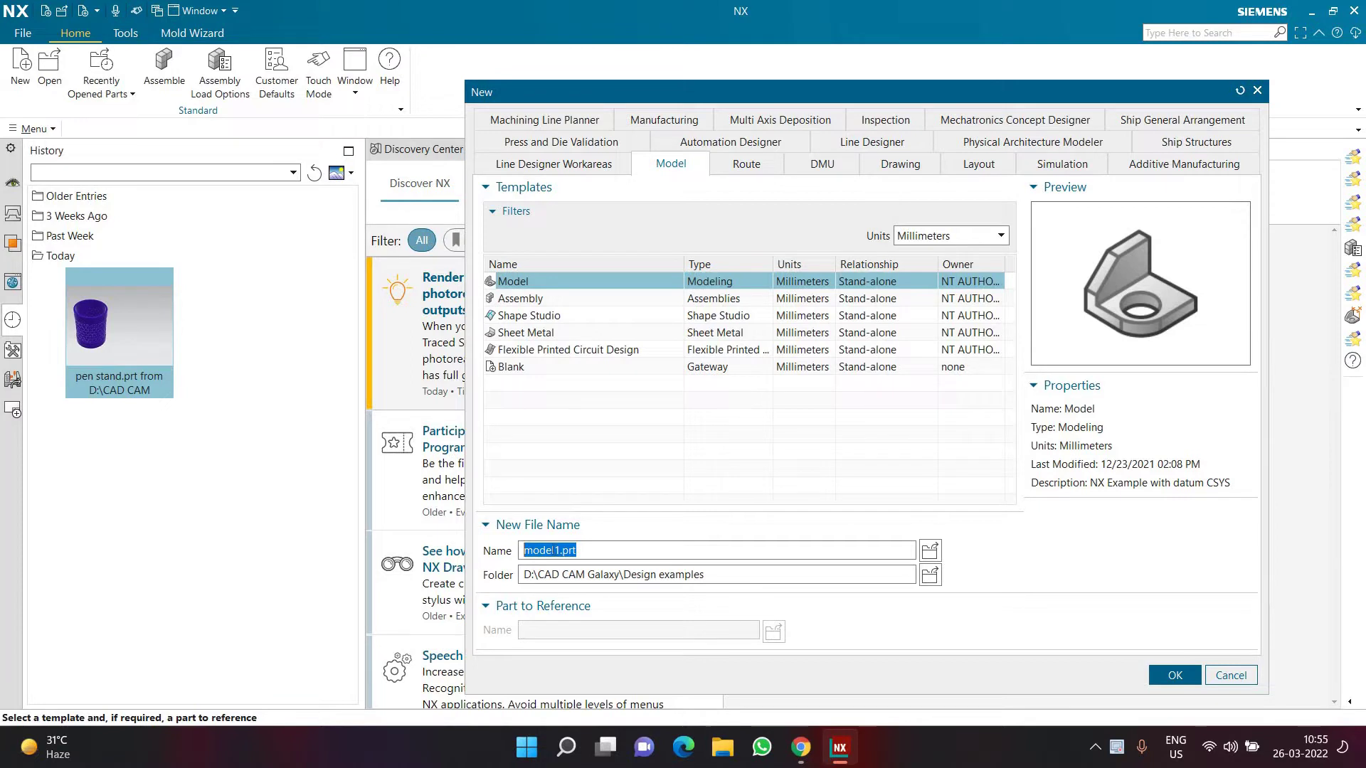
{"action": "left_click", "coordinate": [1183, 675]}
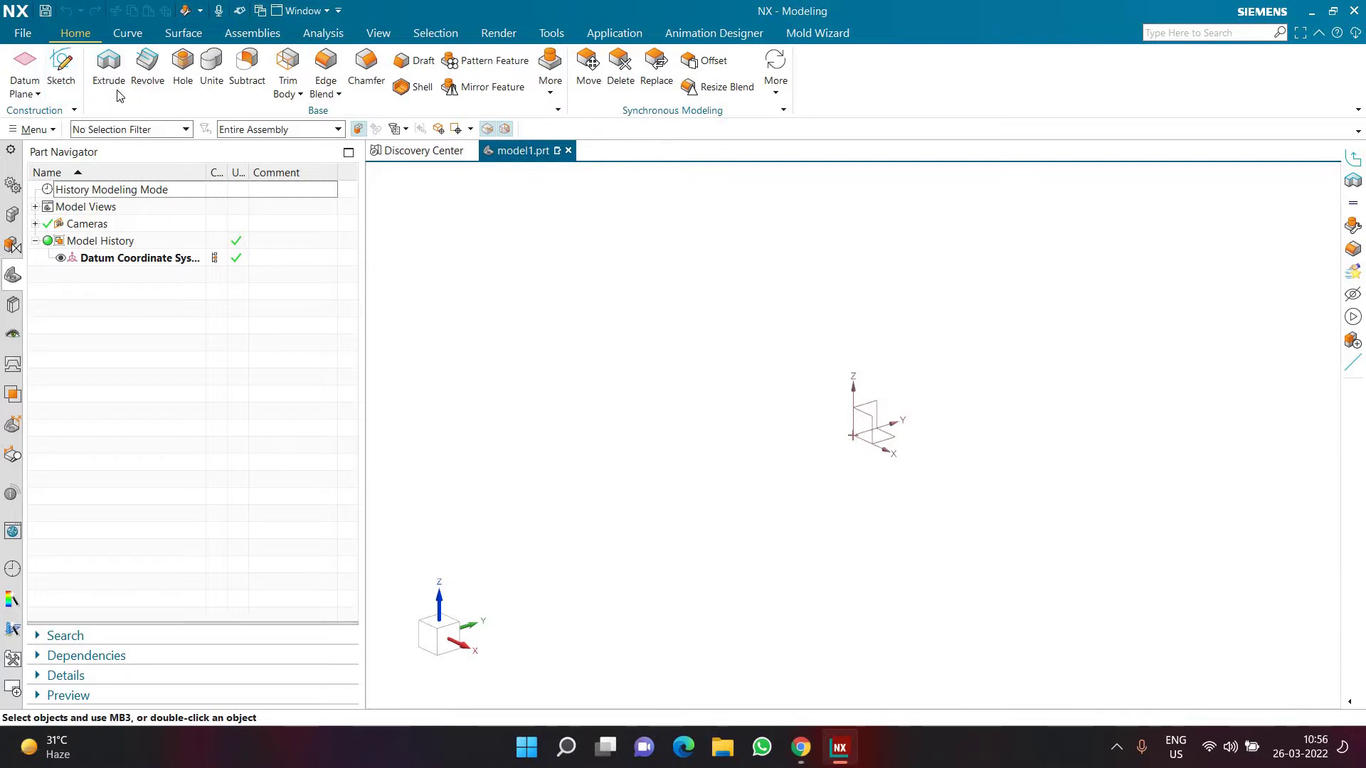
- Start a new sketch on the XZ plane of the datum coordinate system
{"action": "left_click", "coordinate": [74, 89]}
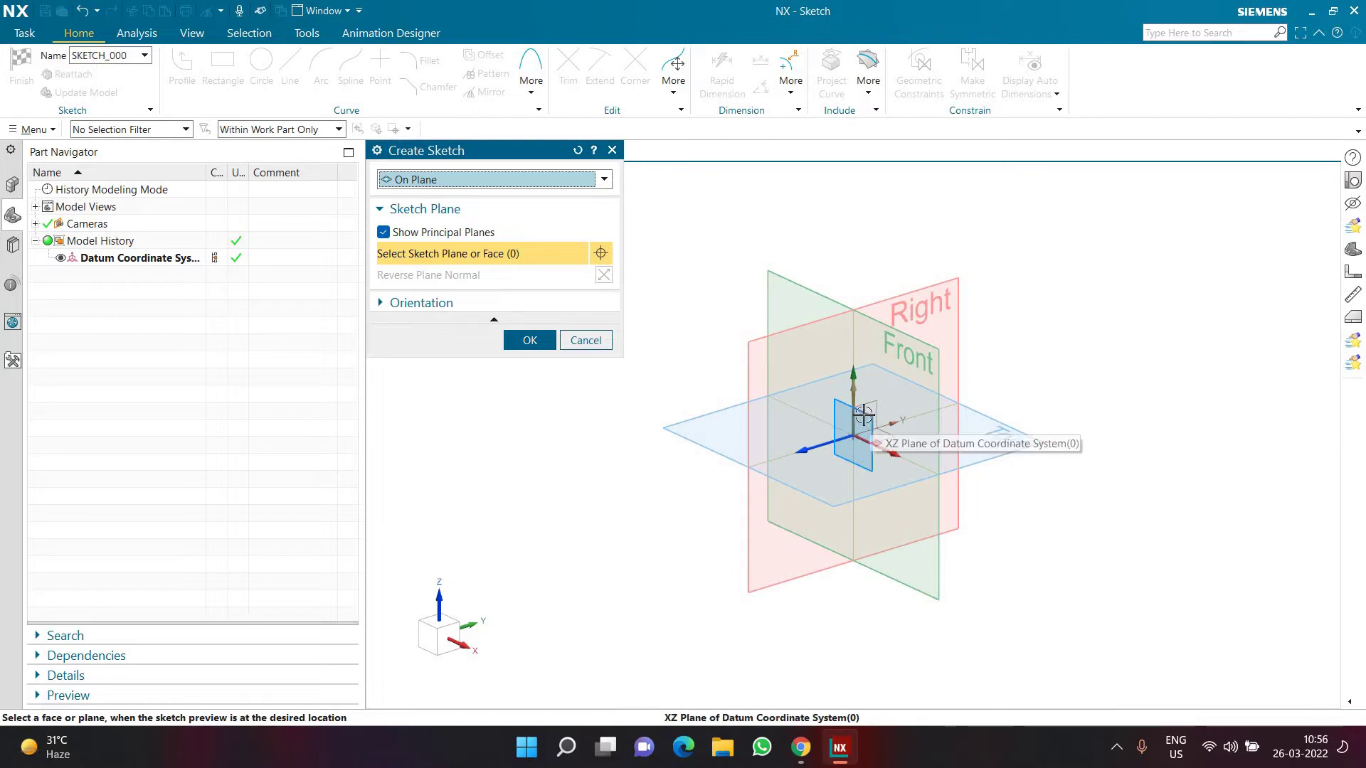
{"action": "left_click", "coordinate": [690, 450]}
{"action": "left_click", "coordinate": [535, 343]}
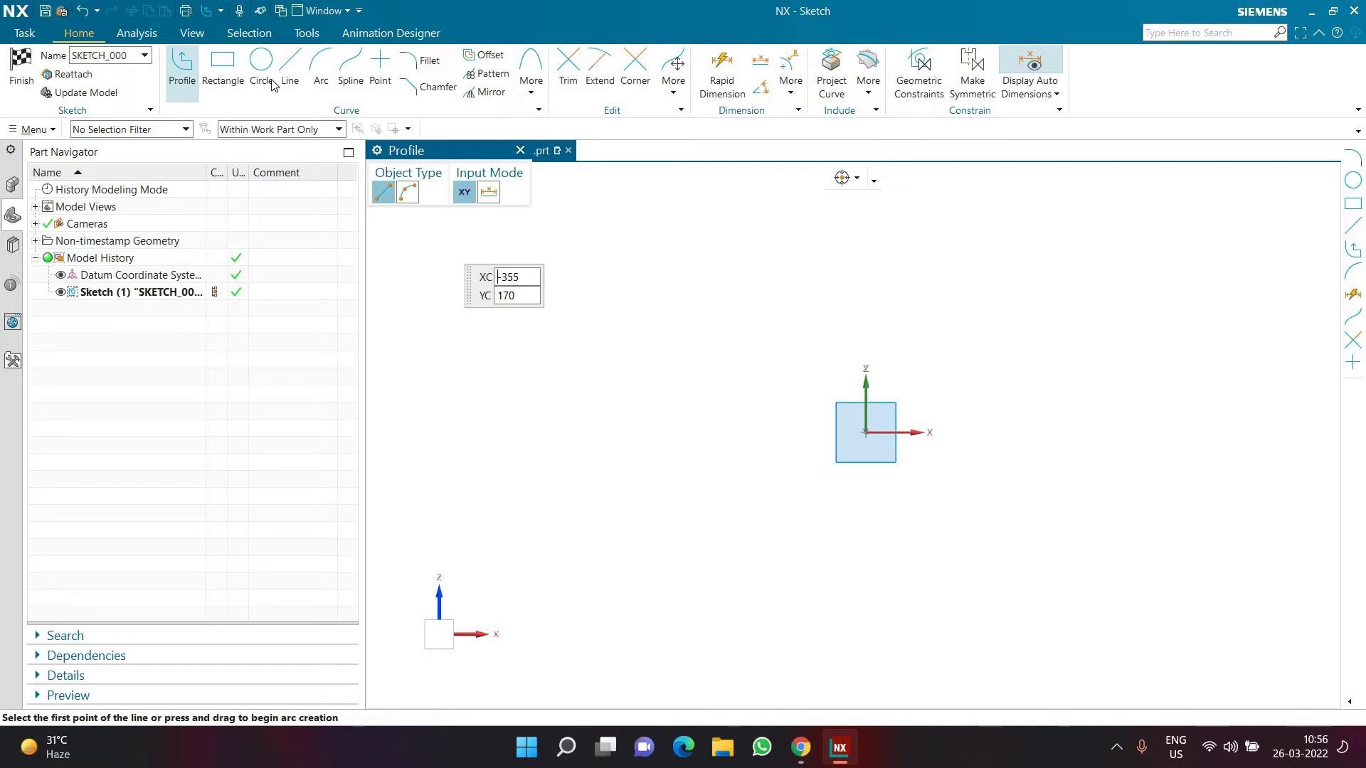
- Draw a circle centred on the sketch origin and set its diameter to 40 mm
{"action": "key", "text": "o"}
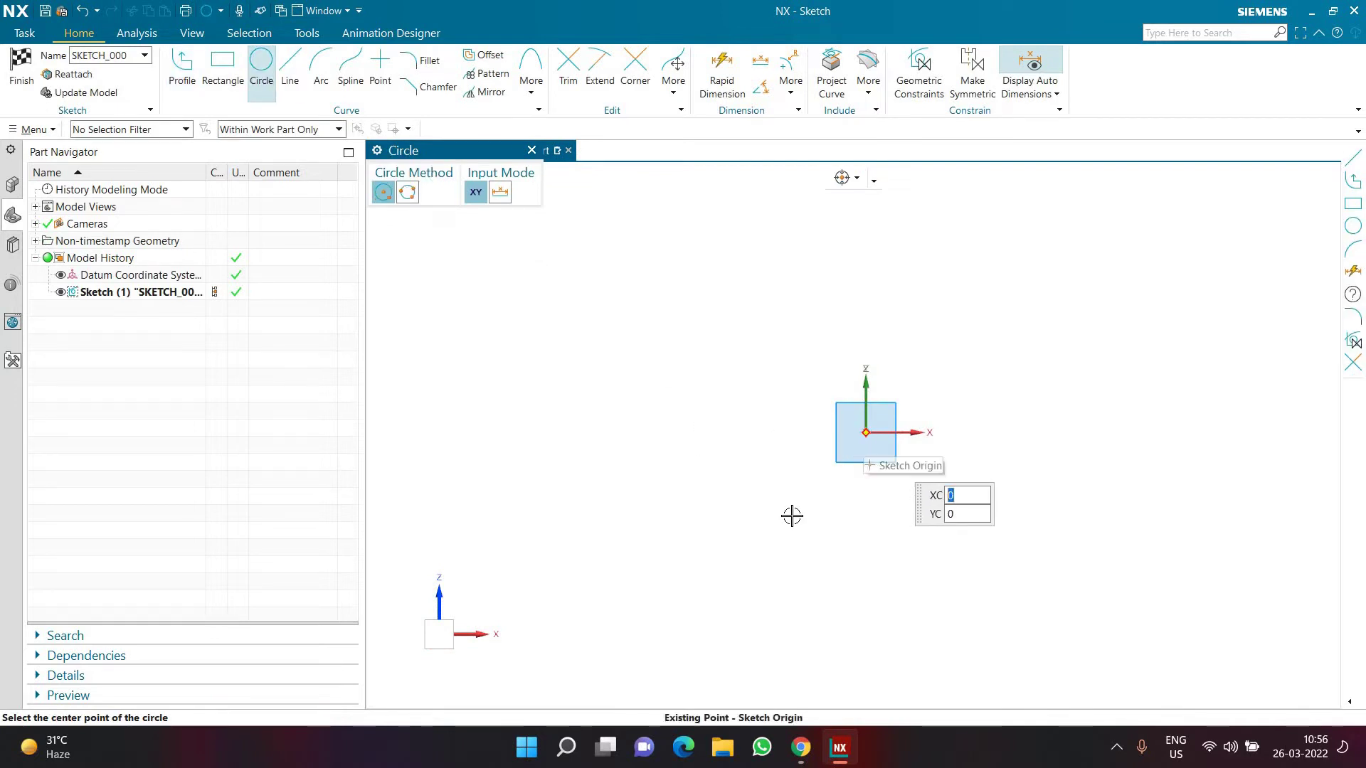
{"action": "left_click", "coordinate": [865, 432]}
{"action": "left_click", "coordinate": [1003, 540]}
{"action": "key", "text": "Escape"}
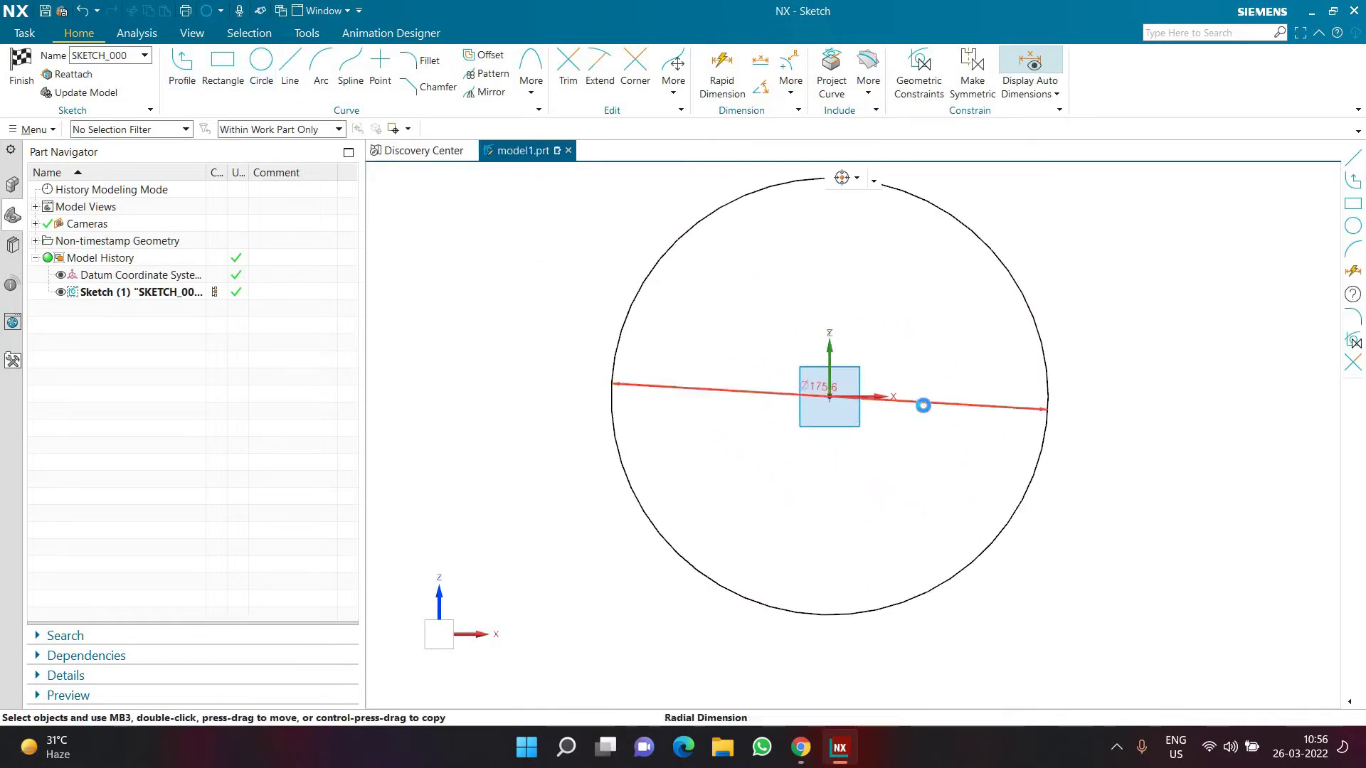
{"action": "double_click", "coordinate": [924, 405]}
{"action": "type", "text": "20"}
{"action": "key", "text": "Return"}
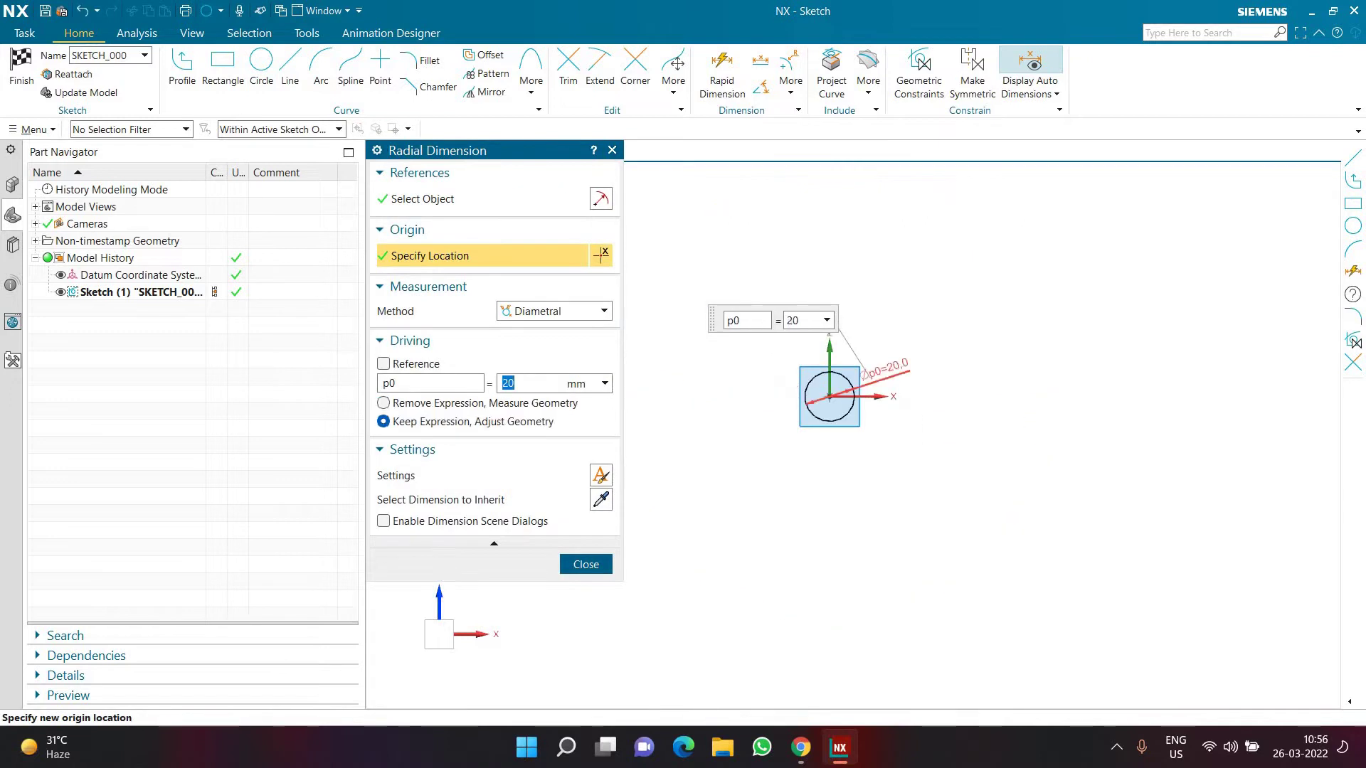
{"action": "key", "text": "Return"}
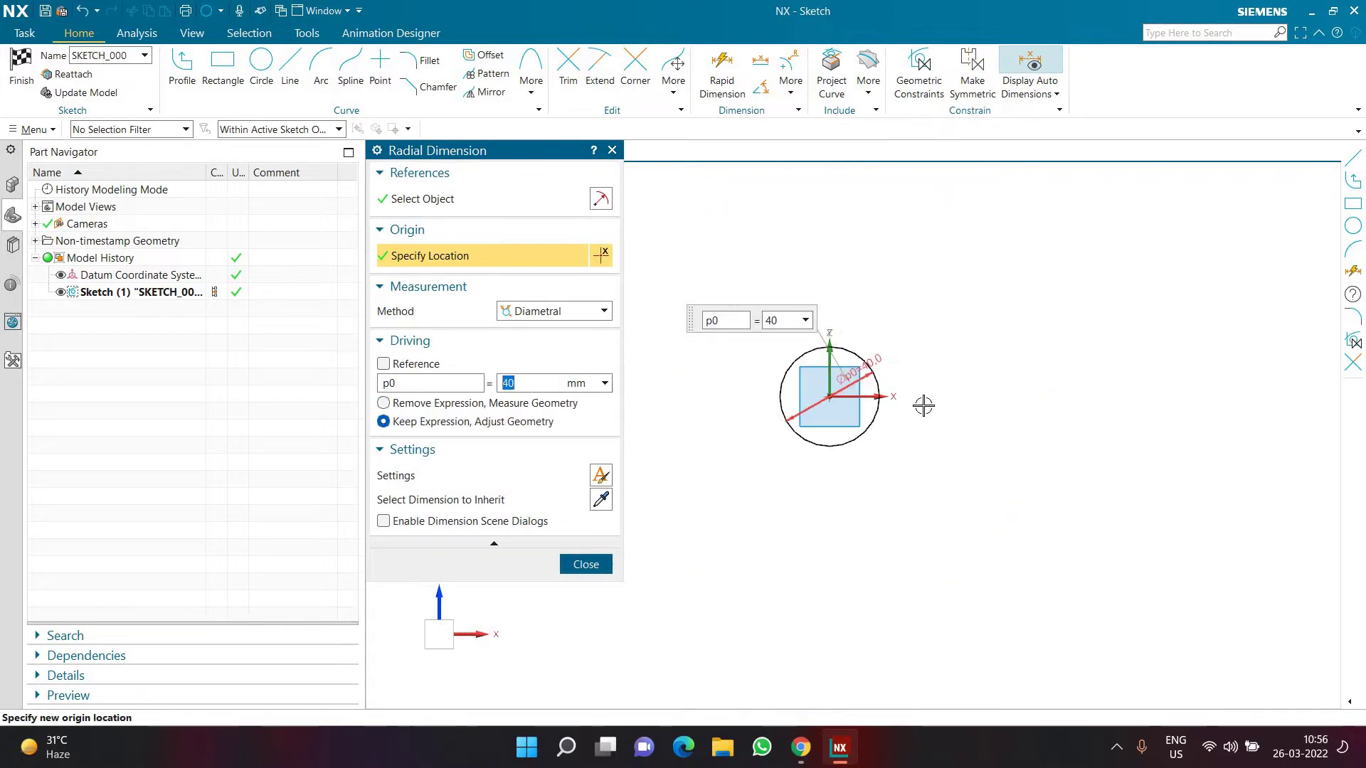
{"action": "key", "text": "Escape"}
- Sketch a horizontal line about 8 mm long inside the circle, starting about 7 mm right of the origin and 3 mm above the horizontal axis
{"action": "scroll", "coordinate": [925, 377], "scroll_direction": "up", "scroll_amount": 5}
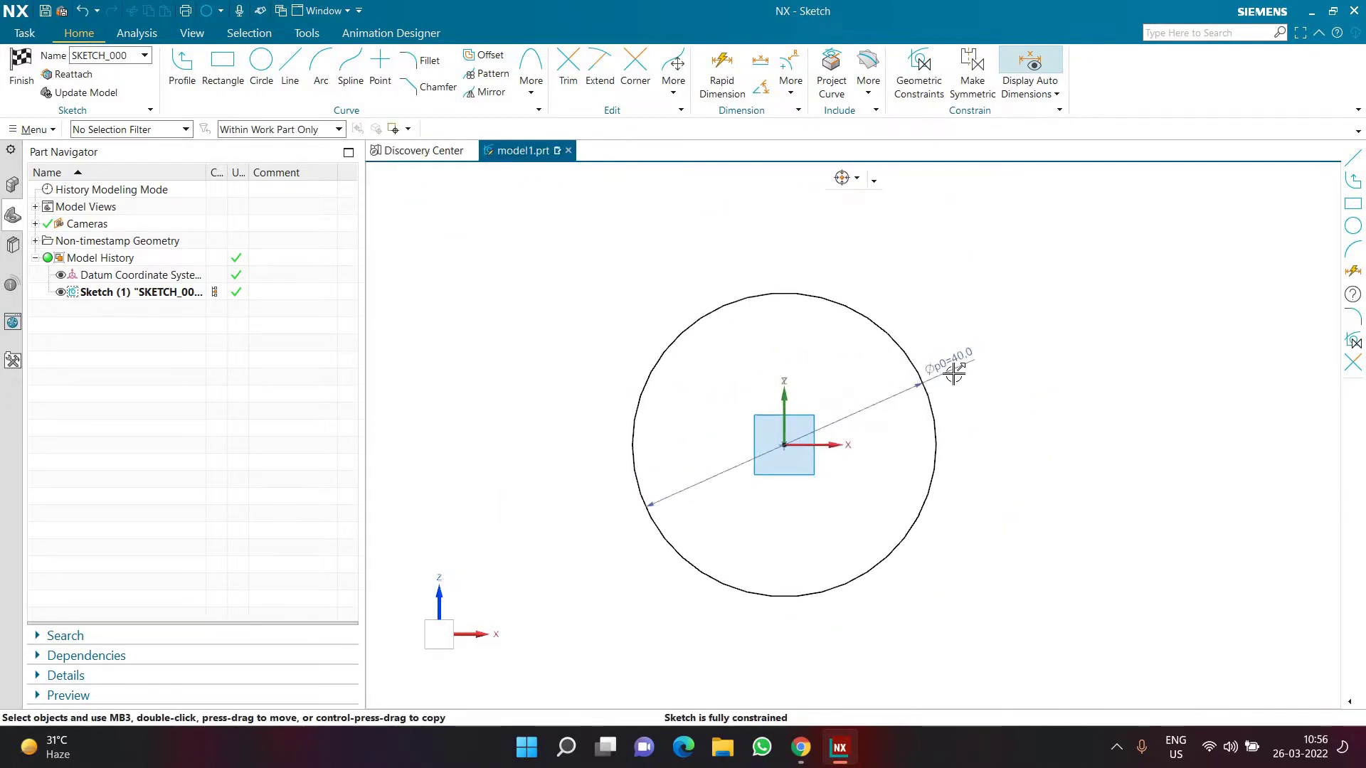
{"action": "scroll", "coordinate": [771, 451], "scroll_direction": "up", "scroll_amount": 2}
{"action": "scroll", "coordinate": [711, 484], "scroll_direction": "down", "scroll_amount": 1}
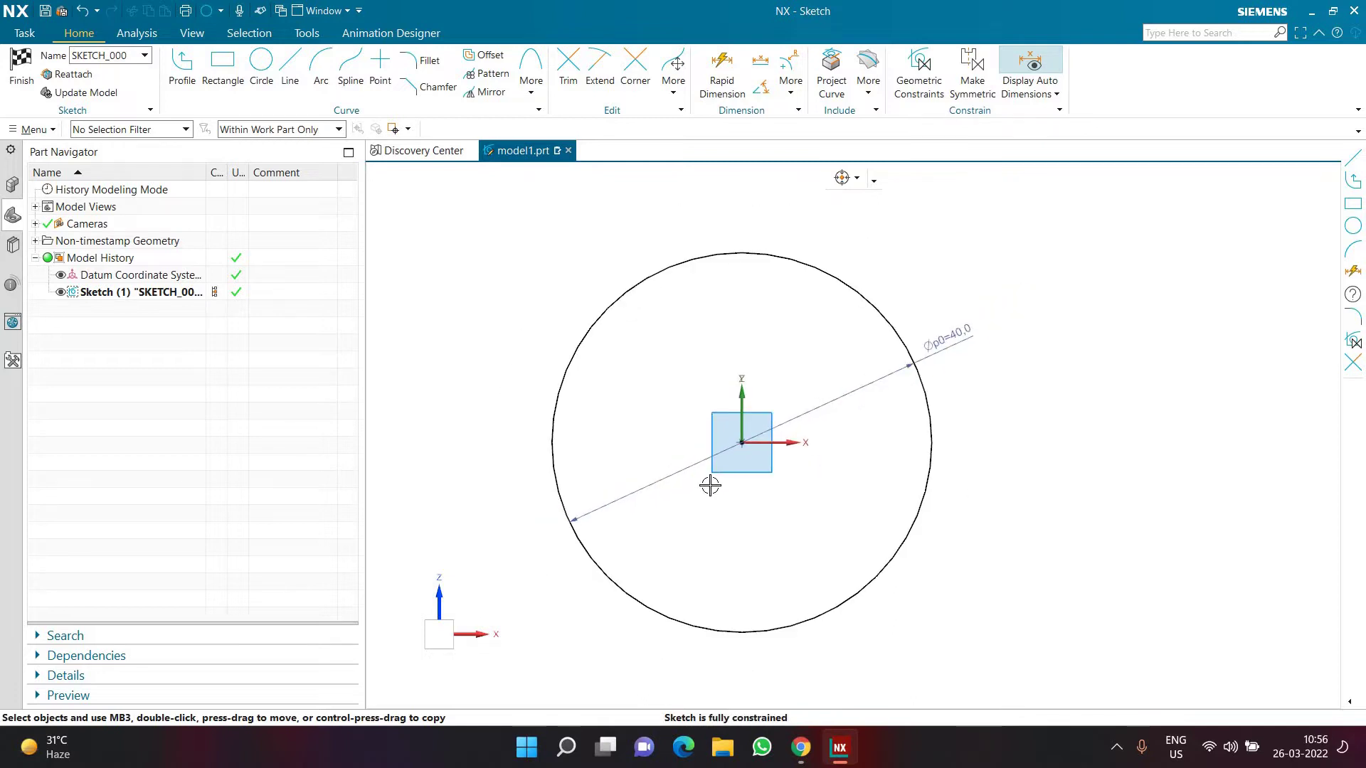
{"action": "scroll", "coordinate": [709, 485], "scroll_direction": "up", "scroll_amount": 1}
{"action": "left_click", "coordinate": [287, 81]}
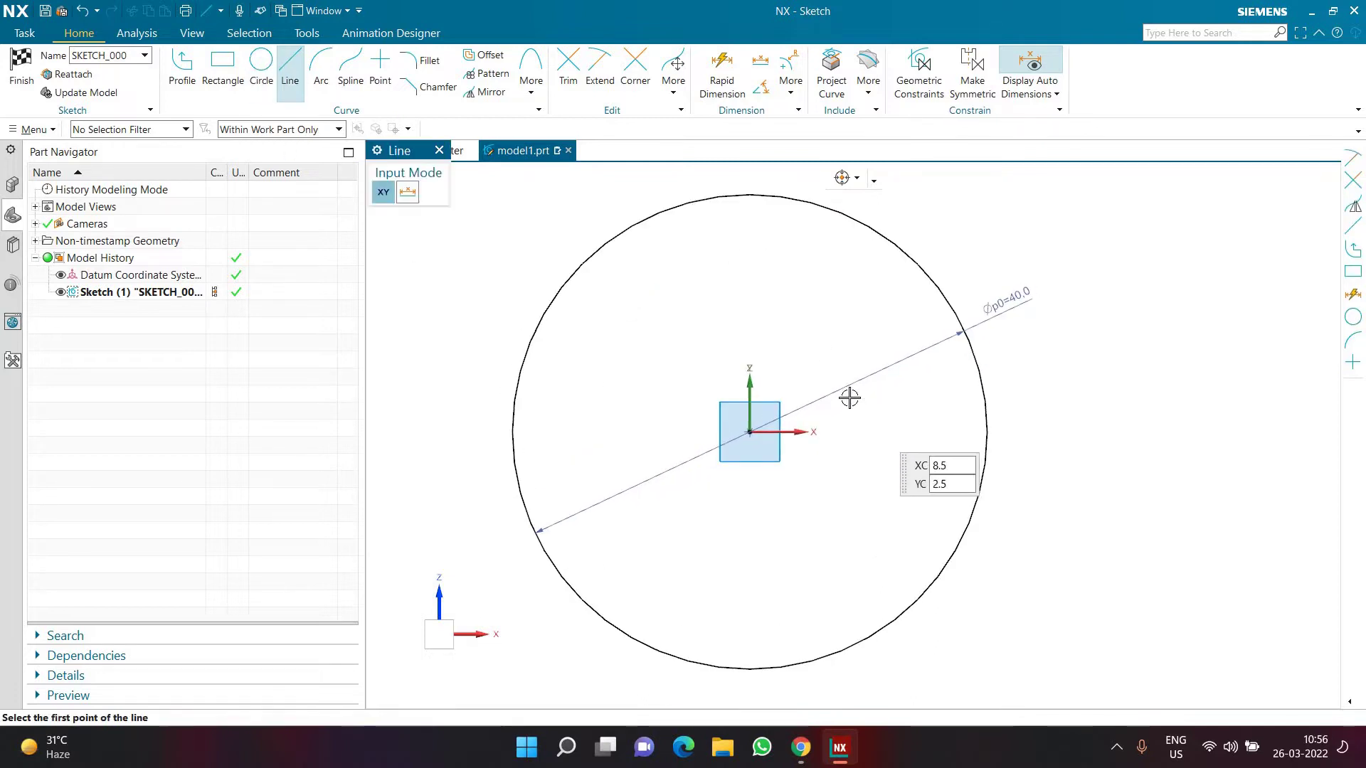
{"action": "left_click", "coordinate": [832, 397]}
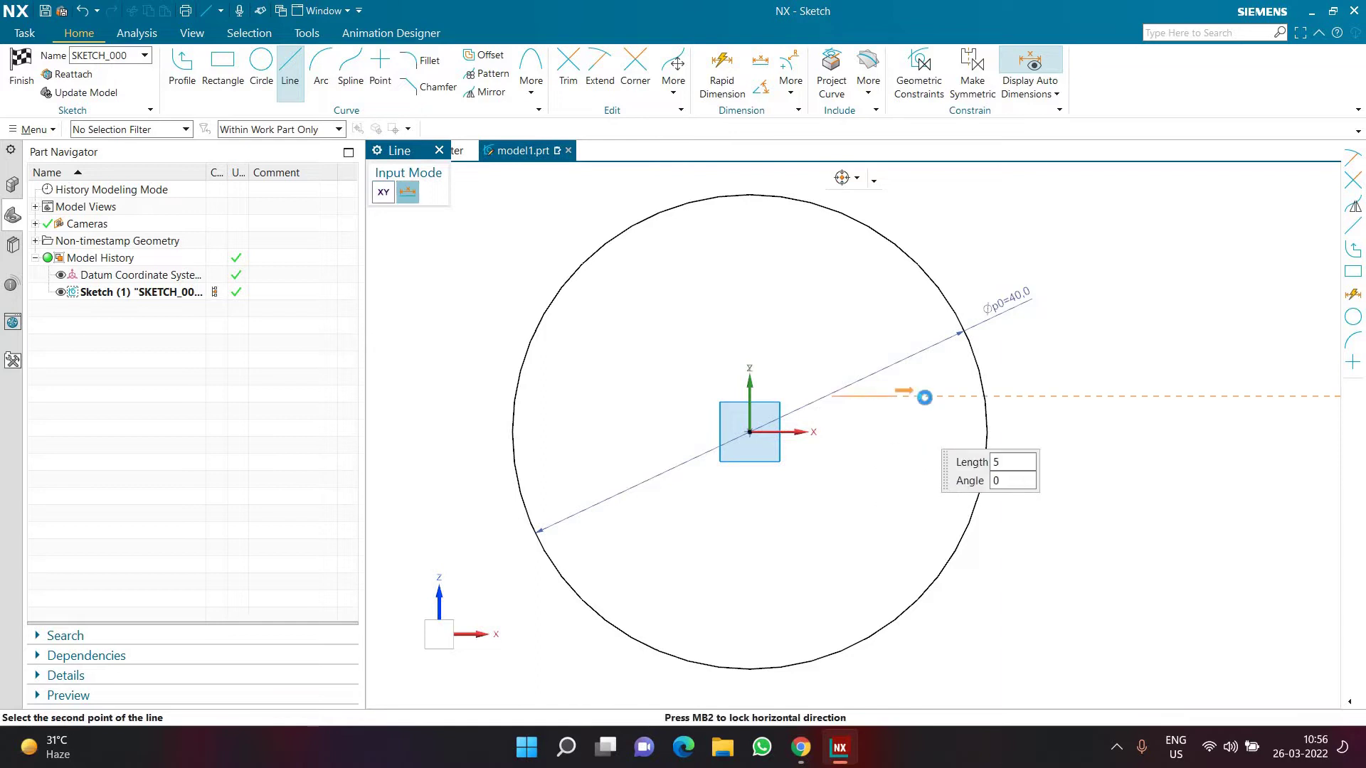
{"action": "left_click", "coordinate": [926, 396]}
{"action": "key", "text": "Escape"}
{"action": "scroll", "coordinate": [858, 427], "scroll_direction": "up", "scroll_amount": 2}
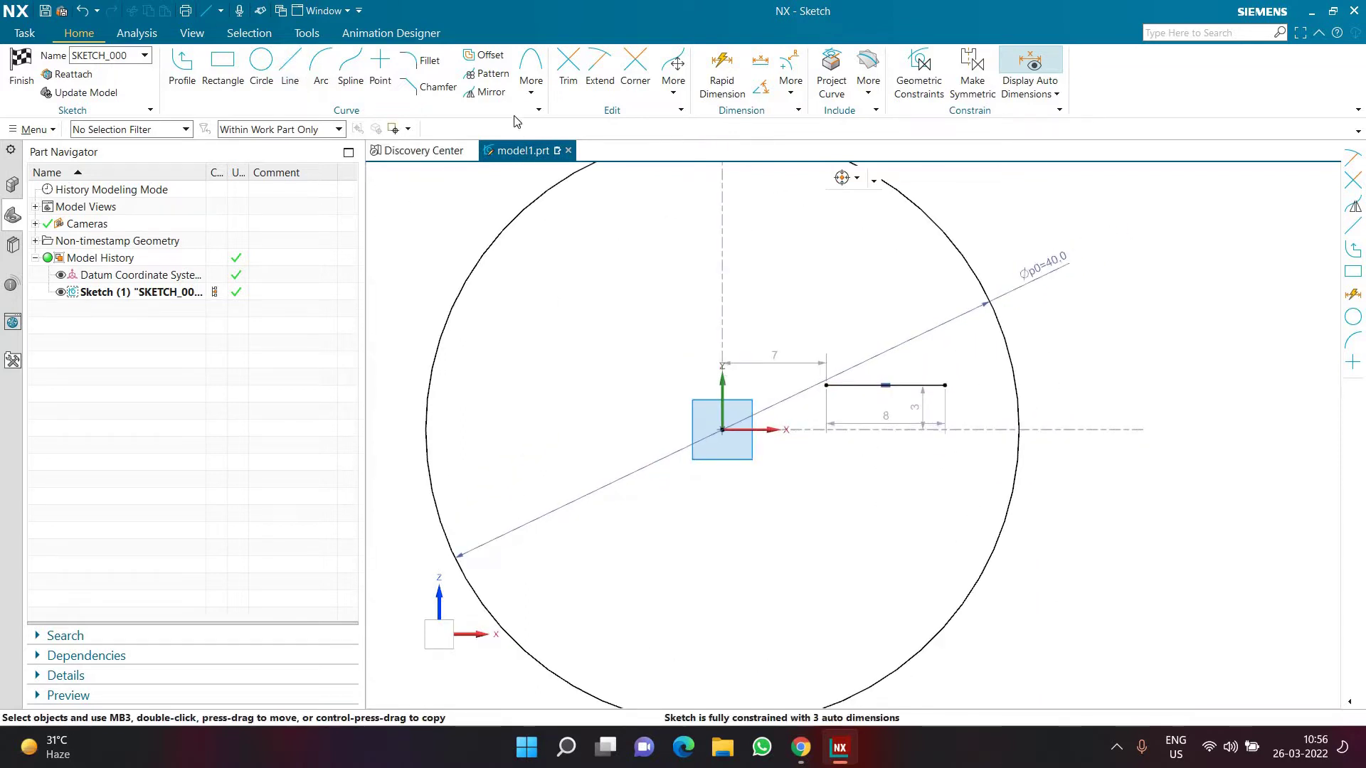
- Mirror the horizontal line about the sketch's horizontal axis
{"action": "left_click", "coordinate": [498, 93]}
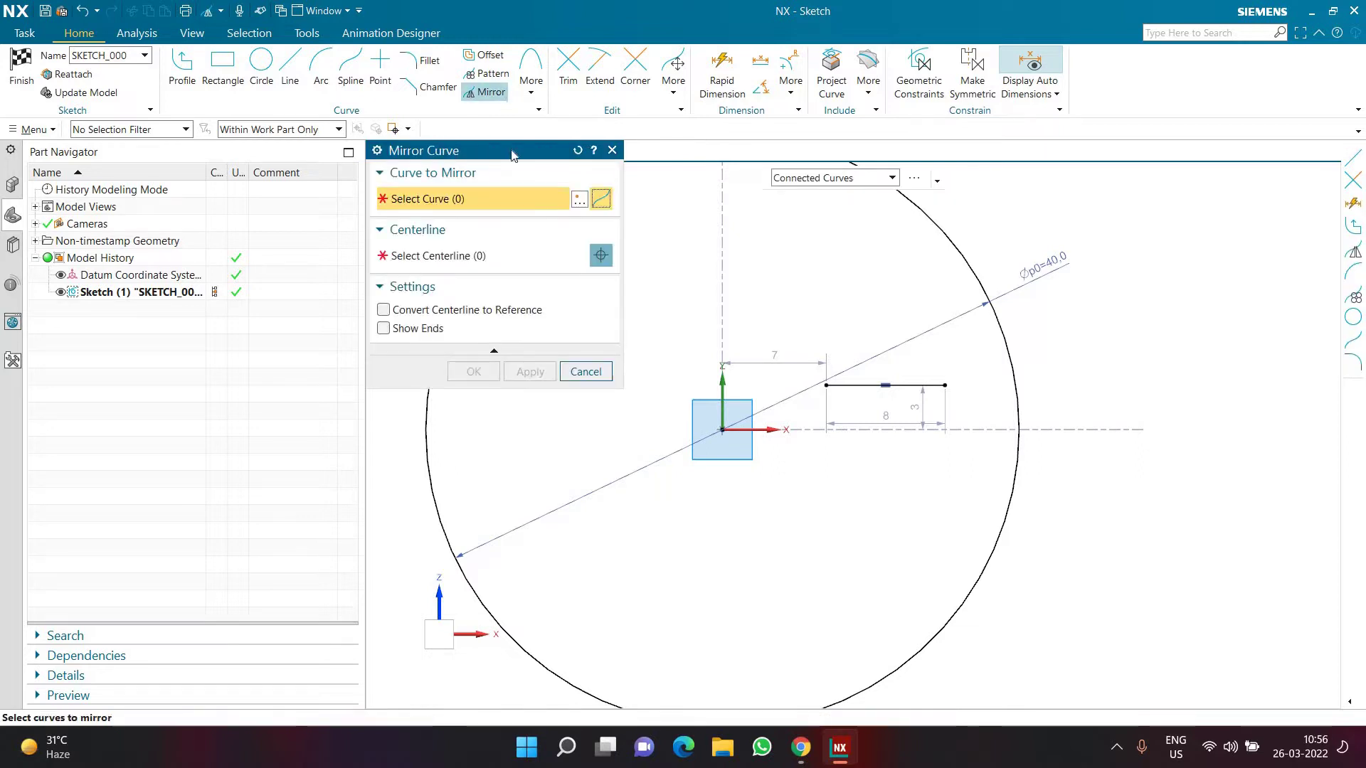
{"action": "left_click", "coordinate": [865, 386]}
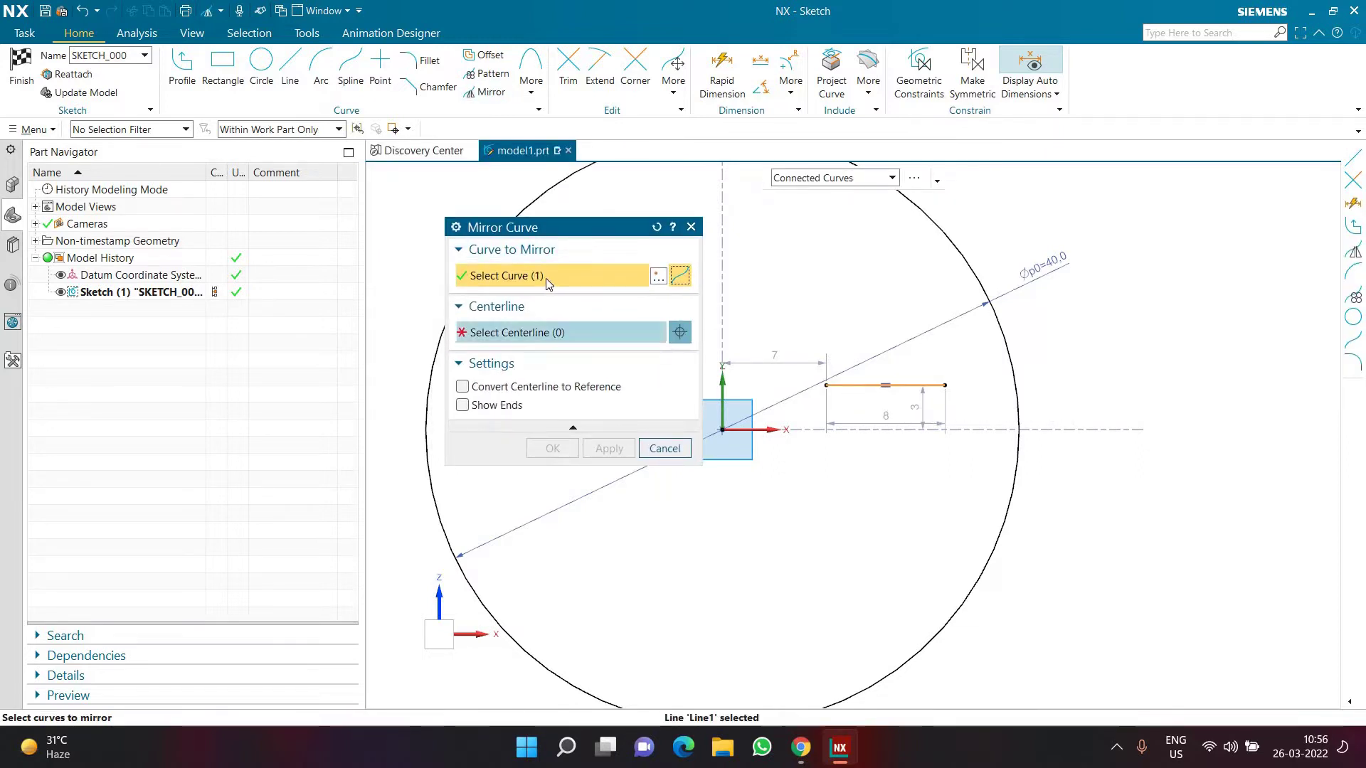
{"action": "left_click", "coordinate": [535, 334]}
{"action": "left_click", "coordinate": [767, 430]}
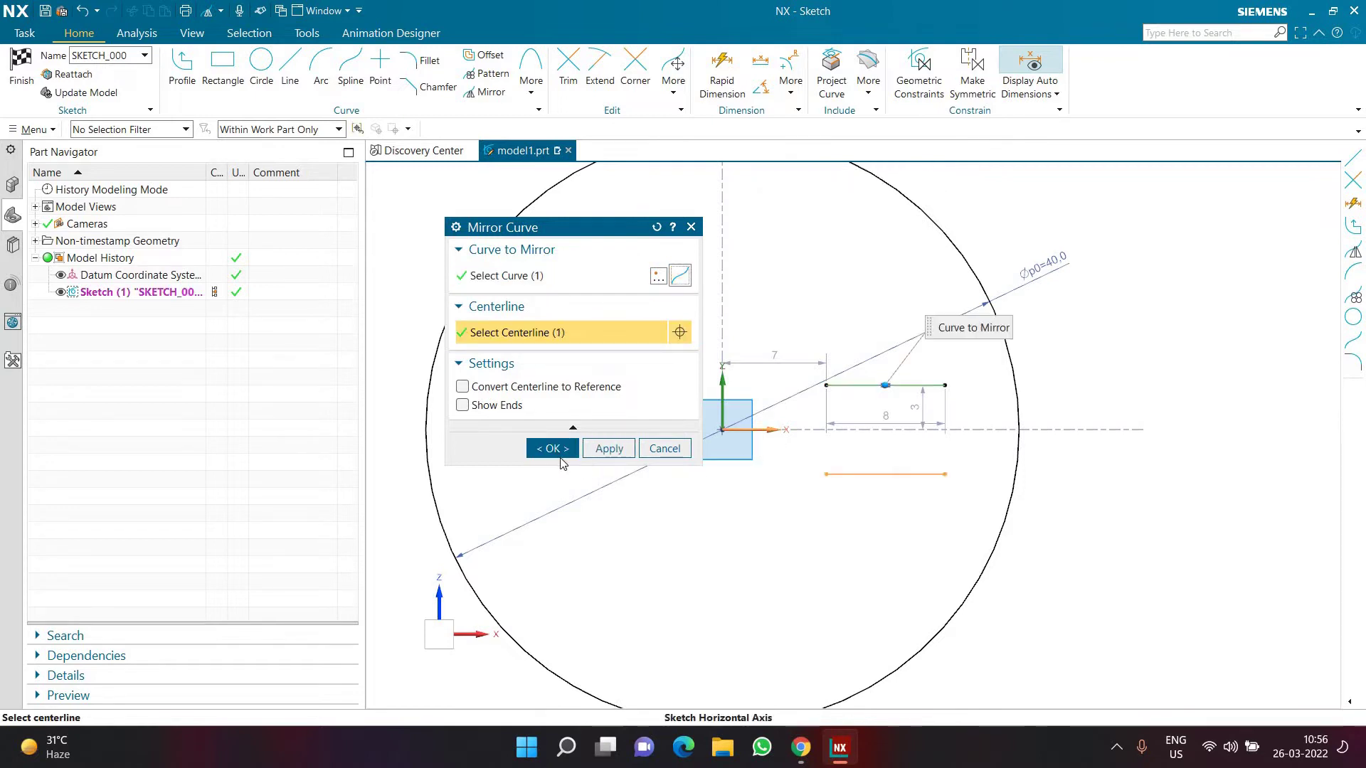
{"action": "left_click", "coordinate": [555, 449]}
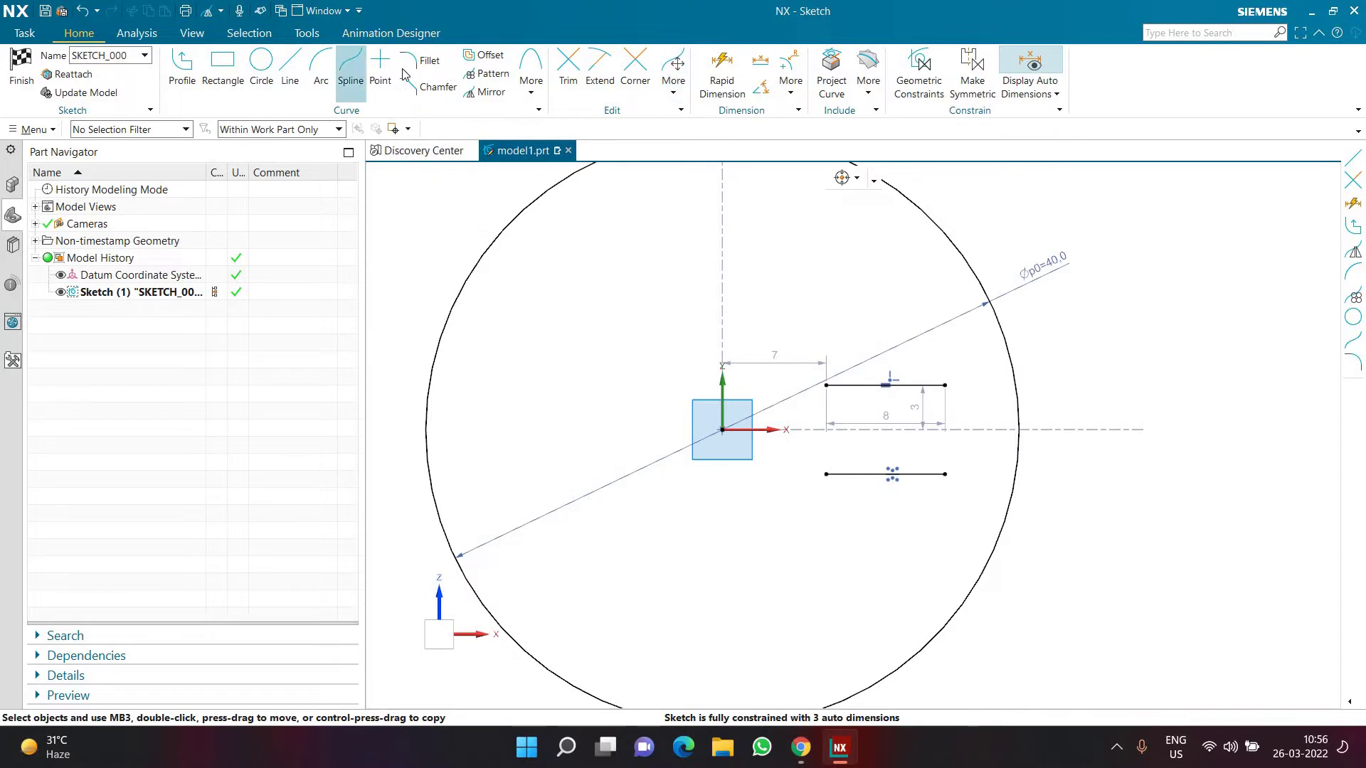
- Extend the outer ends of the two mirrored horizontal lines to the circle
{"action": "left_click", "coordinate": [616, 85]}
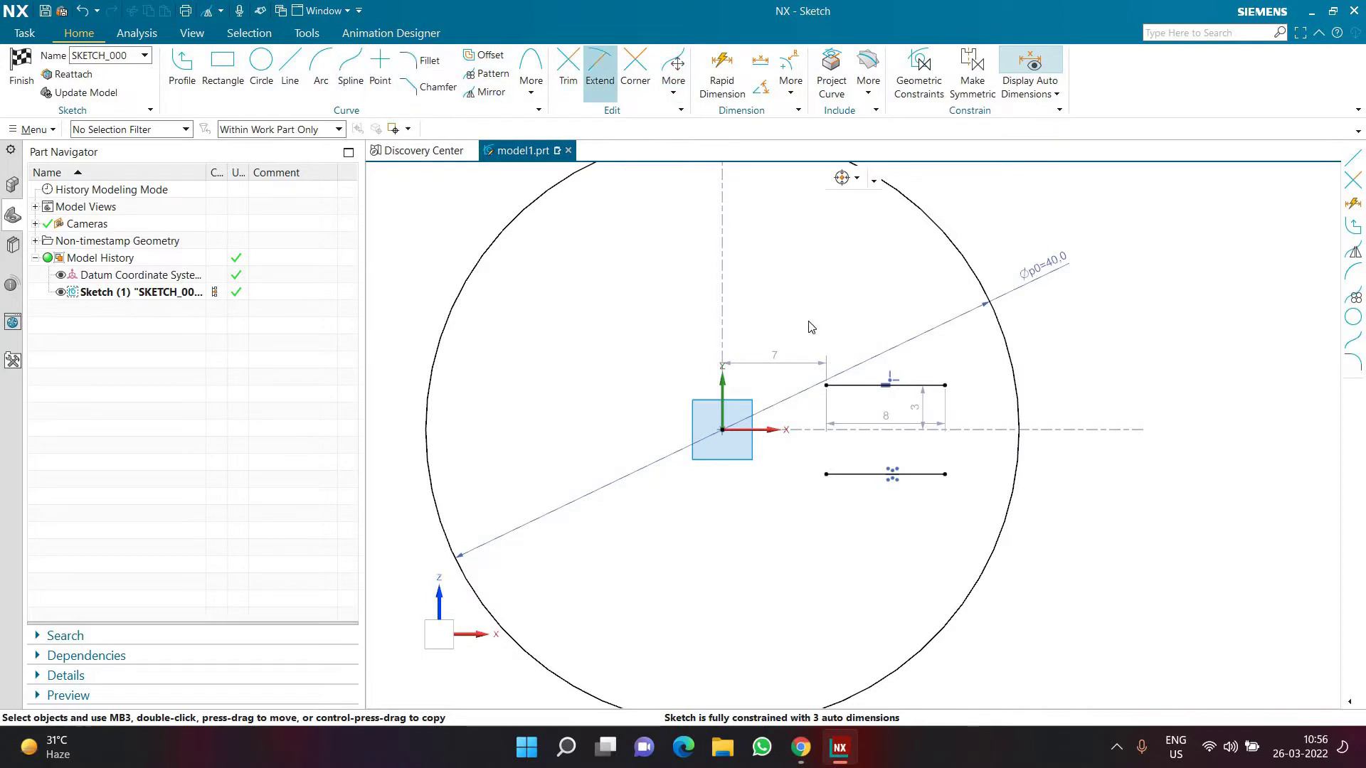
{"action": "left_click", "coordinate": [941, 386]}
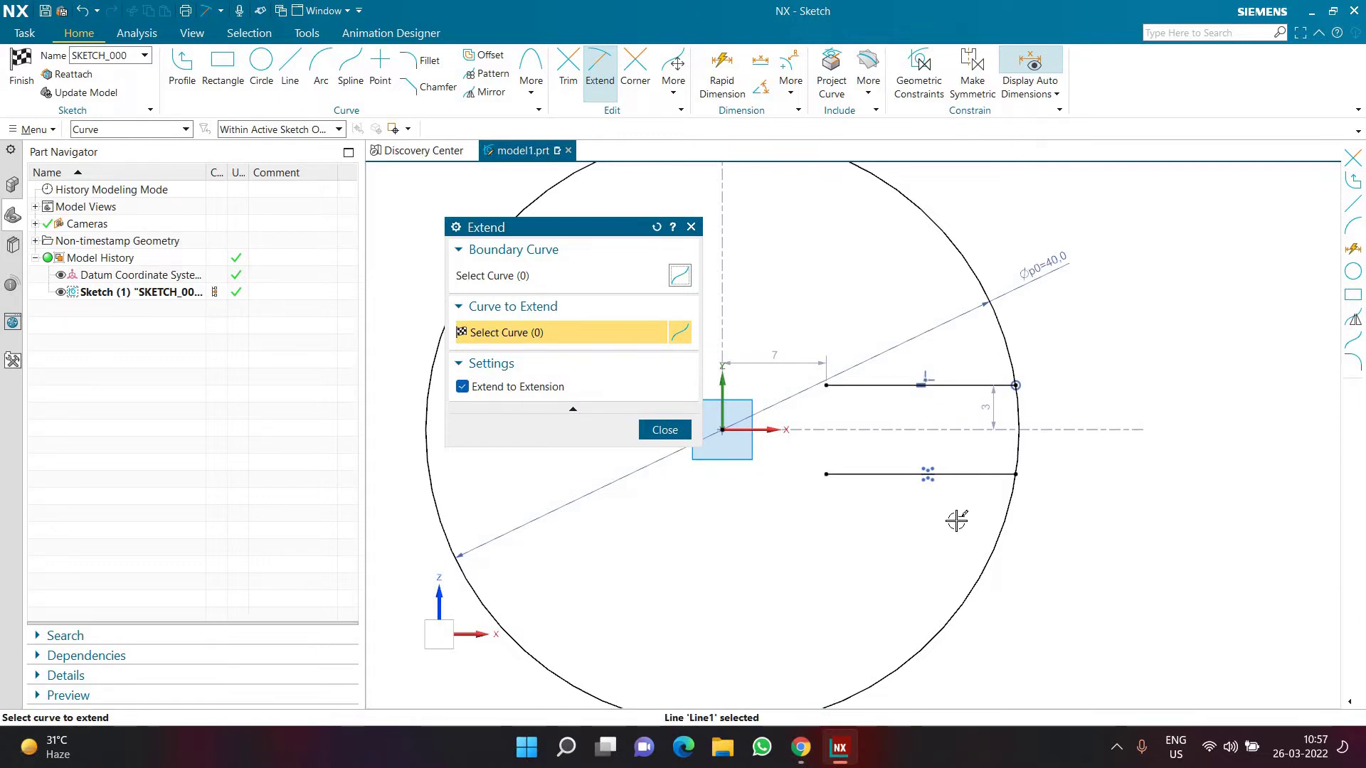
{"action": "left_click", "coordinate": [664, 429]}
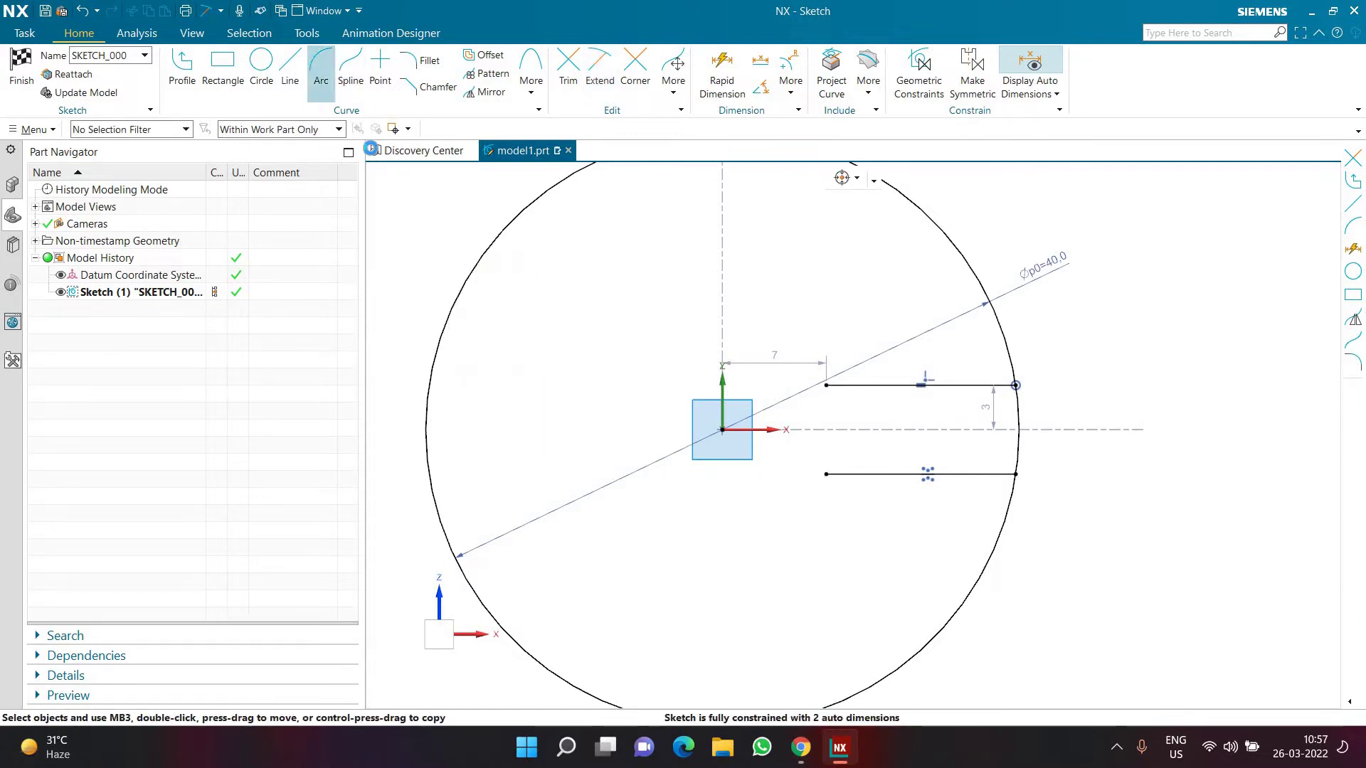
- Join the inner endpoints of the two horizontal lines with a 6 mm vertical line
{"action": "left_click", "coordinate": [289, 68]}
{"action": "left_click", "coordinate": [826, 474]}
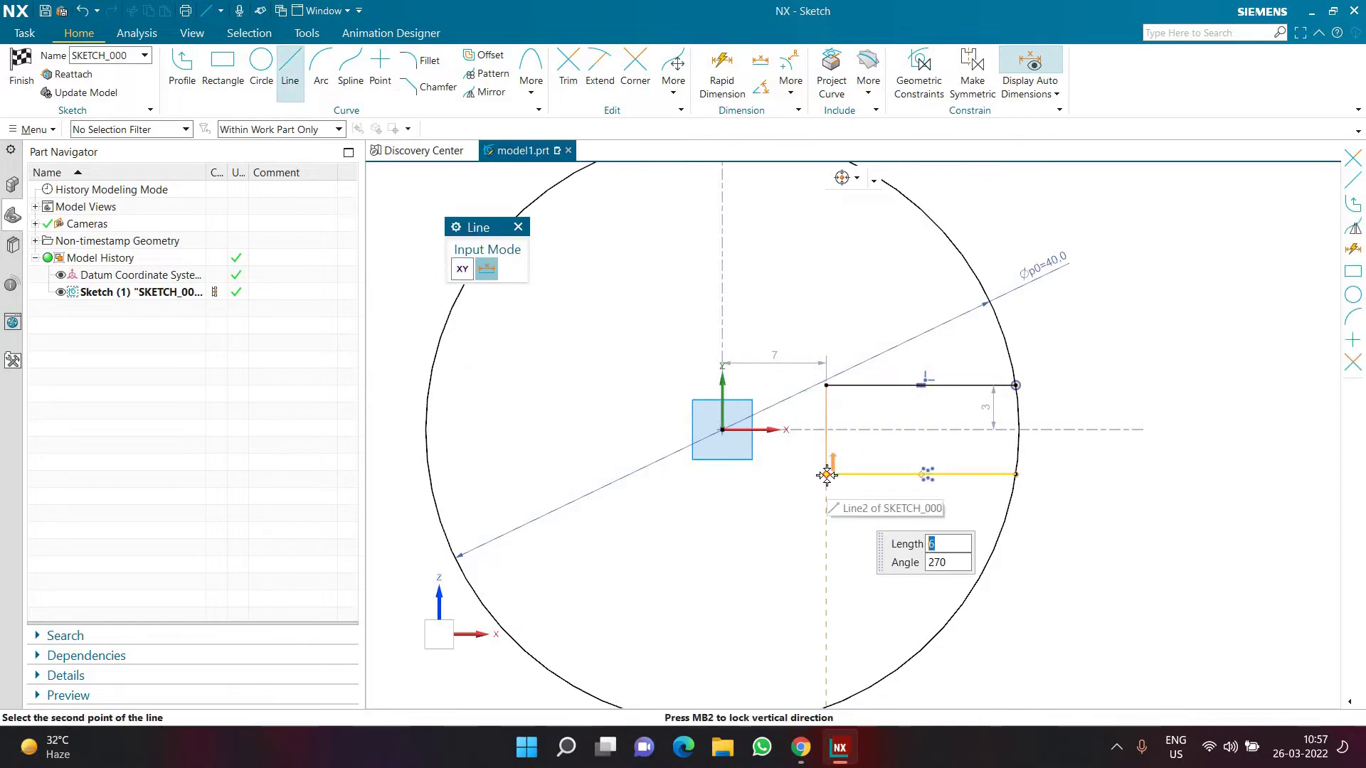
{"action": "key", "text": "Return"}
{"action": "key", "text": "Escape"}
{"action": "scroll", "coordinate": [808, 463], "scroll_direction": "up", "scroll_amount": 2}
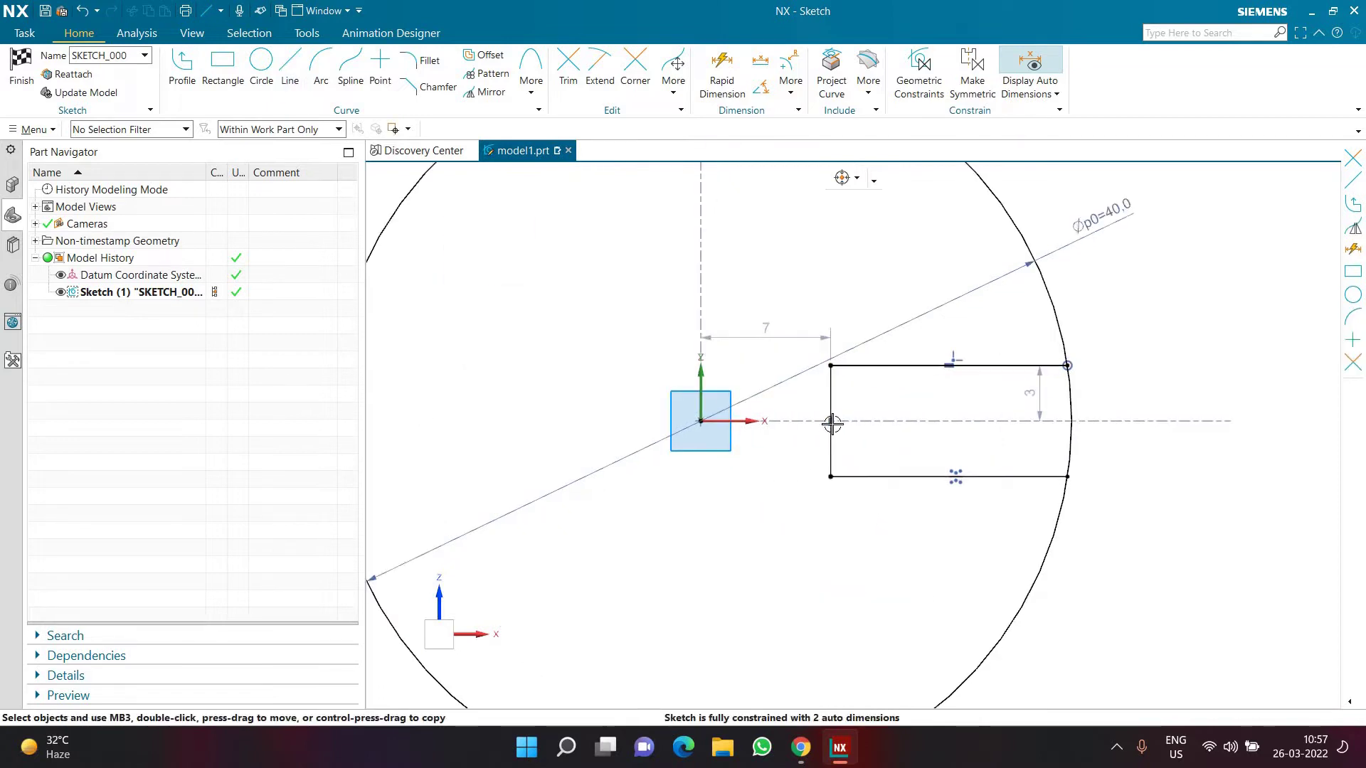
- Try to apply a coincident constraint between the vertical line's midpoint and the sketch origin, and undo it
{"action": "left_click", "coordinate": [831, 421]}
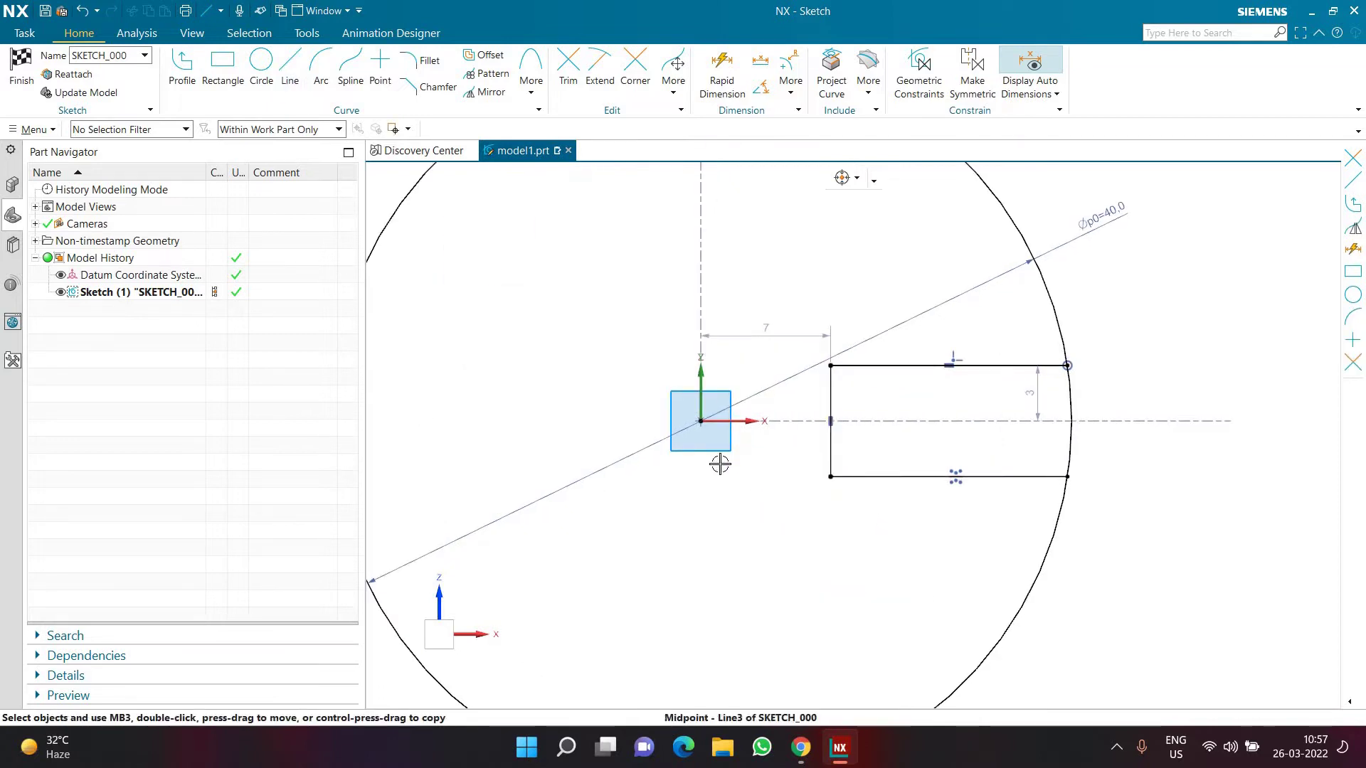
{"action": "left_click", "coordinate": [701, 421]}
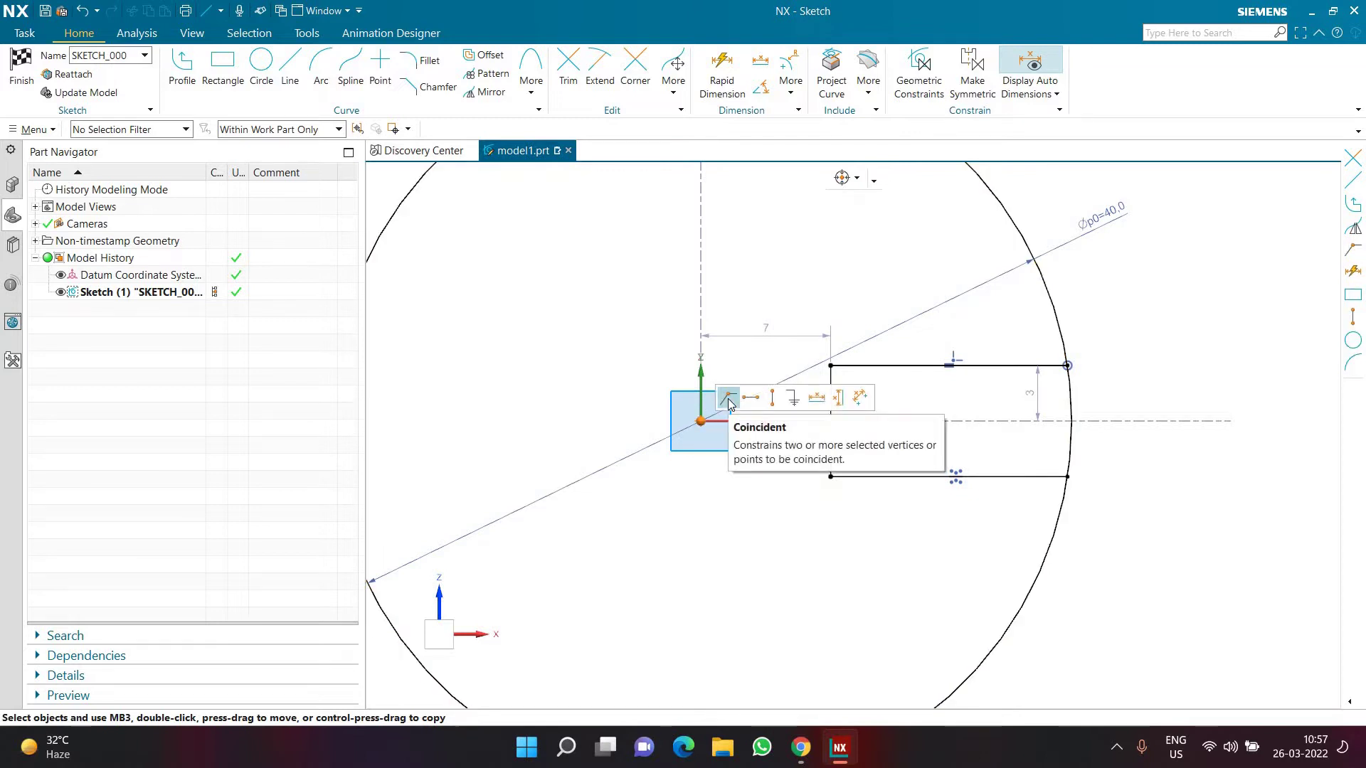
{"action": "left_click", "coordinate": [728, 398]}
{"action": "key", "text": "ctrl+z"}
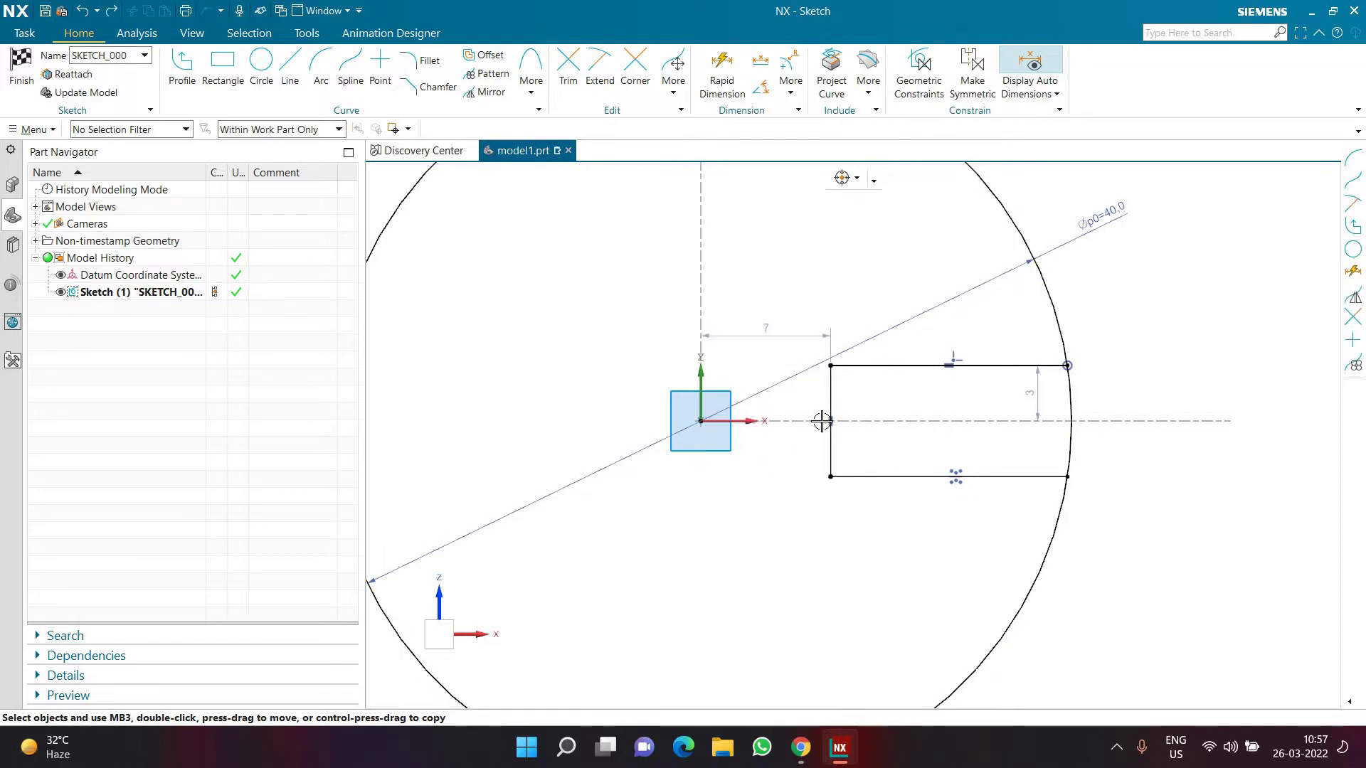
- Make the vertical line's midpoint coincident with the circle's centre and turn the spacing between the horizontal lines into a 6 mm driving dimension
{"action": "left_click", "coordinate": [829, 422]}
{"action": "left_click", "coordinate": [700, 421]}
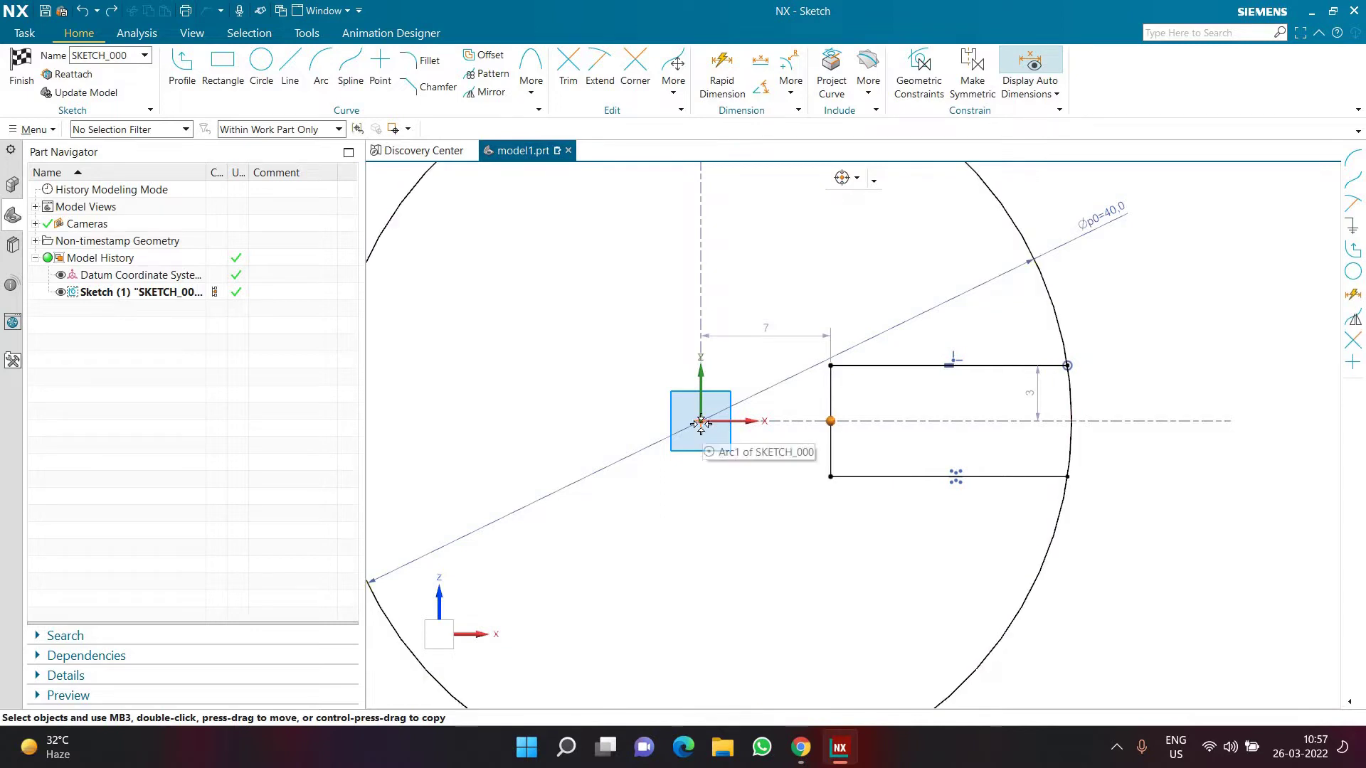
{"action": "left_click", "coordinate": [723, 406]}
{"action": "scroll", "coordinate": [890, 446], "scroll_direction": "down", "scroll_amount": 2}
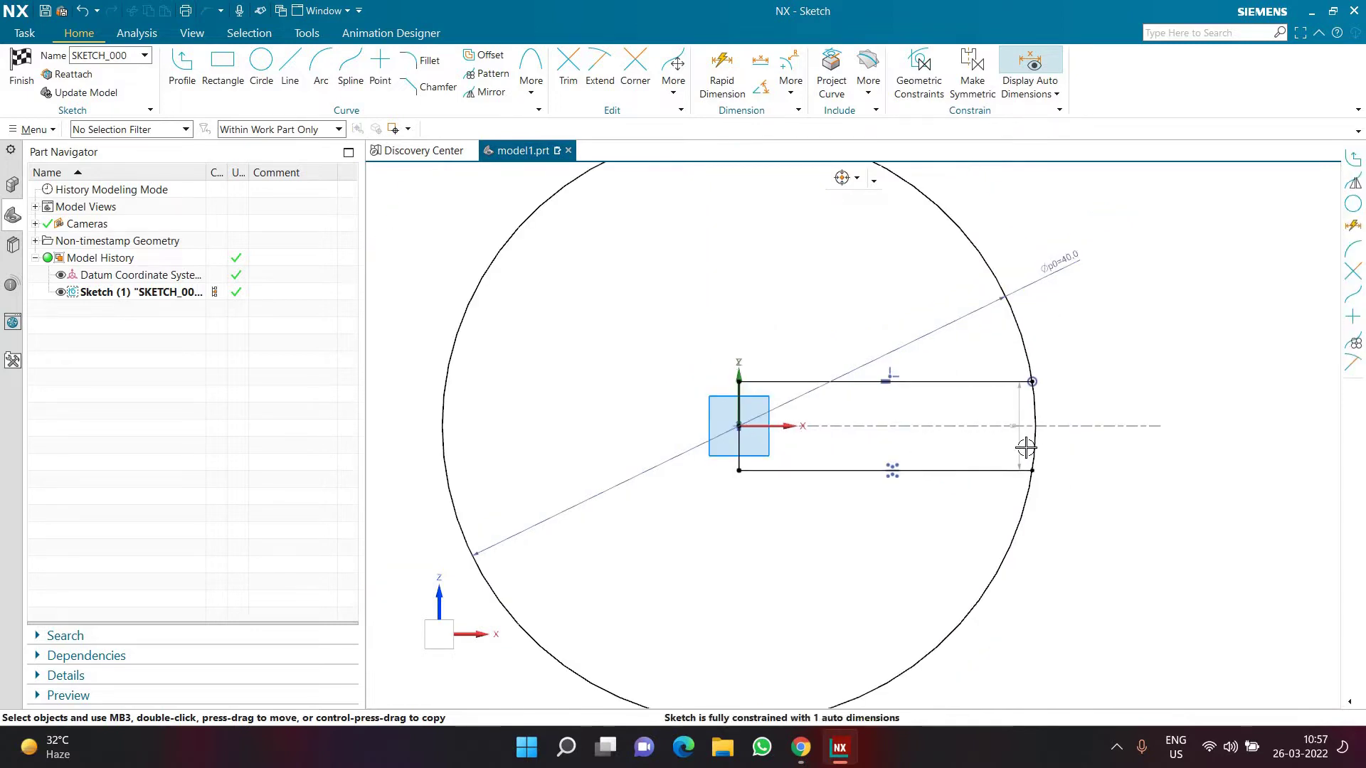
{"action": "double_click", "coordinate": [1027, 446]}
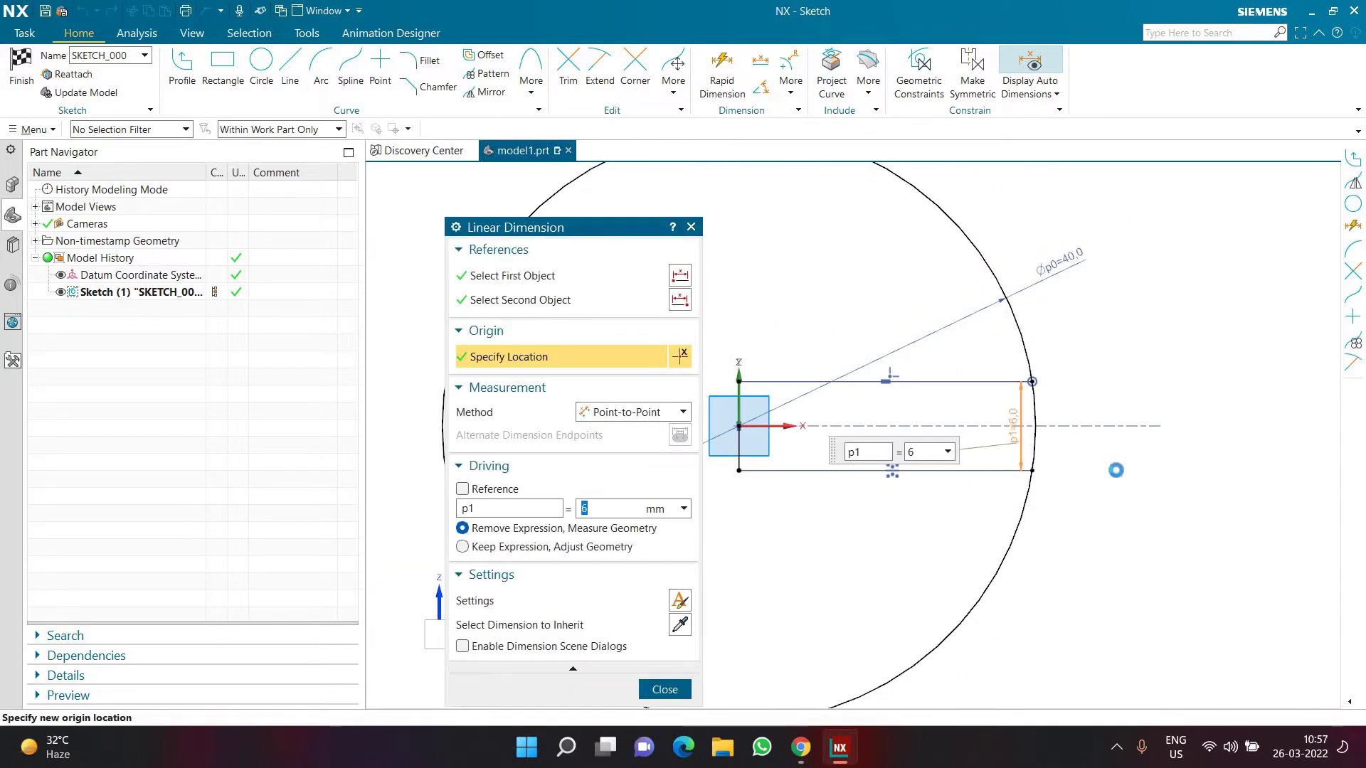
{"action": "key", "text": "Escape"}
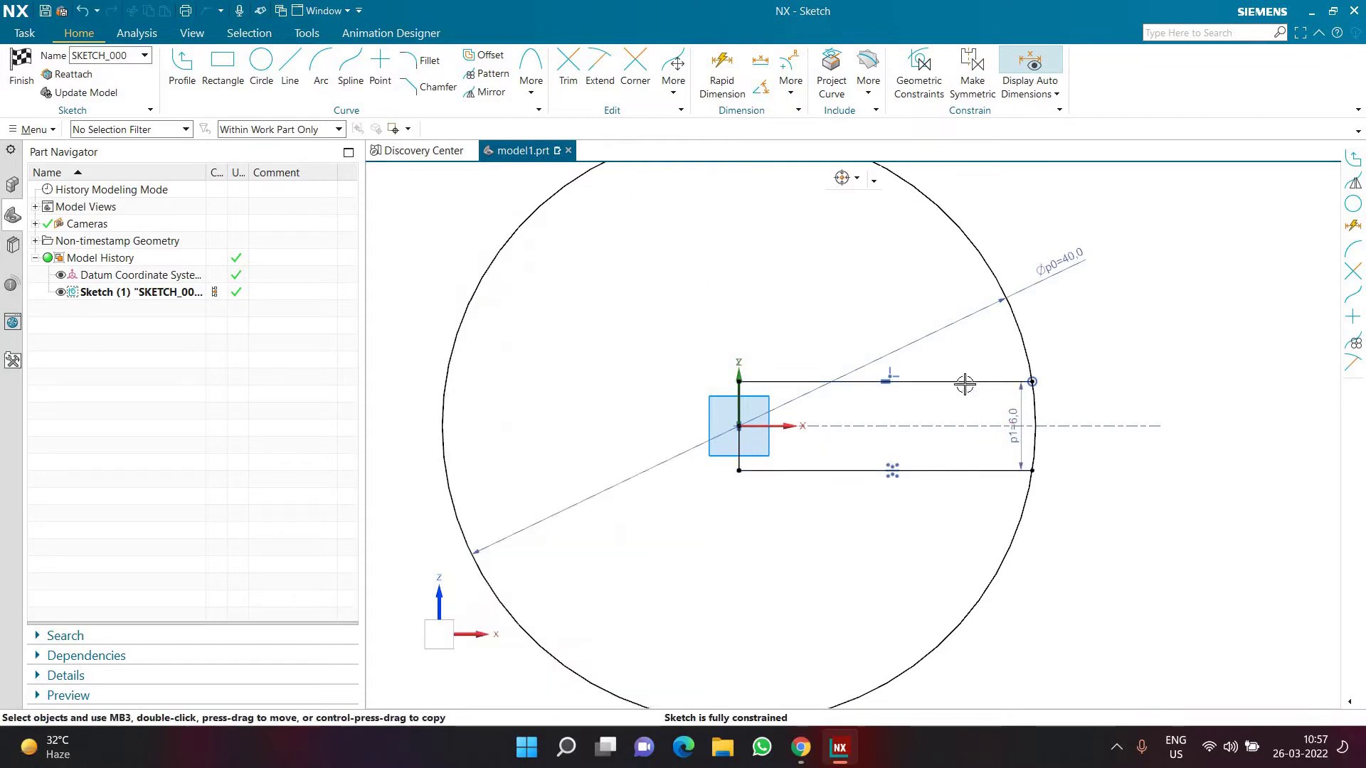
- Trim away the circle outside the strip, keeping only the arc that closes the two horizontal lines, and finish the sketch
{"action": "scroll", "coordinate": [961, 443], "scroll_direction": "down", "scroll_amount": 2}
{"action": "scroll", "coordinate": [961, 445], "scroll_direction": "up", "scroll_amount": 1}
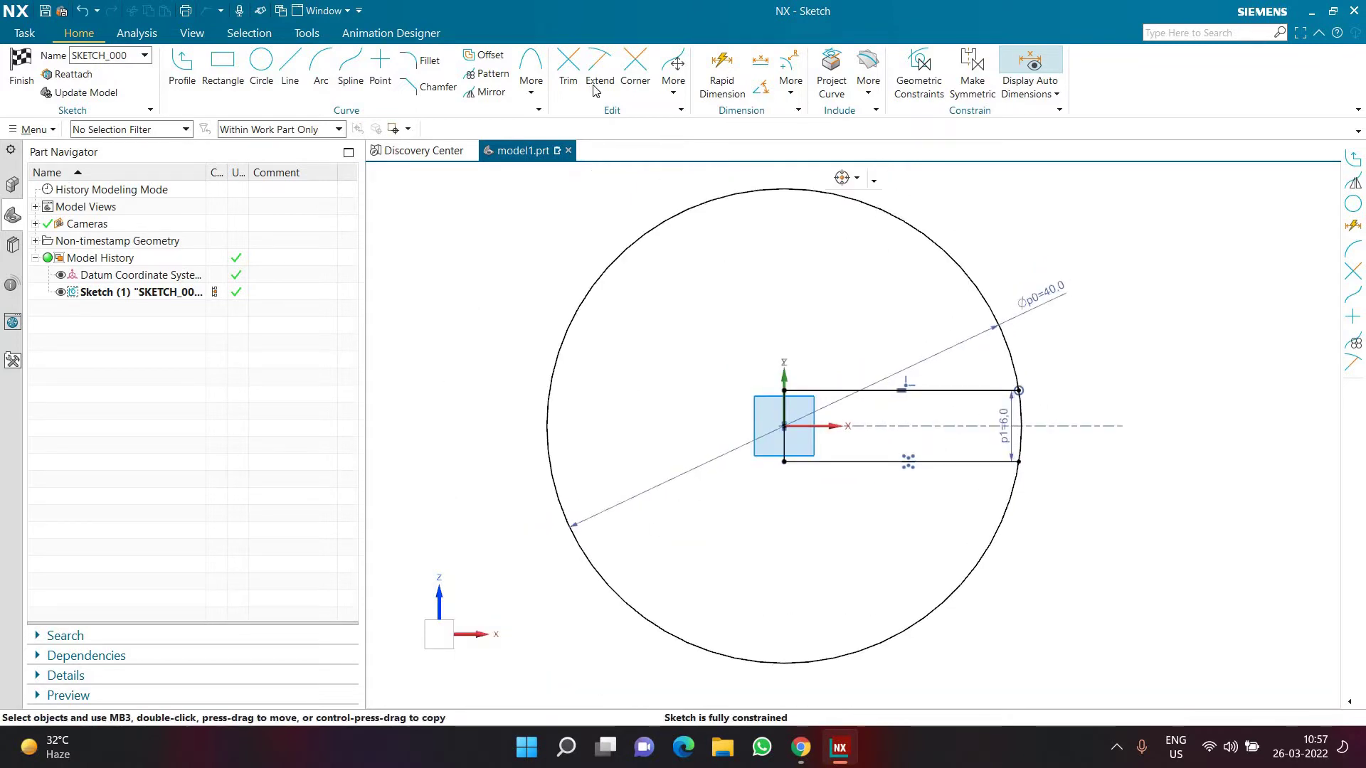
{"action": "left_click", "coordinate": [560, 85]}
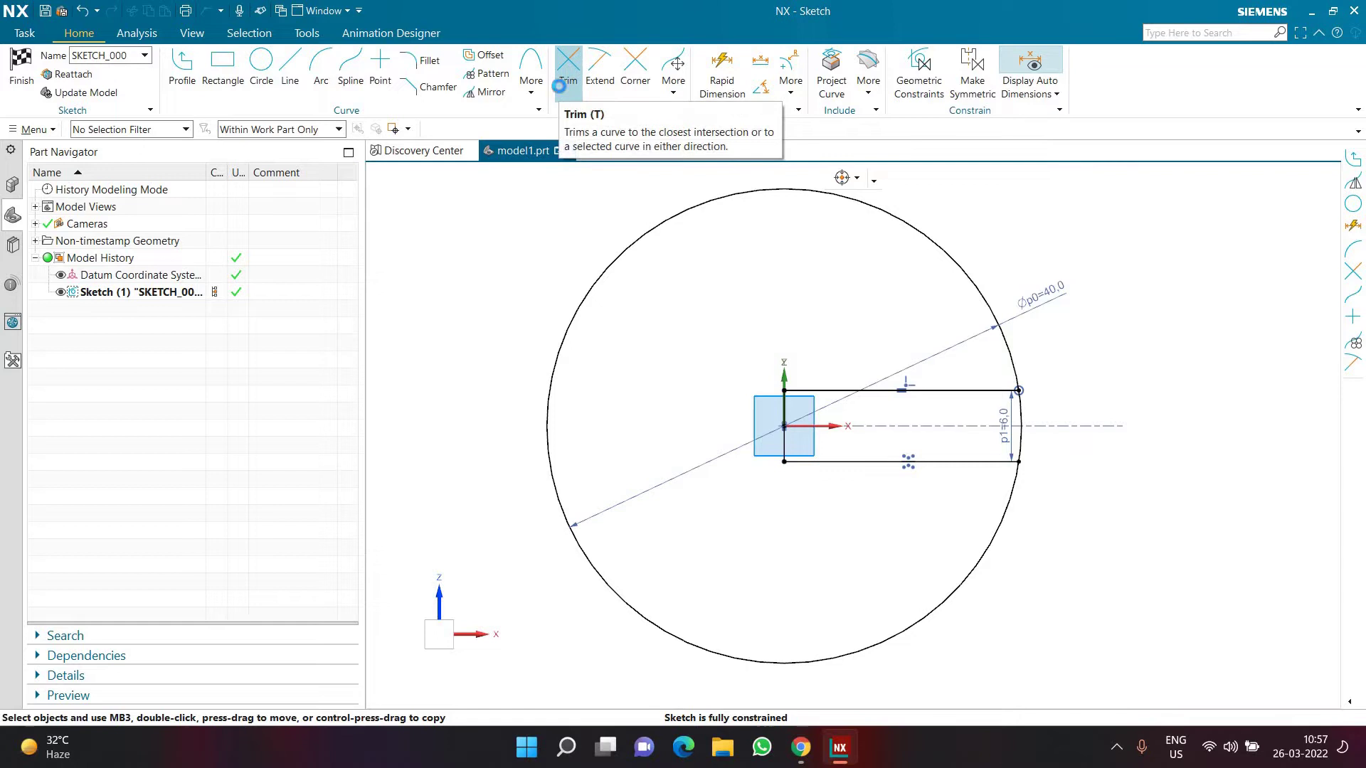
{"action": "left_click", "coordinate": [710, 201]}
{"action": "key", "text": "Escape"}
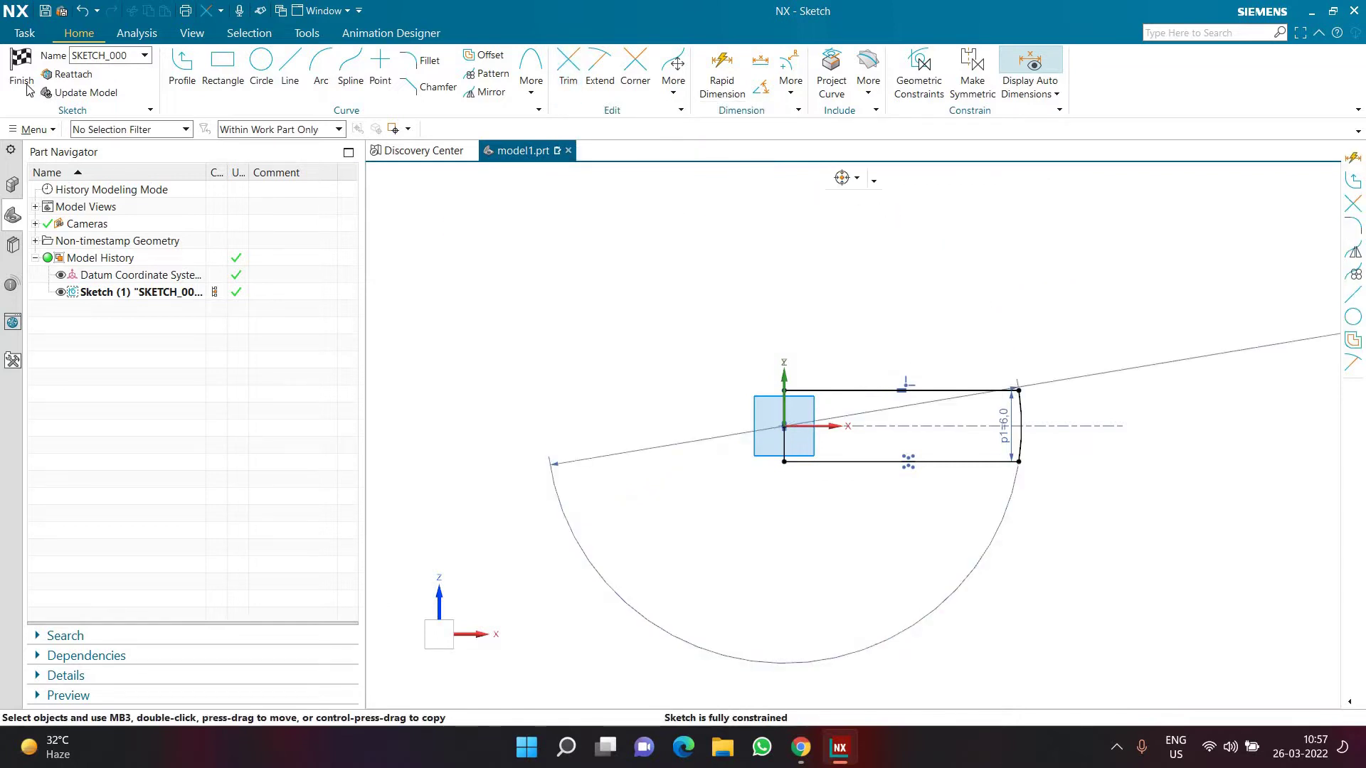
{"action": "left_click", "coordinate": [22, 71]}
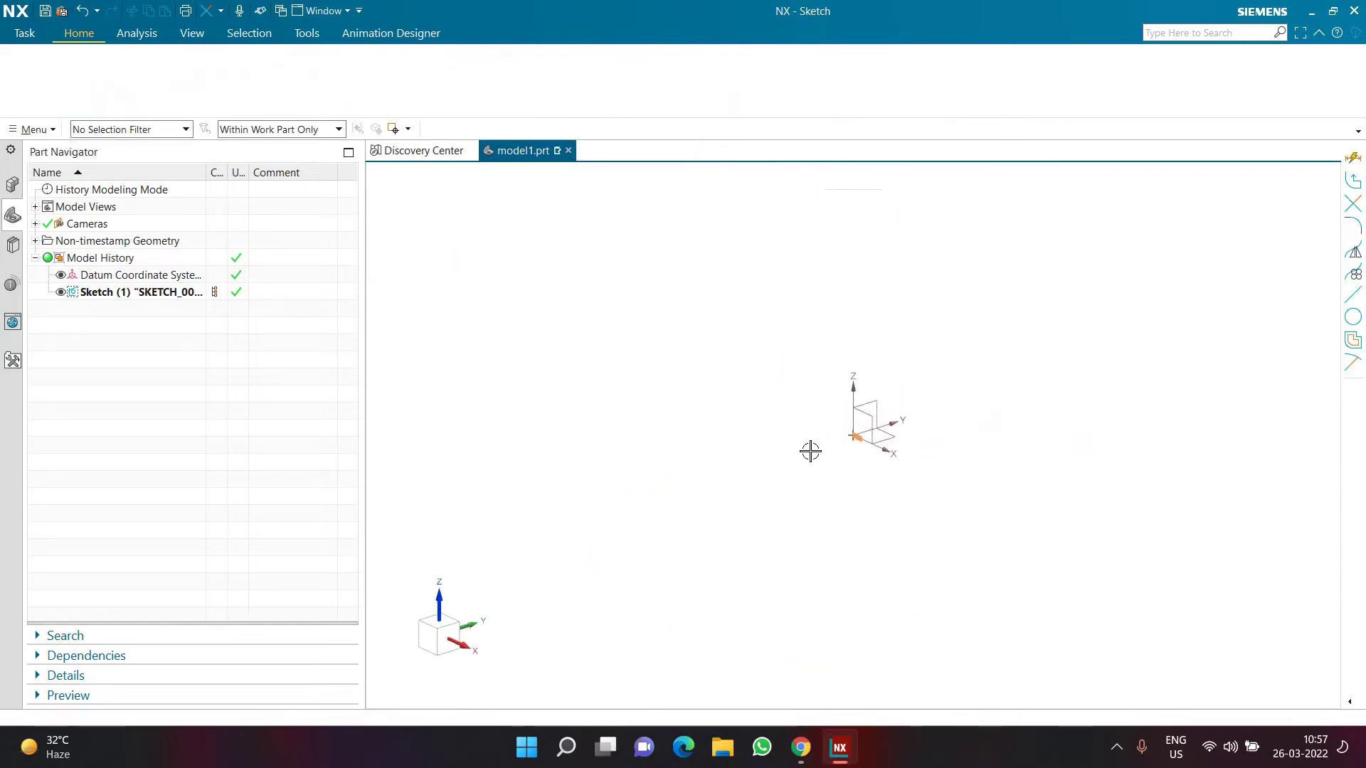
- Extrude the closed strip profile from 0 to 80 mm as a solid body
{"action": "left_click", "coordinate": [105, 80]}
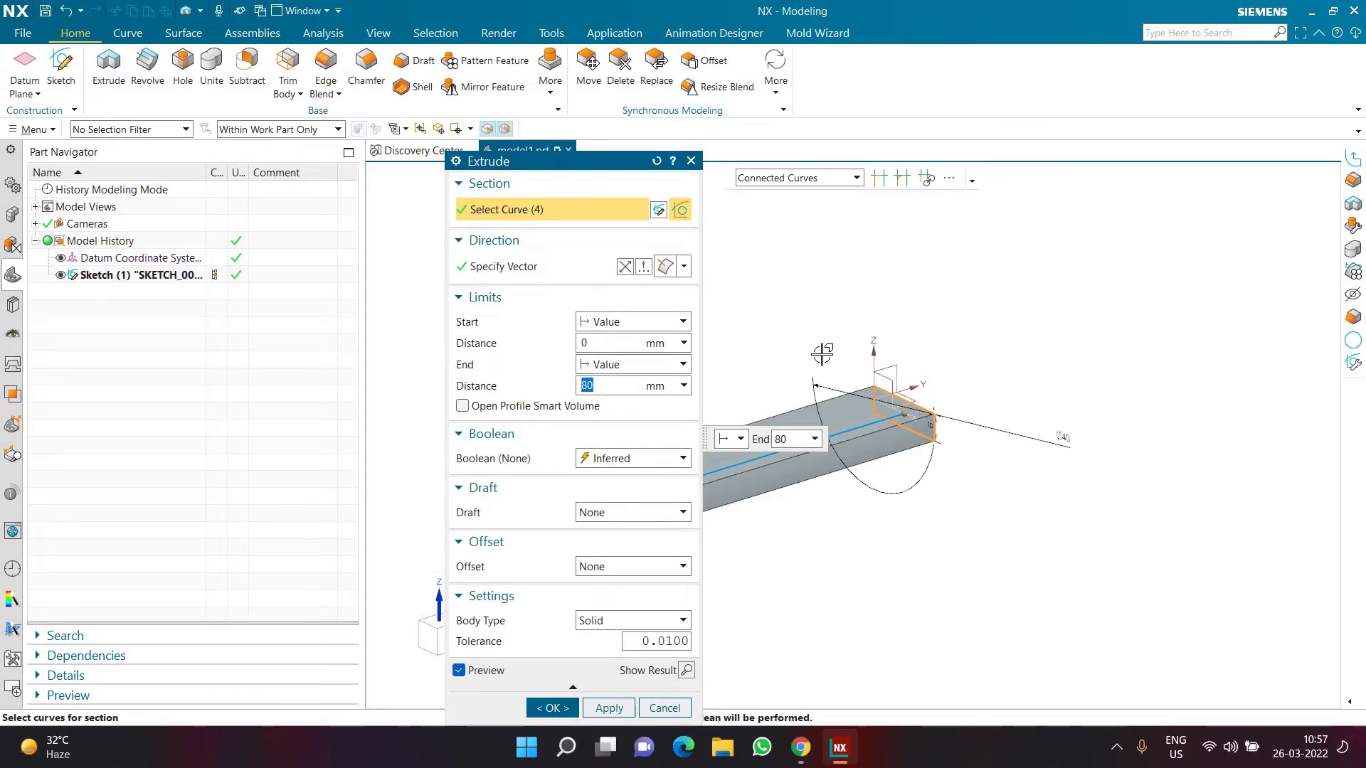
{"action": "key", "text": "ctrl+f"}
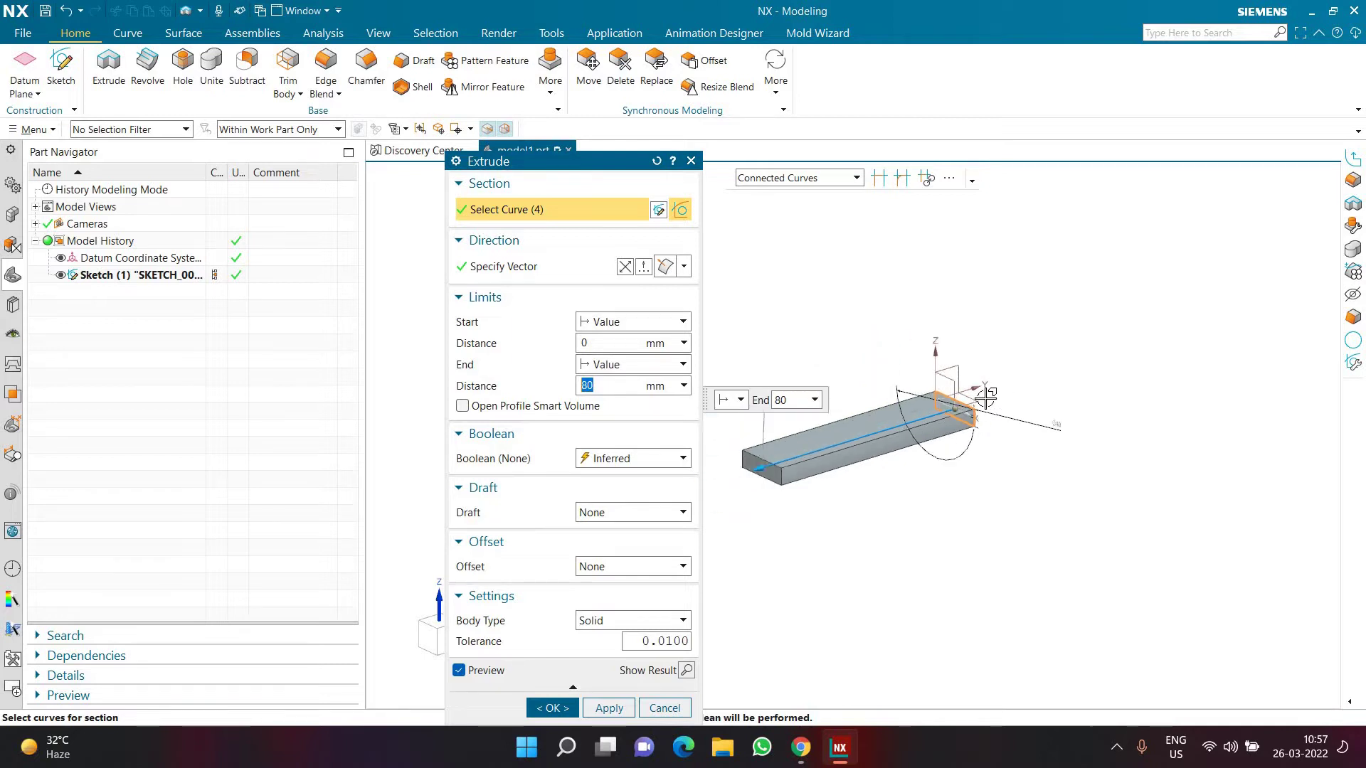
{"action": "scroll", "coordinate": [985, 398], "scroll_direction": "up", "scroll_amount": 3}
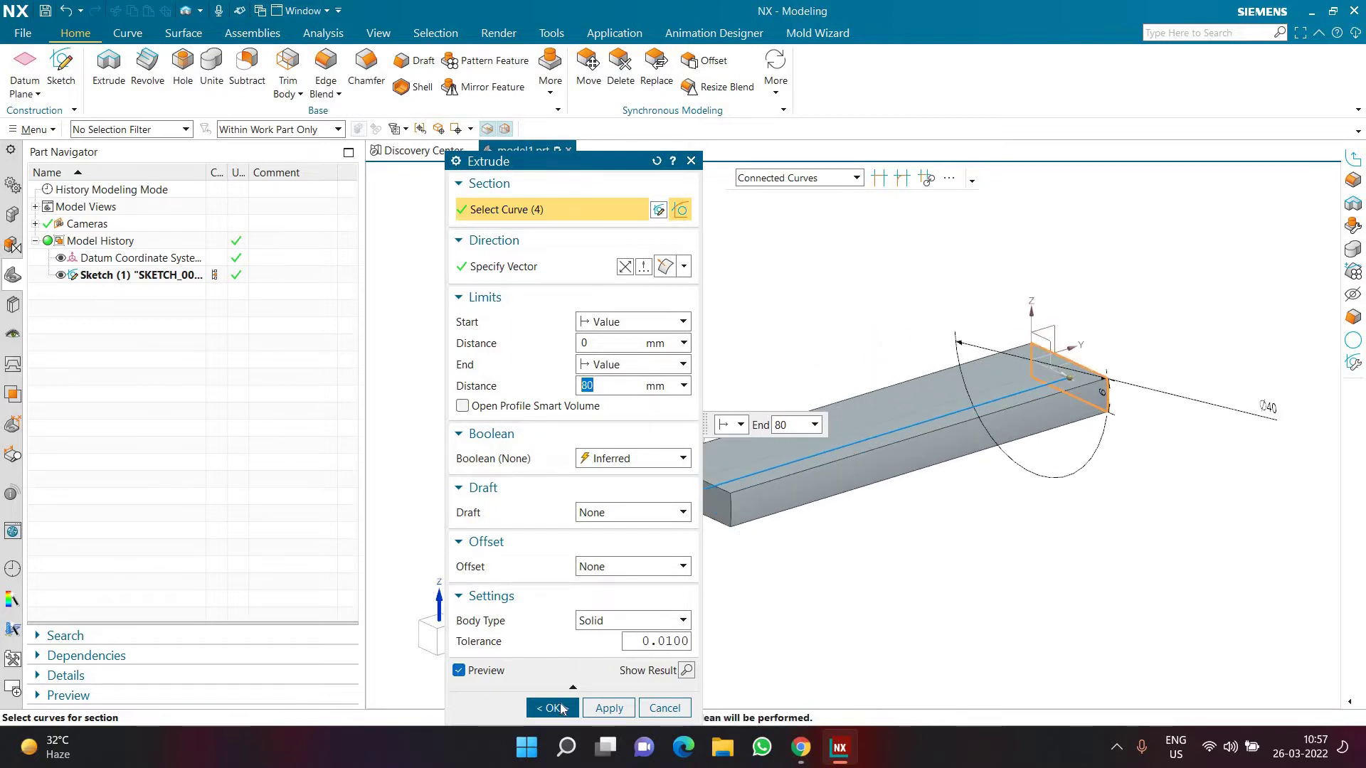
{"action": "left_click", "coordinate": [554, 708]}
{"action": "middle_click_drag", "start_coordinate": [719, 619], "coordinate": [797, 555]}
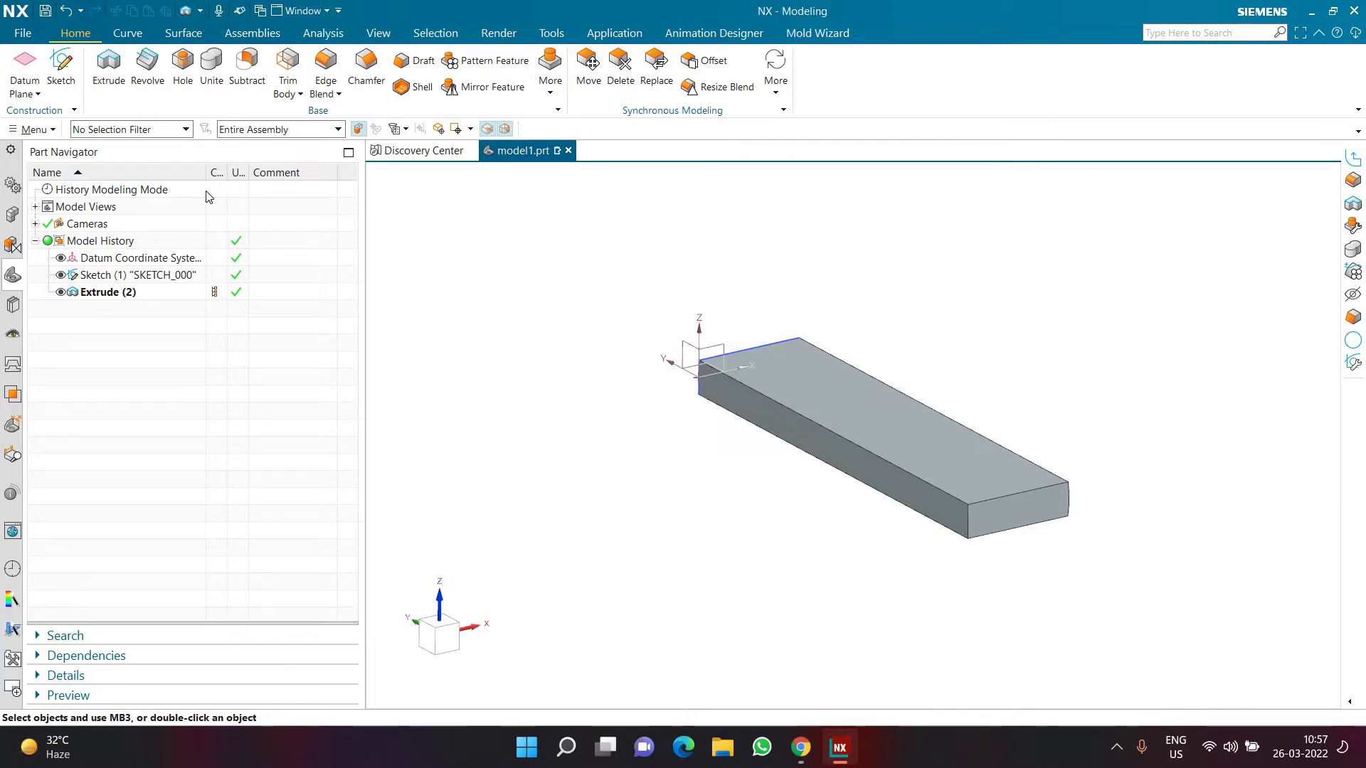
- Look through the additional feature commands for Pattern Geometry, and the list of roles for the Advanced role
{"action": "left_click", "coordinate": [553, 90]}
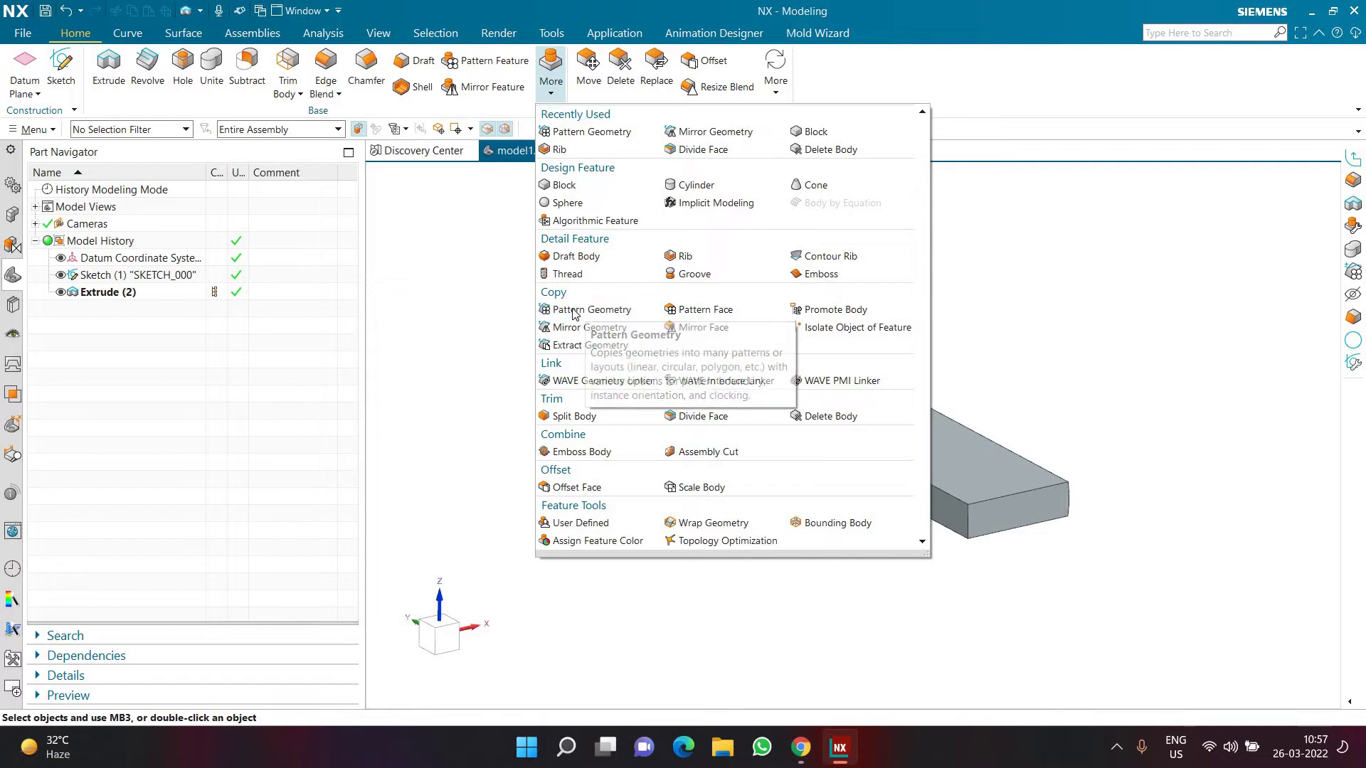
{"action": "left_click", "coordinate": [494, 303]}
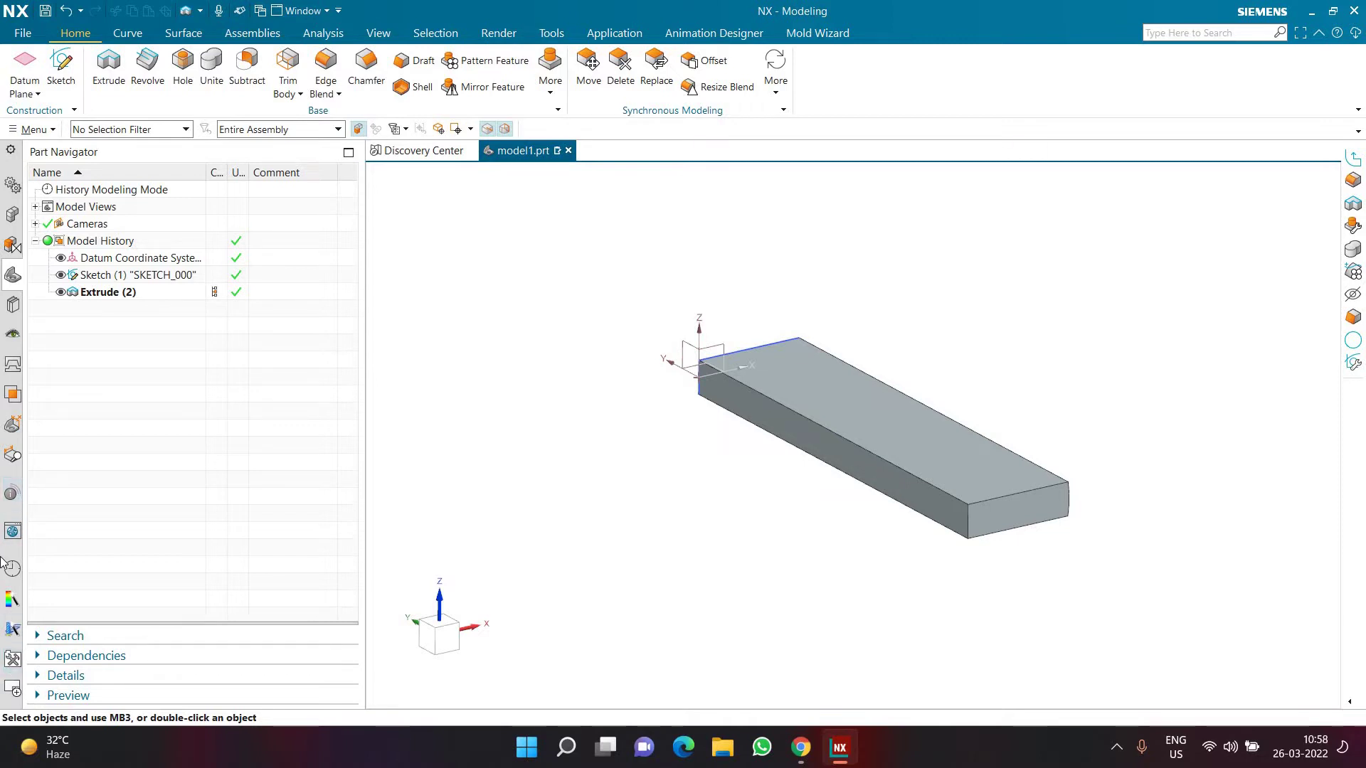
{"action": "key", "text": "super+plus"}
{"action": "key", "text": "super+plus"}
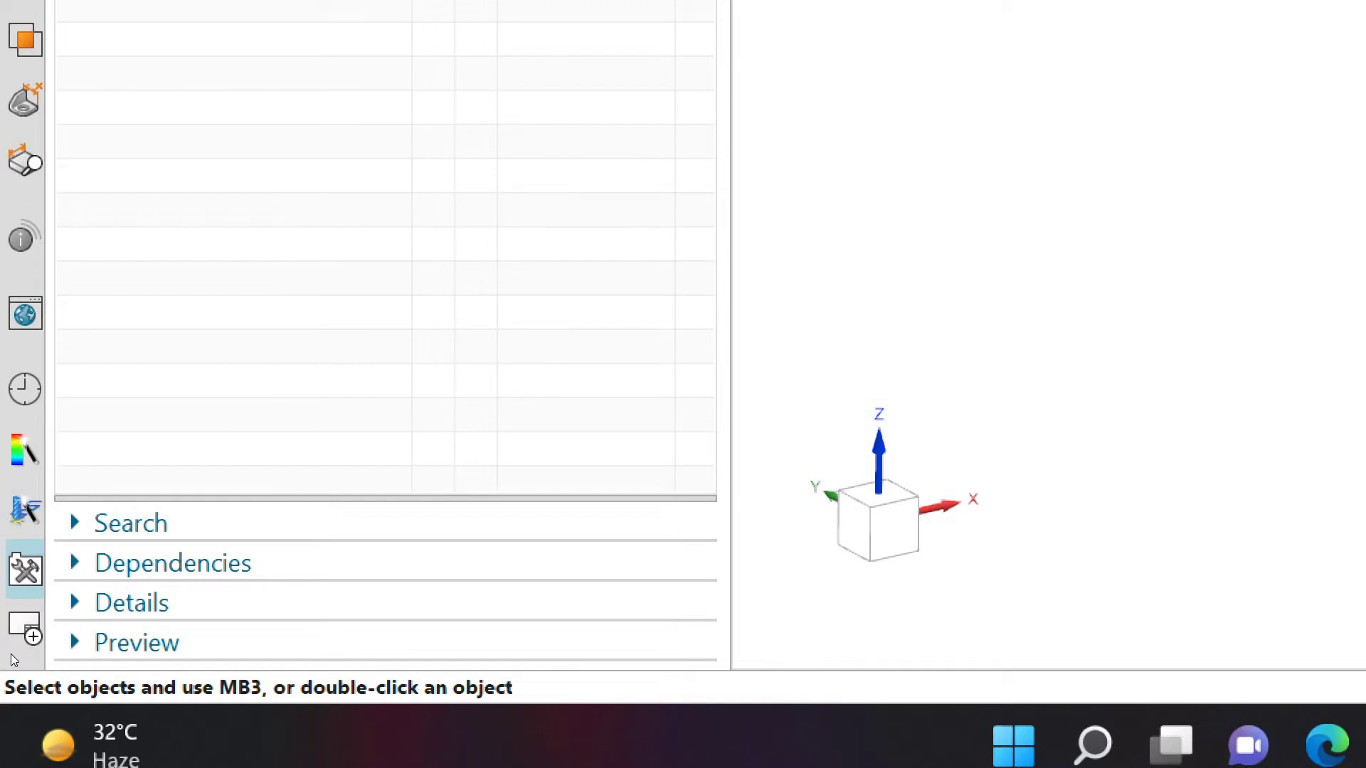
{"action": "left_click", "coordinate": [27, 567]}
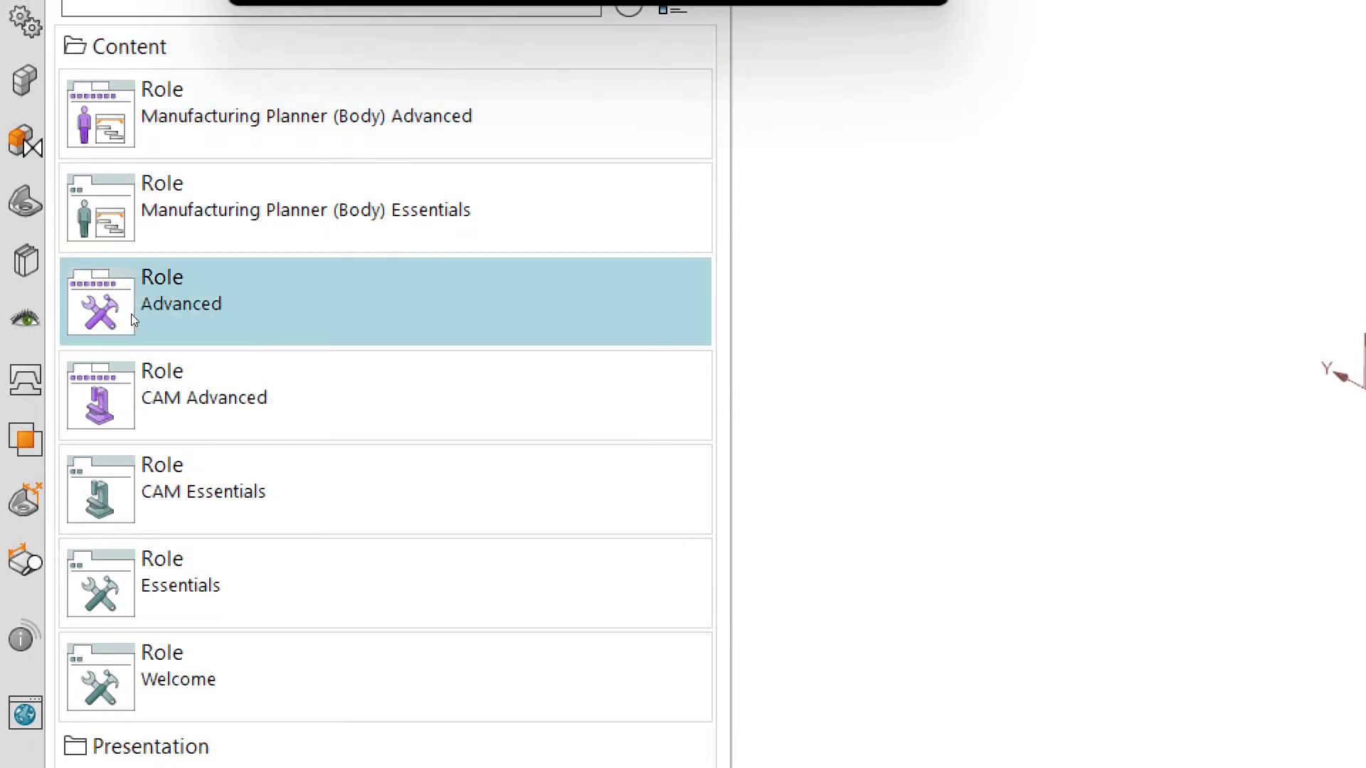
{"action": "mouse_move", "coordinate": [130, 314]}
{"action": "key", "text": "super+minus"}
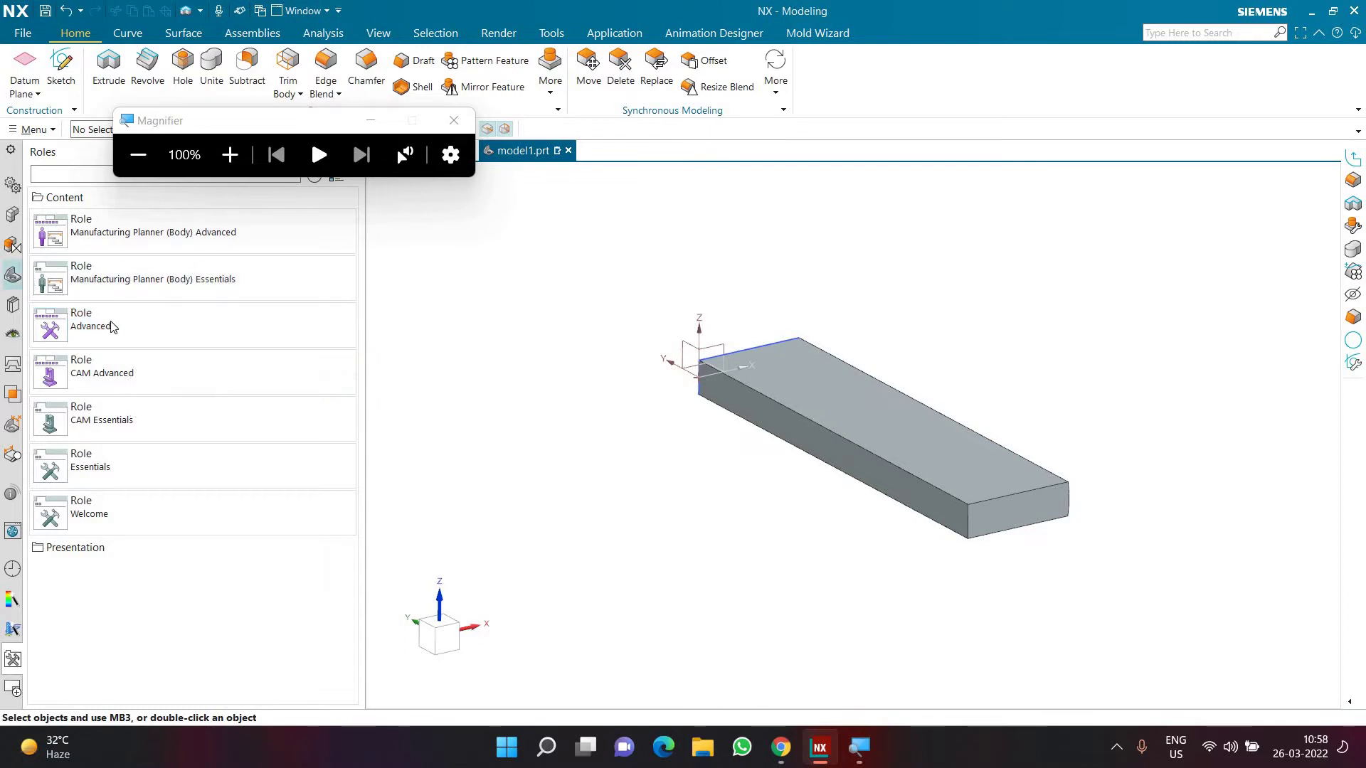
{"action": "left_click", "coordinate": [12, 276]}
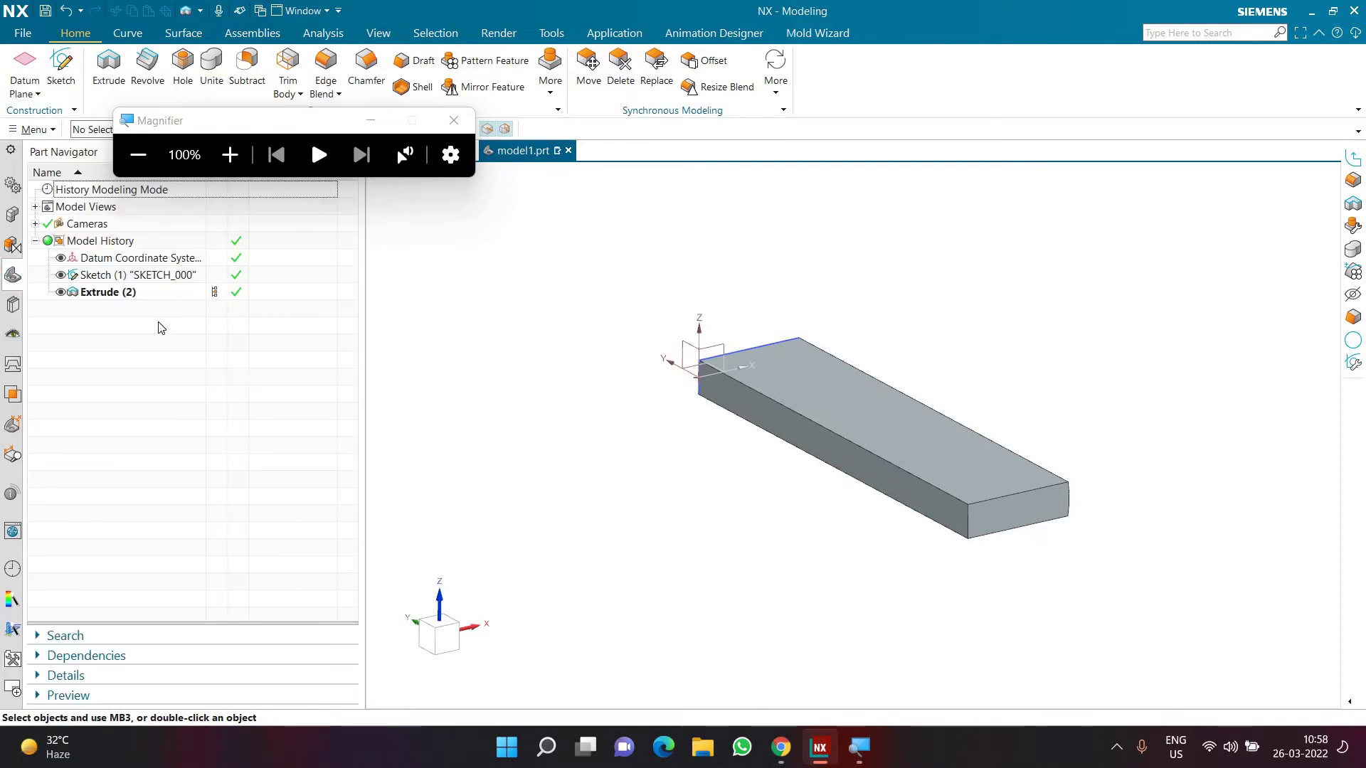
{"action": "left_click", "coordinate": [453, 121]}
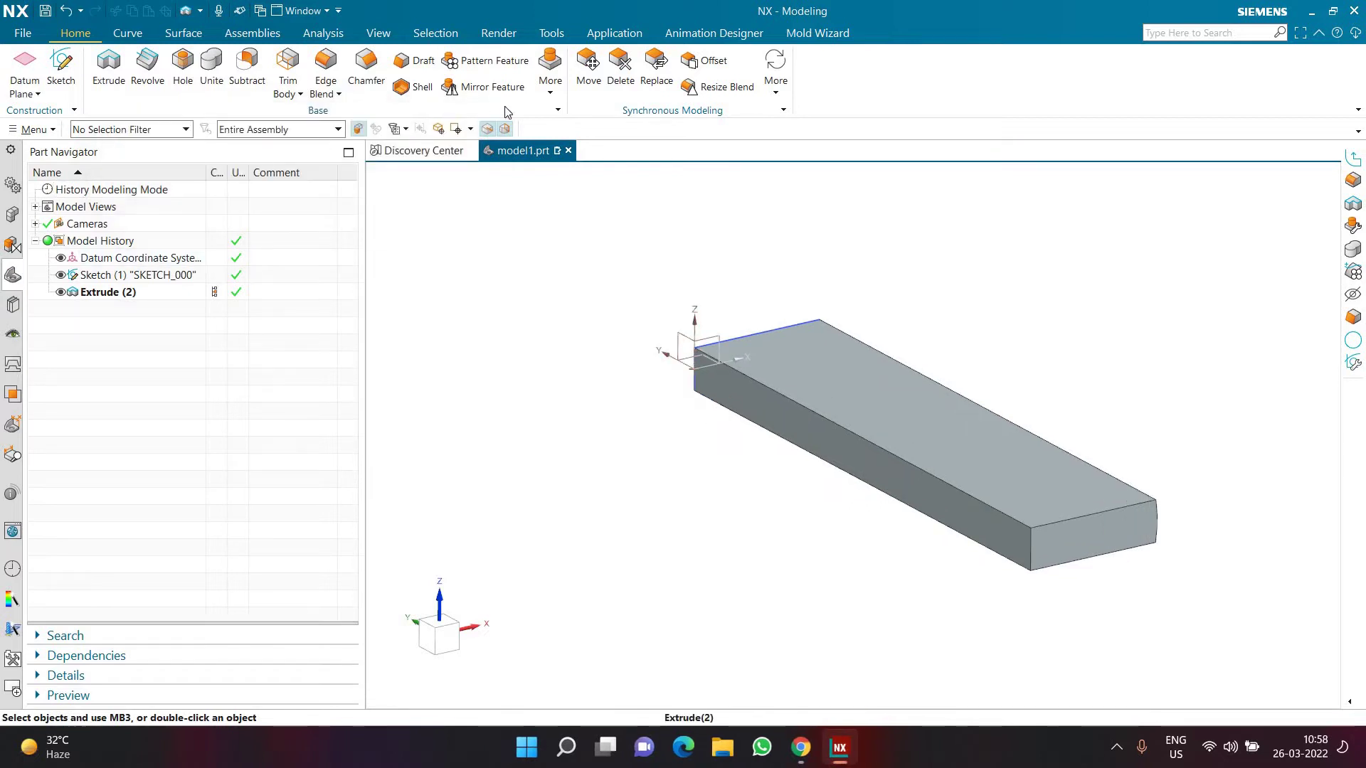
- Start a Pattern Geometry of the extruded strip with a Circular layout rotating about the datum Y axis
{"action": "left_click", "coordinate": [551, 71]}
{"action": "left_click", "coordinate": [591, 310]}
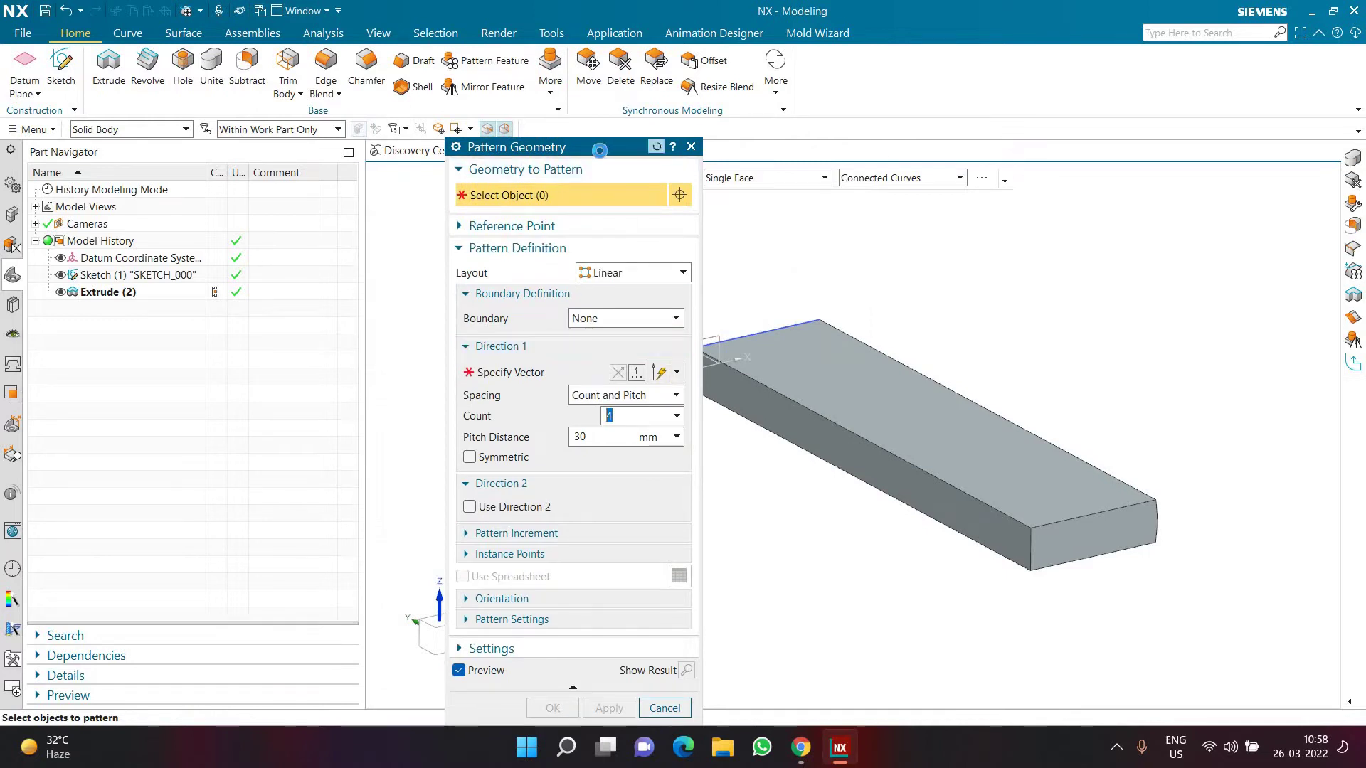
{"action": "left_click_drag", "start_coordinate": [446, 92], "coordinate": [445, 93]}
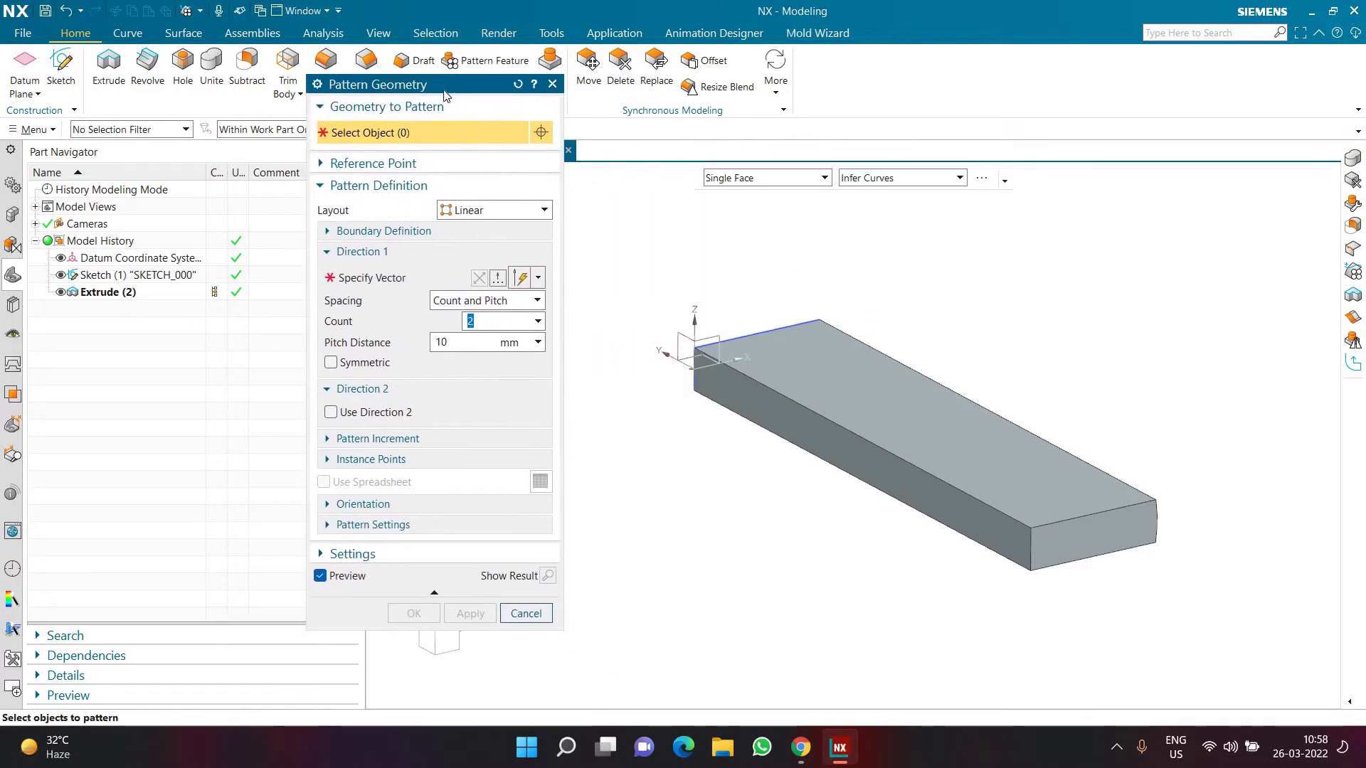
{"action": "left_click", "coordinate": [831, 383]}
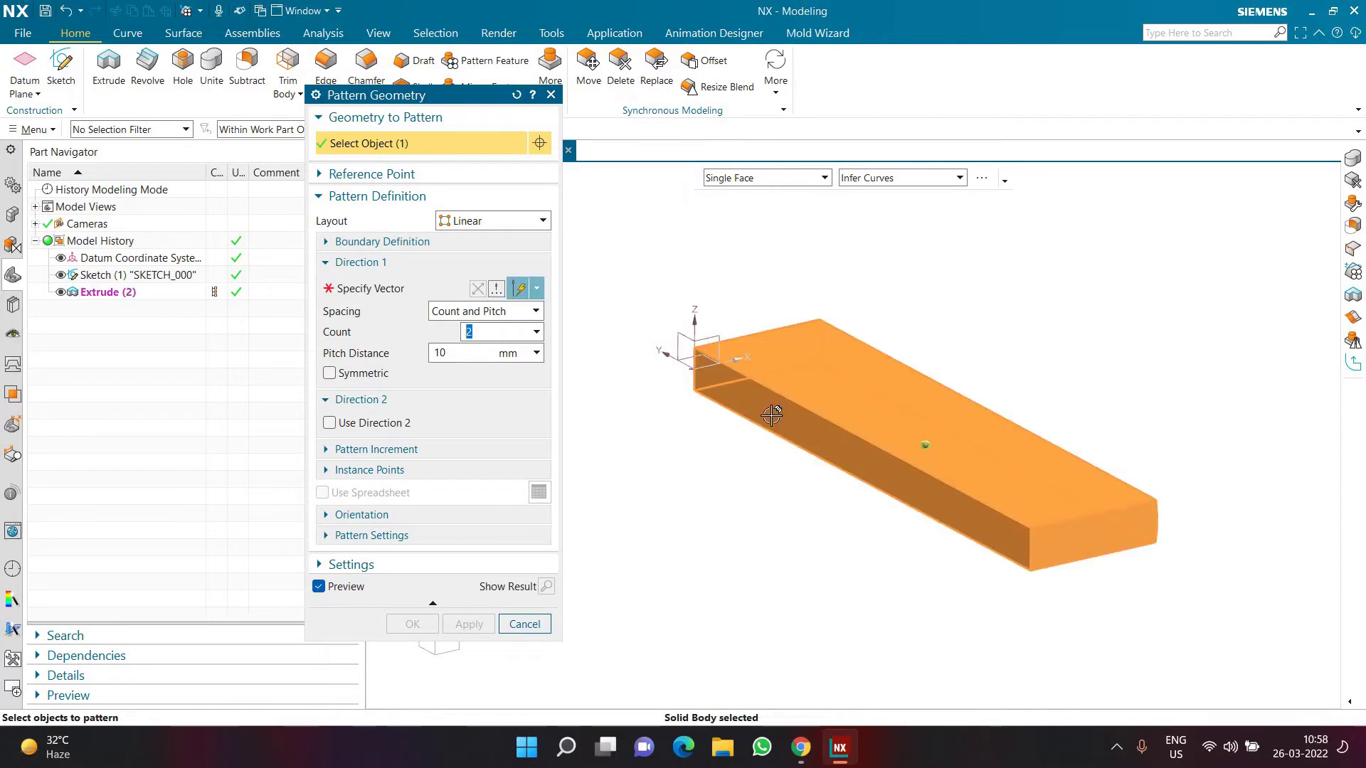
{"action": "left_click", "coordinate": [473, 227]}
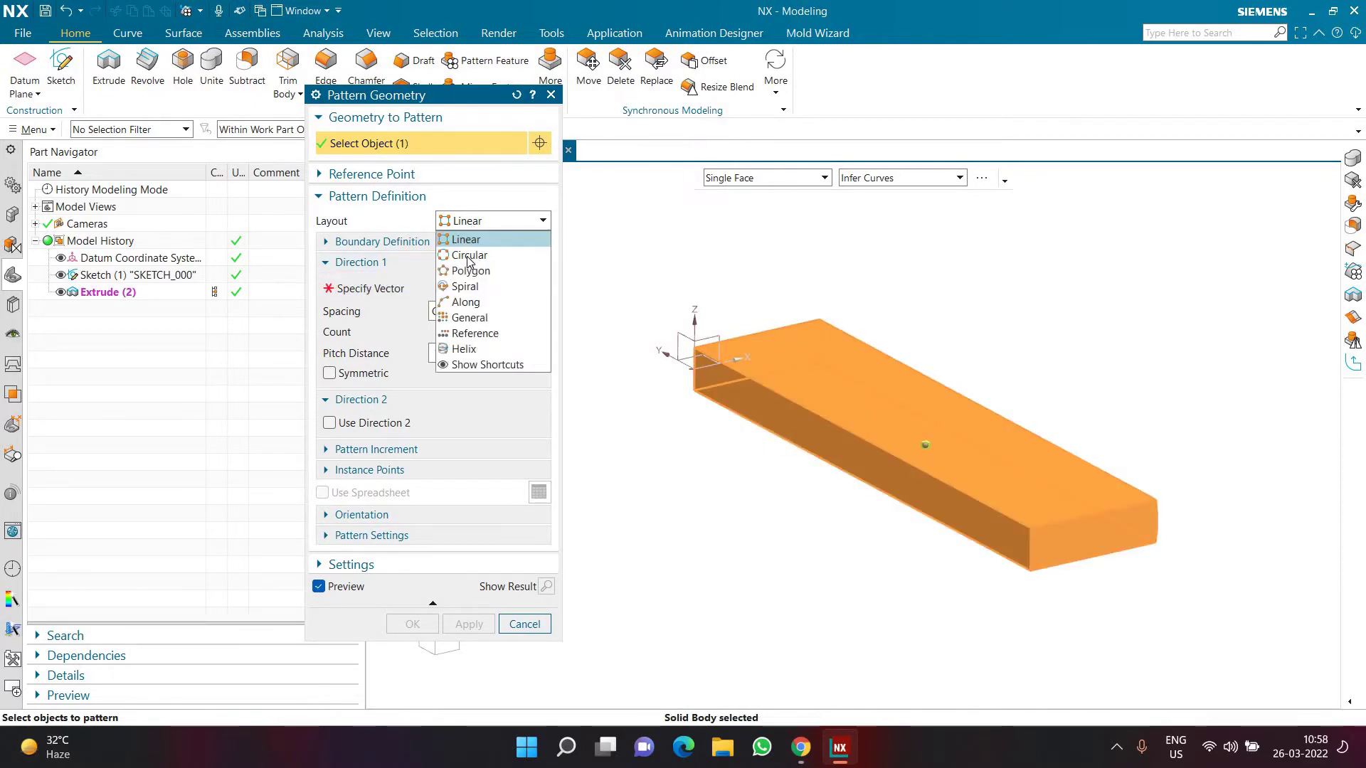
{"action": "left_click", "coordinate": [468, 253]}
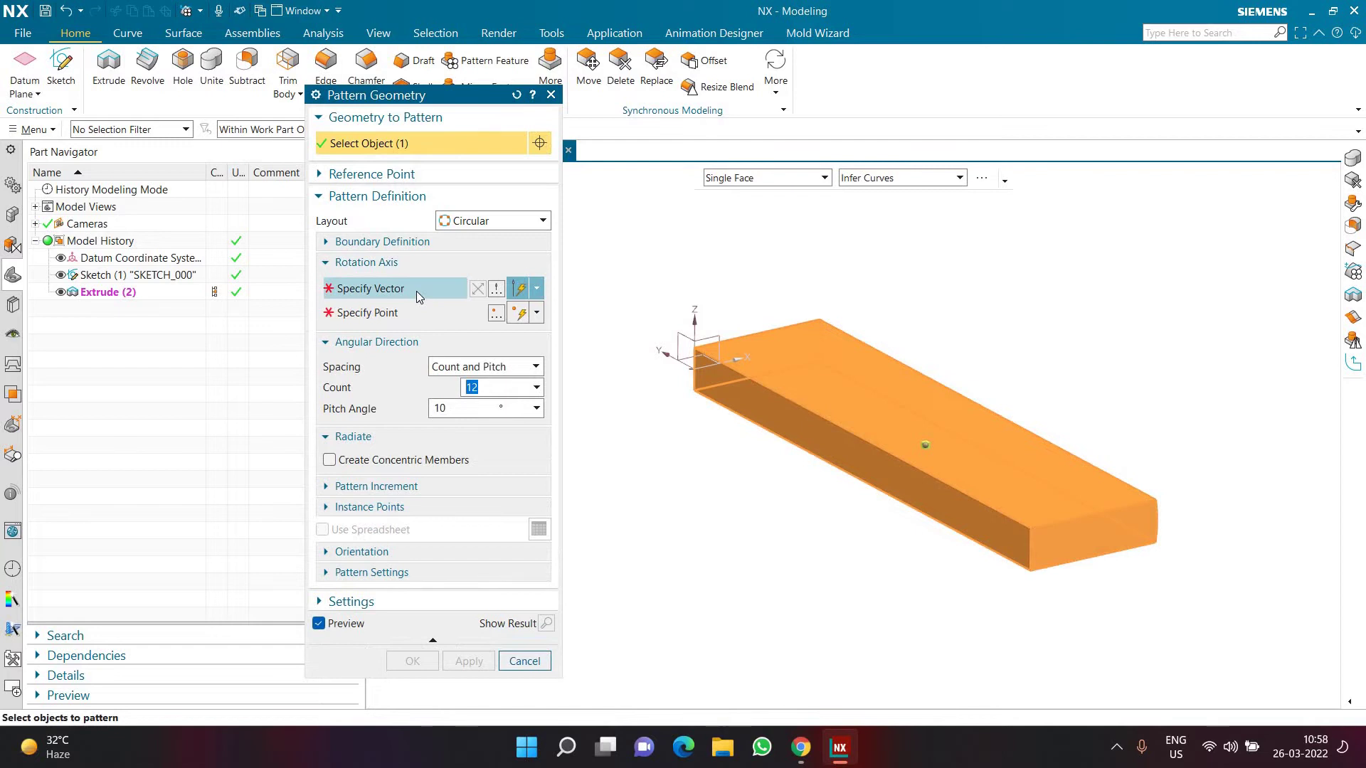
{"action": "left_click", "coordinate": [416, 292]}
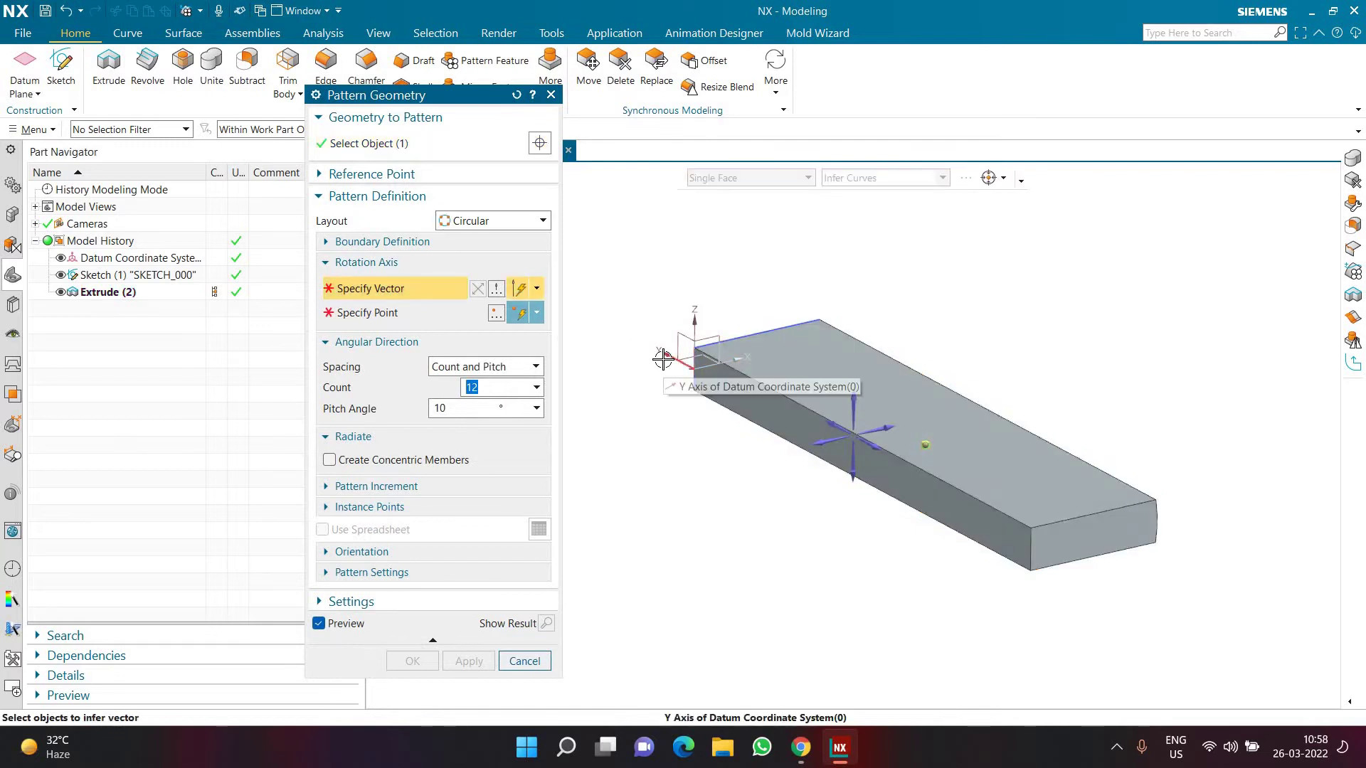
{"action": "left_click", "coordinate": [609, 411]}
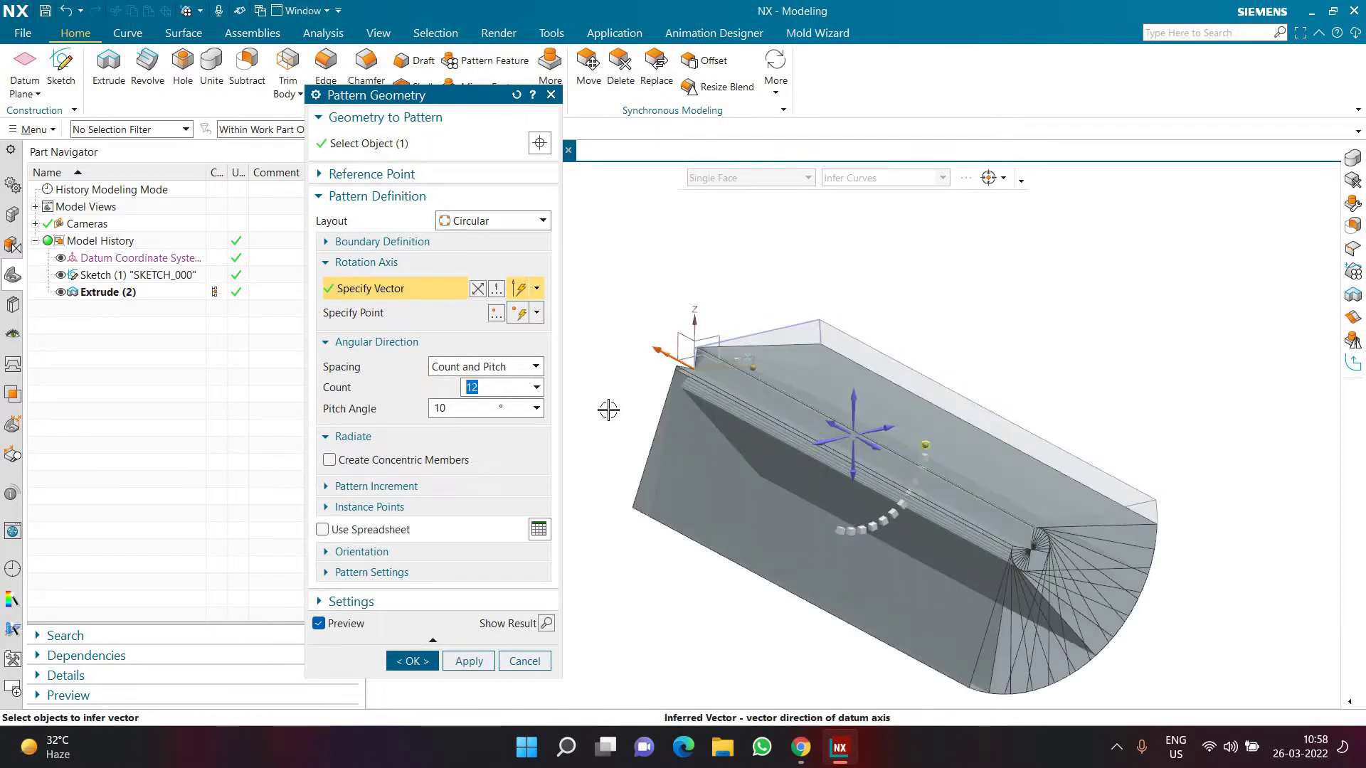
- Set the circular pattern's spacing to Count and Span with a count of 3 and a 360° span angle, and create it
{"action": "left_click", "coordinate": [485, 366]}
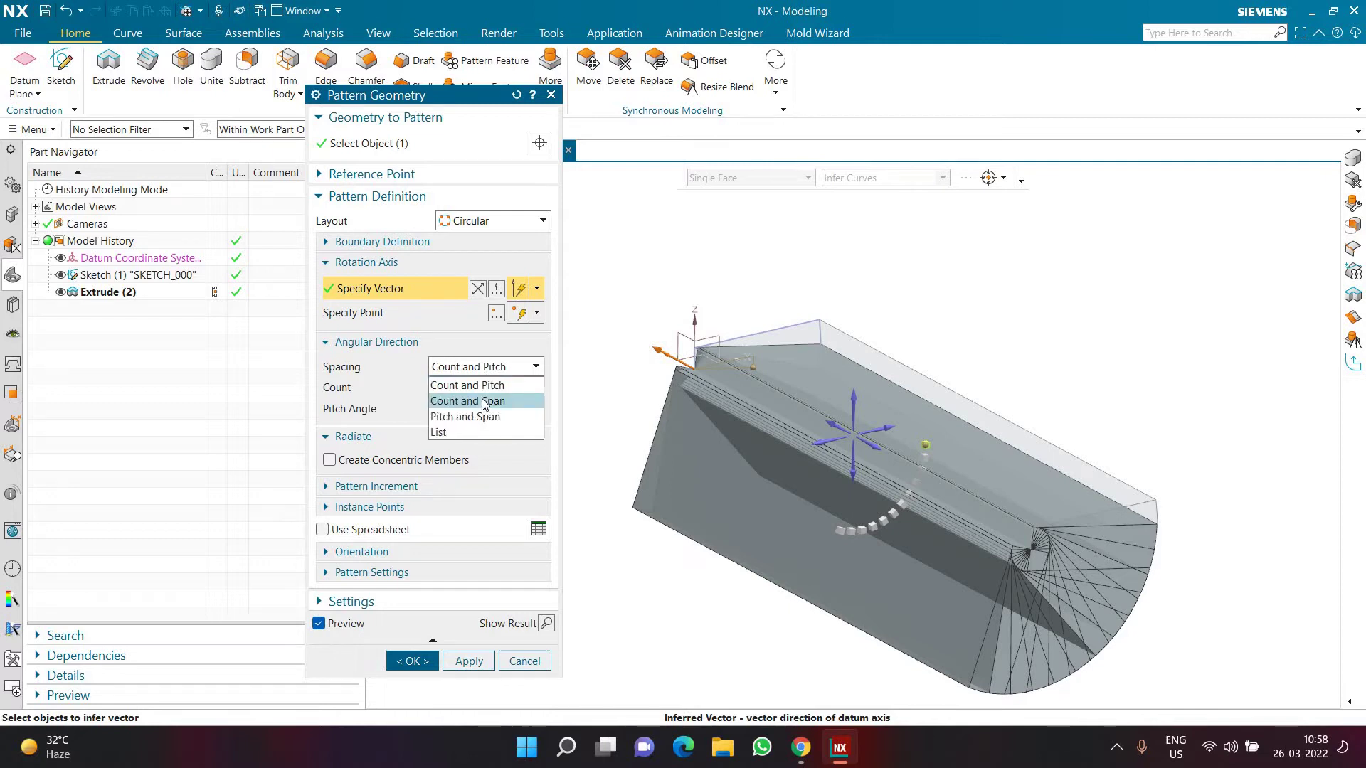
{"action": "left_click", "coordinate": [478, 371]}
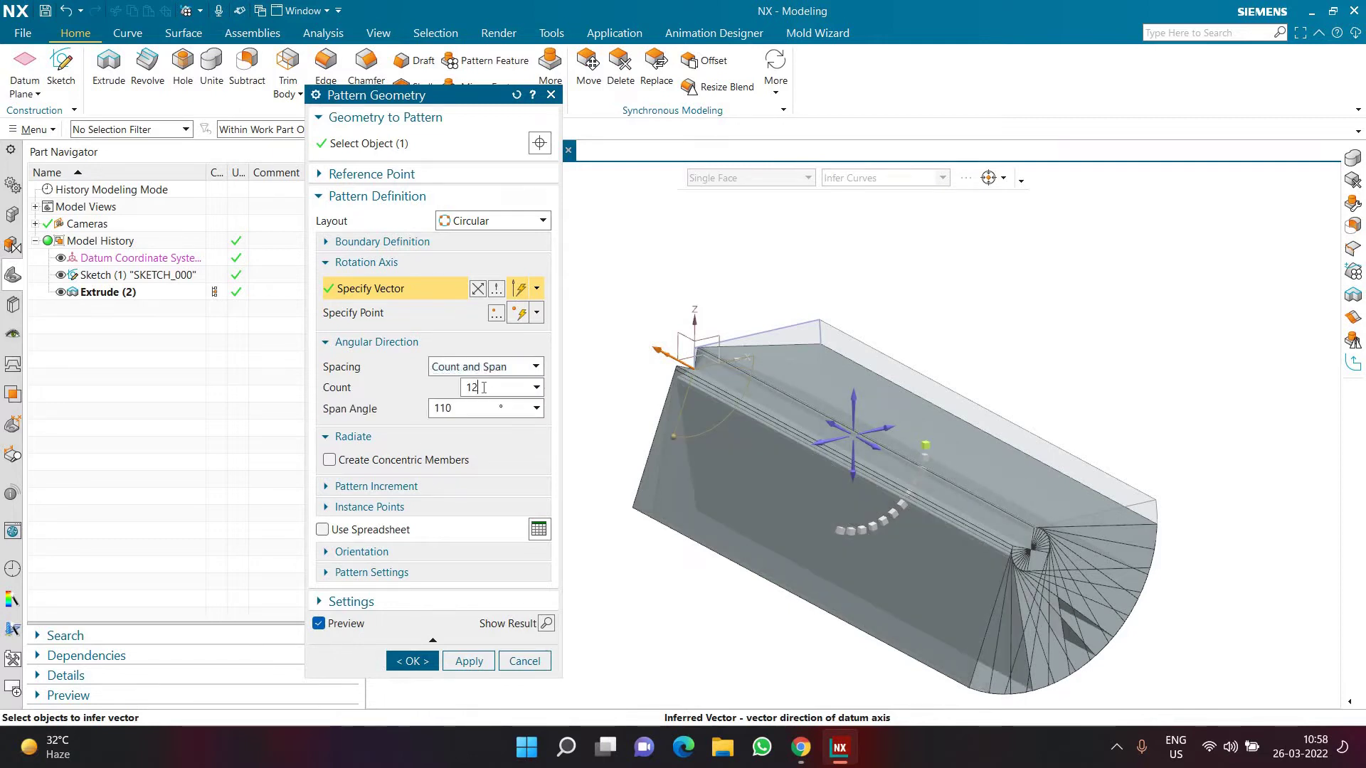
{"action": "key", "text": "Return"}
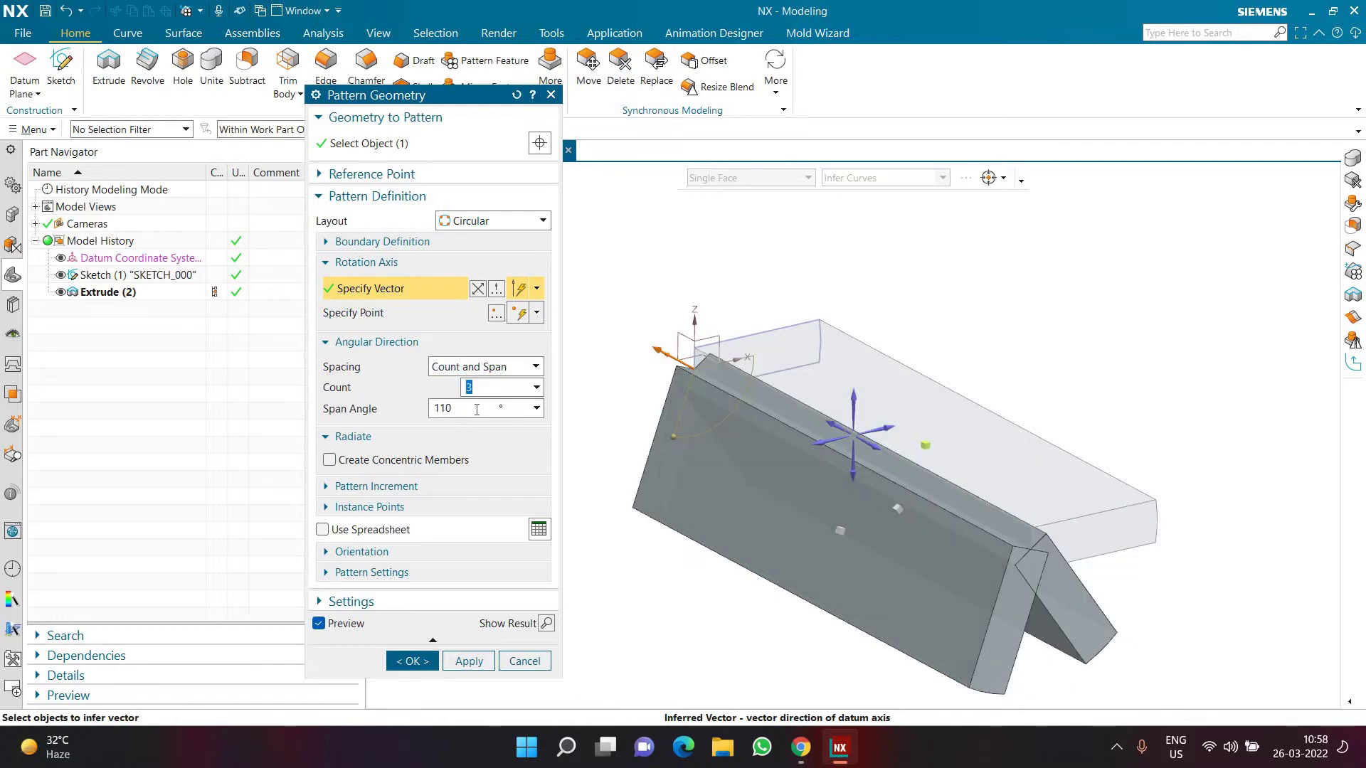
{"action": "left_click", "coordinate": [477, 410]}
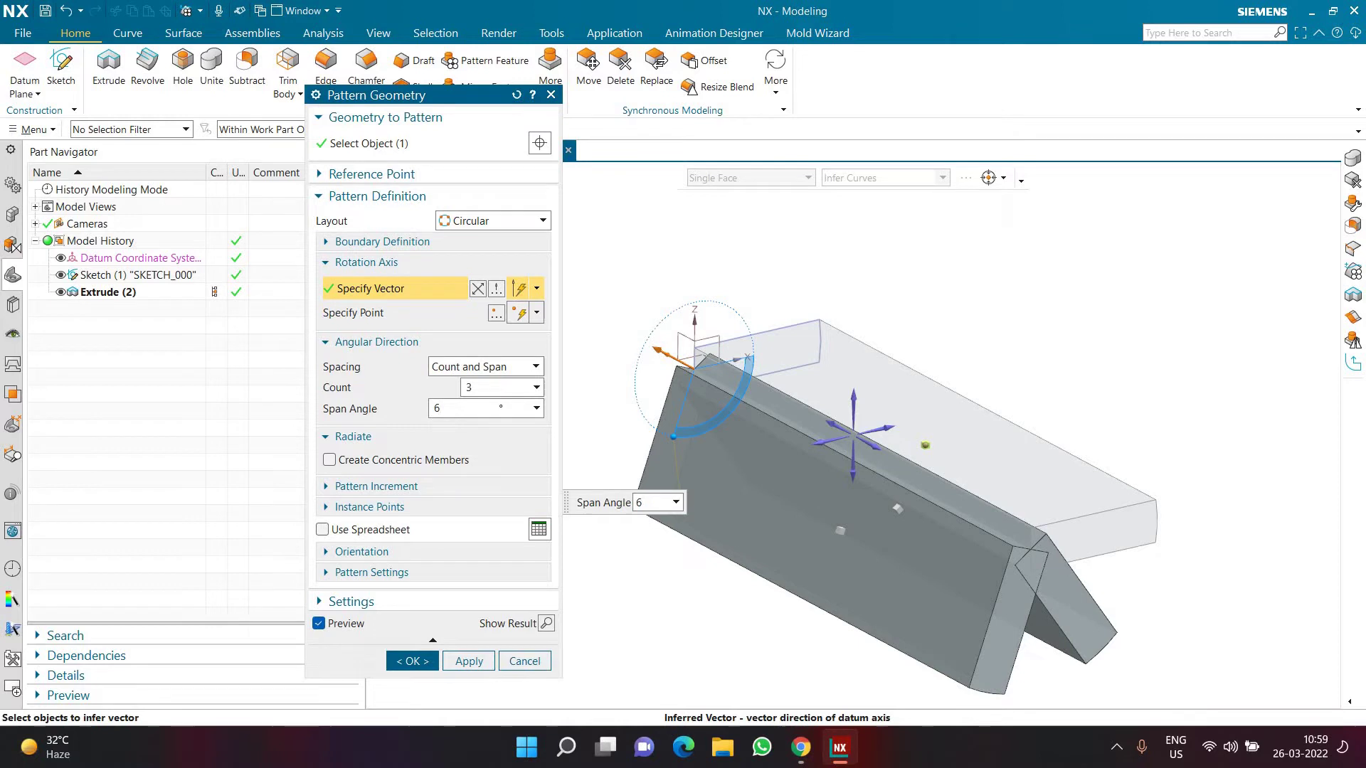
{"action": "key", "text": "Return"}
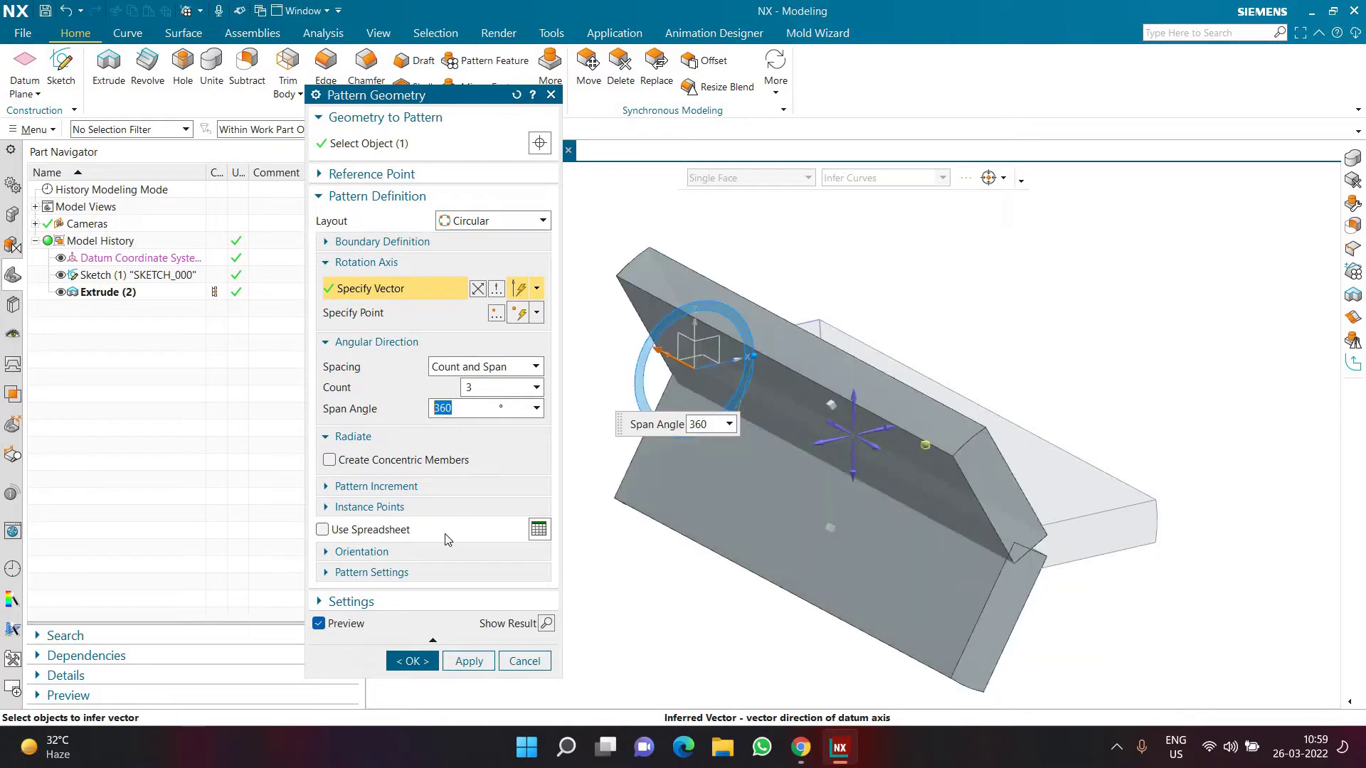
{"action": "left_click", "coordinate": [415, 662]}
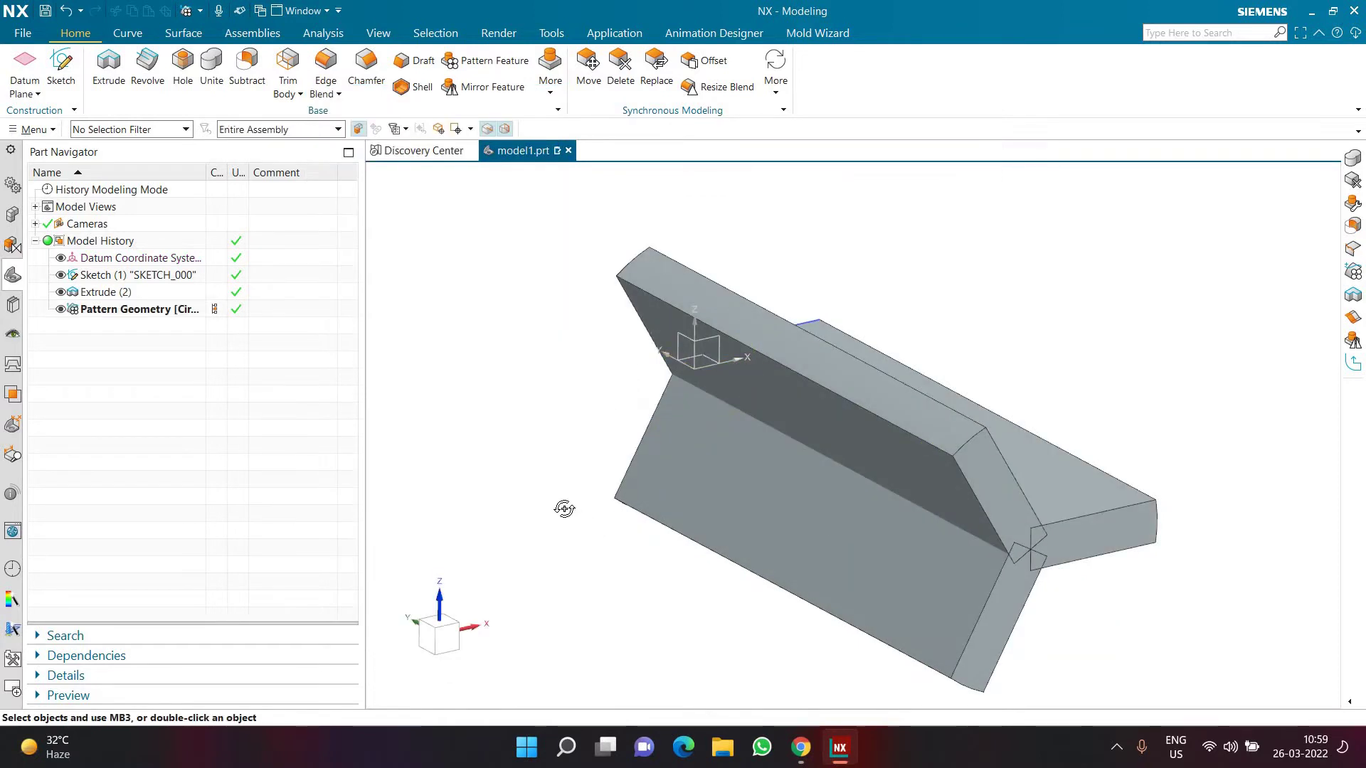
- Unite the original strip as target with the two patterned strips as tools into one body
{"action": "middle_click_drag", "start_coordinate": [564, 509], "coordinate": [580, 521]}
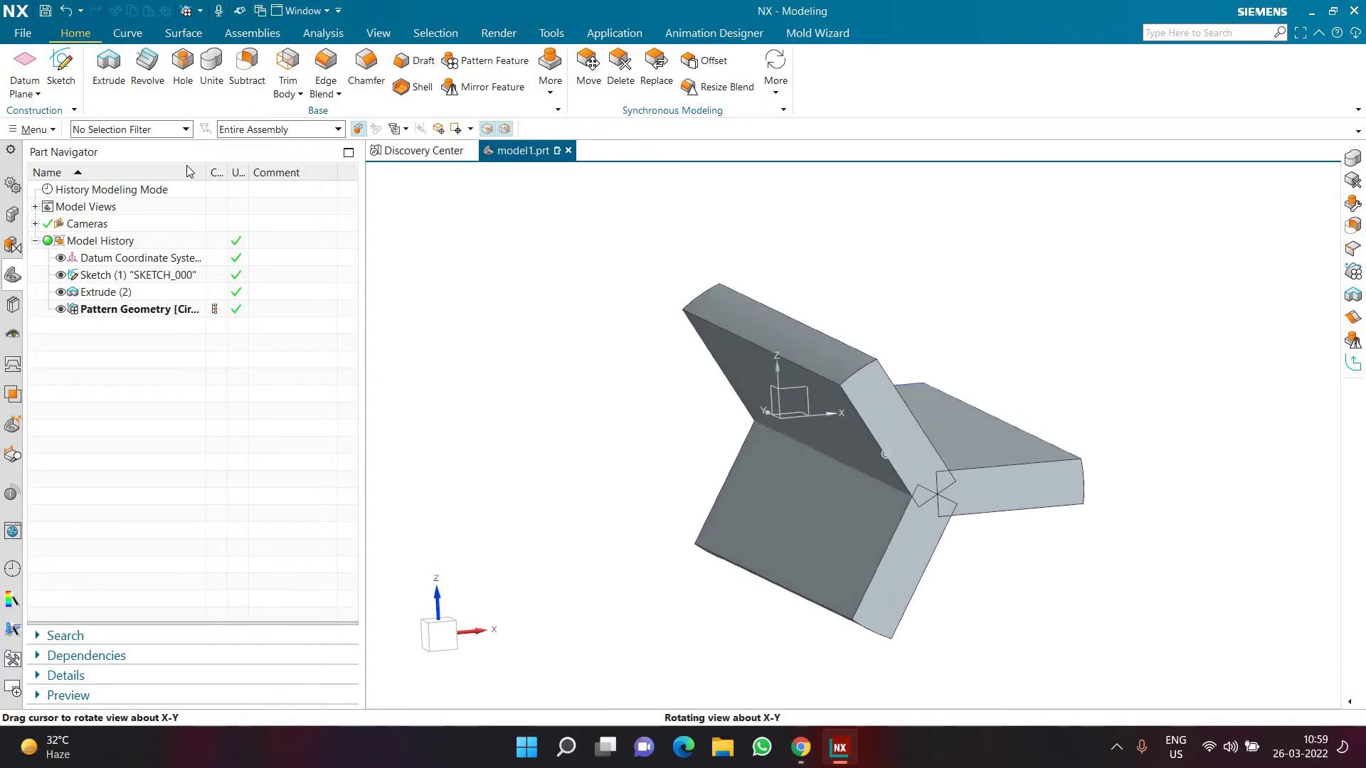
{"action": "left_click", "coordinate": [211, 74]}
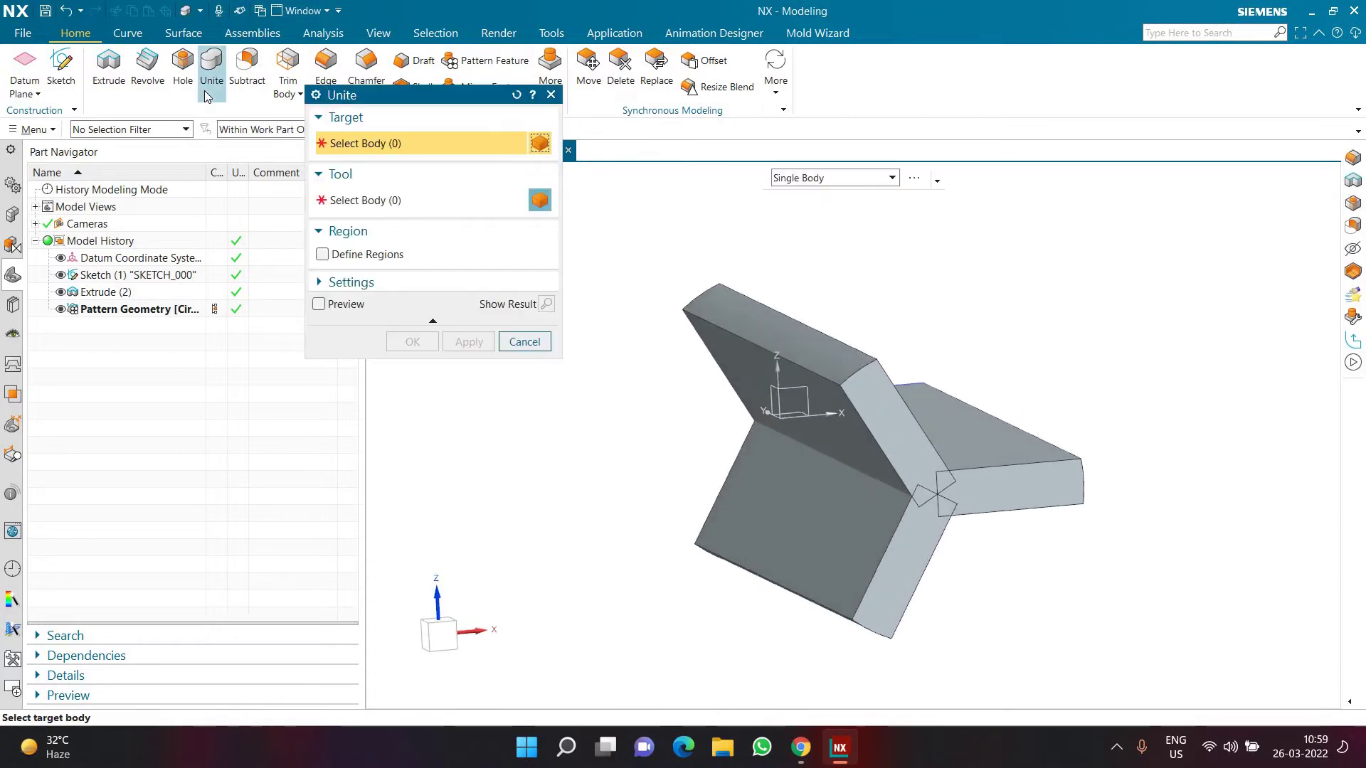
{"action": "left_click", "coordinate": [1047, 471]}
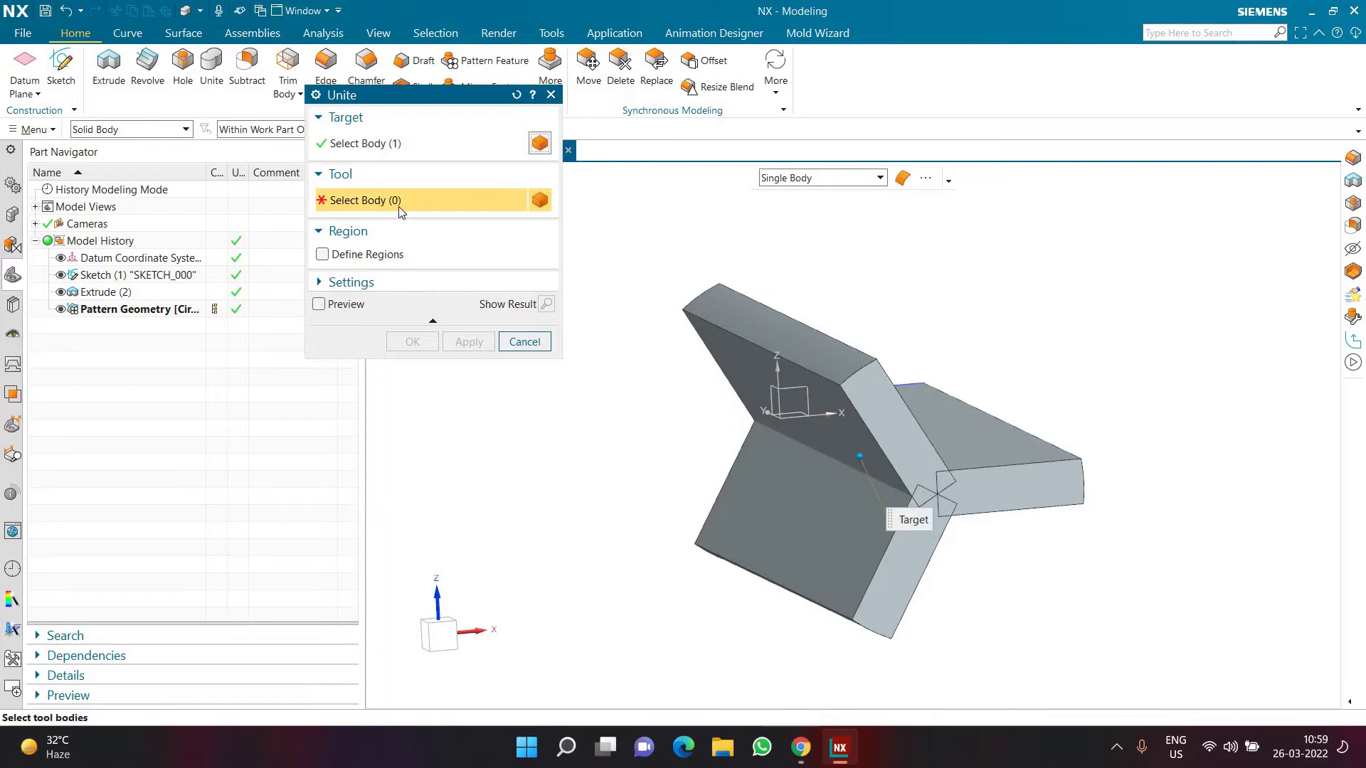
{"action": "left_click", "coordinate": [798, 340]}
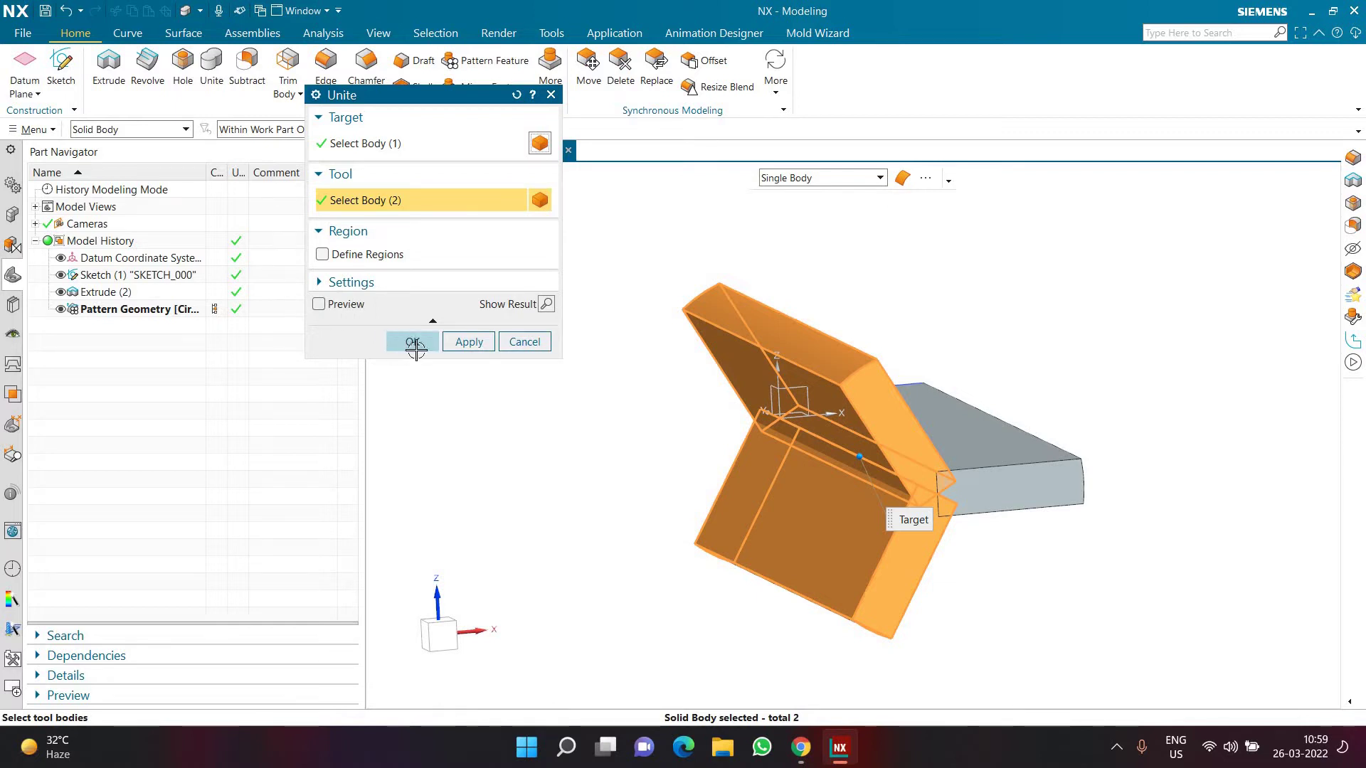
{"action": "left_click", "coordinate": [413, 343]}
- Start a new sketch on the datum XY plane and draw a circle about 101 mm in diameter centred on the origin
{"action": "mouse_move", "coordinate": [564, 378]}
{"action": "middle_mouse_down"}
{"action": "mouse_move", "coordinate": [509, 384]}
{"action": "mouse_move", "coordinate": [659, 393]}
{"action": "mouse_move", "coordinate": [581, 434]}
{"action": "mouse_move", "coordinate": [558, 415]}
{"action": "mouse_move", "coordinate": [598, 396]}
{"action": "mouse_move", "coordinate": [607, 427]}
{"action": "mouse_move", "coordinate": [631, 387]}
{"action": "mouse_move", "coordinate": [686, 382]}
{"action": "mouse_move", "coordinate": [402, 302]}
{"action": "middle_mouse_up"}
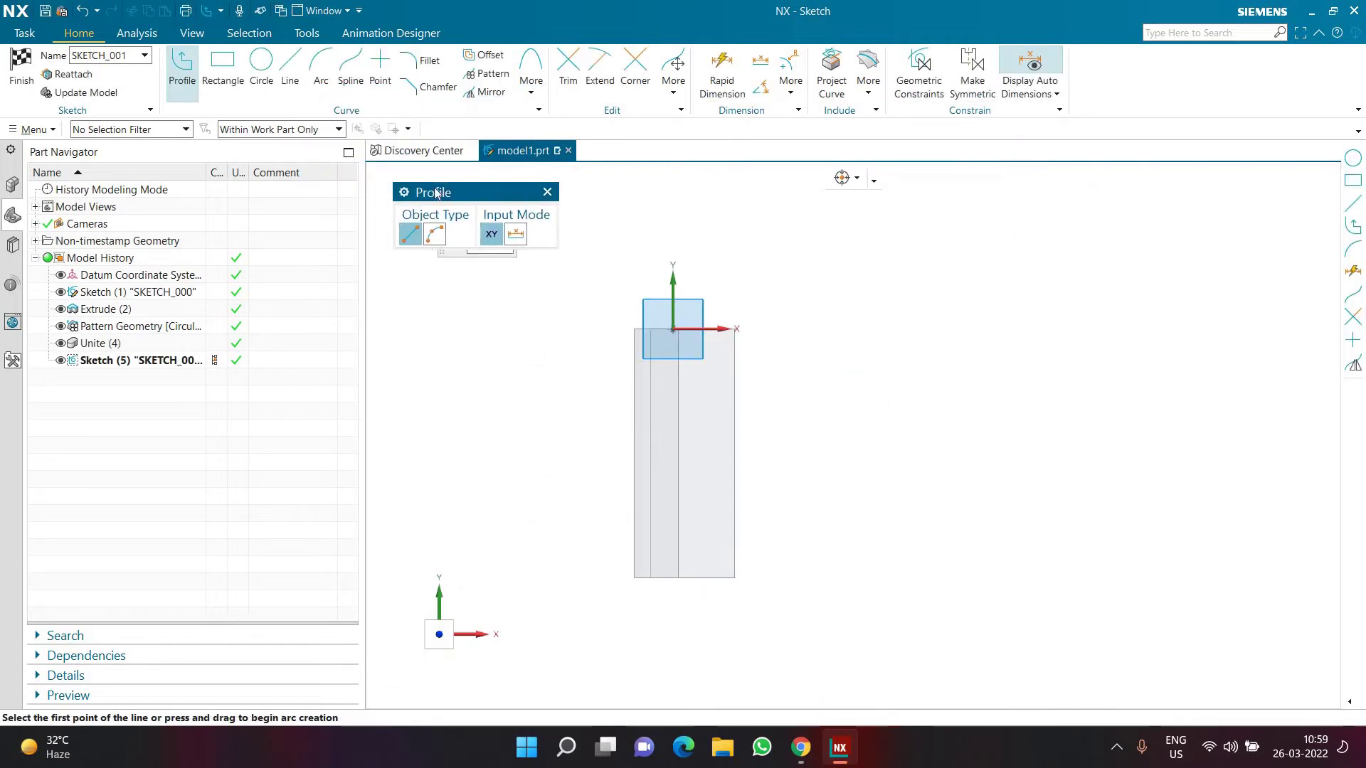
{"action": "left_click", "coordinate": [261, 63]}
{"action": "left_click", "coordinate": [673, 327]}
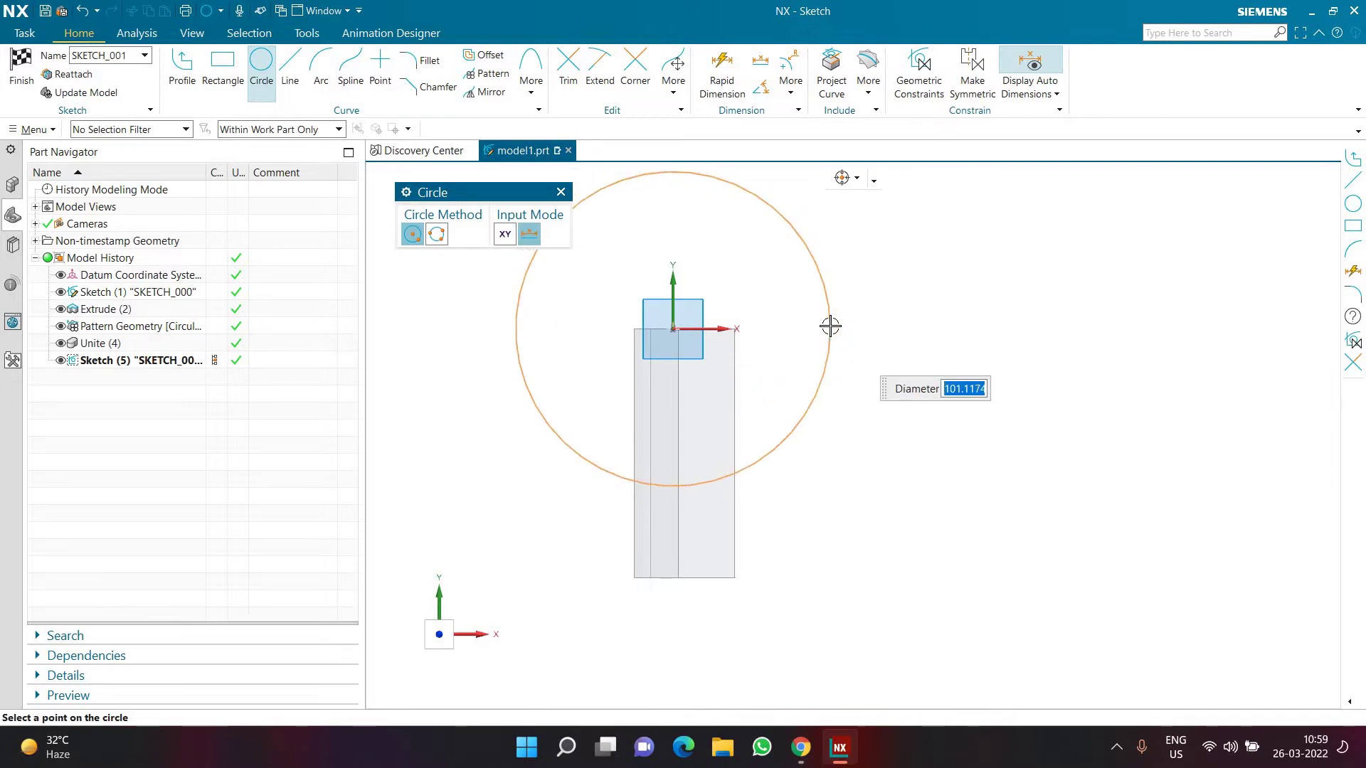
{"action": "left_click", "coordinate": [840, 372]}
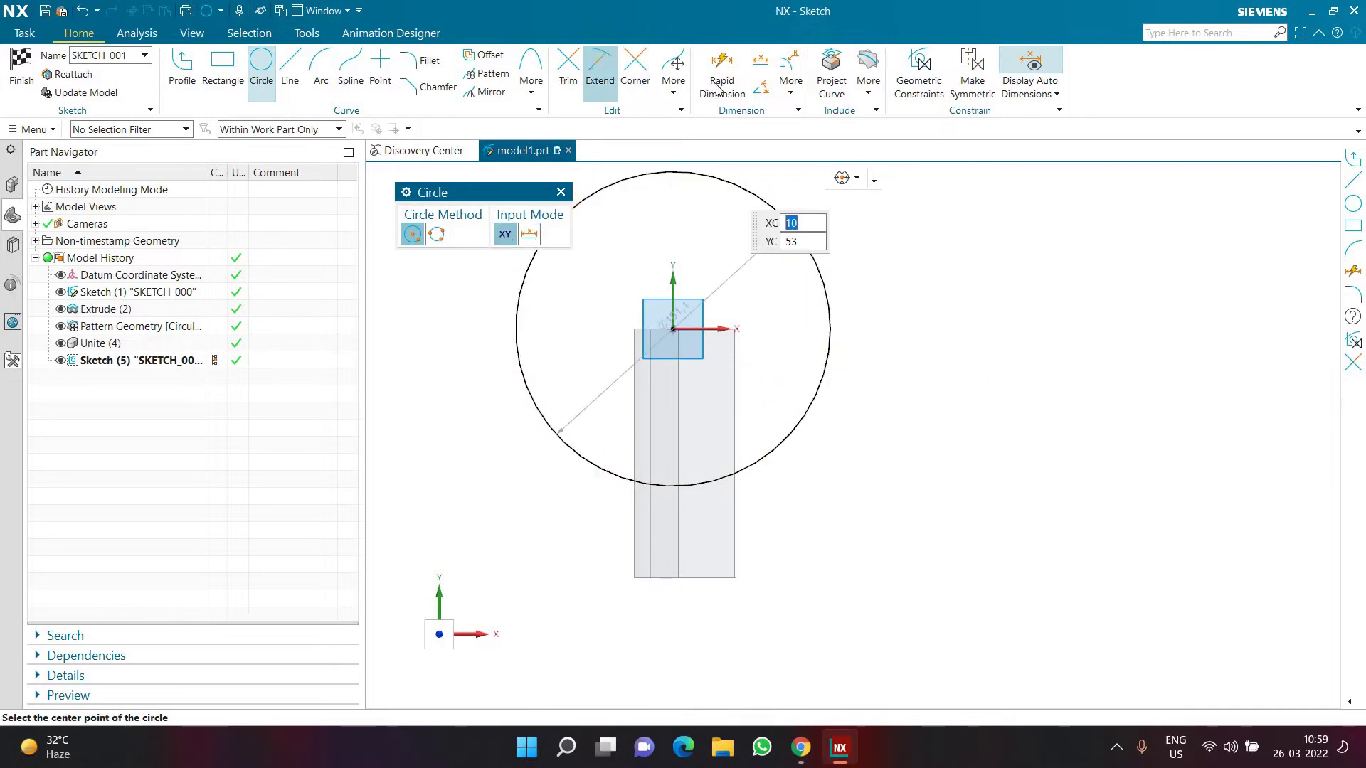
- Dimension the circle's diameter with Rapid Dimension and set it to 130 mm
{"action": "key", "text": "d"}
{"action": "left_click", "coordinate": [824, 285]}
{"action": "left_click", "coordinate": [866, 275]}
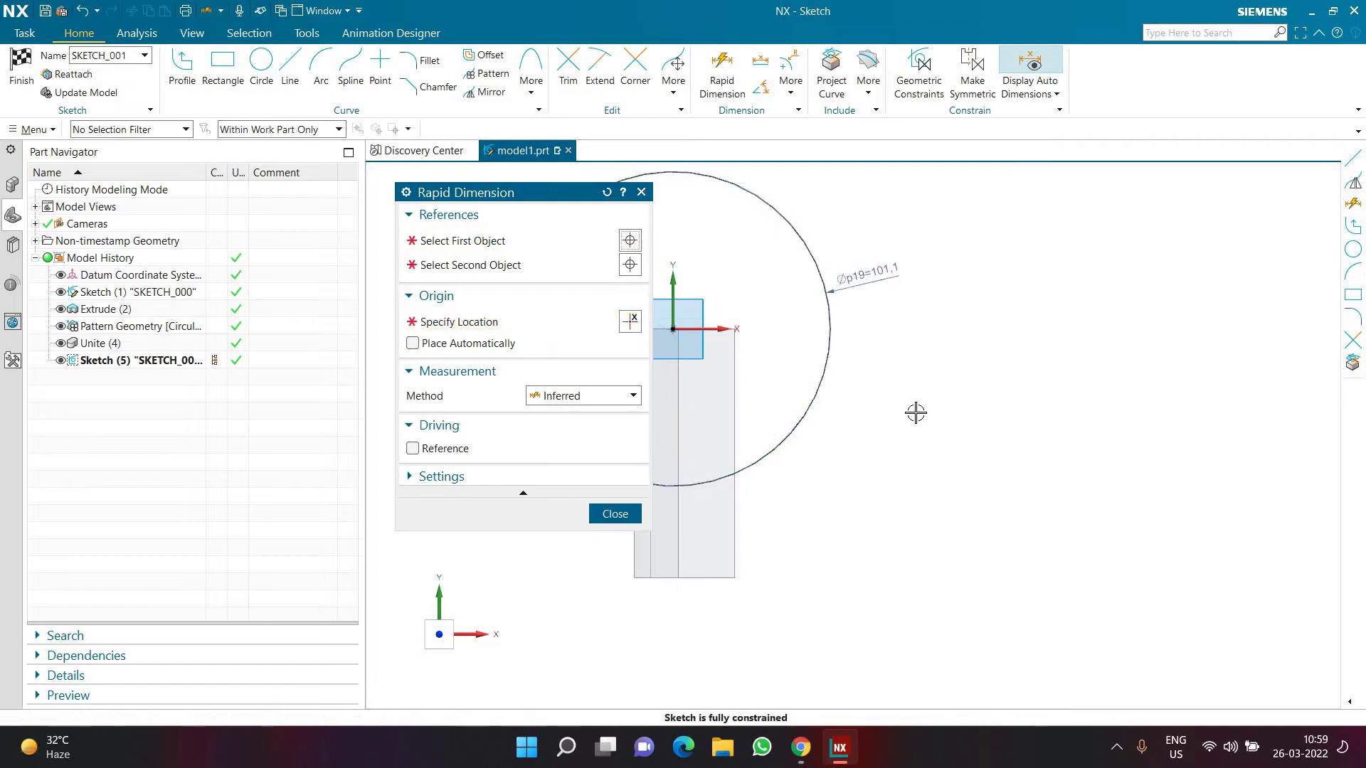
{"action": "type", "text": "130"}
{"action": "key", "text": "Return"}
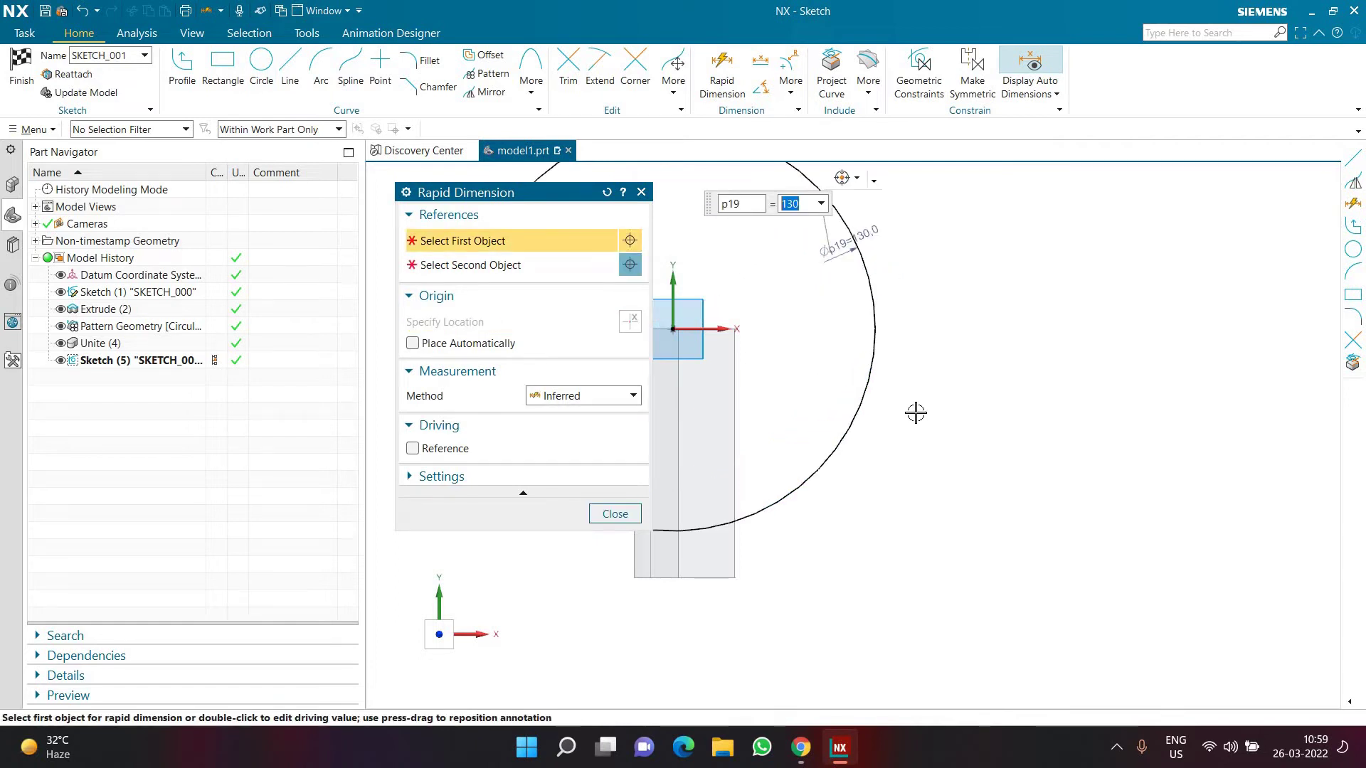
{"action": "middle_click", "coordinate": [914, 413]}
{"action": "scroll", "coordinate": [860, 393], "scroll_direction": "up", "scroll_amount": 2}
{"action": "scroll", "coordinate": [801, 204], "scroll_direction": "down", "scroll_amount": 3}
{"action": "scroll", "coordinate": [567, 260], "scroll_direction": "up", "scroll_amount": 1}
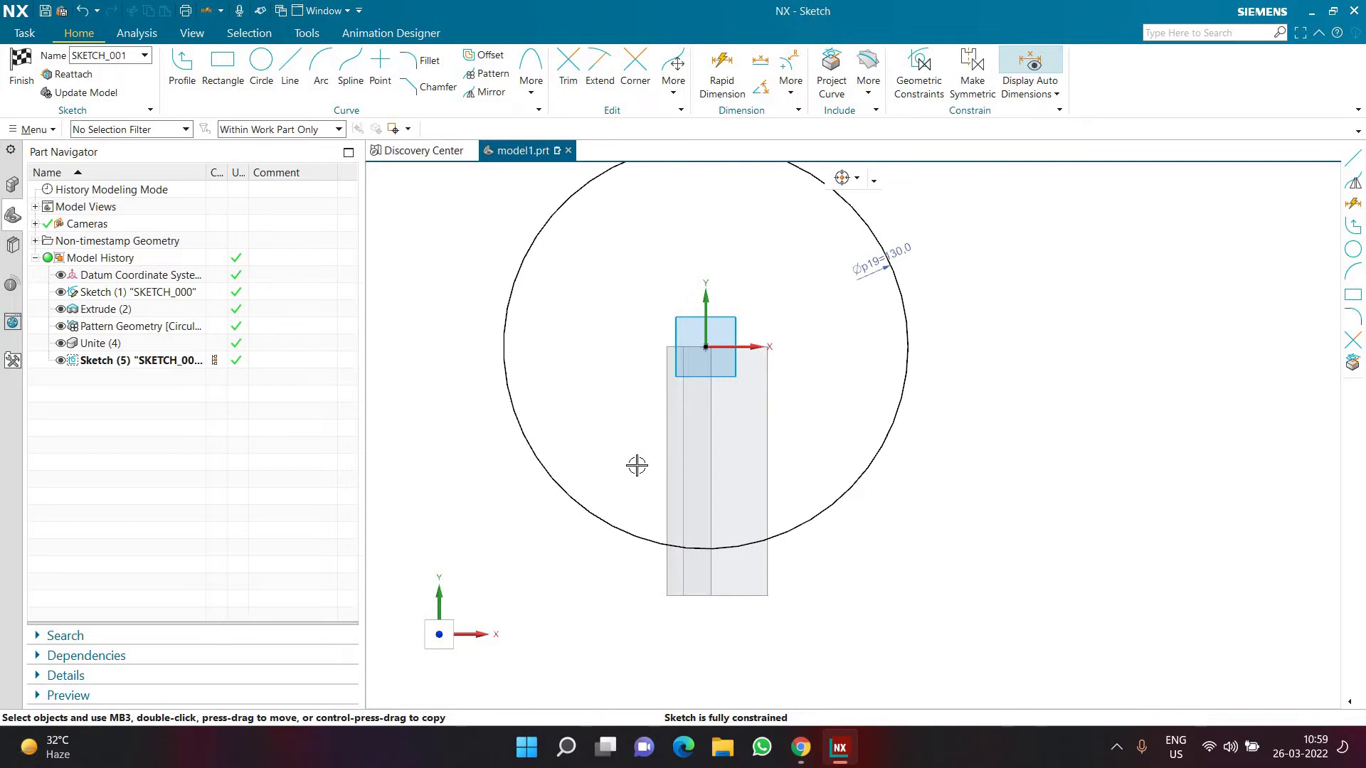
{"action": "scroll", "coordinate": [732, 537], "scroll_direction": "up", "scroll_amount": 3}
{"action": "scroll", "coordinate": [704, 296], "scroll_direction": "down", "scroll_amount": 2}
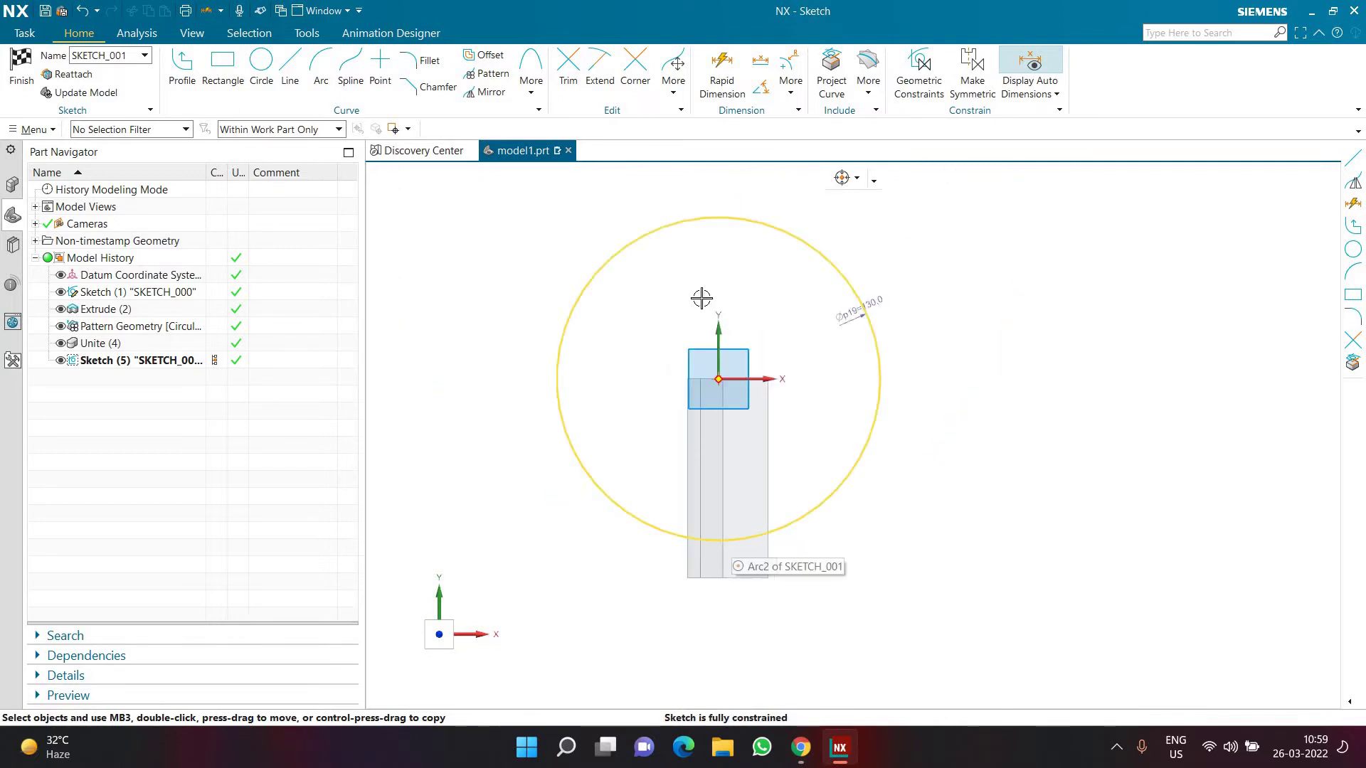
- Draw a circle about 27.2 mm in diameter inside the large circle, centred about 34 mm right of and 24 mm below the origin
{"action": "scroll", "coordinate": [780, 516], "scroll_direction": "down", "scroll_amount": 2}
{"action": "scroll", "coordinate": [804, 519], "scroll_direction": "up", "scroll_amount": 1}
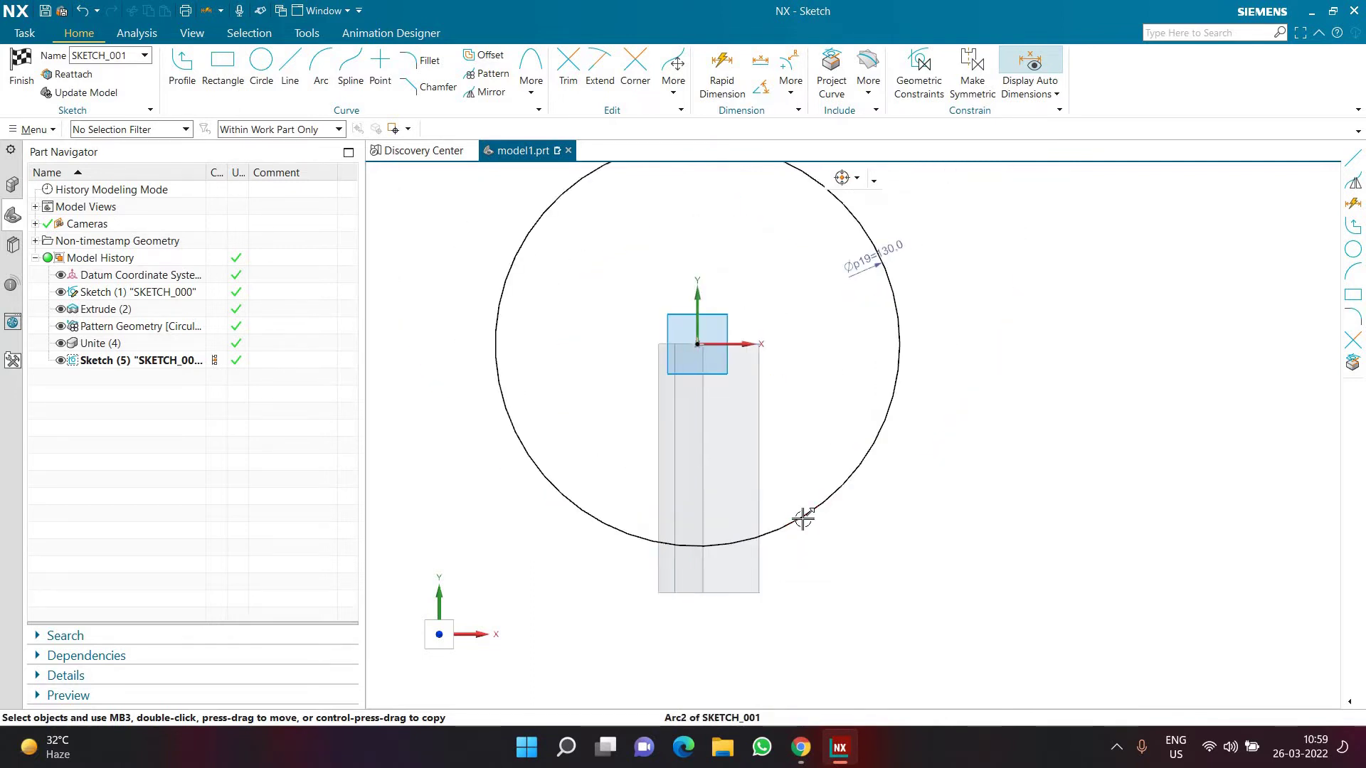
{"action": "scroll", "coordinate": [804, 520], "scroll_direction": "up", "scroll_amount": 2}
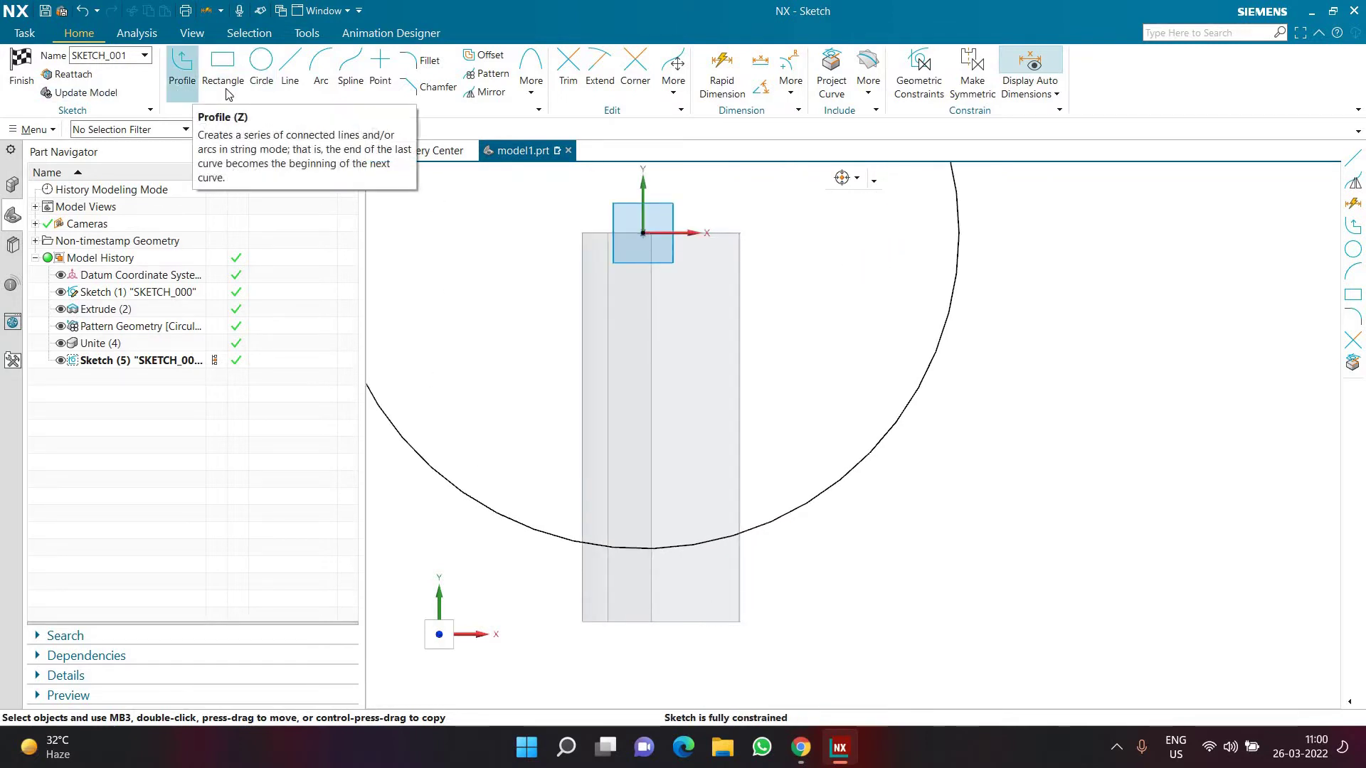
{"action": "left_click", "coordinate": [275, 81]}
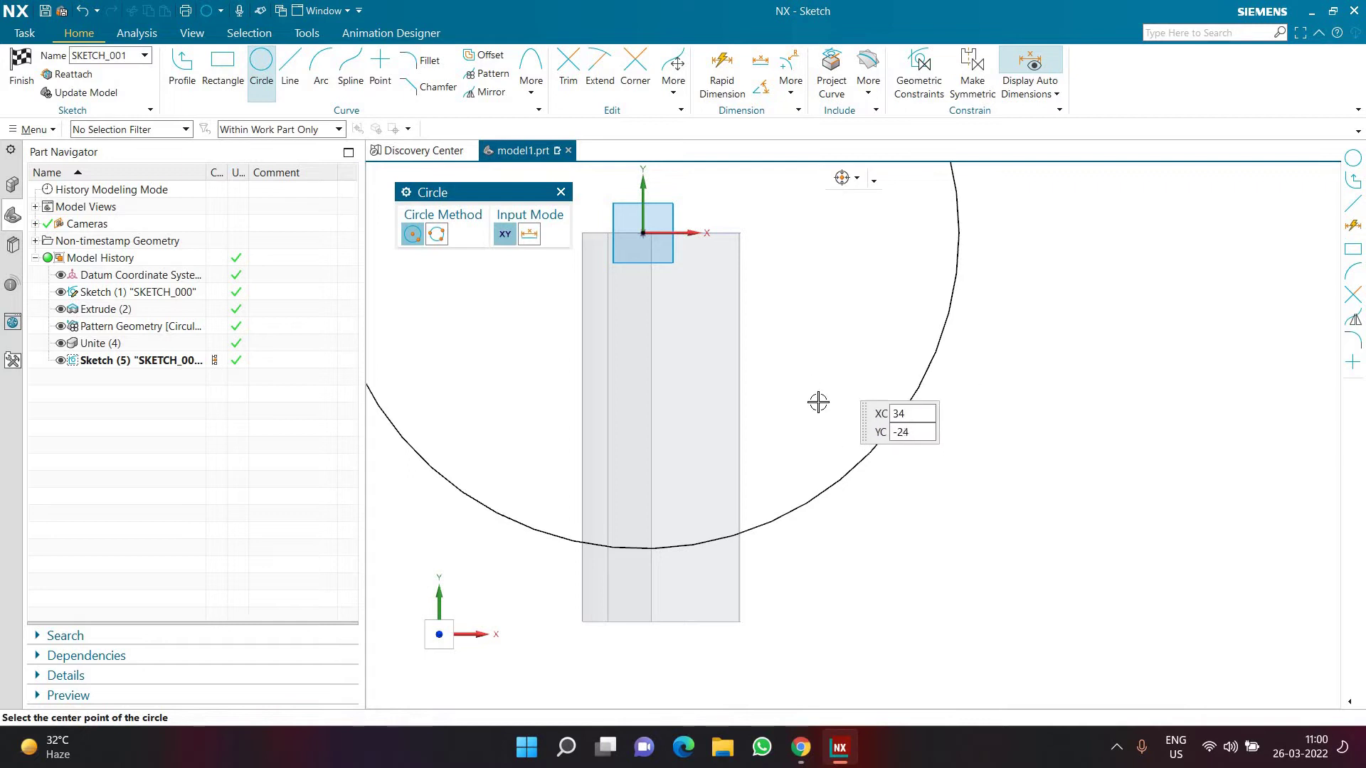
{"action": "left_click", "coordinate": [810, 350]}
{"action": "key", "text": "Return"}
{"action": "key", "text": "Escape"}
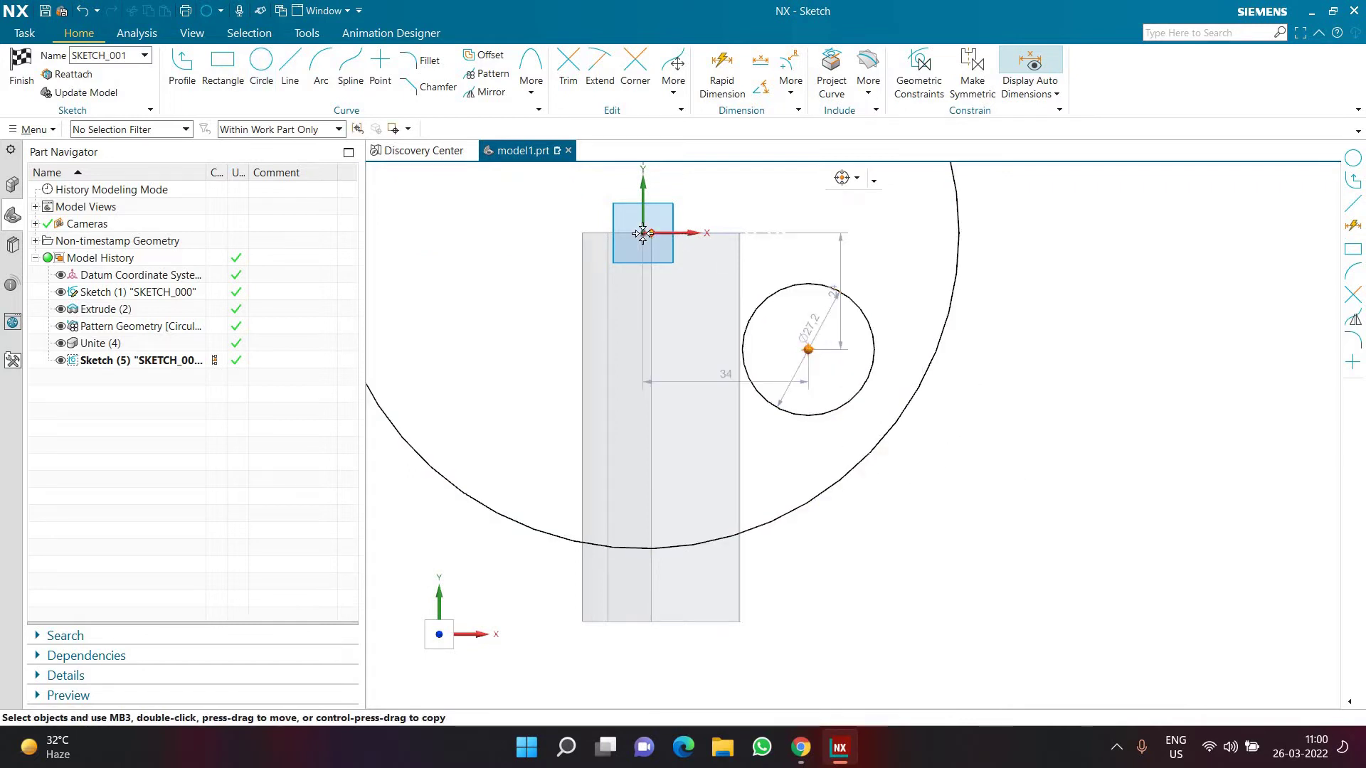
- Align the small circle's centre vertically with the origin and move it to about 57.2 mm below, overlapping the large circle
{"action": "left_click", "coordinate": [642, 234]}
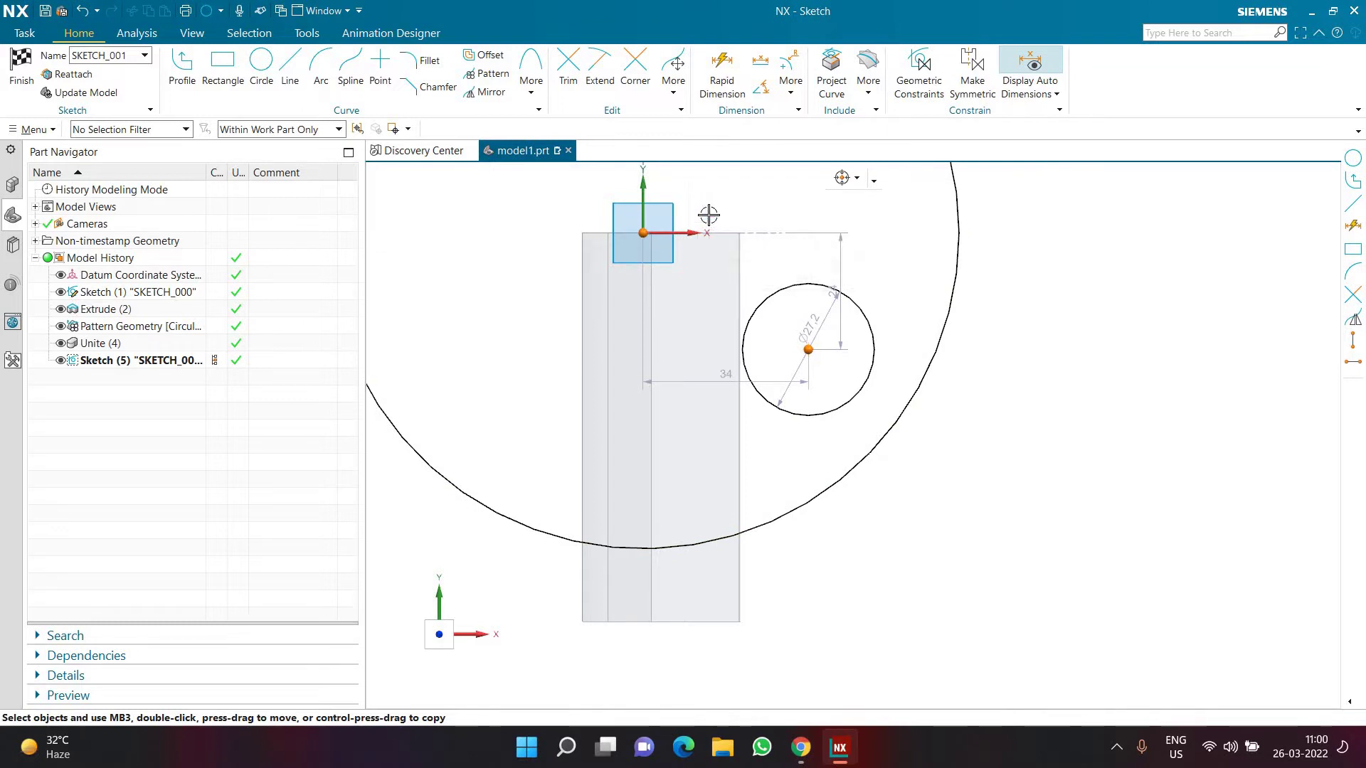
{"action": "left_click", "coordinate": [709, 215]}
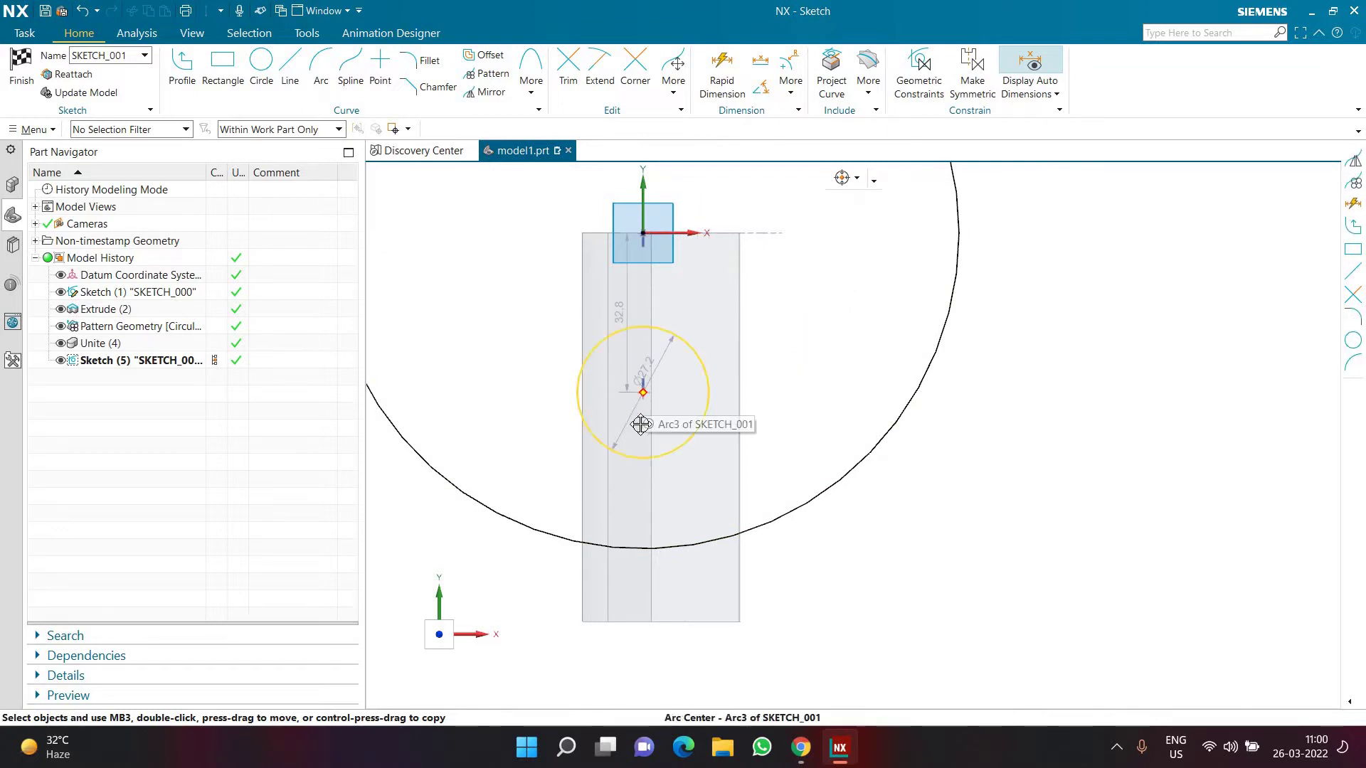
{"action": "left_click_drag", "start_coordinate": [643, 395], "coordinate": [642, 508]}
{"action": "scroll", "coordinate": [647, 637], "scroll_direction": "up", "scroll_amount": 5}
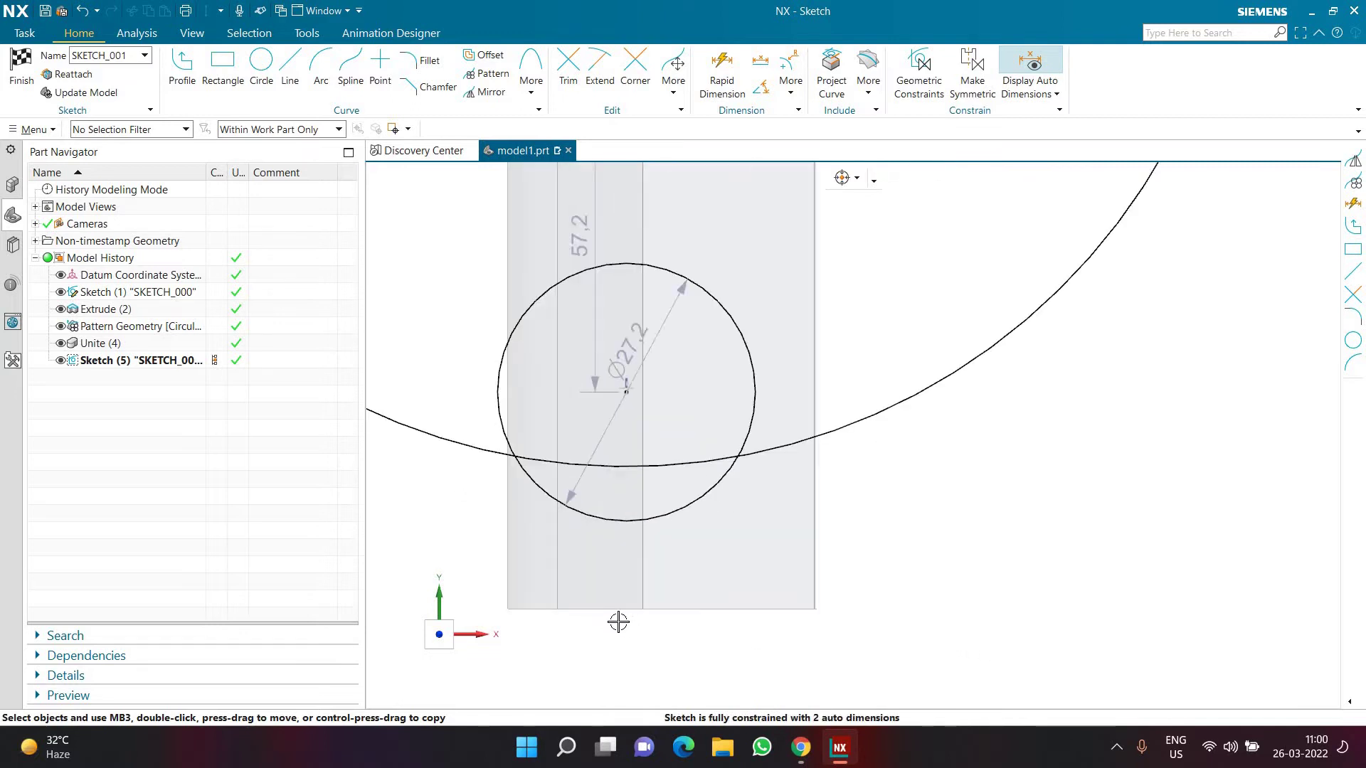
- Draw a vertical line about 13.6 mm long from the small circle's centre down to its lowest point
{"action": "key", "text": "l"}
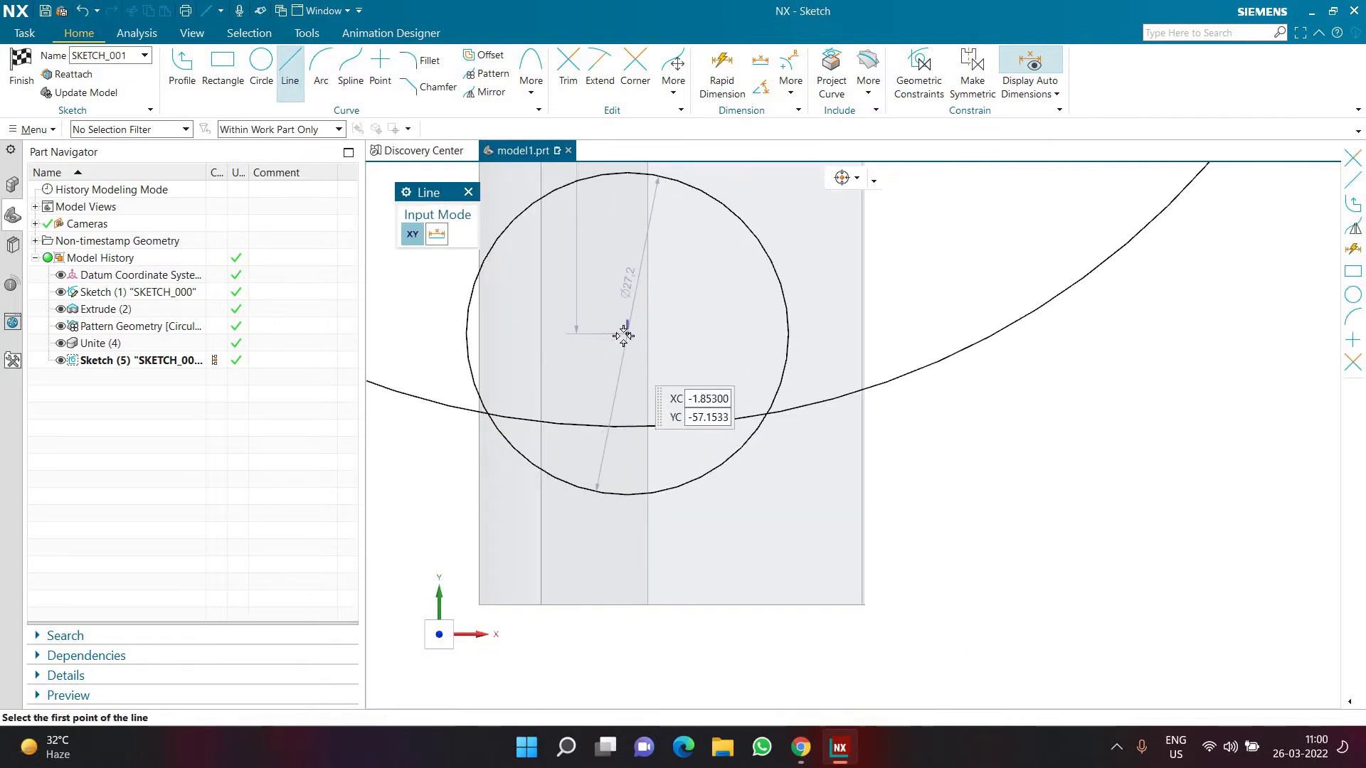
{"action": "left_click", "coordinate": [628, 333]}
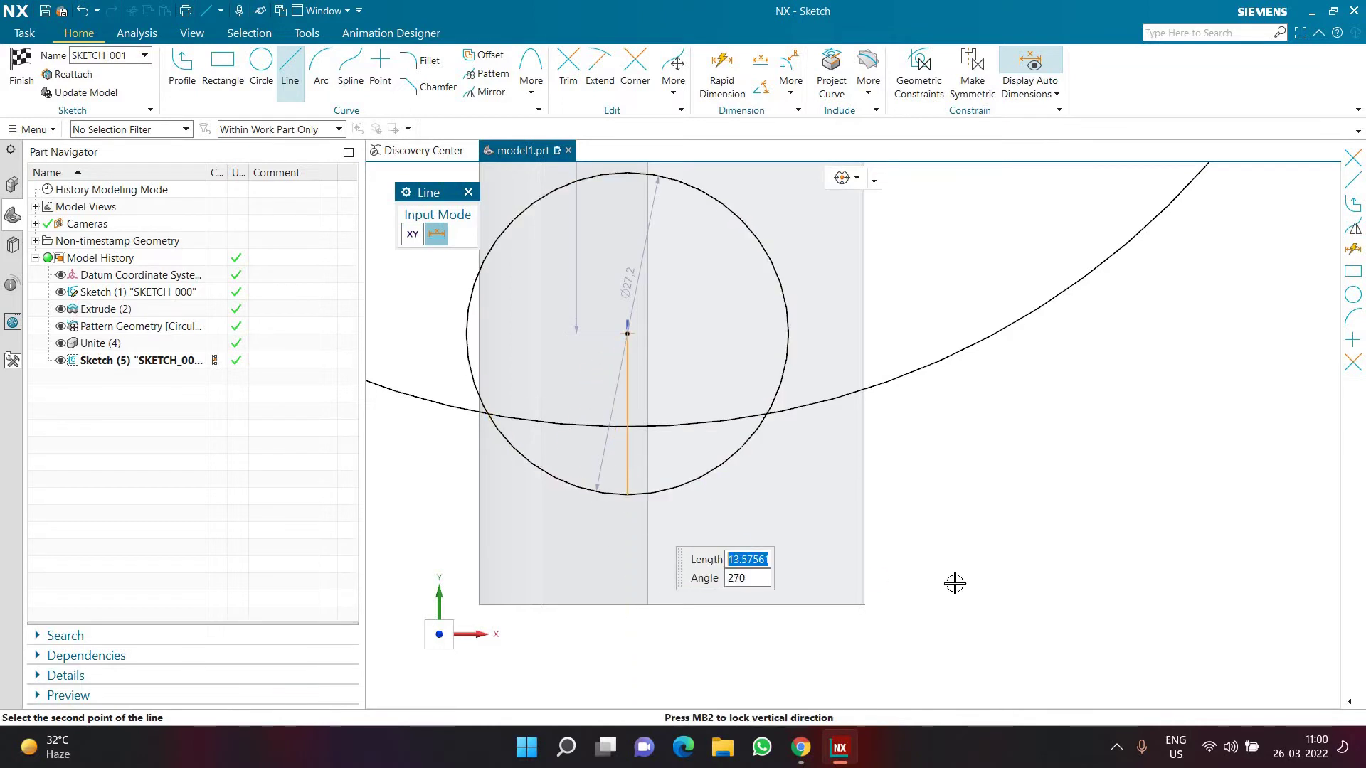
{"action": "key", "text": "Return"}
{"action": "scroll", "coordinate": [950, 576], "scroll_direction": "down", "scroll_amount": 4}
{"action": "scroll", "coordinate": [932, 562], "scroll_direction": "up", "scroll_amount": 2}
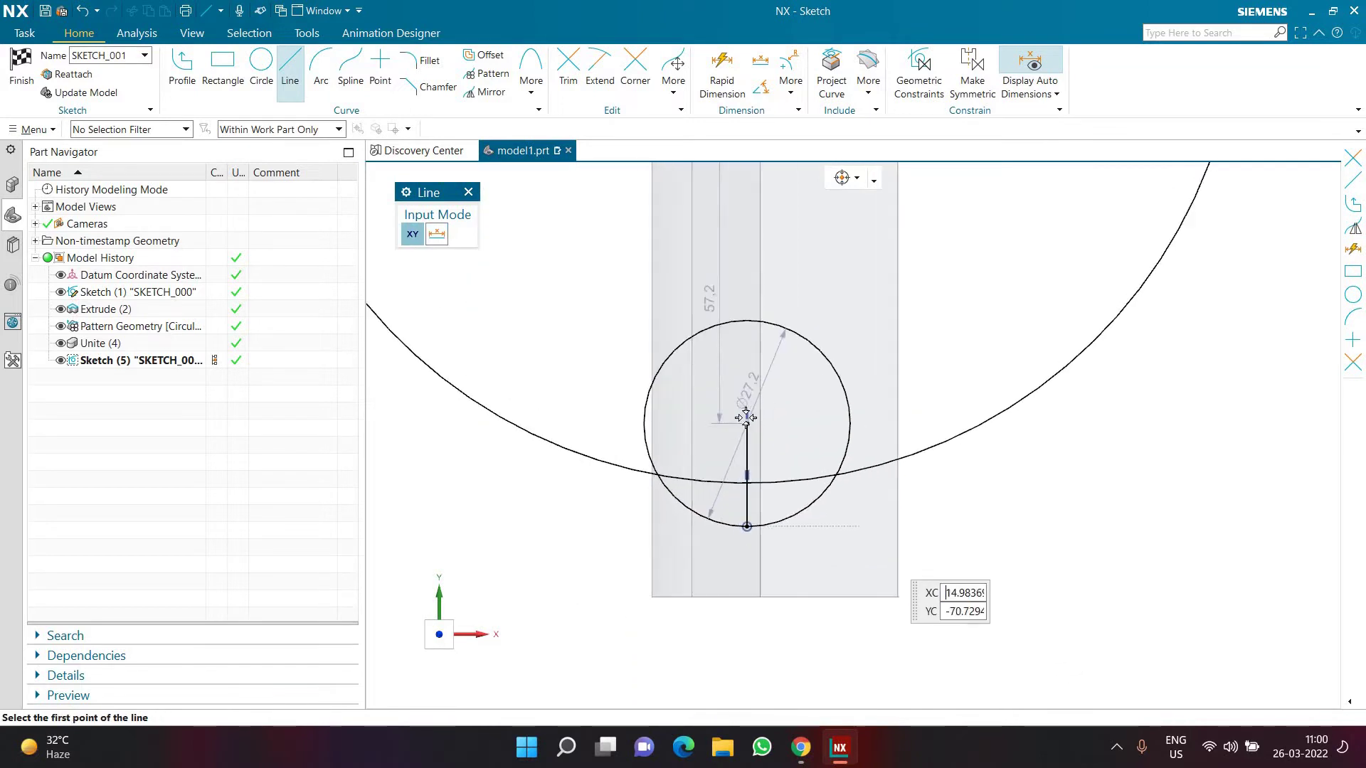
{"action": "scroll", "coordinate": [956, 562], "scroll_direction": "down", "scroll_amount": 3}
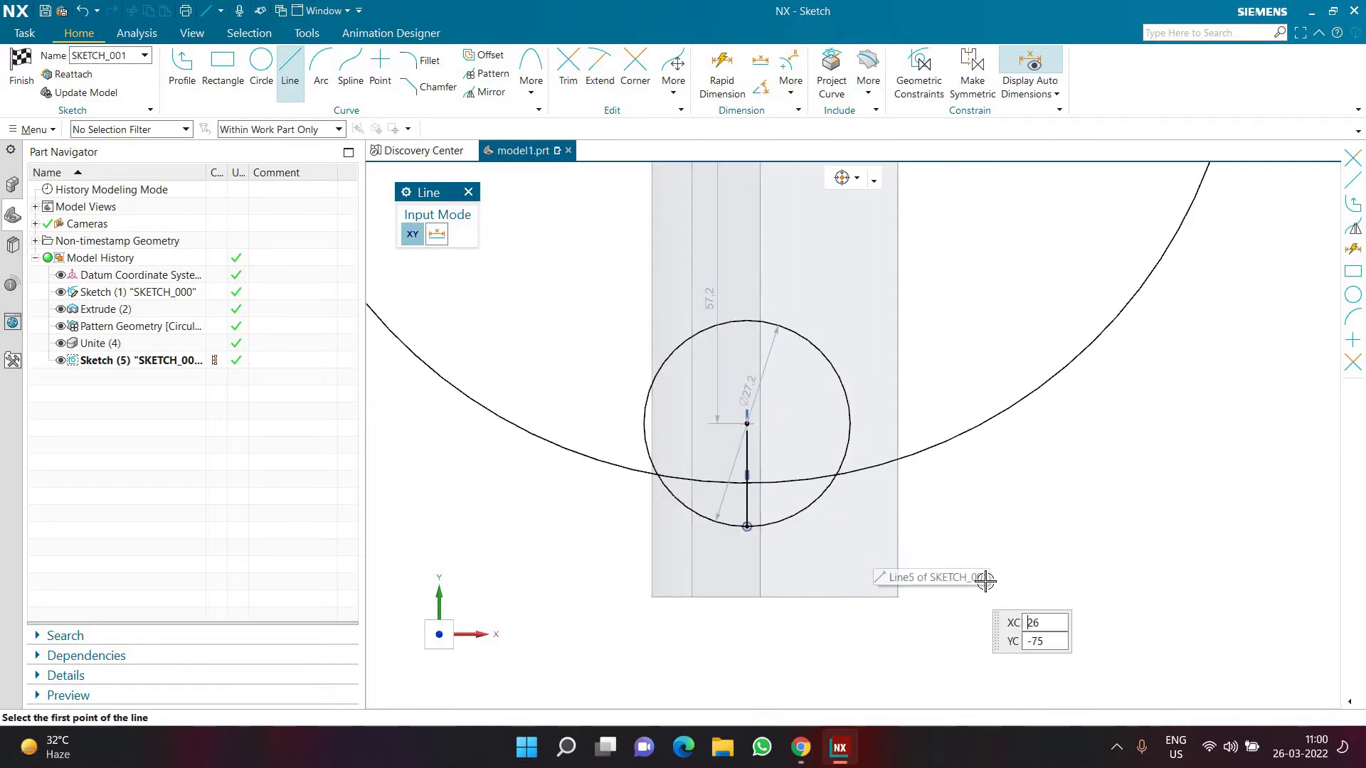
{"action": "key", "text": "Escape"}
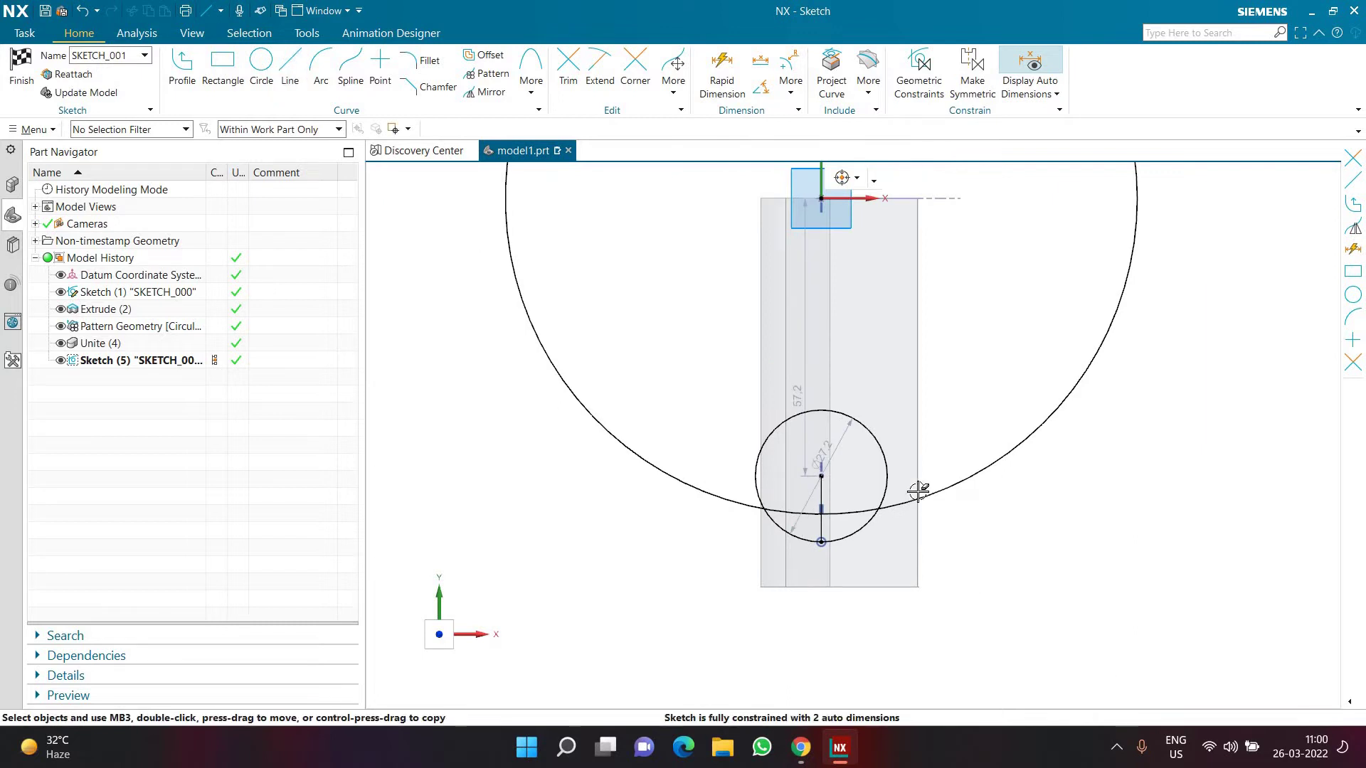
- Trim the small circle and line, leaving only the lower-right arc and the vertical segment outside the large circle
{"action": "key", "text": "t"}
{"action": "left_click", "coordinate": [867, 438]}
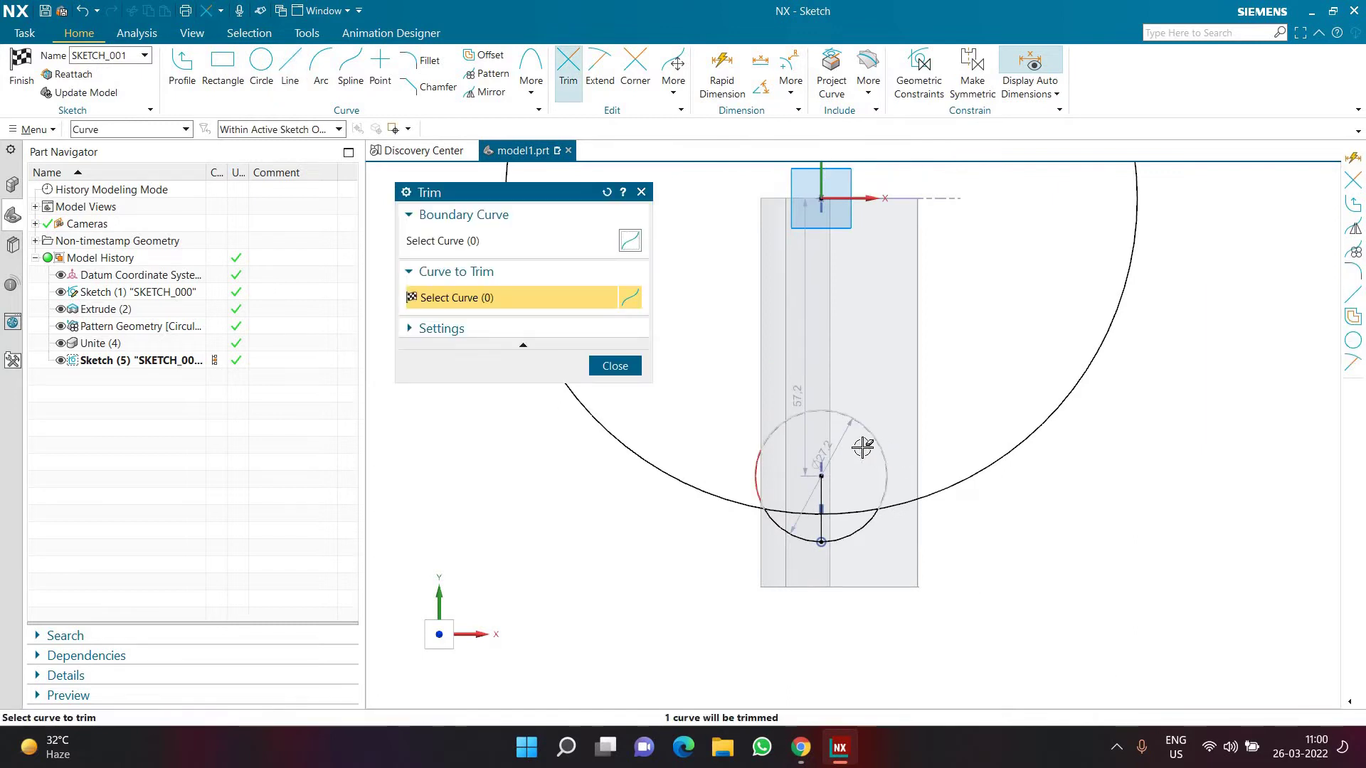
{"action": "left_click", "coordinate": [762, 533]}
{"action": "key", "text": "Escape"}
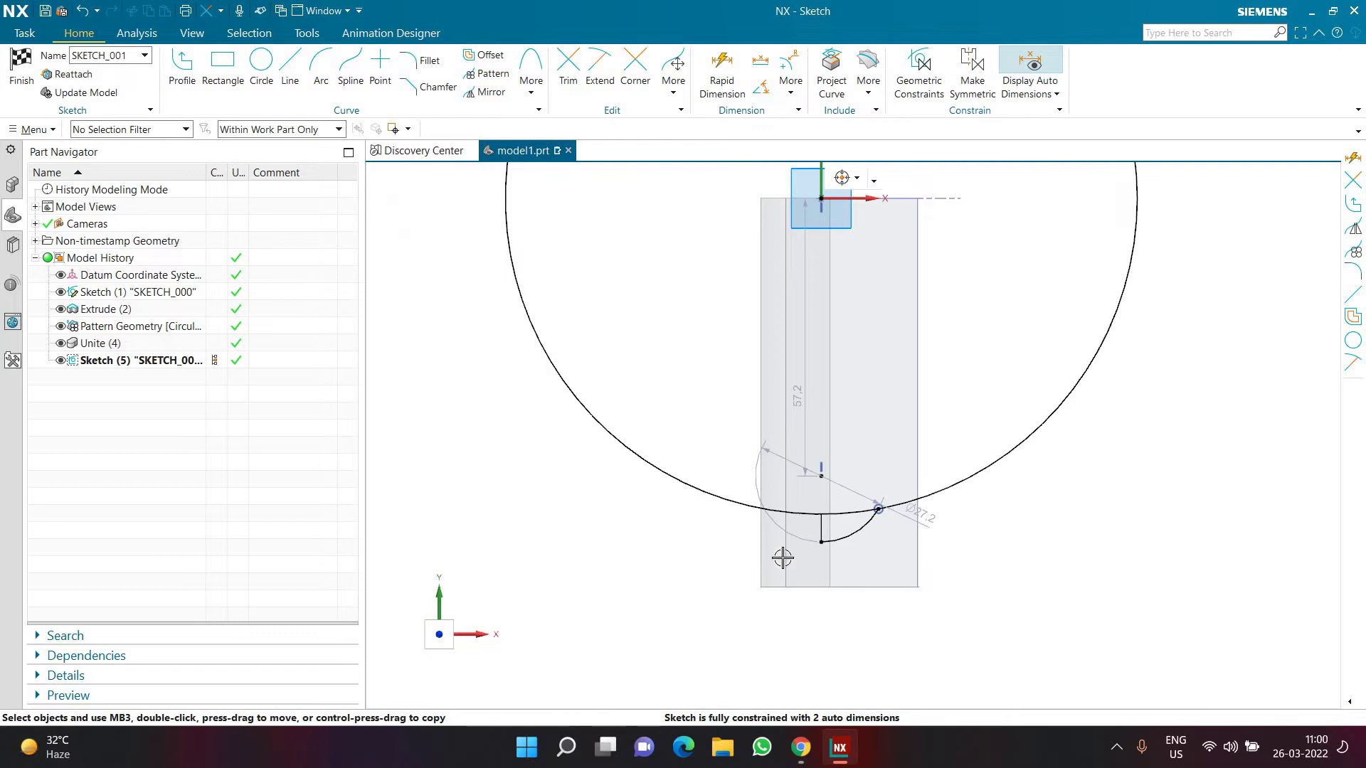
{"action": "scroll", "coordinate": [782, 559], "scroll_direction": "down", "scroll_amount": 1}
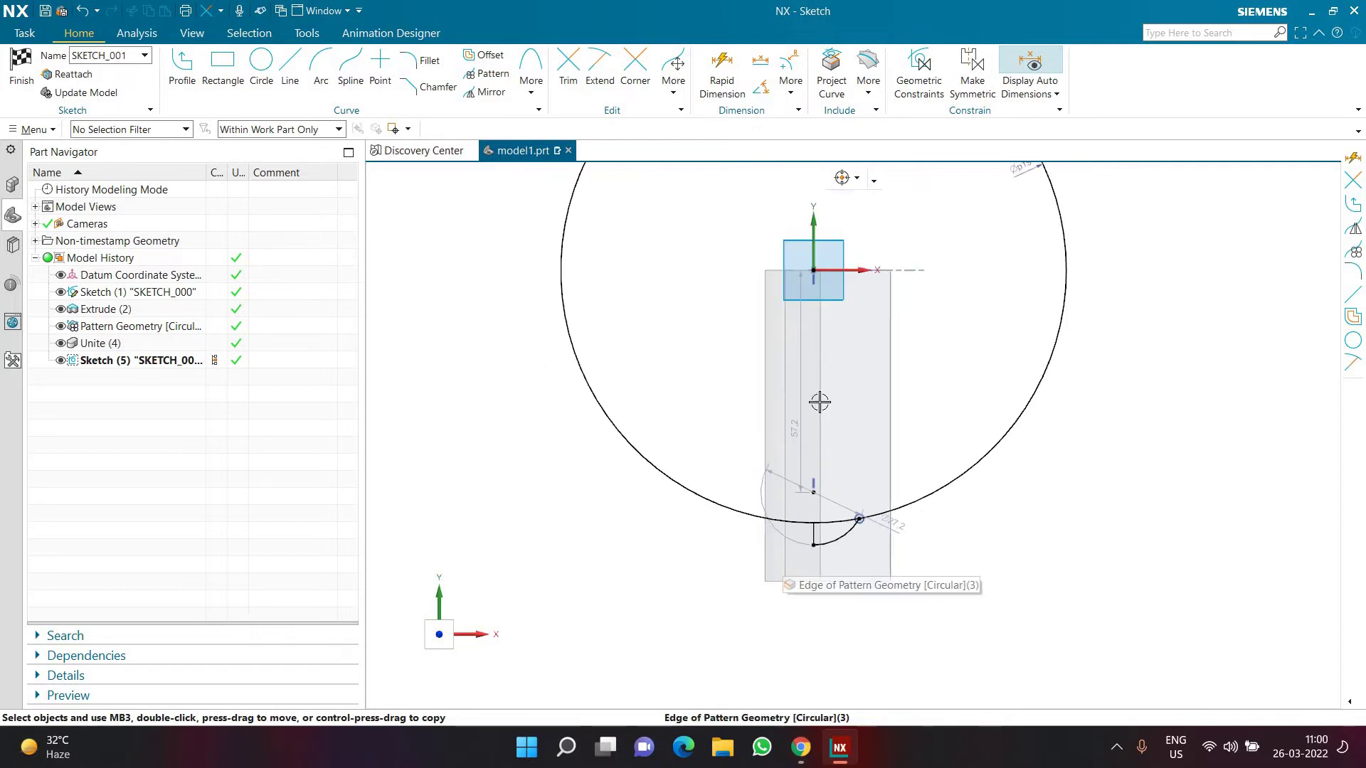
- Dimension the short vertical line's length with Rapid Dimension and set it to 6 mm
{"action": "left_click", "coordinate": [720, 89]}
{"action": "scroll", "coordinate": [804, 551], "scroll_direction": "up", "scroll_amount": 3}
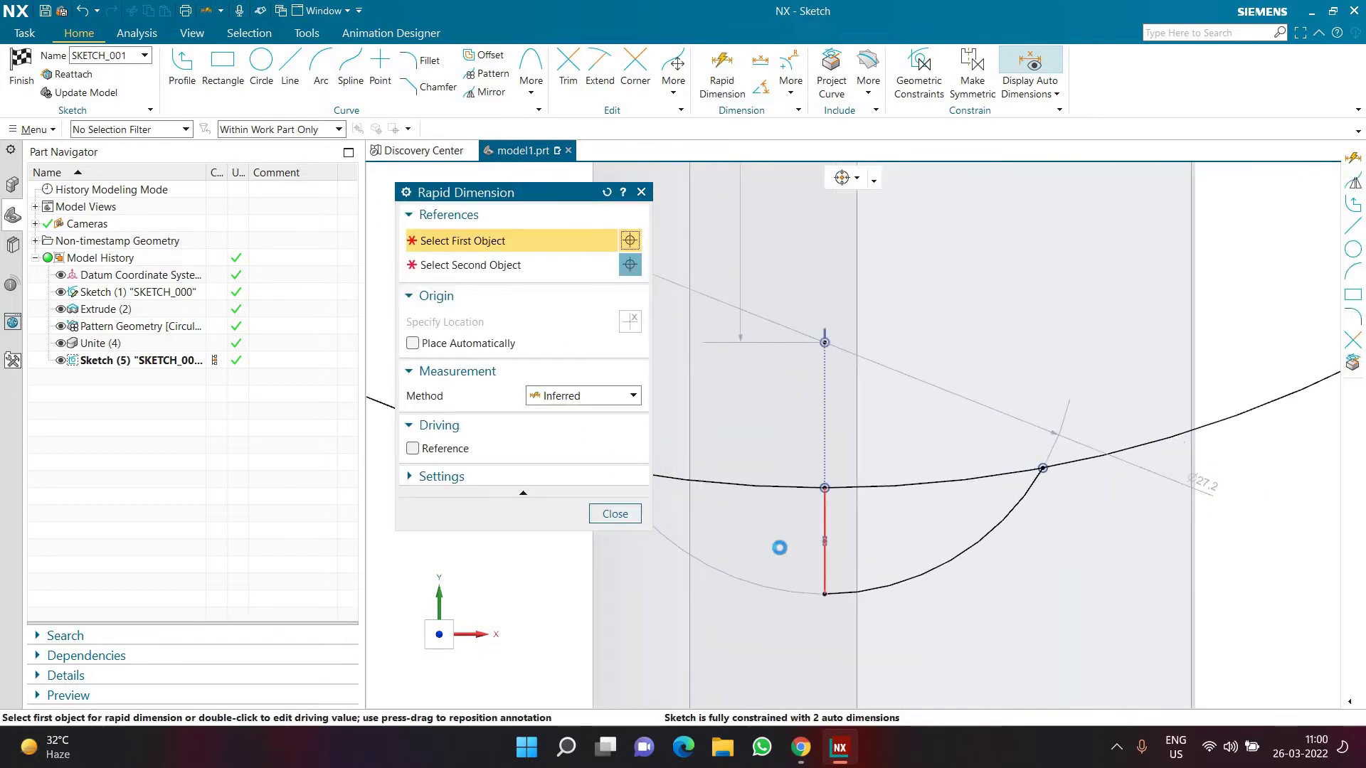
{"action": "left_click", "coordinate": [736, 577]}
{"action": "type", "text": "6"}
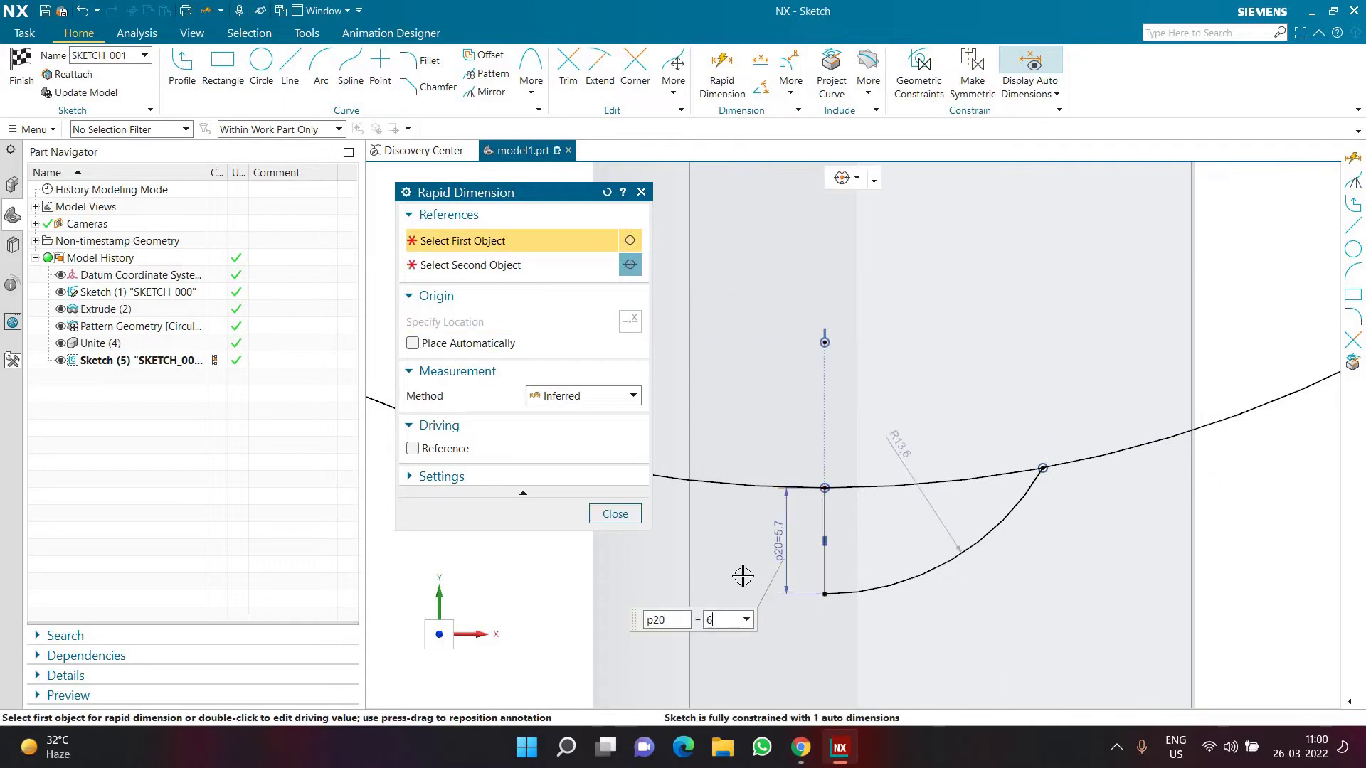
{"action": "key", "text": "Return"}
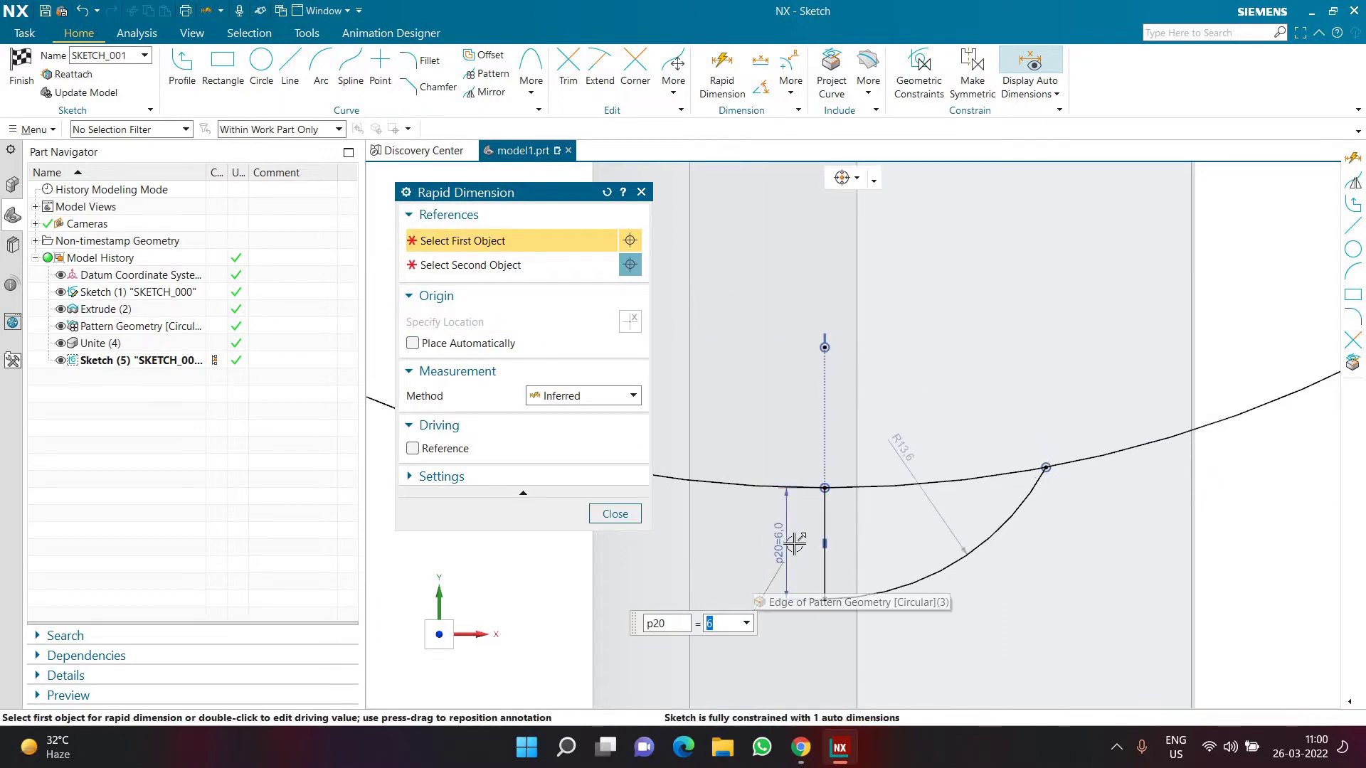
{"action": "scroll", "coordinate": [850, 475], "scroll_direction": "down", "scroll_amount": 2}
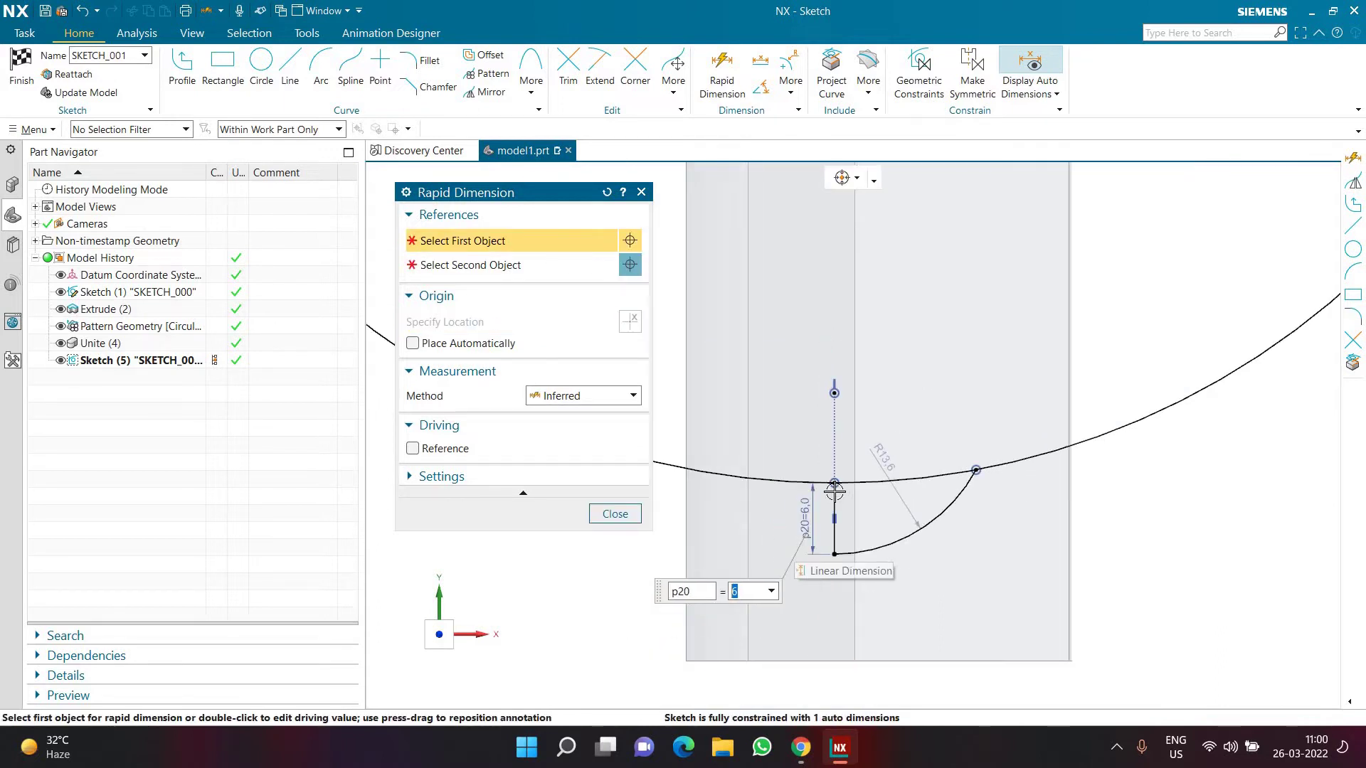
- Dimension the horizontal distance between the vertical line's upper end and the arc's end on the large circle, and set it to 21 mm
{"action": "left_click", "coordinate": [833, 493]}
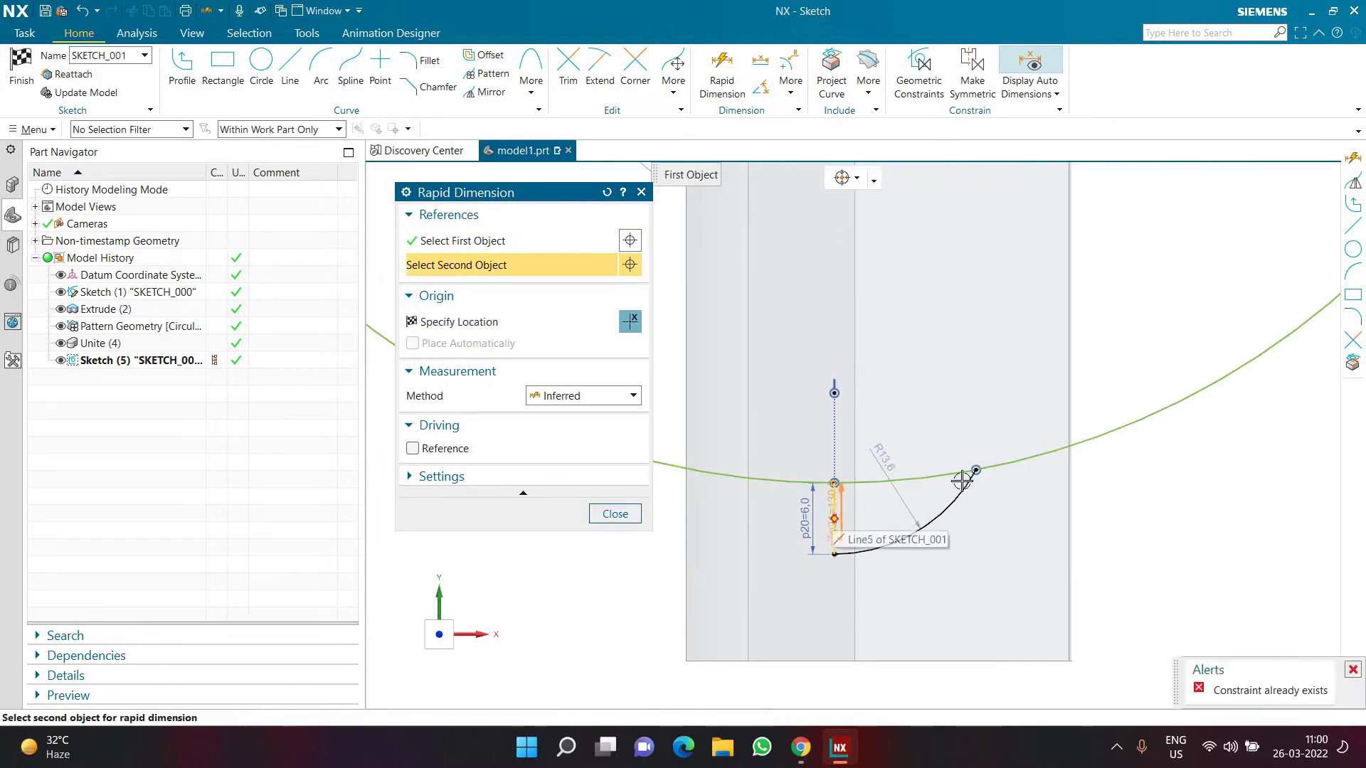
{"action": "left_click", "coordinate": [736, 99]}
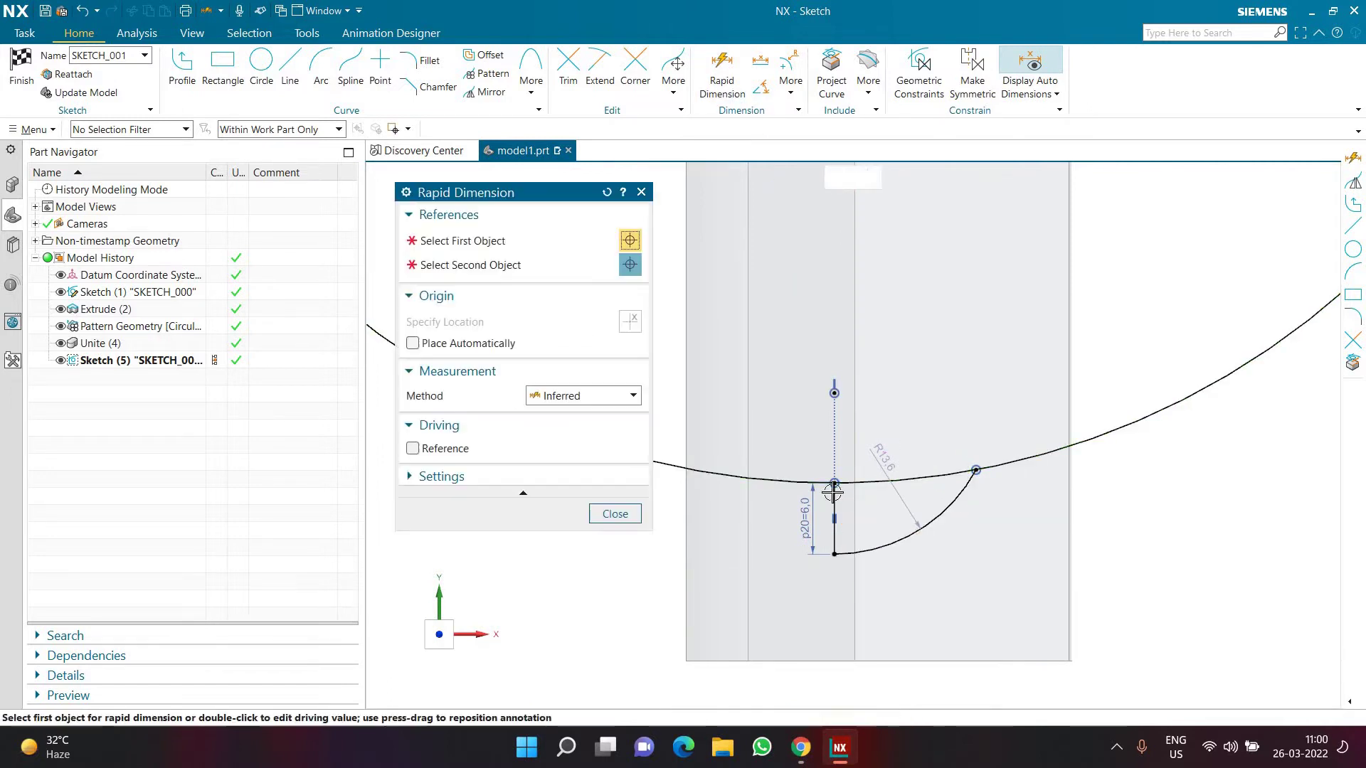
{"action": "left_click", "coordinate": [952, 482]}
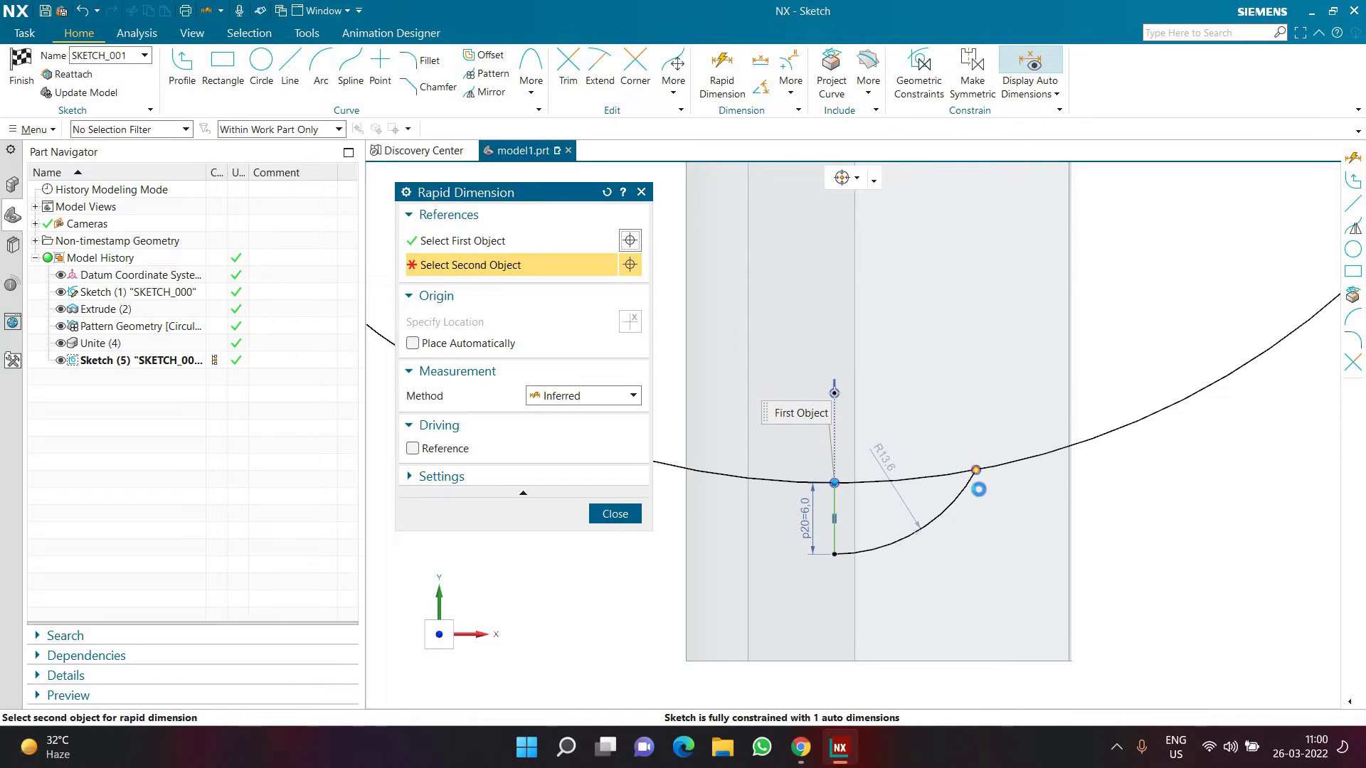
{"action": "left_click", "coordinate": [979, 490]}
{"action": "scroll", "coordinate": [982, 528], "scroll_direction": "down", "scroll_amount": 2}
{"action": "left_click", "coordinate": [929, 706]}
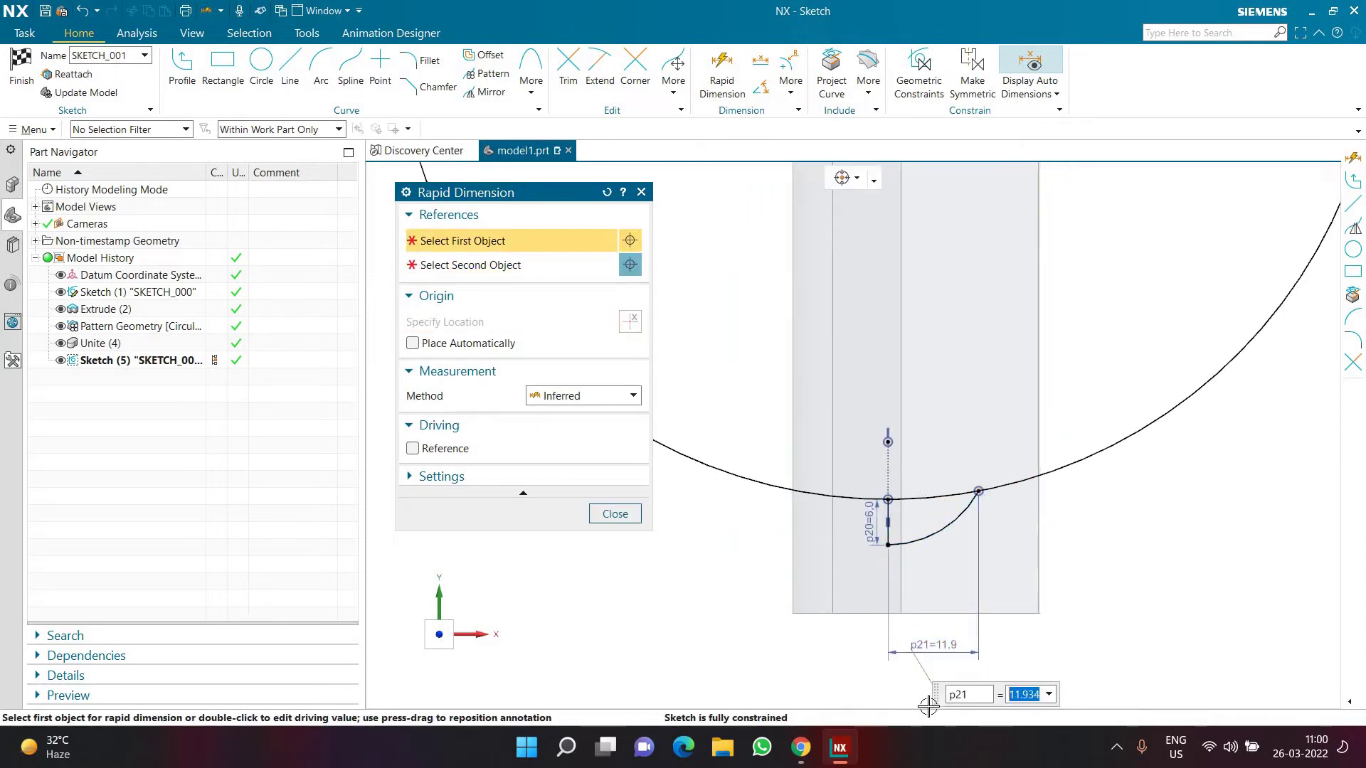
{"action": "type", "text": "21"}
{"action": "key", "text": "Return"}
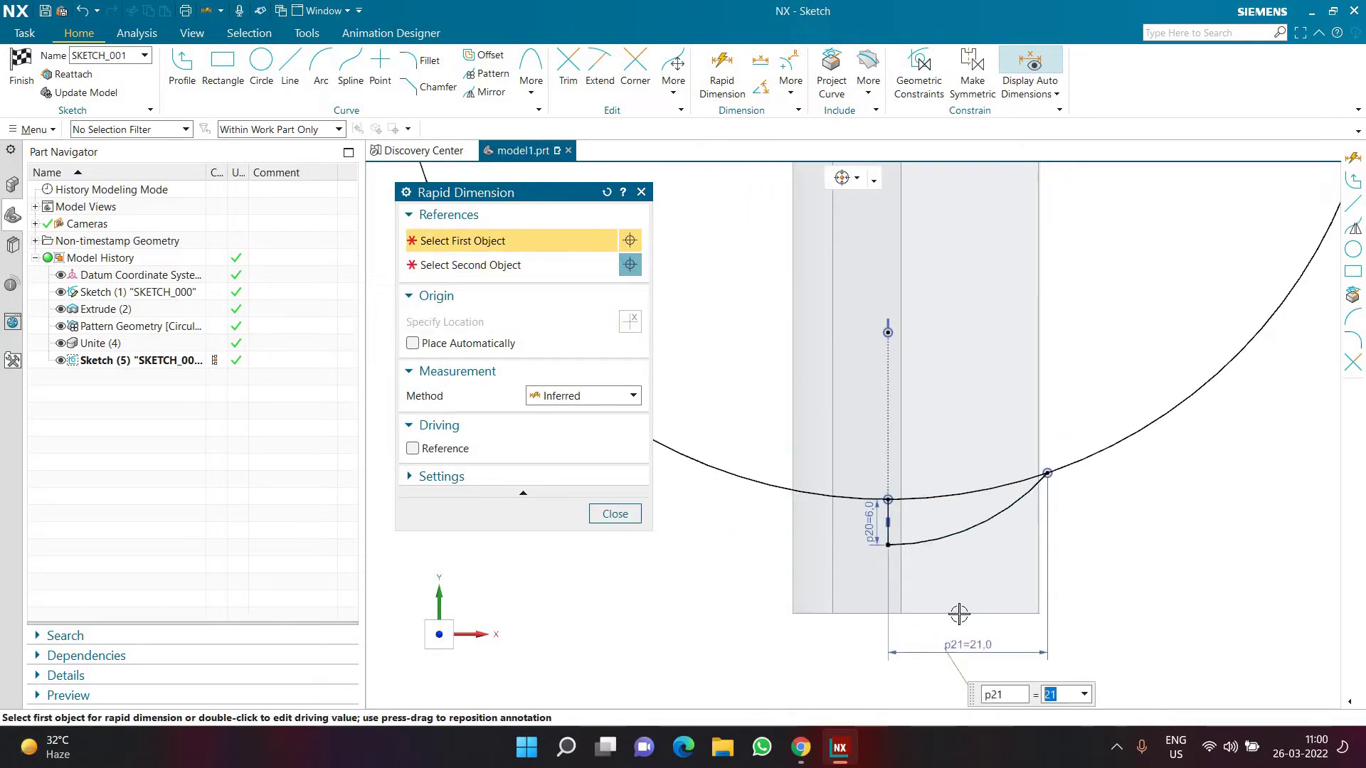
{"action": "key", "text": "Escape"}
- Check where the arc meets the large circle beyond the strip edge, and finish the sketch
{"action": "scroll", "coordinate": [1124, 448], "scroll_direction": "up", "scroll_amount": 5}
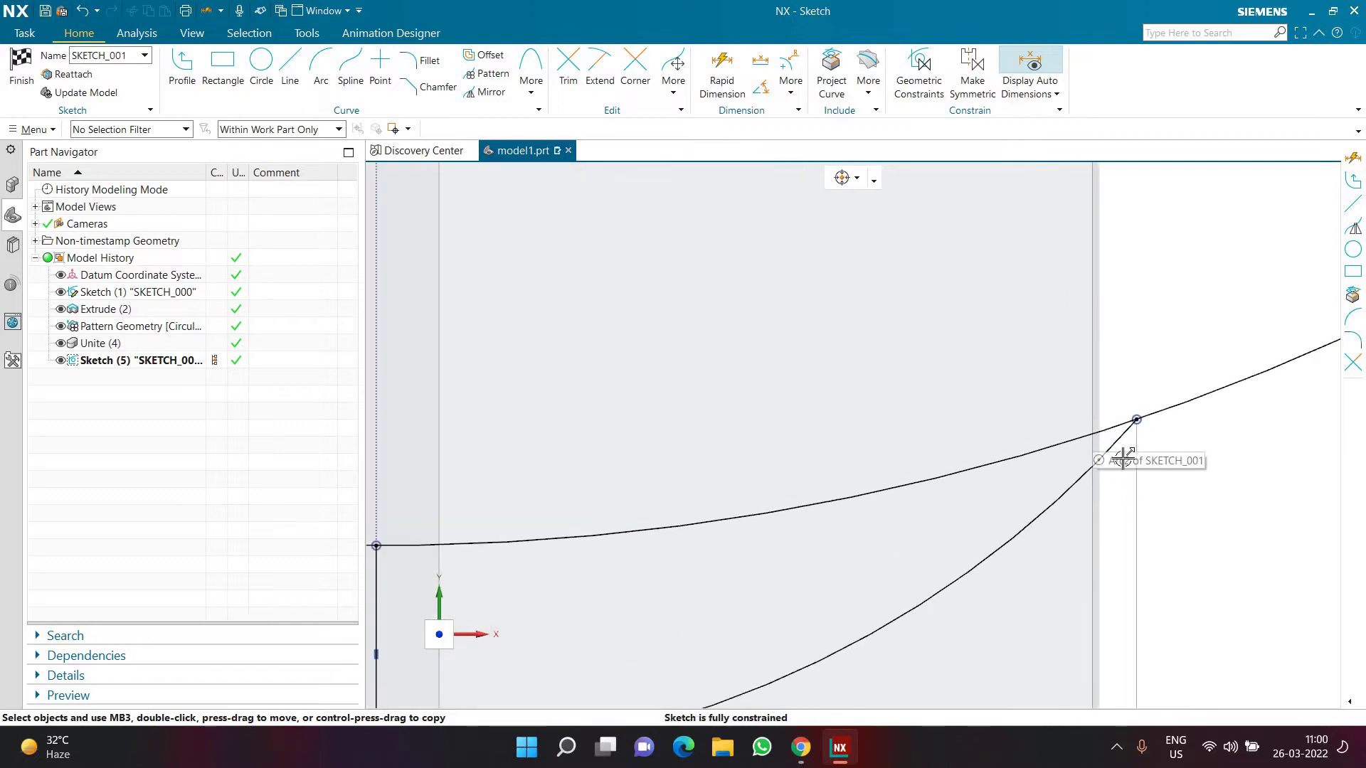
{"action": "scroll", "coordinate": [1122, 459], "scroll_direction": "down", "scroll_amount": 5}
{"action": "scroll", "coordinate": [1072, 563], "scroll_direction": "up", "scroll_amount": 3}
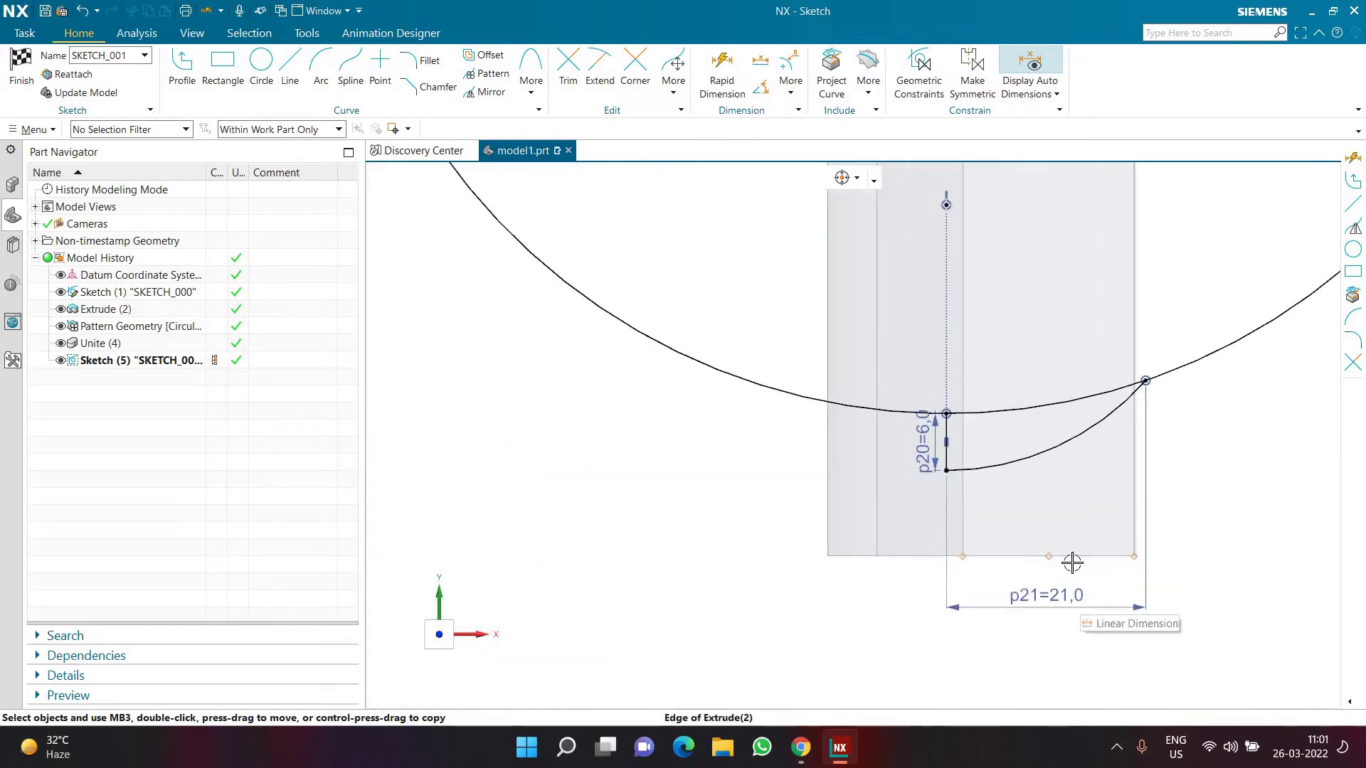
{"action": "scroll", "coordinate": [959, 640], "scroll_direction": "down", "scroll_amount": 5}
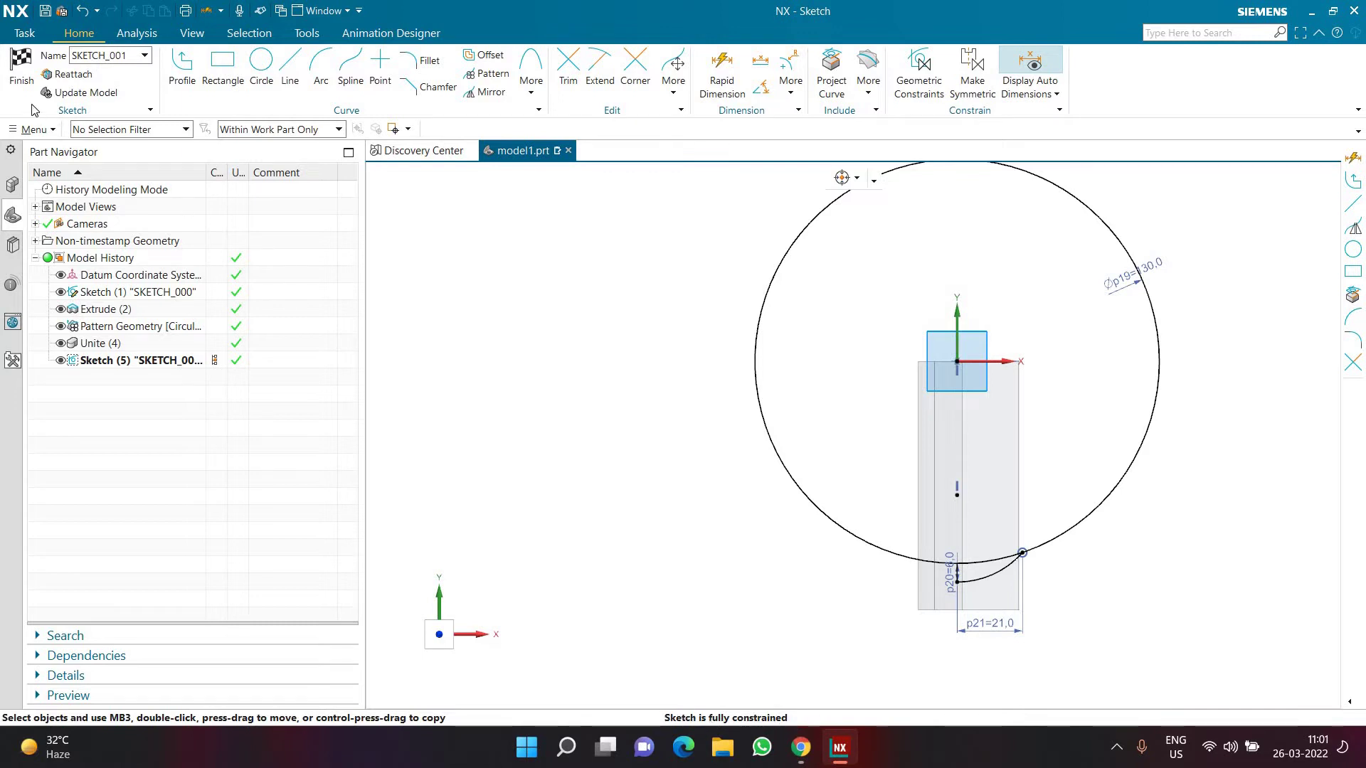
{"action": "left_click", "coordinate": [21, 65]}
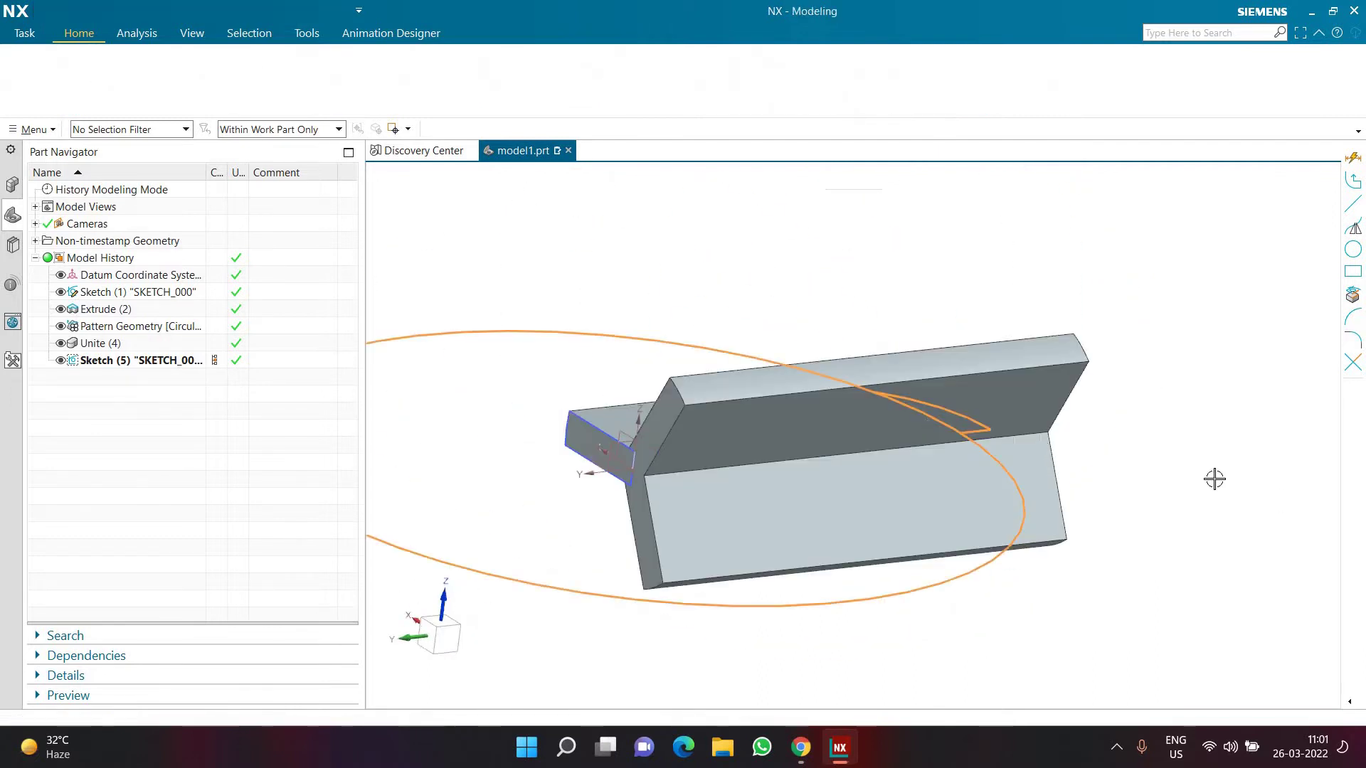
- Start an Extrude with the Single Curve rule and select the 130 mm circle as its section
{"action": "middle_click_drag", "start_coordinate": [1006, 390], "coordinate": [684, 393]}
{"action": "left_click", "coordinate": [171, 395]}
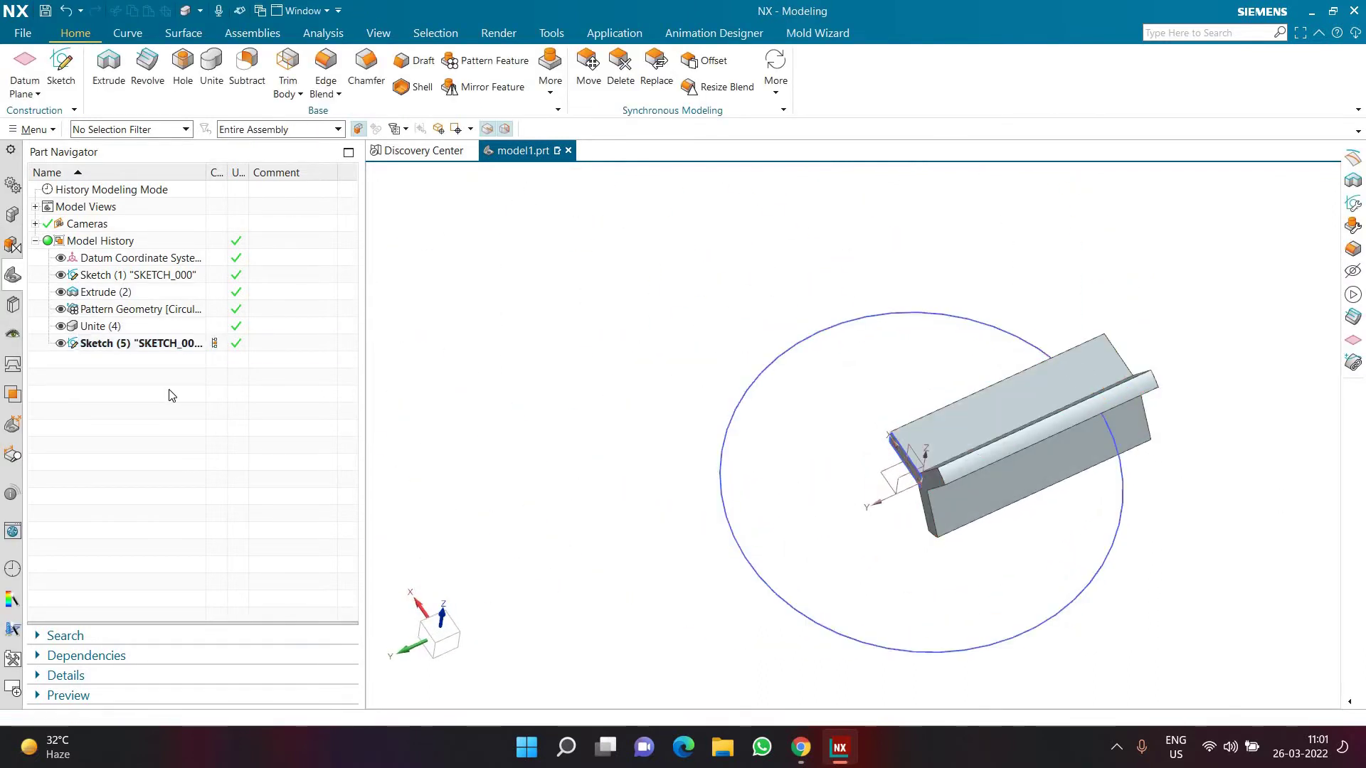
{"action": "left_click", "coordinate": [108, 67]}
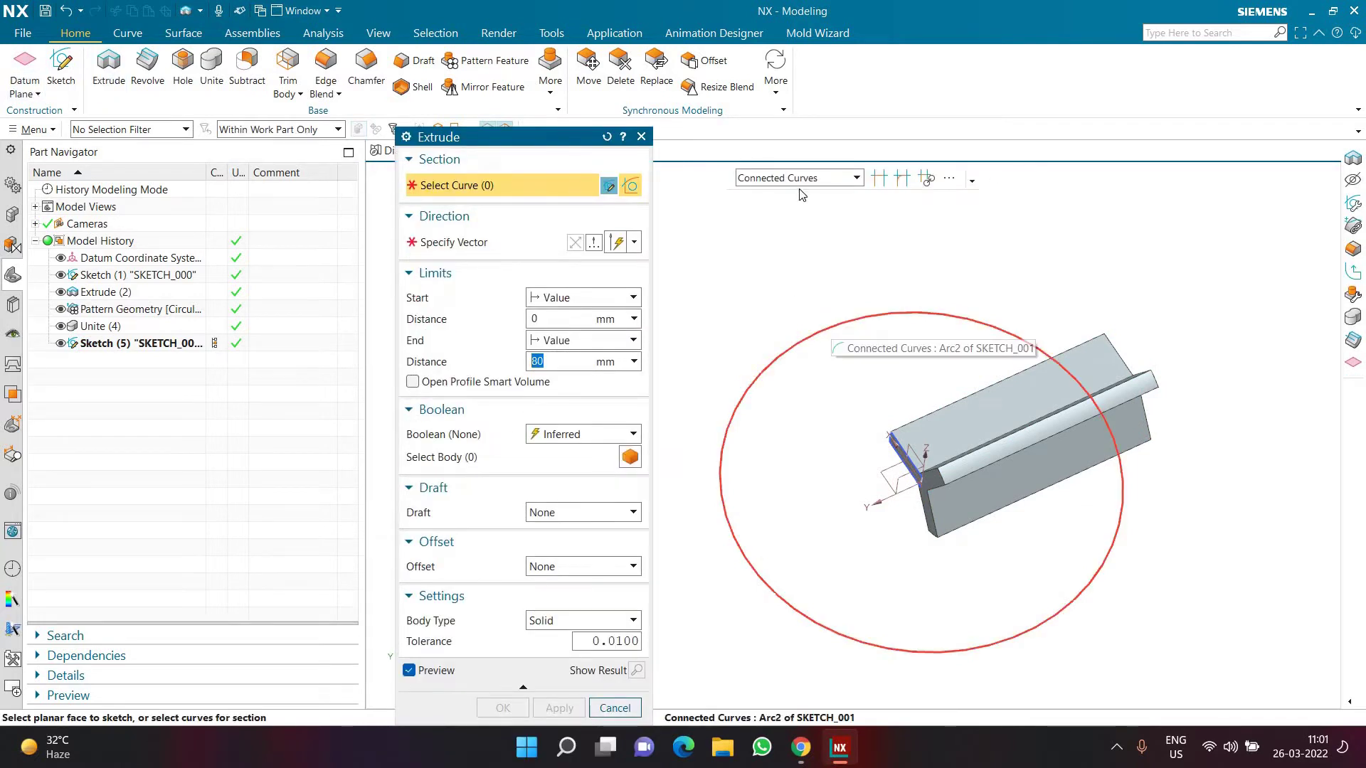
{"action": "left_click", "coordinate": [801, 178]}
{"action": "left_click", "coordinate": [801, 195]}
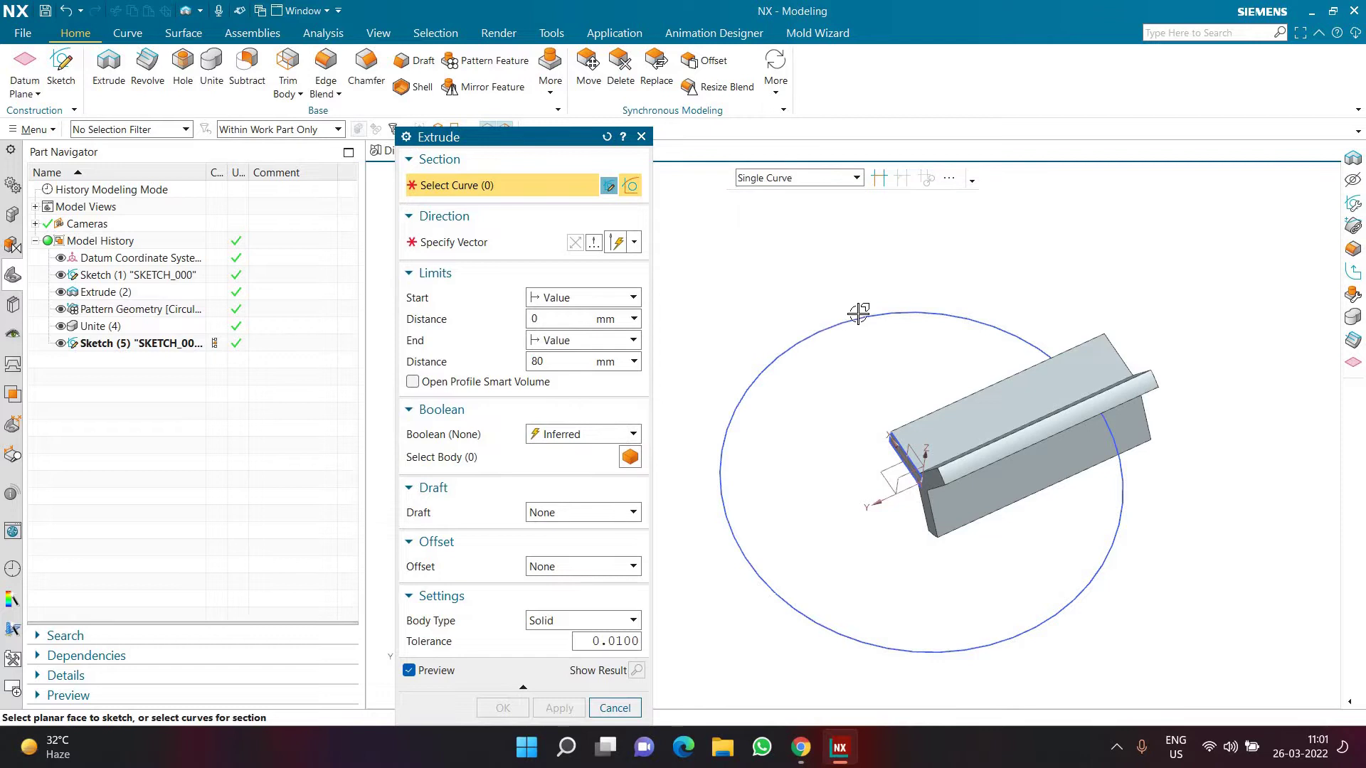
{"action": "left_click", "coordinate": [858, 313]}
{"action": "middle_click_drag", "start_coordinate": [842, 274], "coordinate": [847, 353]}
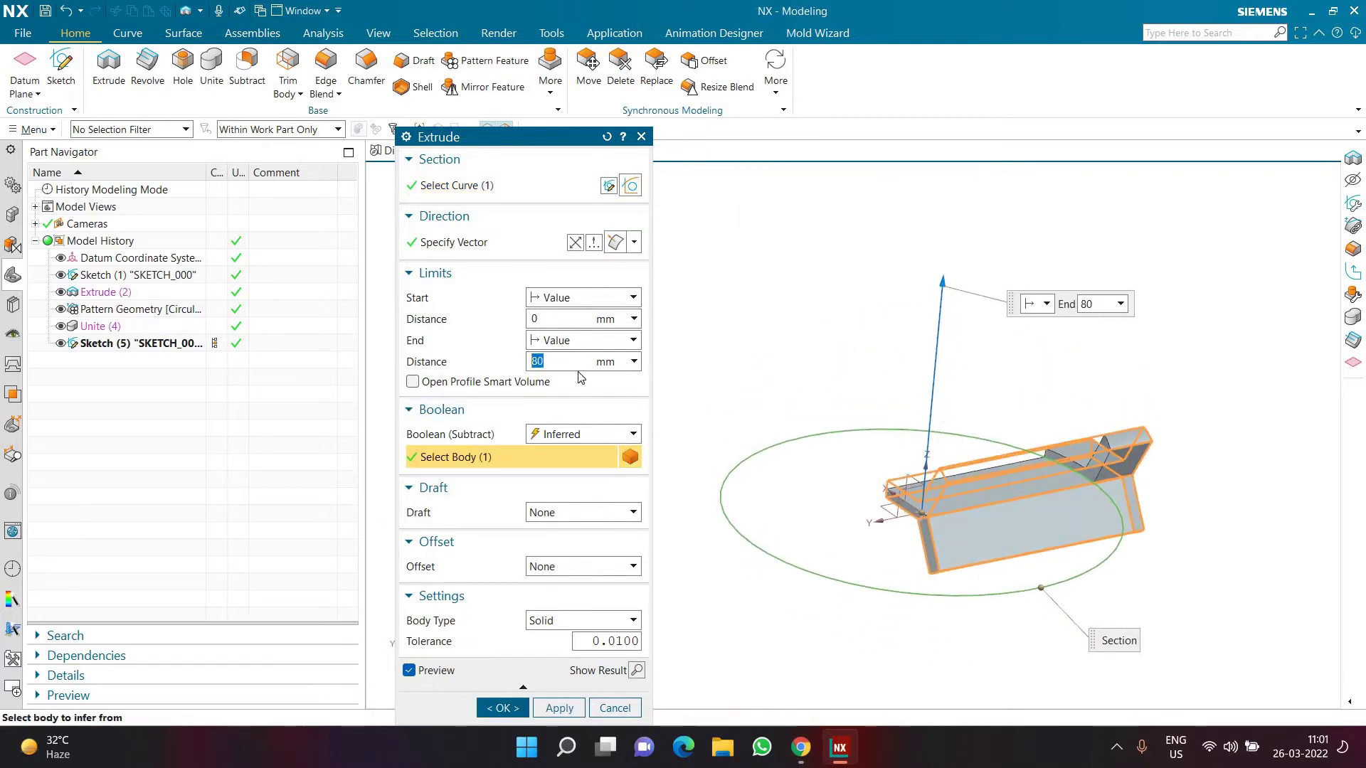
- Extrude the circle symmetrically by 80 mm to cut the three-arm body, keeping the Boolean on Inferred
{"action": "left_click", "coordinate": [584, 340]}
{"action": "left_click", "coordinate": [580, 366]}
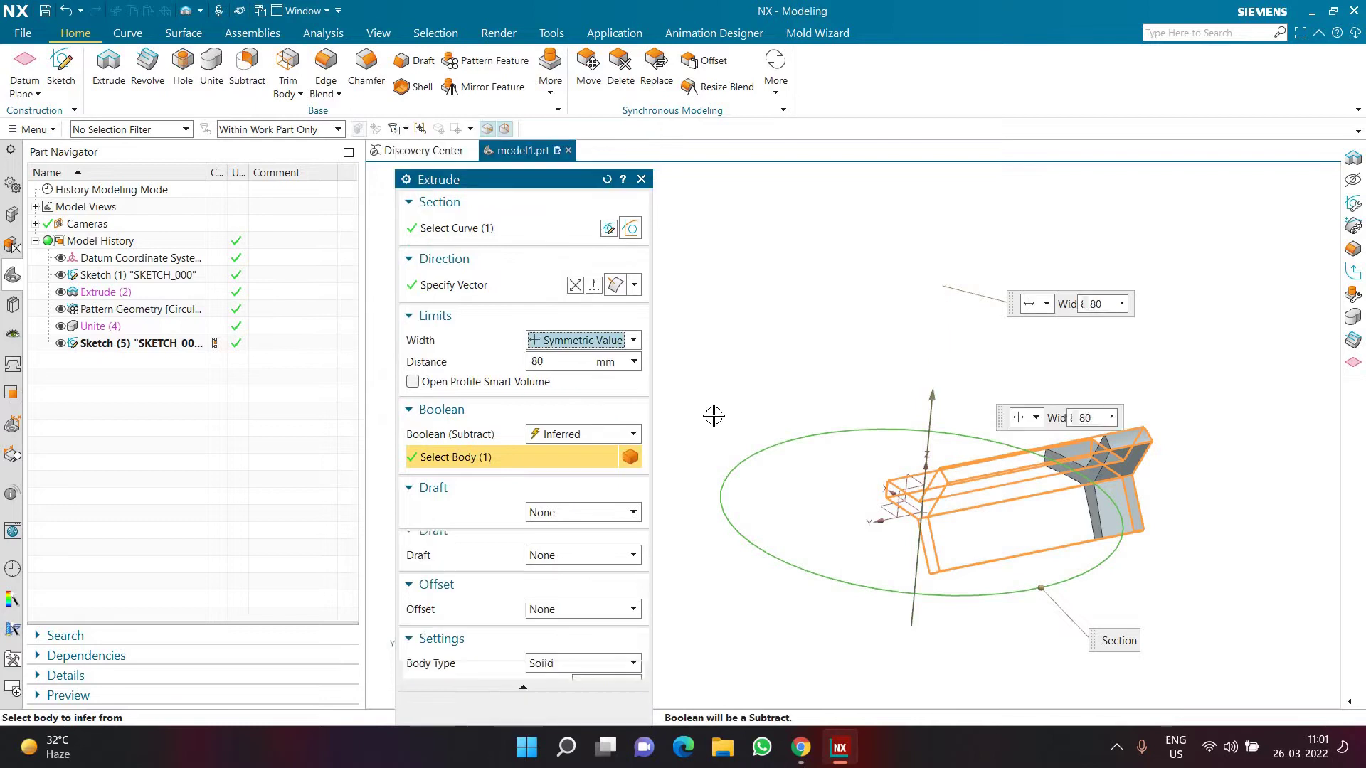
{"action": "left_click", "coordinate": [549, 436]}
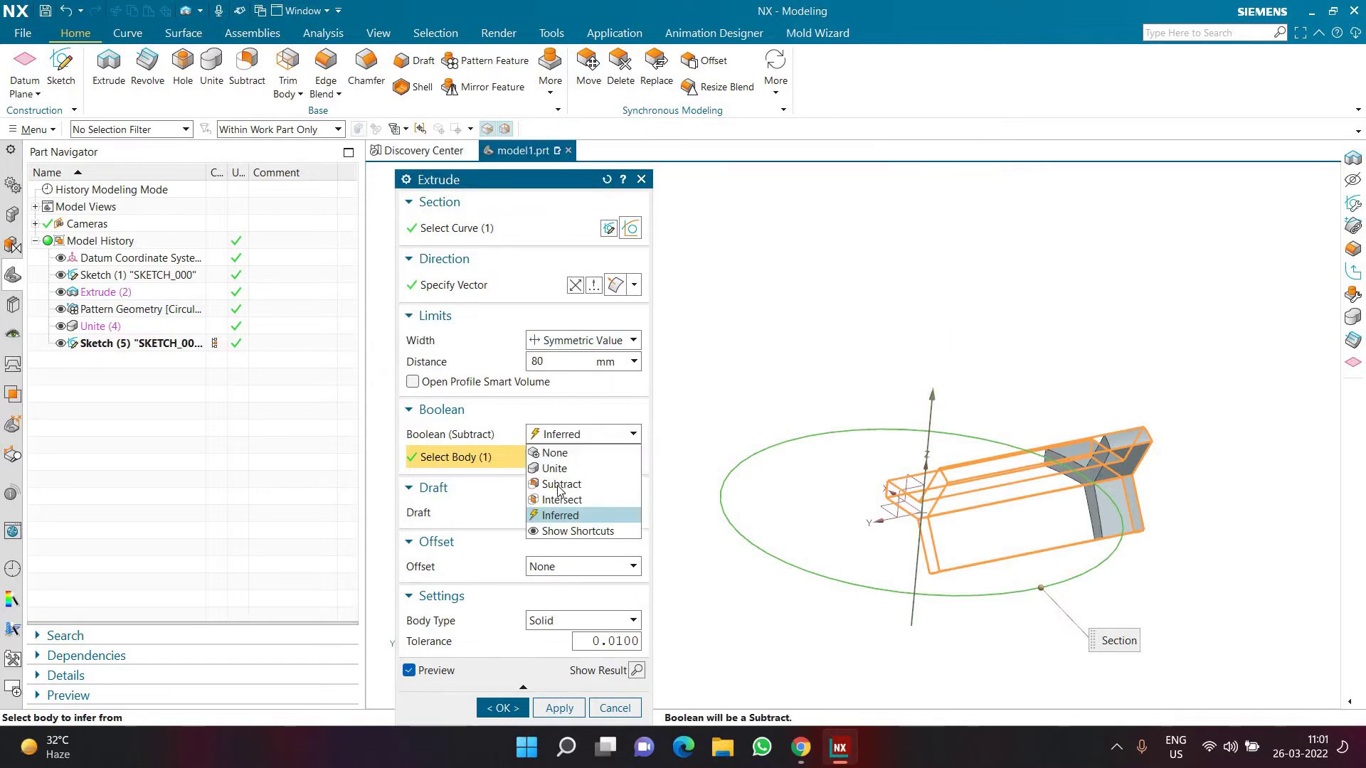
{"action": "left_click", "coordinate": [547, 437]}
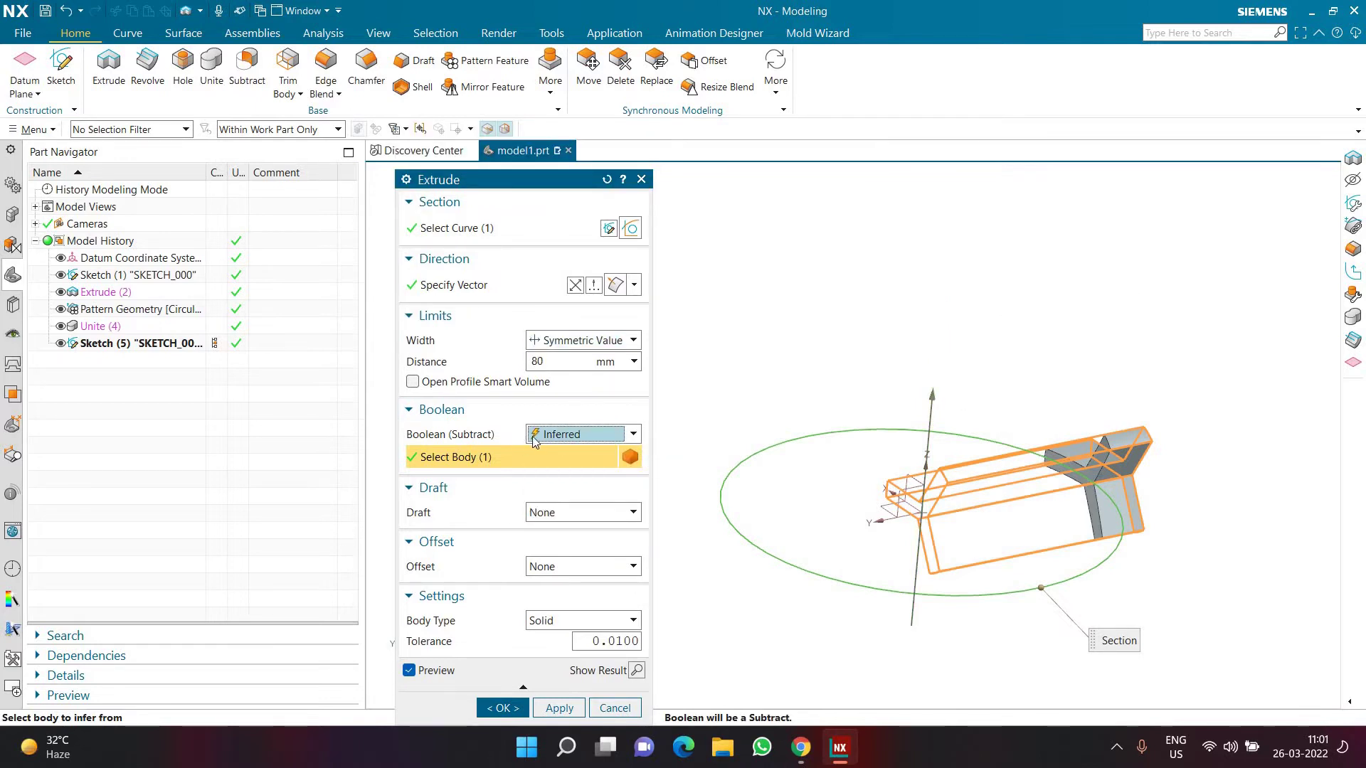
{"action": "left_click", "coordinate": [488, 707]}
{"action": "middle_click_drag", "start_coordinate": [839, 506], "coordinate": [790, 519]}
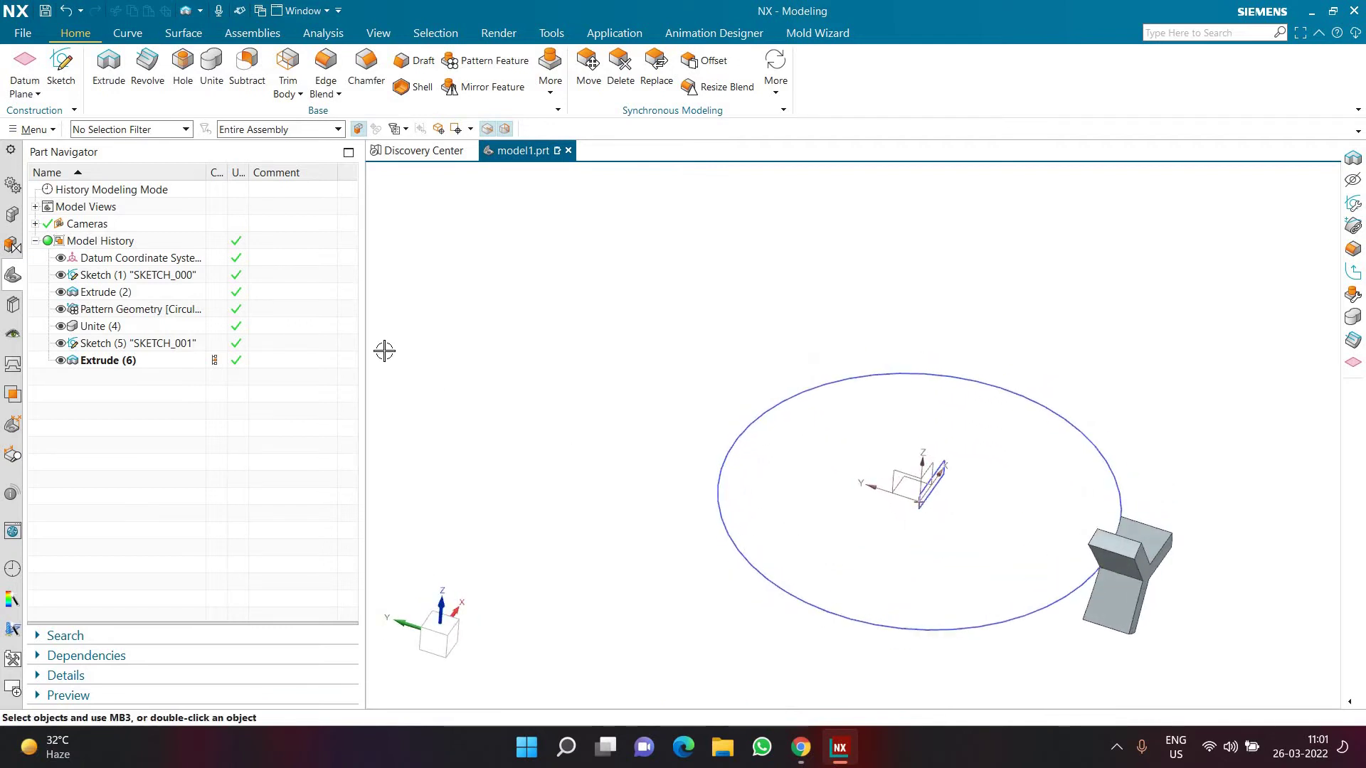
- Start a Revolve with the Region Boundary Curves rule and select the thin region enclosed by the circle, arc and short line
{"action": "left_click", "coordinate": [146, 69]}
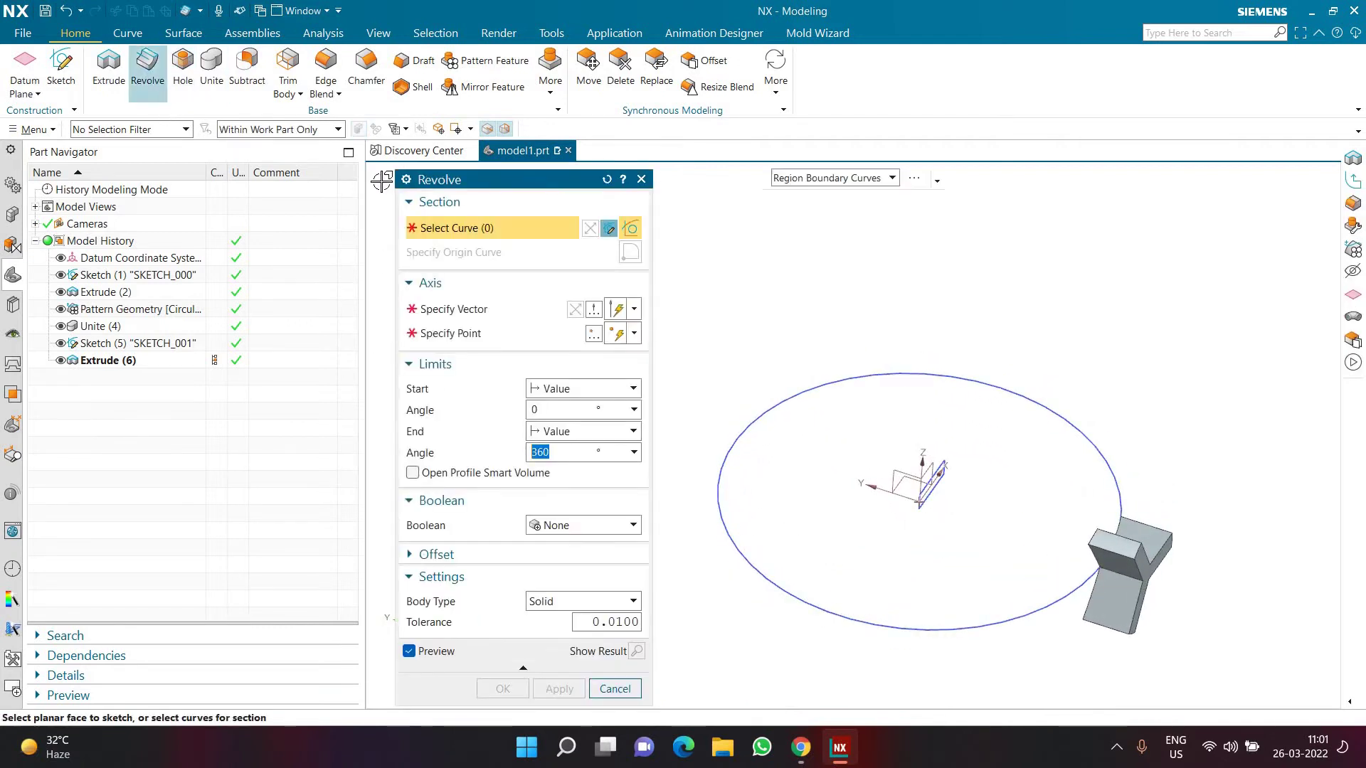
{"action": "left_click", "coordinate": [815, 182]}
{"action": "left_click", "coordinate": [816, 186]}
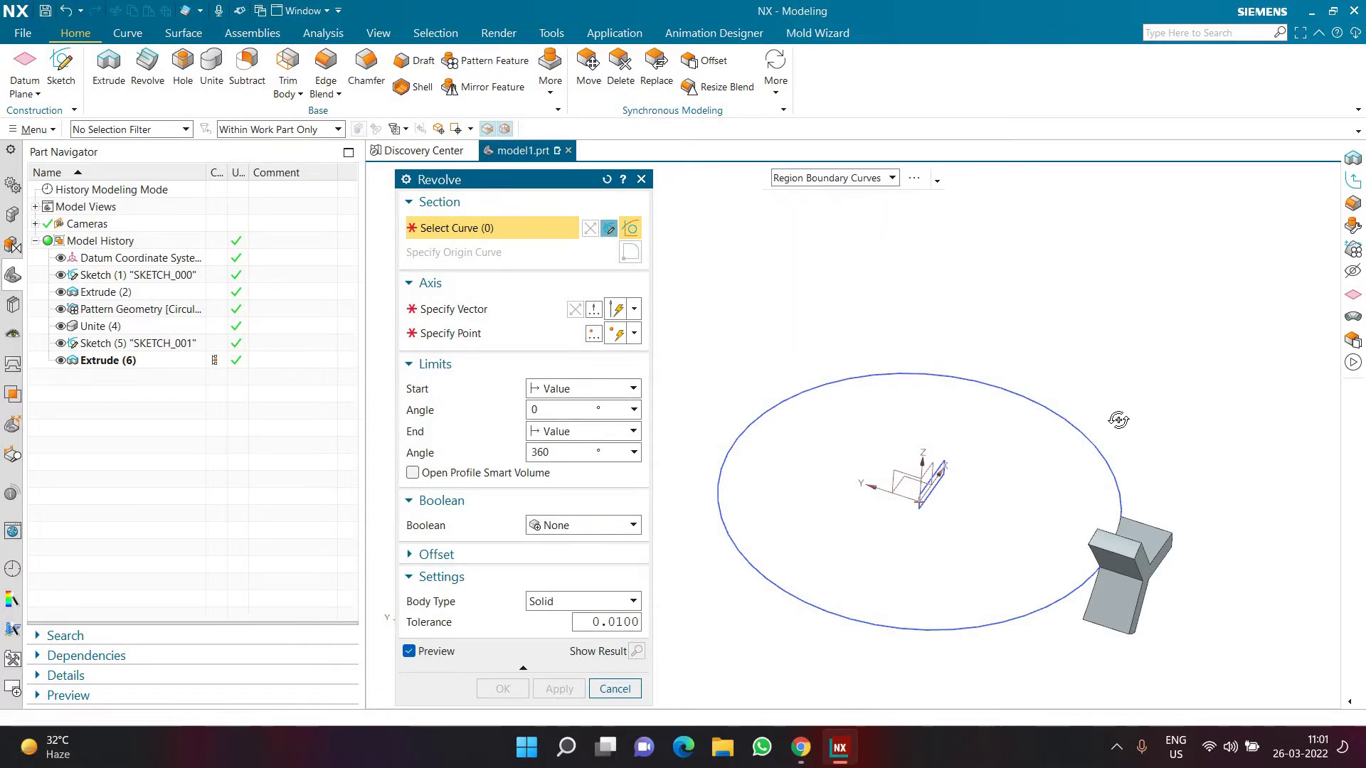
{"action": "middle_click_drag", "start_coordinate": [1122, 420], "coordinate": [1099, 663]}
{"action": "scroll", "coordinate": [1099, 663], "scroll_direction": "up", "scroll_amount": 8}
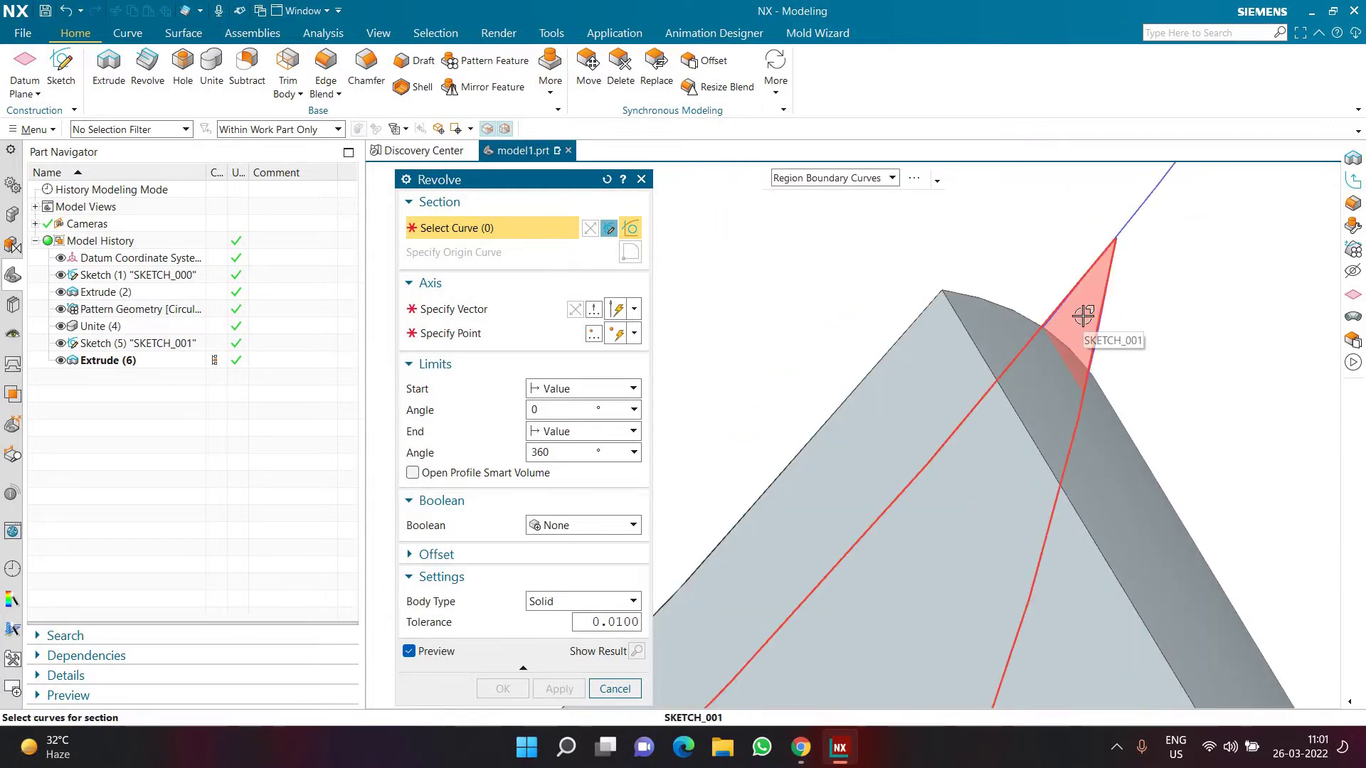
{"action": "left_click", "coordinate": [1083, 315]}
{"action": "scroll", "coordinate": [1067, 234], "scroll_direction": "down", "scroll_amount": 2}
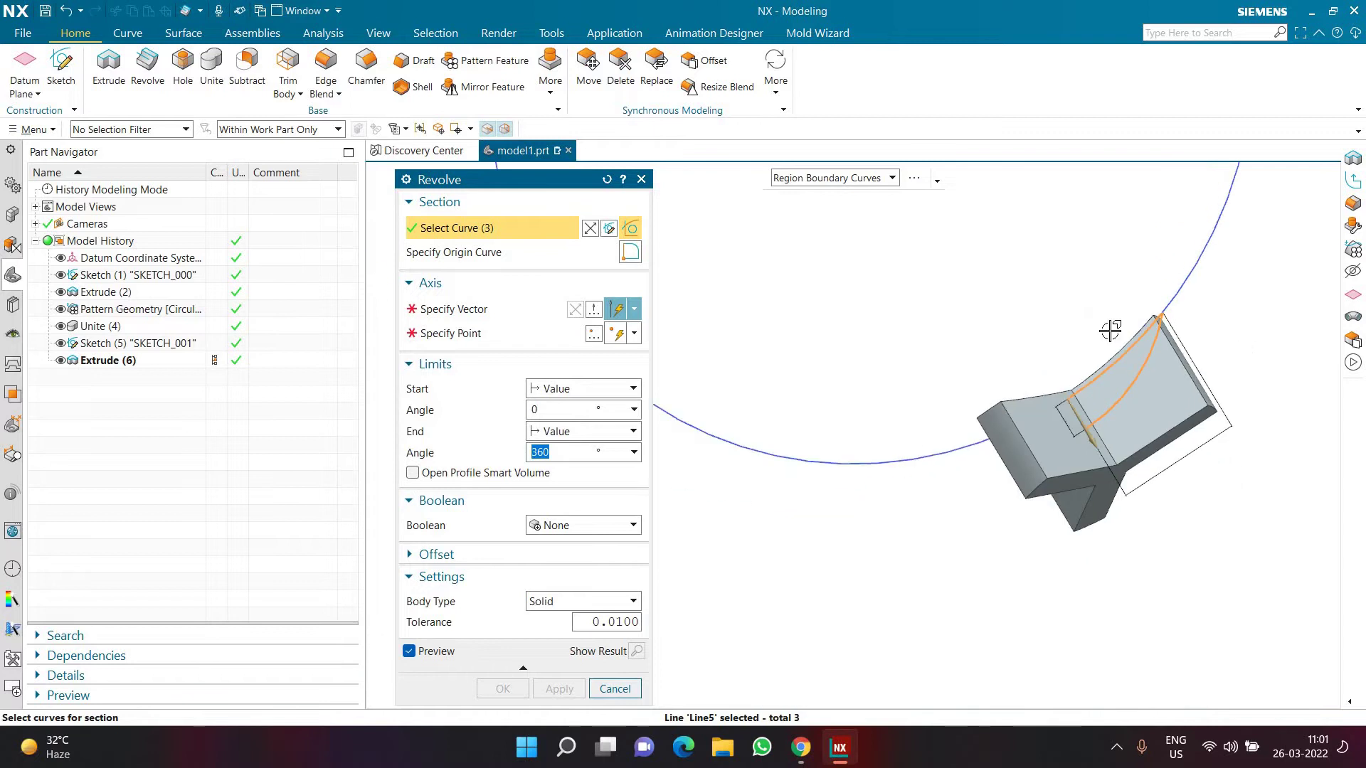
{"action": "scroll", "coordinate": [1067, 232], "scroll_direction": "up", "scroll_amount": 5}
{"action": "scroll", "coordinate": [1115, 373], "scroll_direction": "down", "scroll_amount": 6}
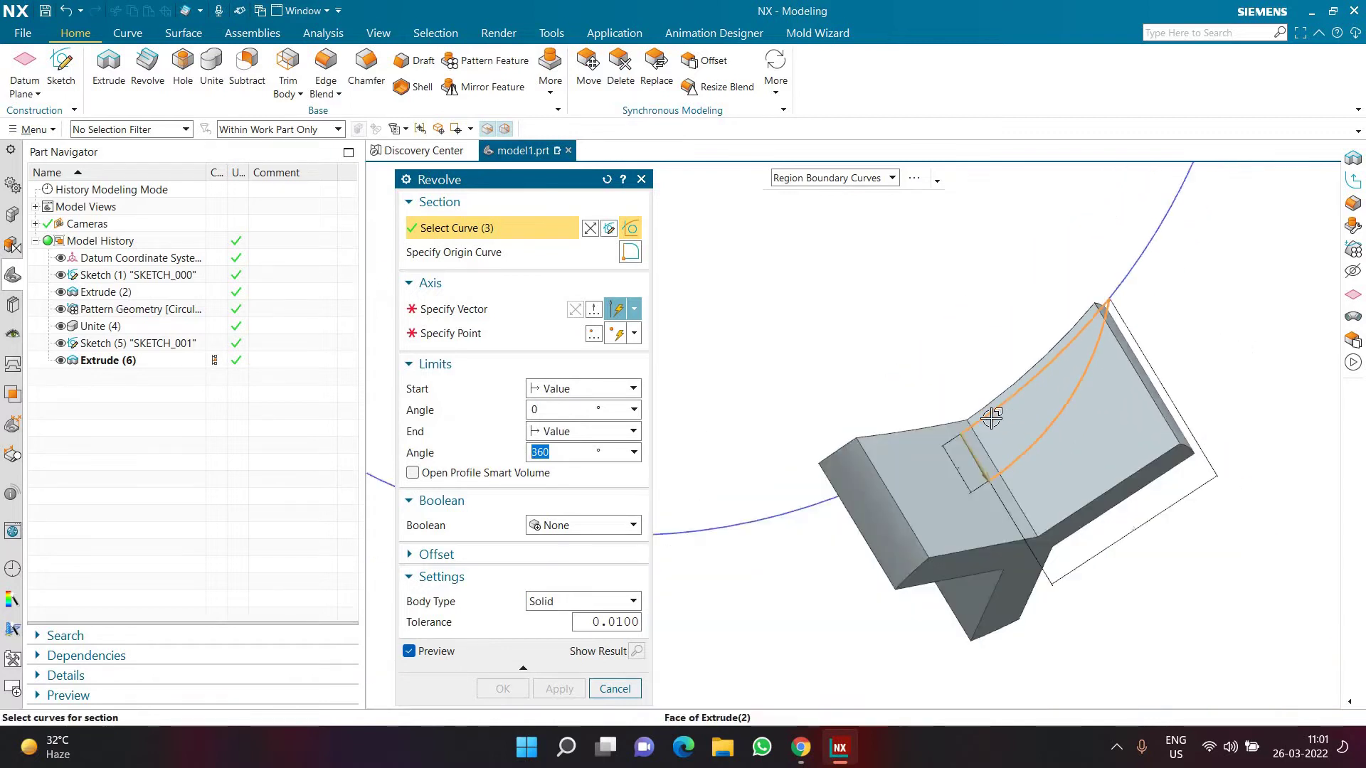
- Specify the datum coordinate system's Y axis as the revolve vector, after toggling the united body's visibility to view the section
{"action": "left_click", "coordinate": [61, 326]}
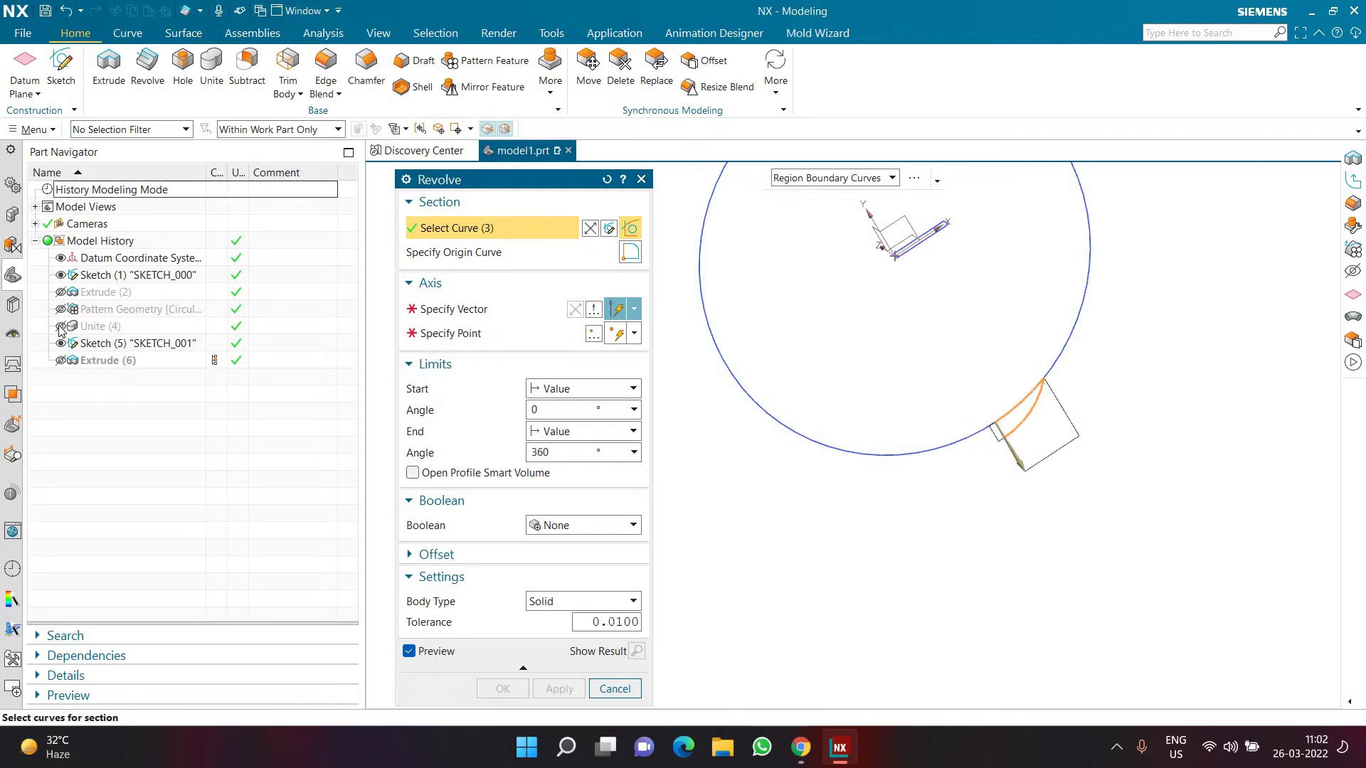
{"action": "left_click", "coordinate": [60, 326]}
{"action": "middle_click_drag", "start_coordinate": [879, 550], "coordinate": [982, 427]}
{"action": "scroll", "coordinate": [996, 455], "scroll_direction": "up", "scroll_amount": 5}
{"action": "left_click", "coordinate": [437, 308]}
{"action": "scroll", "coordinate": [925, 498], "scroll_direction": "down", "scroll_amount": 2}
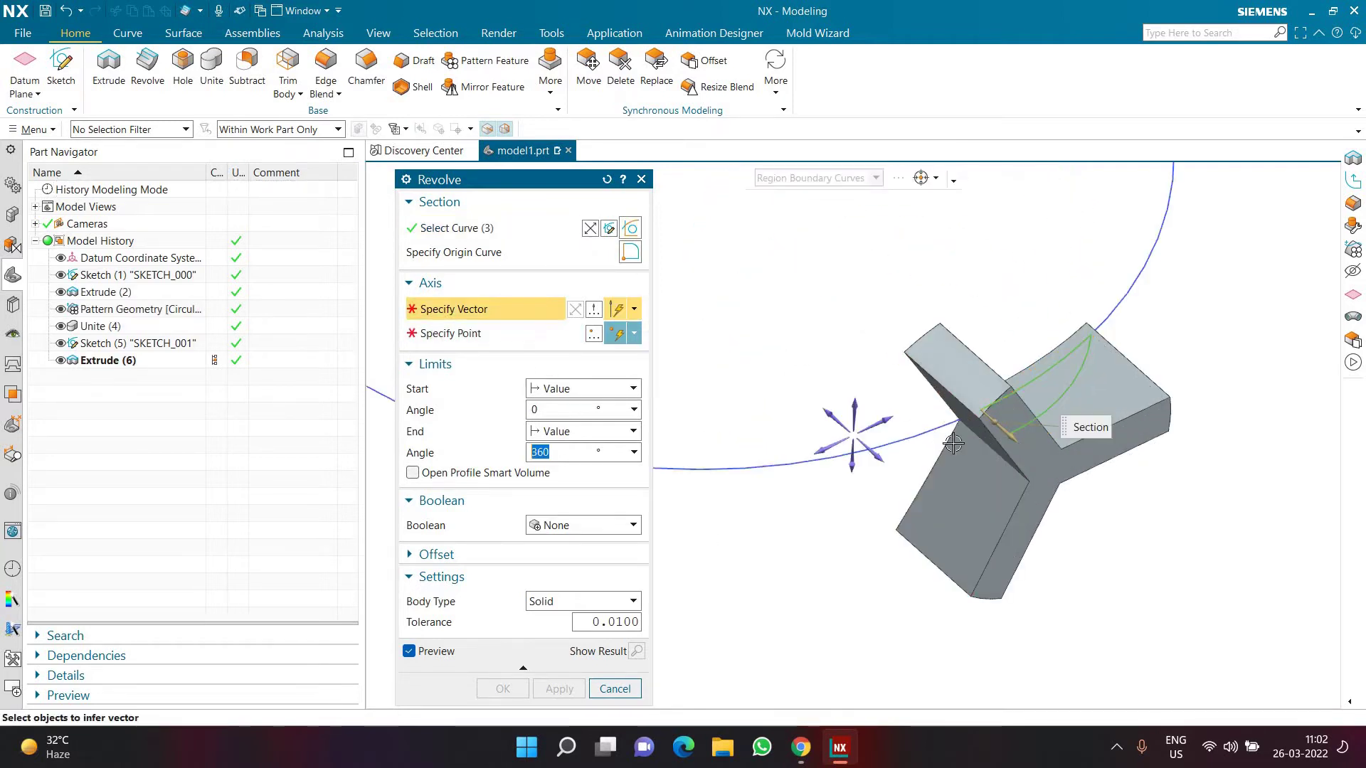
{"action": "scroll", "coordinate": [777, 318], "scroll_direction": "down", "scroll_amount": 3}
{"action": "scroll", "coordinate": [777, 318], "scroll_direction": "up", "scroll_amount": 1}
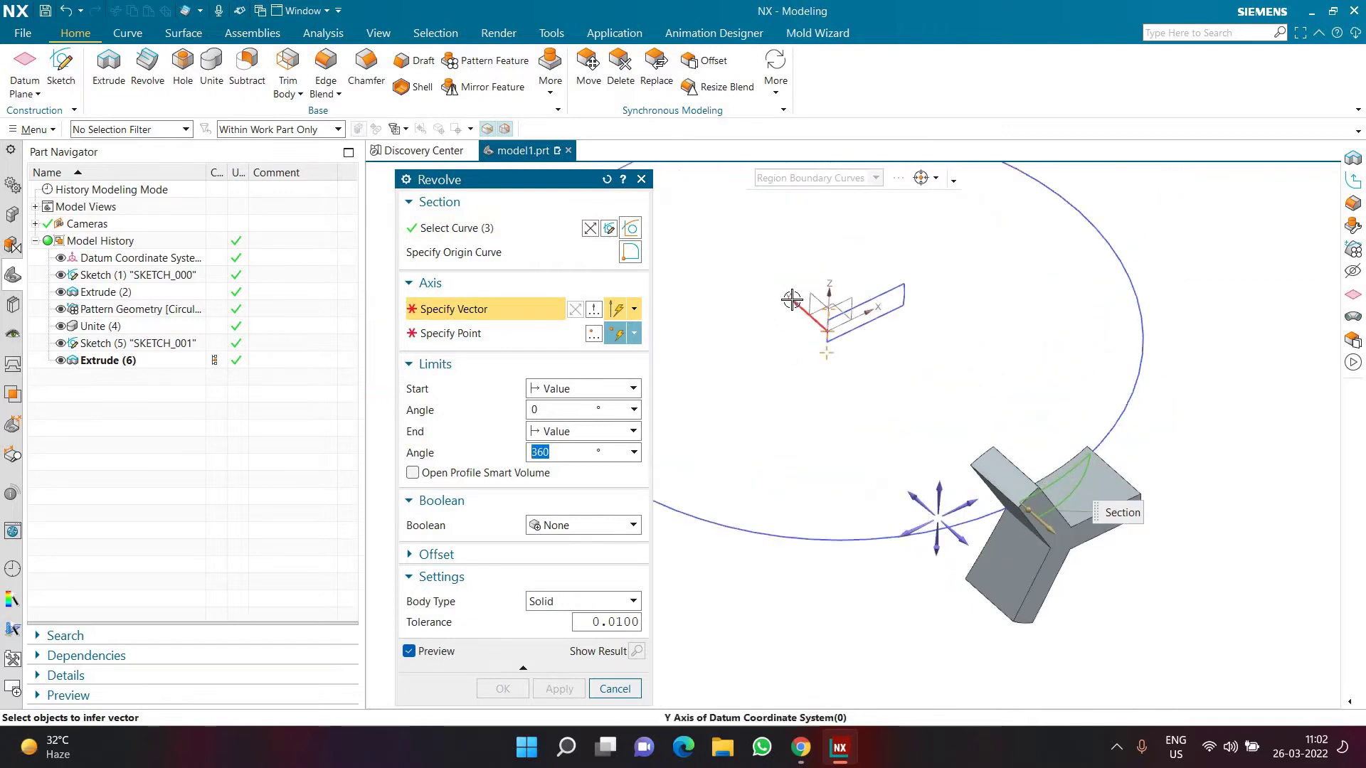
{"action": "left_click", "coordinate": [757, 385]}
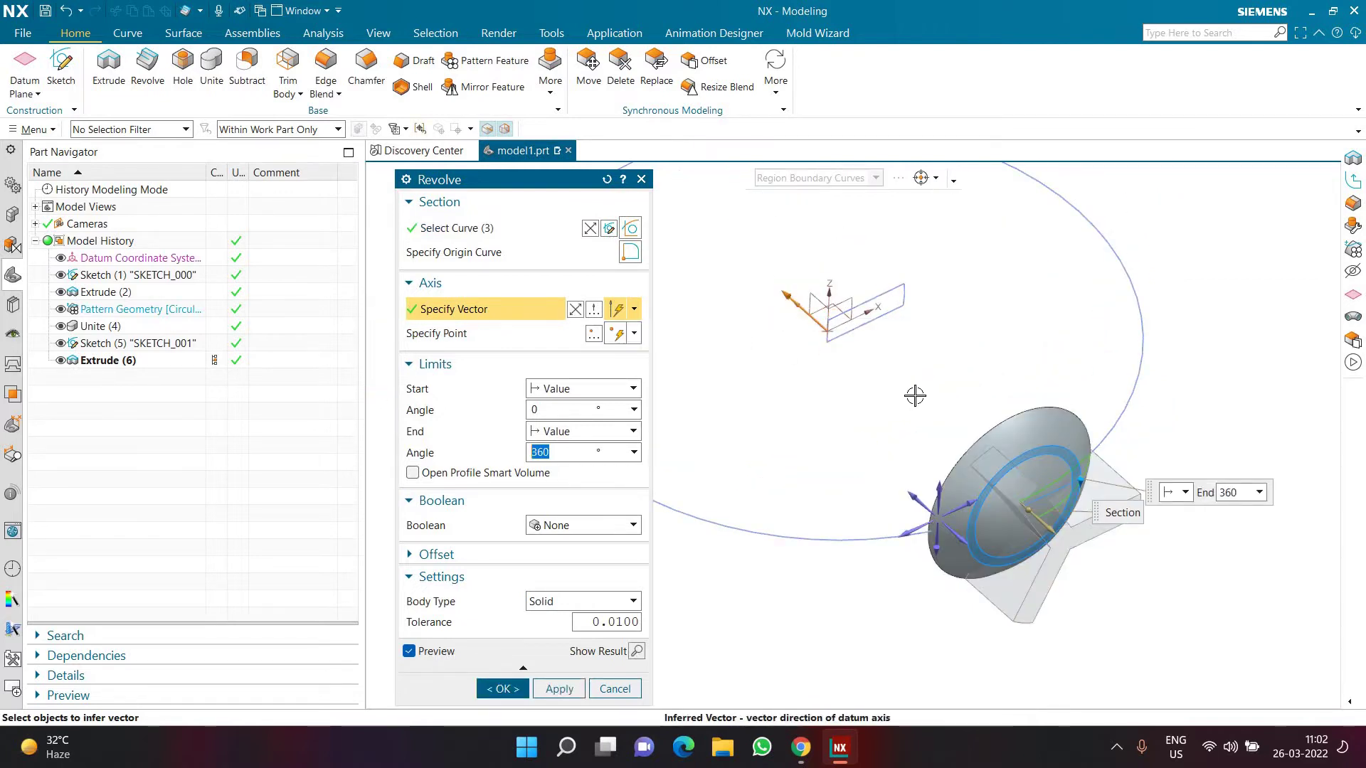
{"action": "middle_click_drag", "start_coordinate": [959, 361], "coordinate": [728, 503]}
{"action": "middle_click_drag", "start_coordinate": [1043, 528], "coordinate": [511, 500]}
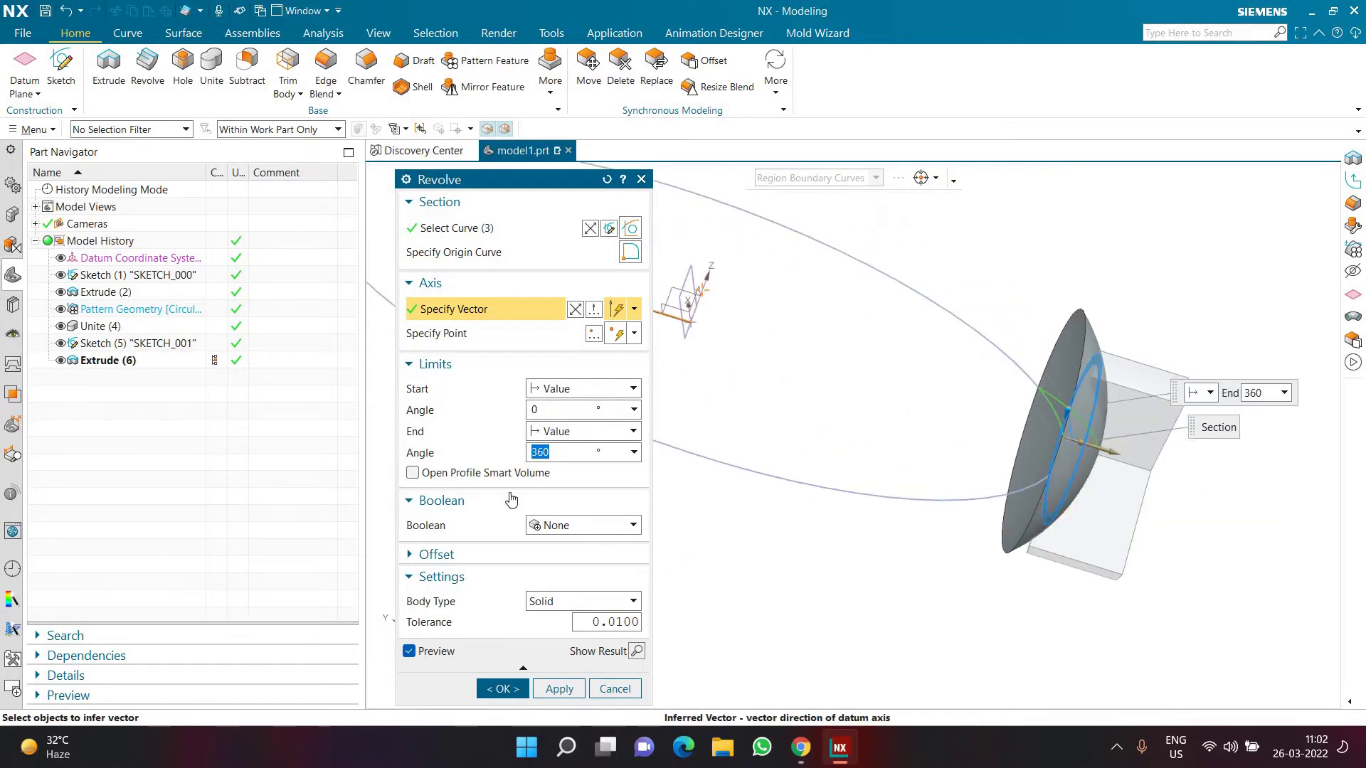
- Try Subtract as the revolve's Boolean operation and preview its result on the three-arm body
{"action": "left_click", "coordinate": [544, 527]}
{"action": "left_click", "coordinate": [561, 574]}
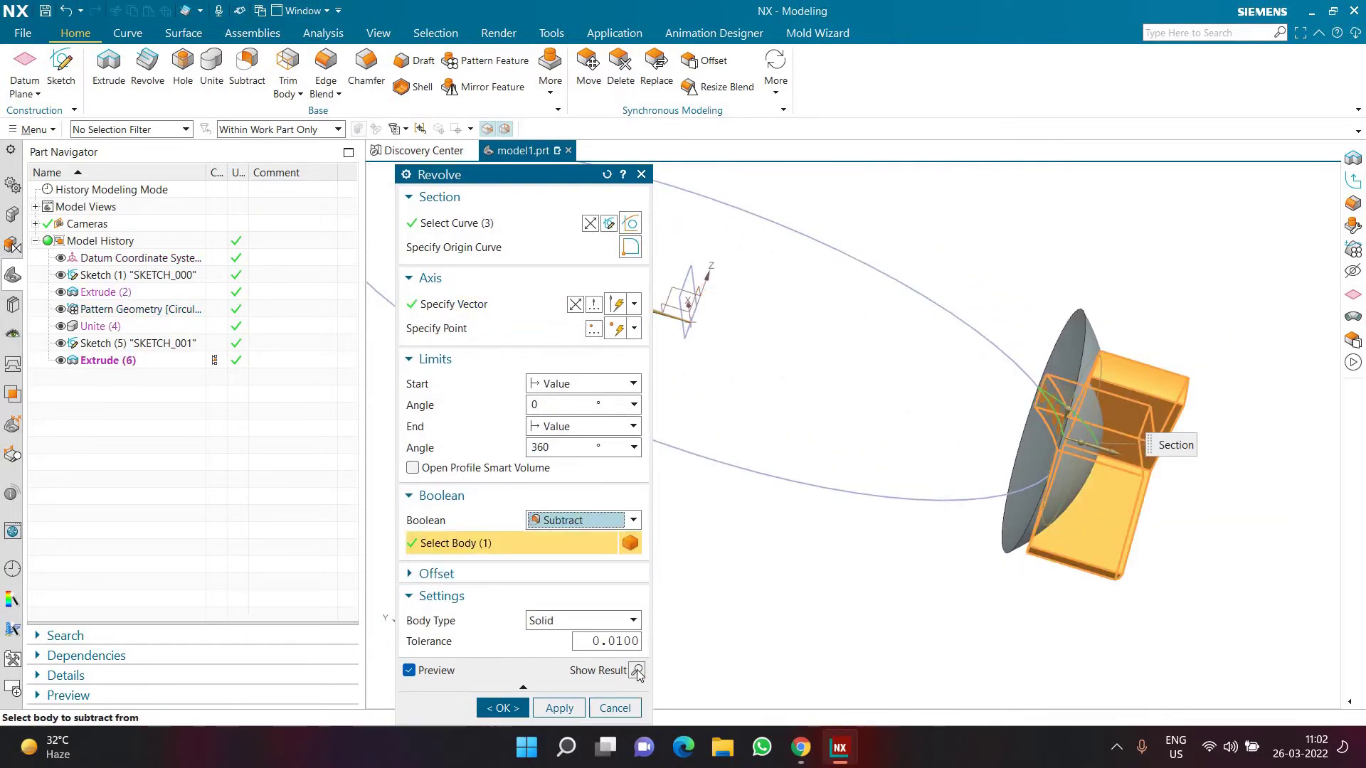
{"action": "left_click", "coordinate": [637, 670]}
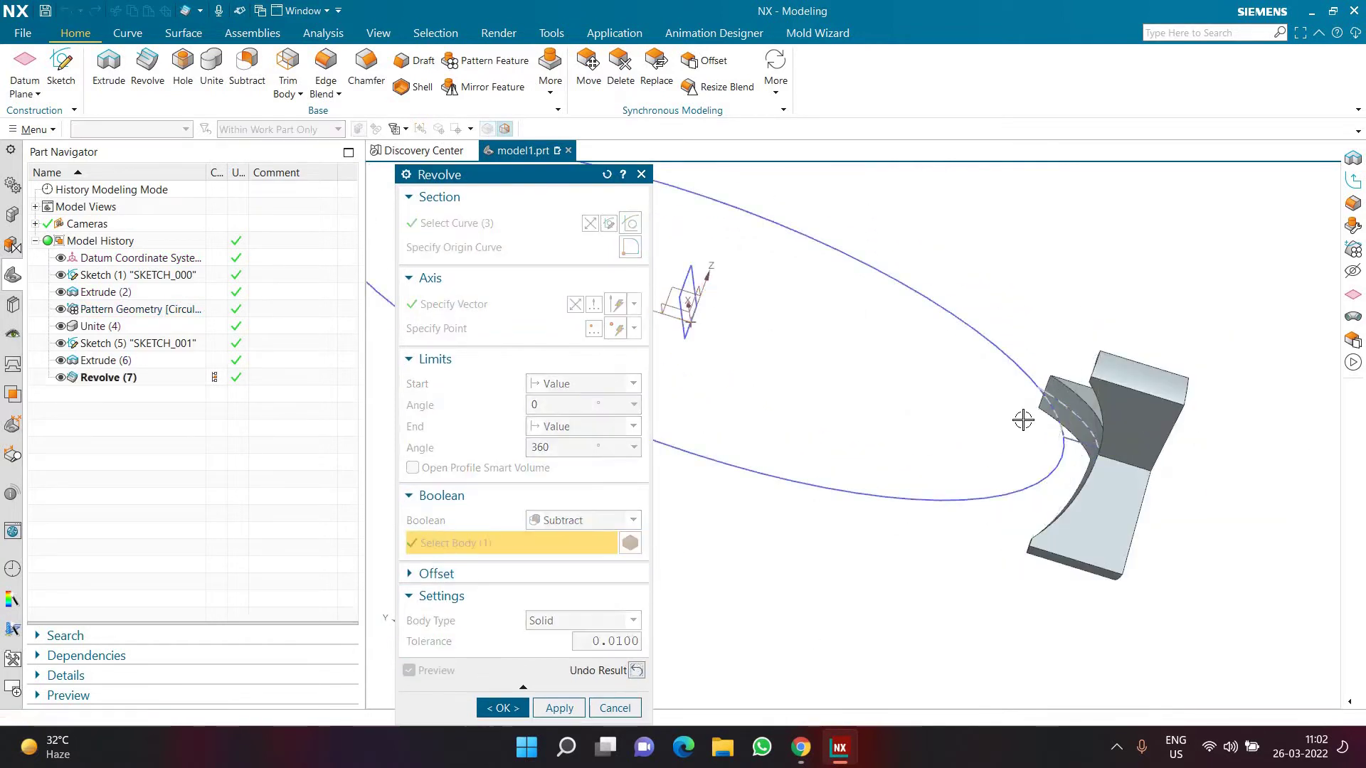
{"action": "left_click", "coordinate": [548, 513]}
- Set the Boolean to Intersect with the three-arm body and complete the 360° revolve
{"action": "left_click", "coordinate": [561, 521]}
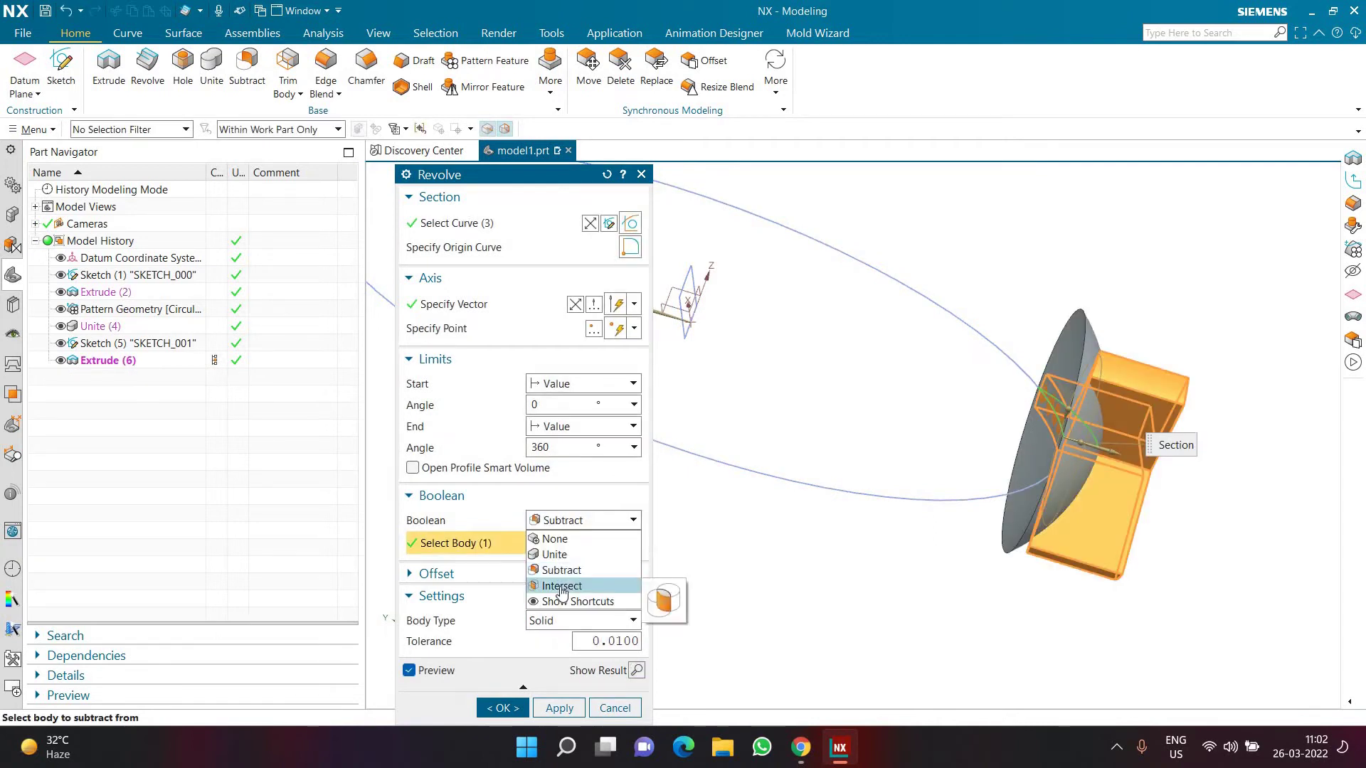
{"action": "left_click", "coordinate": [561, 588]}
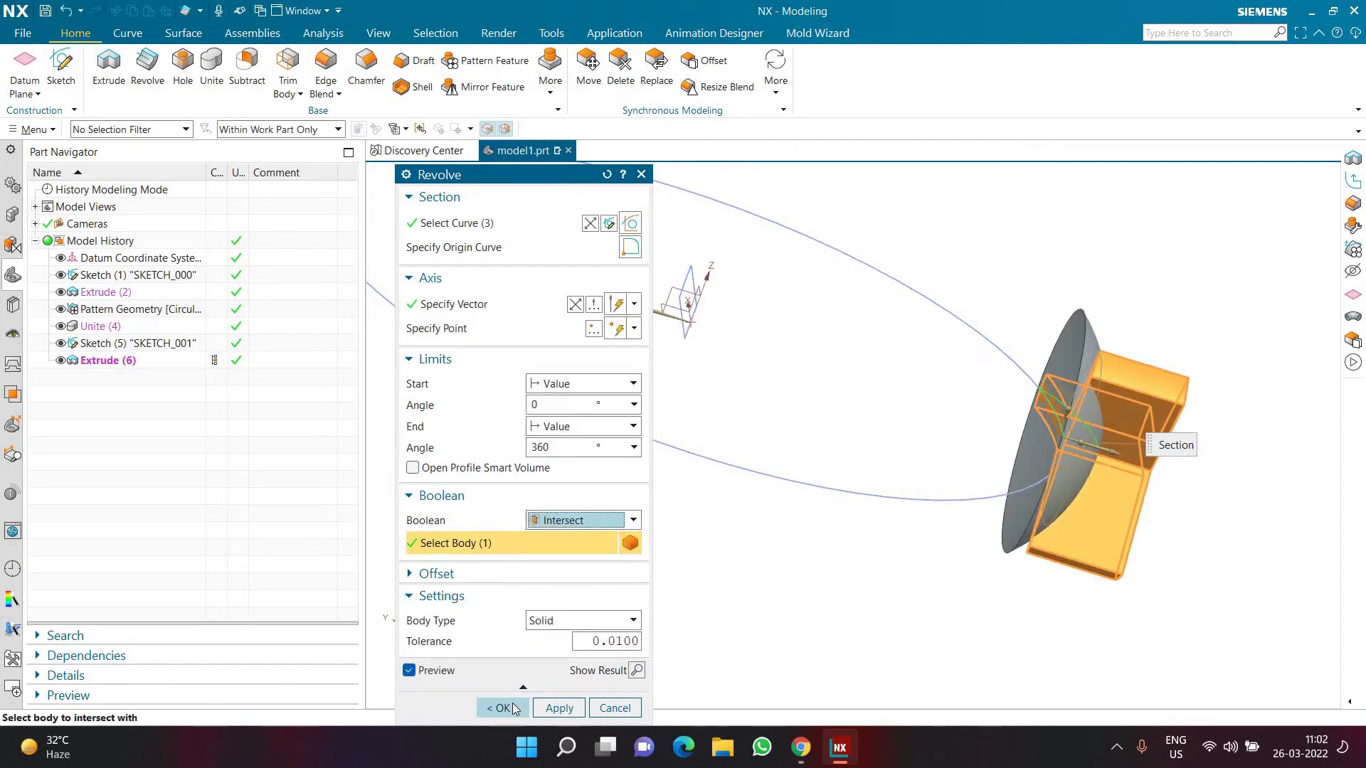
{"action": "left_click", "coordinate": [512, 704]}
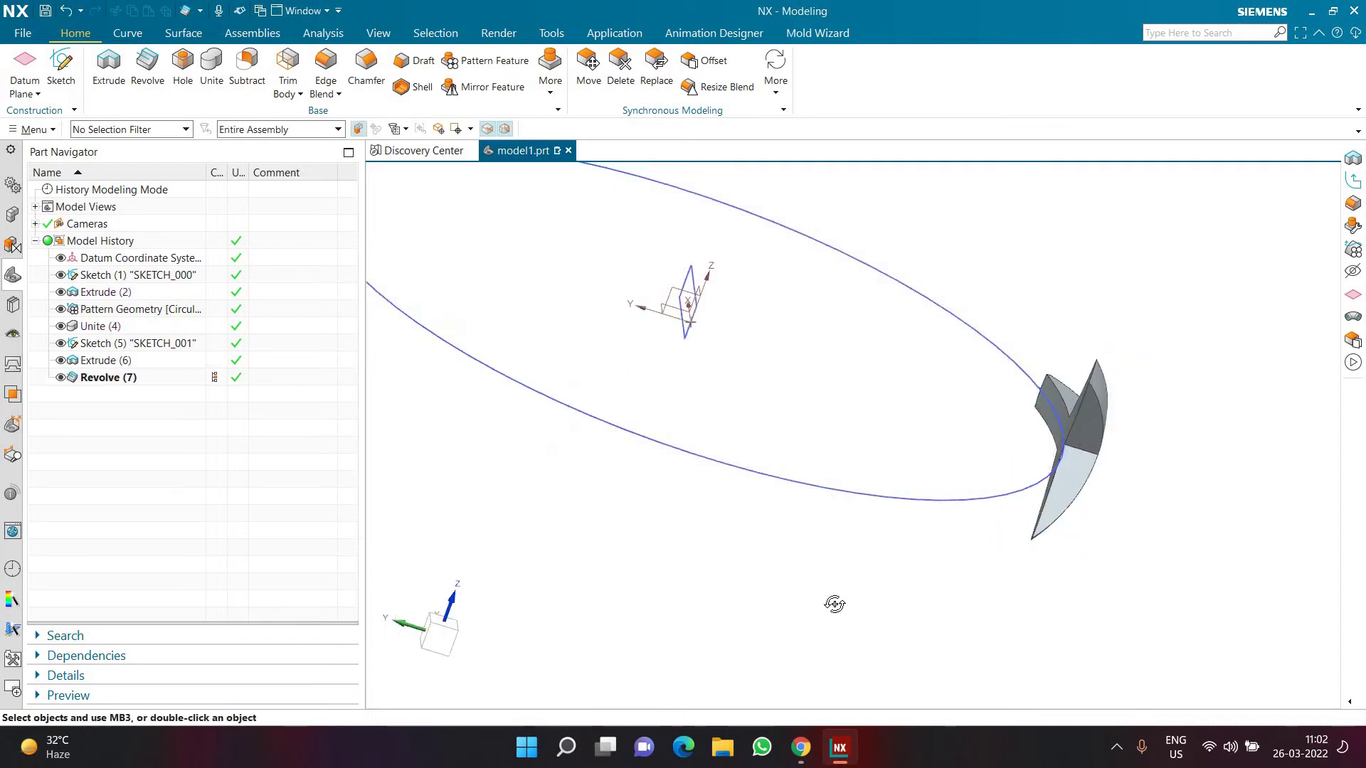
- Fit the model in view and hide both sketches, SKETCH_001 and SKETCH_000
{"action": "middle_click_drag", "start_coordinate": [832, 604], "coordinate": [799, 599]}
{"action": "key", "text": "ctrl+alt+f"}
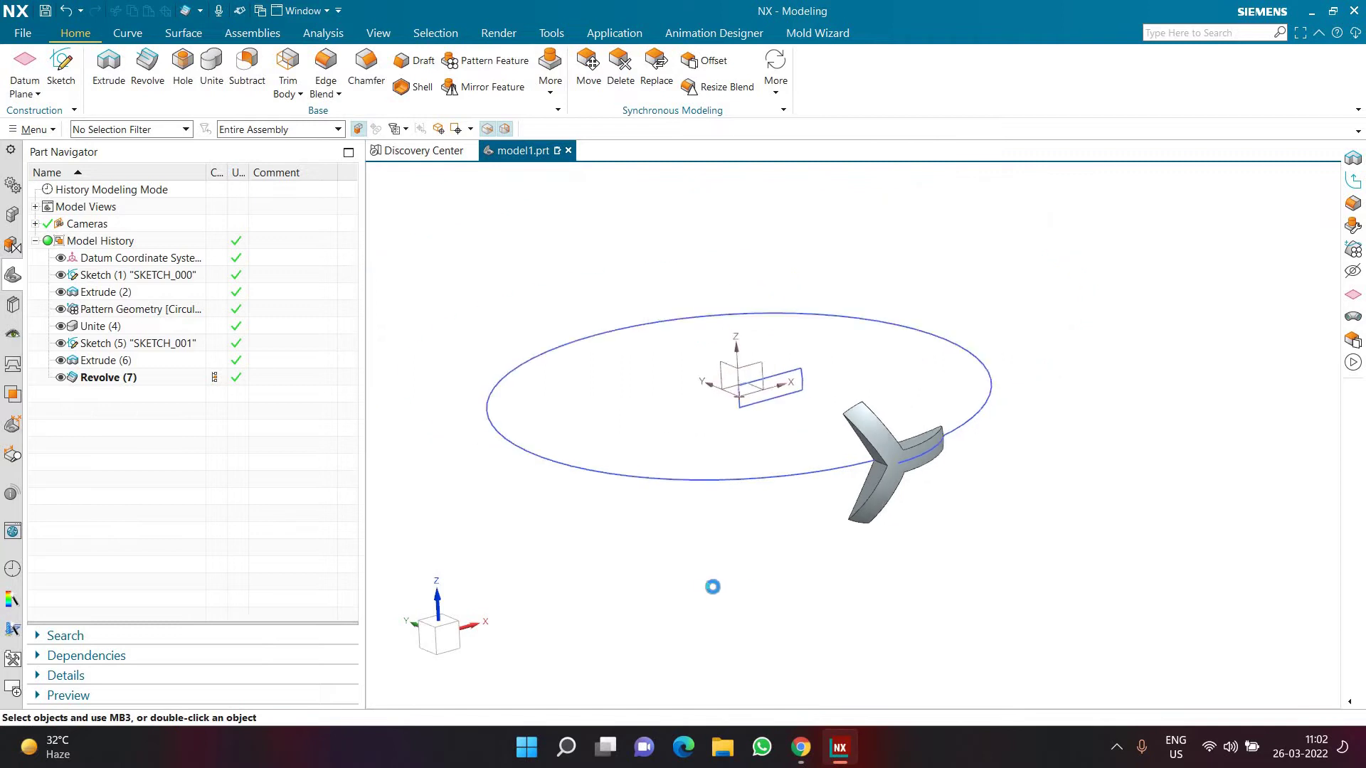
{"action": "middle_click_drag", "start_coordinate": [658, 585], "coordinate": [652, 585]}
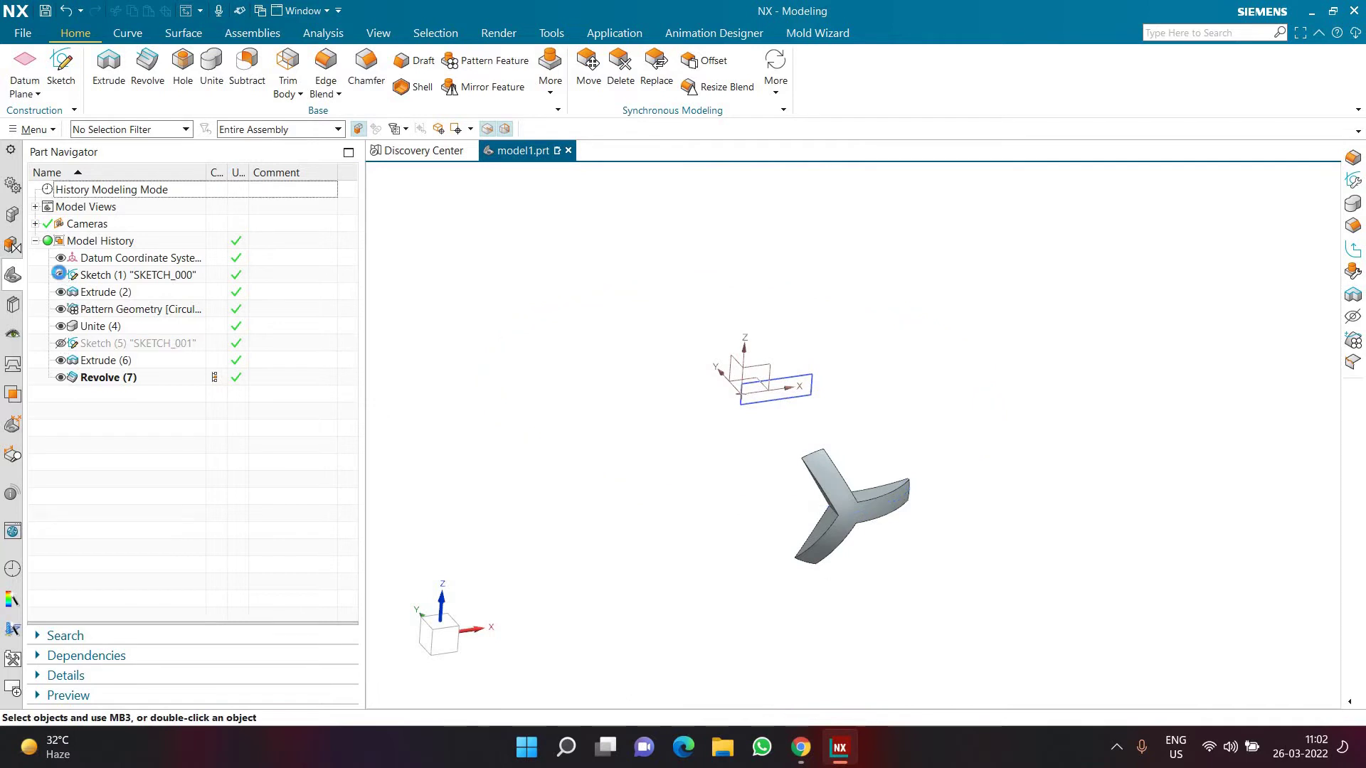
{"action": "left_click", "coordinate": [60, 275]}
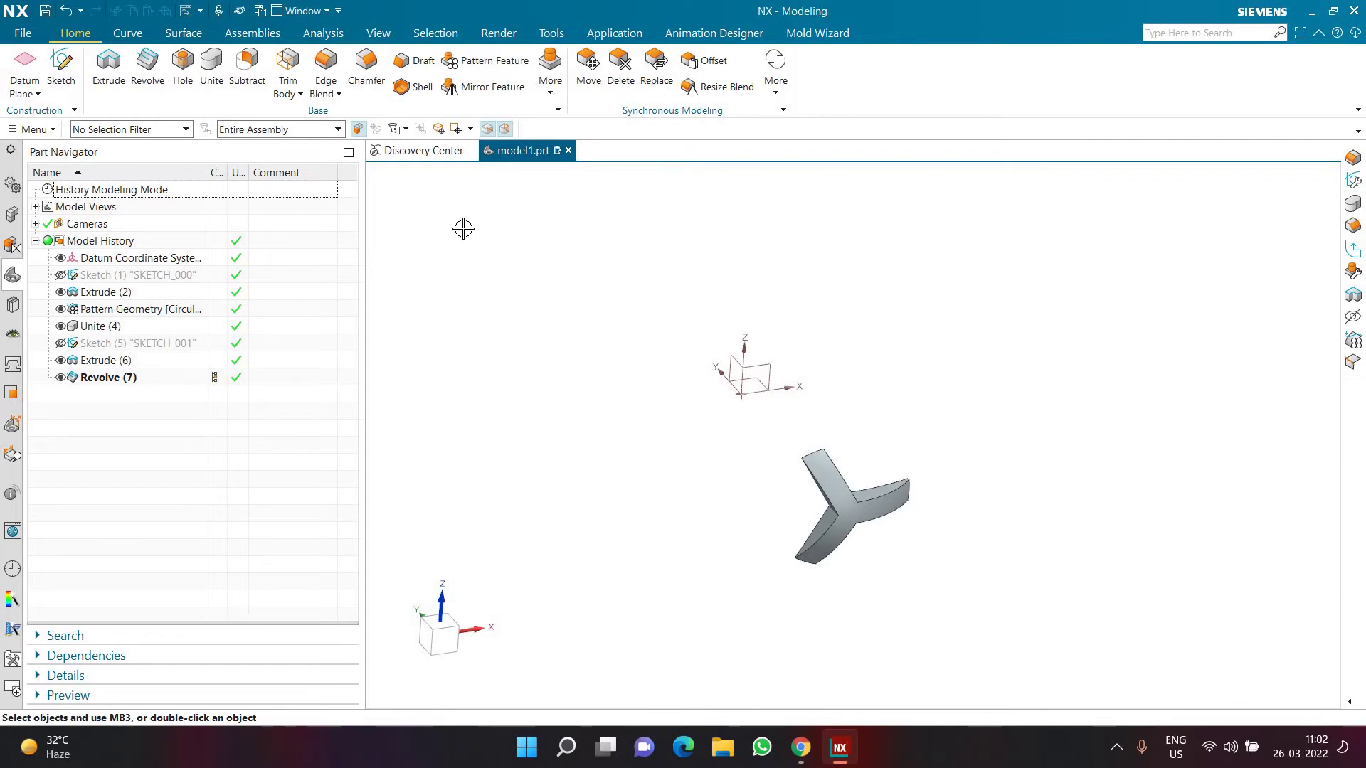
- Start an Edge Blend and select the three inner corner edges where the arms meet
{"action": "left_click", "coordinate": [326, 68]}
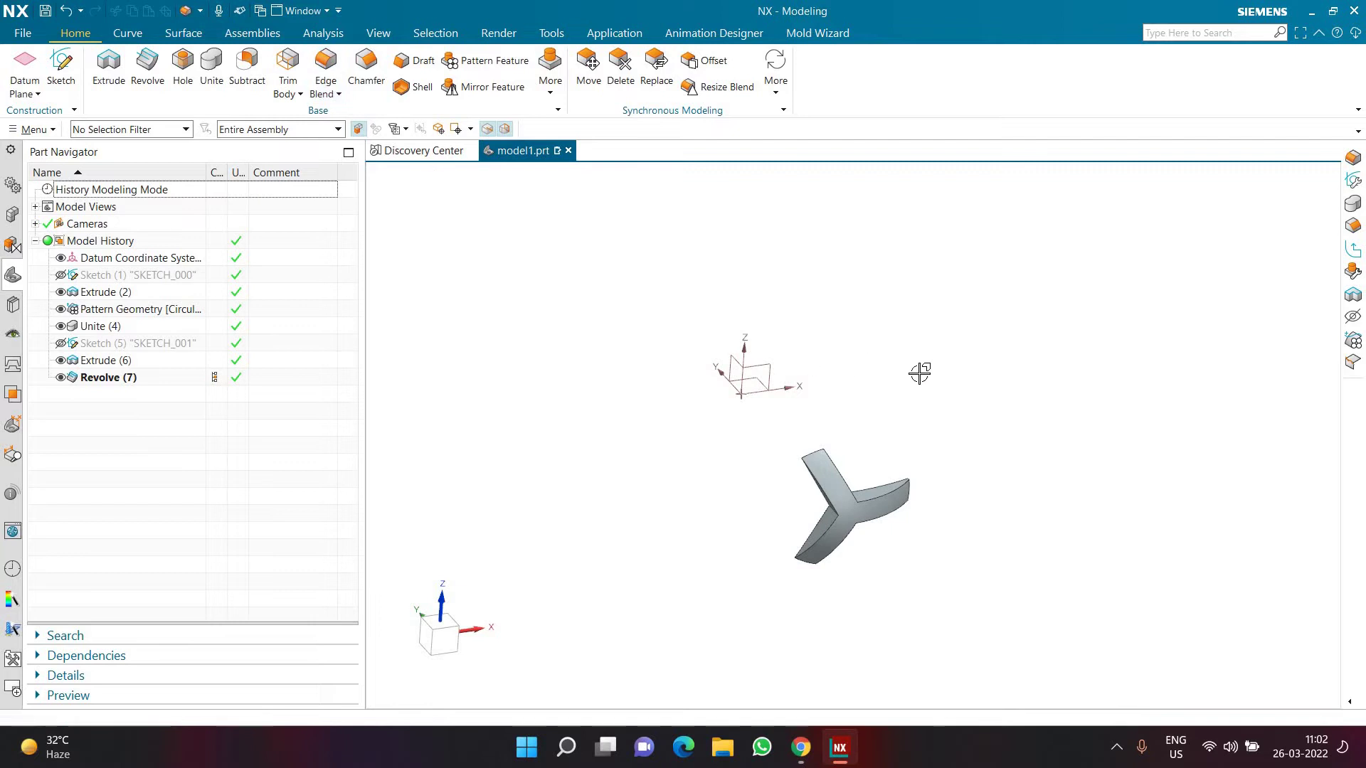
{"action": "middle_click_drag", "start_coordinate": [870, 400], "coordinate": [506, 245]}
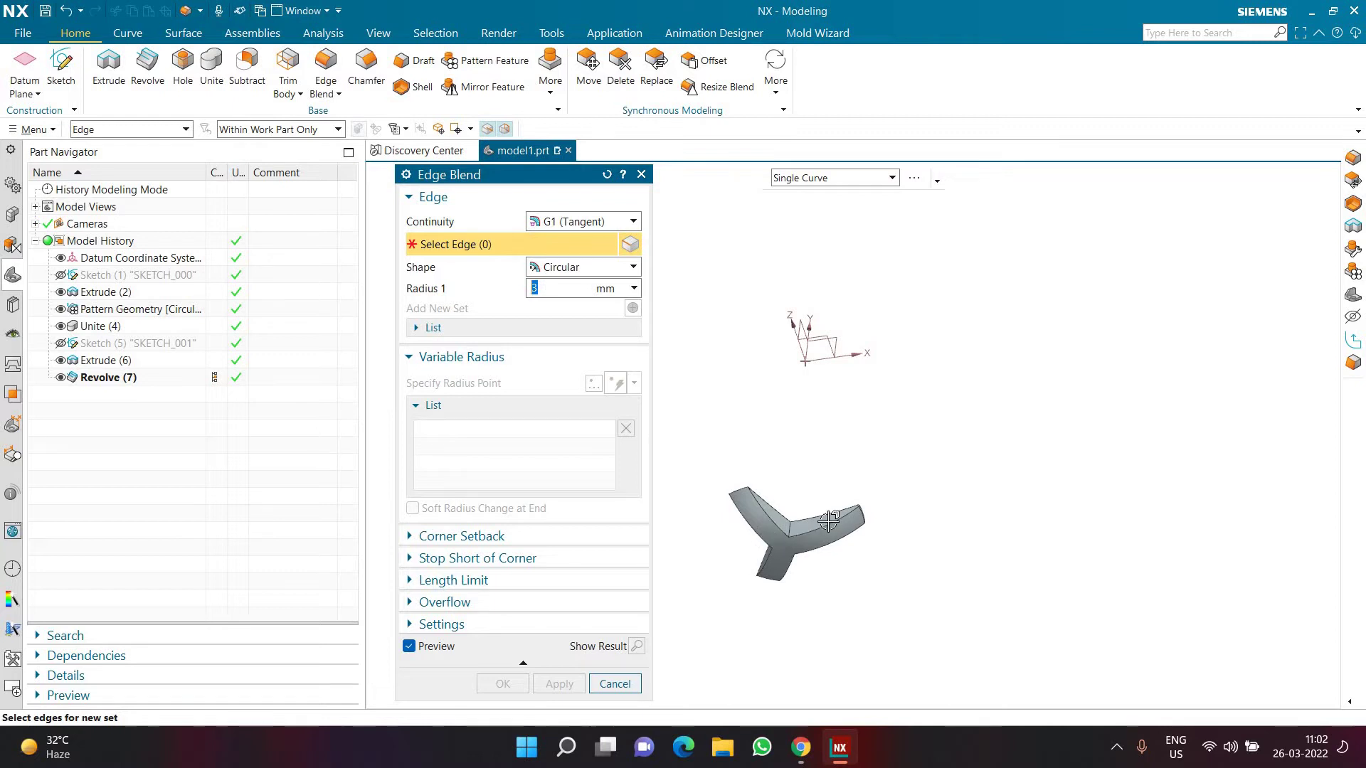
{"action": "scroll", "coordinate": [758, 535], "scroll_direction": "up", "scroll_amount": 3}
{"action": "left_click", "coordinate": [817, 494]}
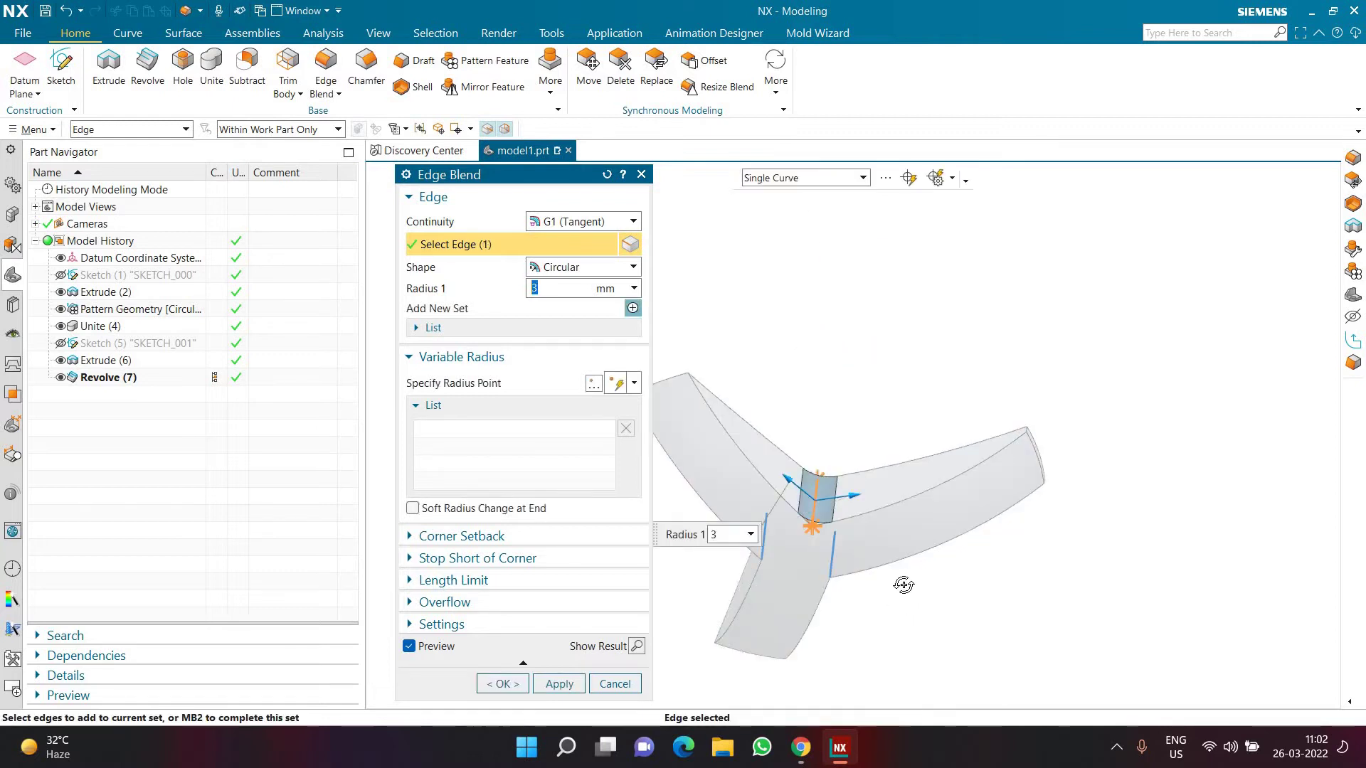
{"action": "middle_click_drag", "start_coordinate": [902, 582], "coordinate": [882, 566]}
{"action": "scroll", "coordinate": [883, 565], "scroll_direction": "up", "scroll_amount": 4}
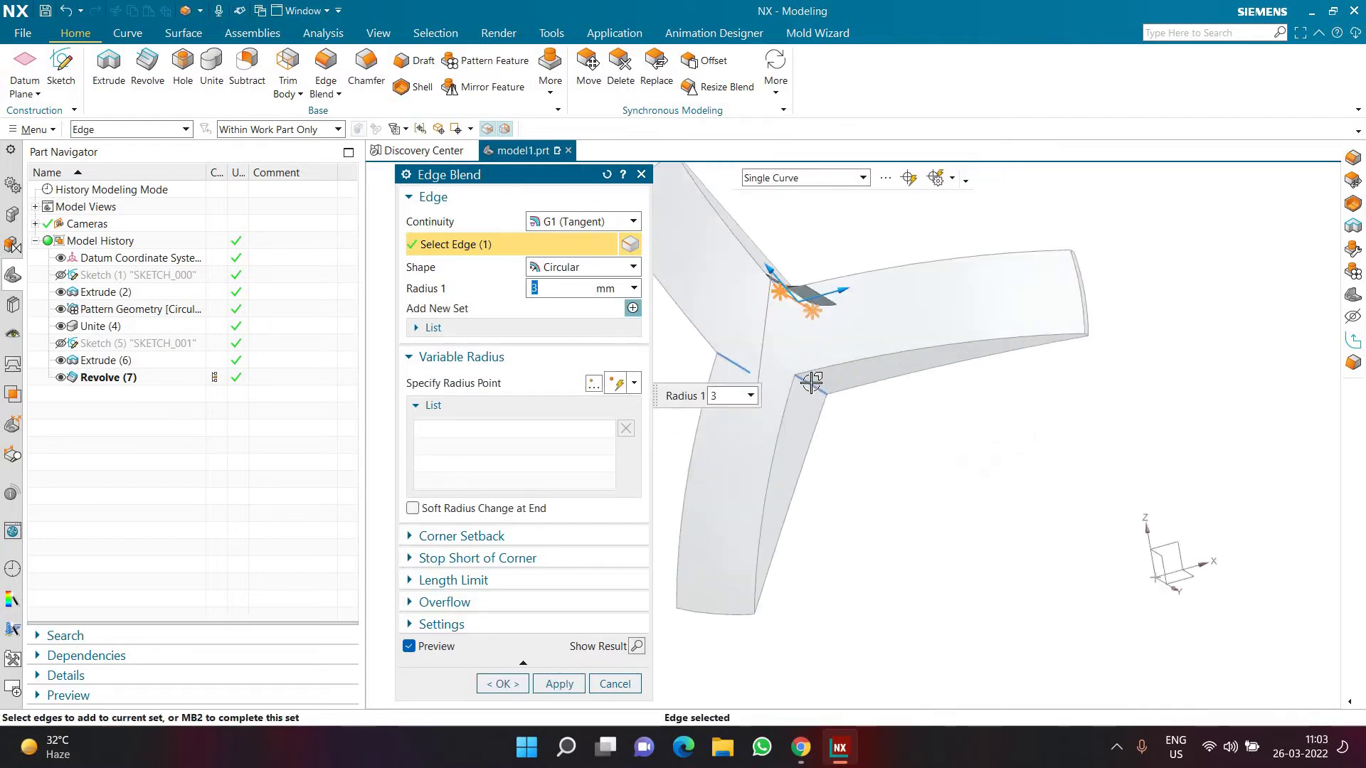
{"action": "left_click", "coordinate": [812, 382]}
{"action": "scroll", "coordinate": [801, 413], "scroll_direction": "down", "scroll_amount": 3}
{"action": "scroll", "coordinate": [801, 412], "scroll_direction": "up", "scroll_amount": 3}
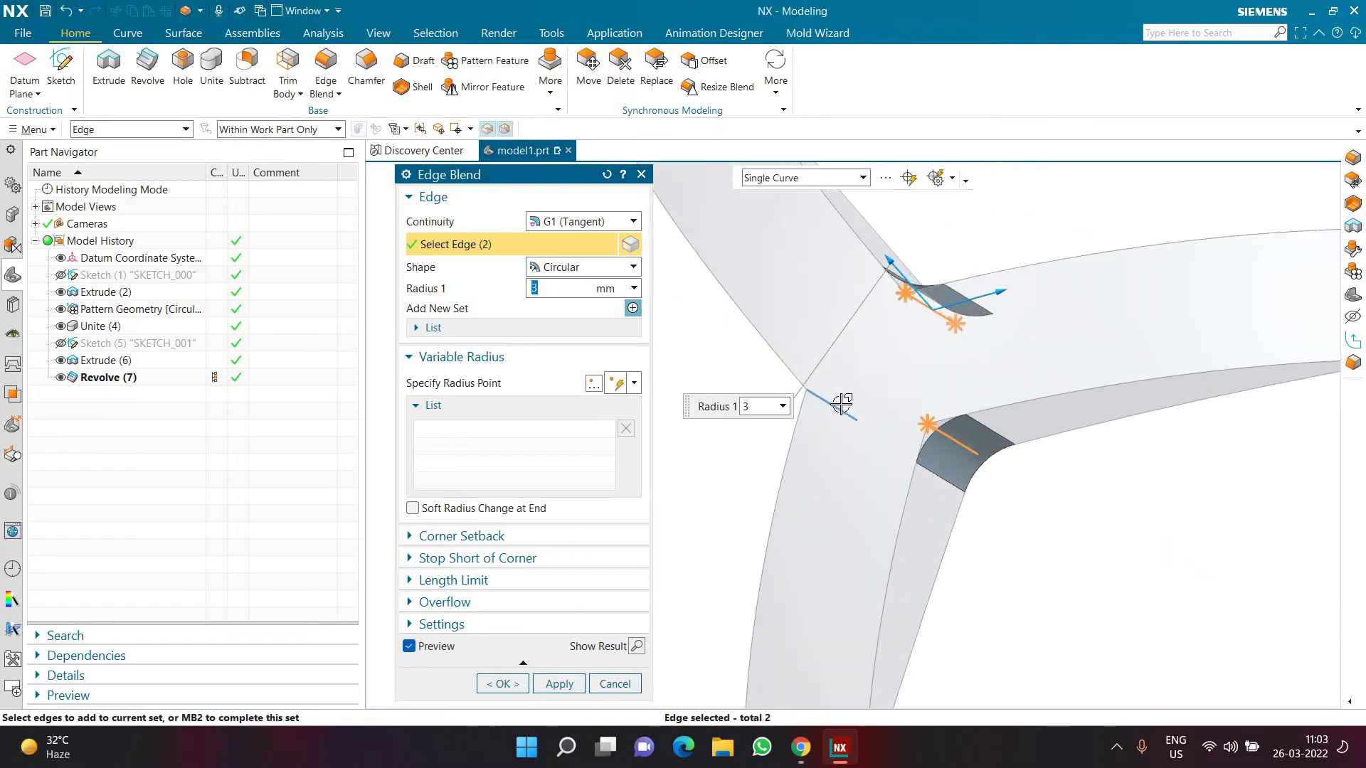
{"action": "left_click", "coordinate": [747, 457]}
{"action": "scroll", "coordinate": [748, 457], "scroll_direction": "down", "scroll_amount": 3}
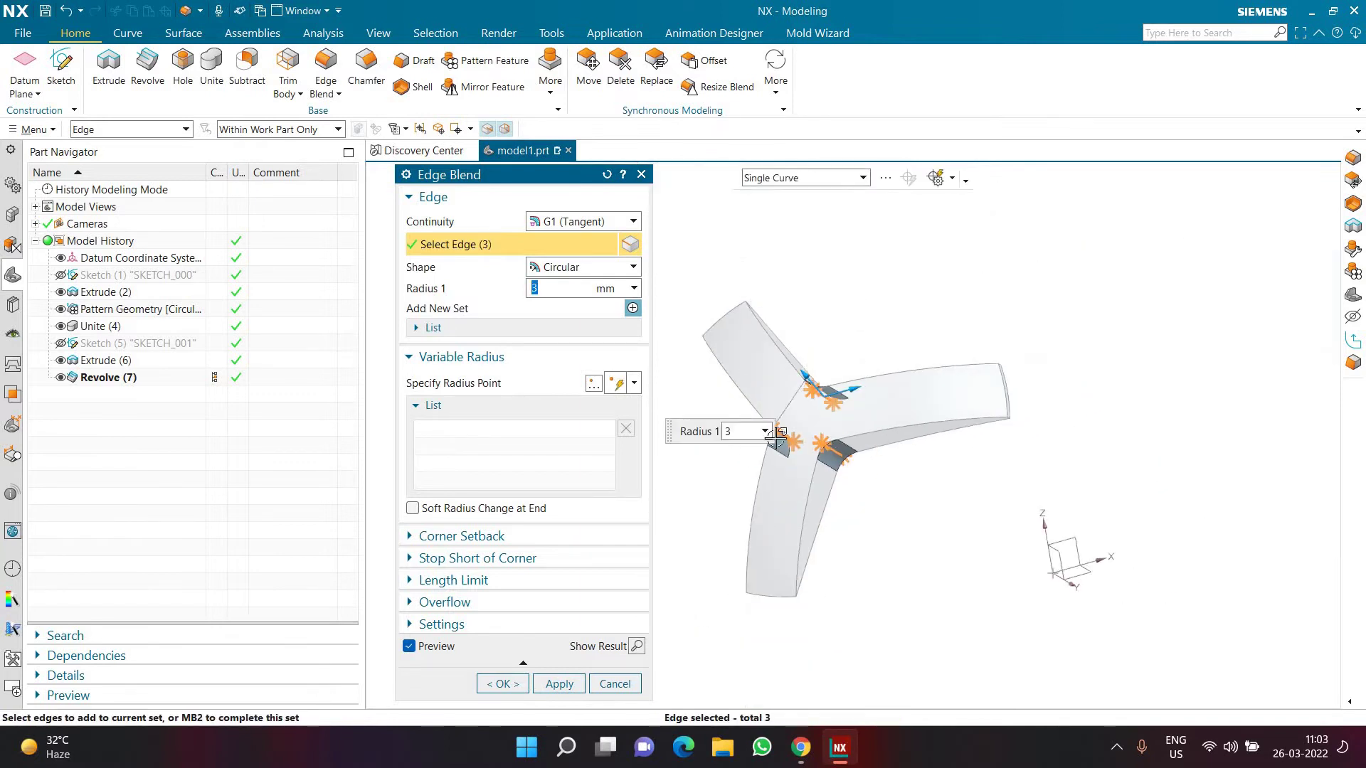
- Set the blend radius of the three corner edges to 23 mm and complete the blend
{"action": "left_click_drag", "start_coordinate": [896, 369], "coordinate": [1101, 349]}
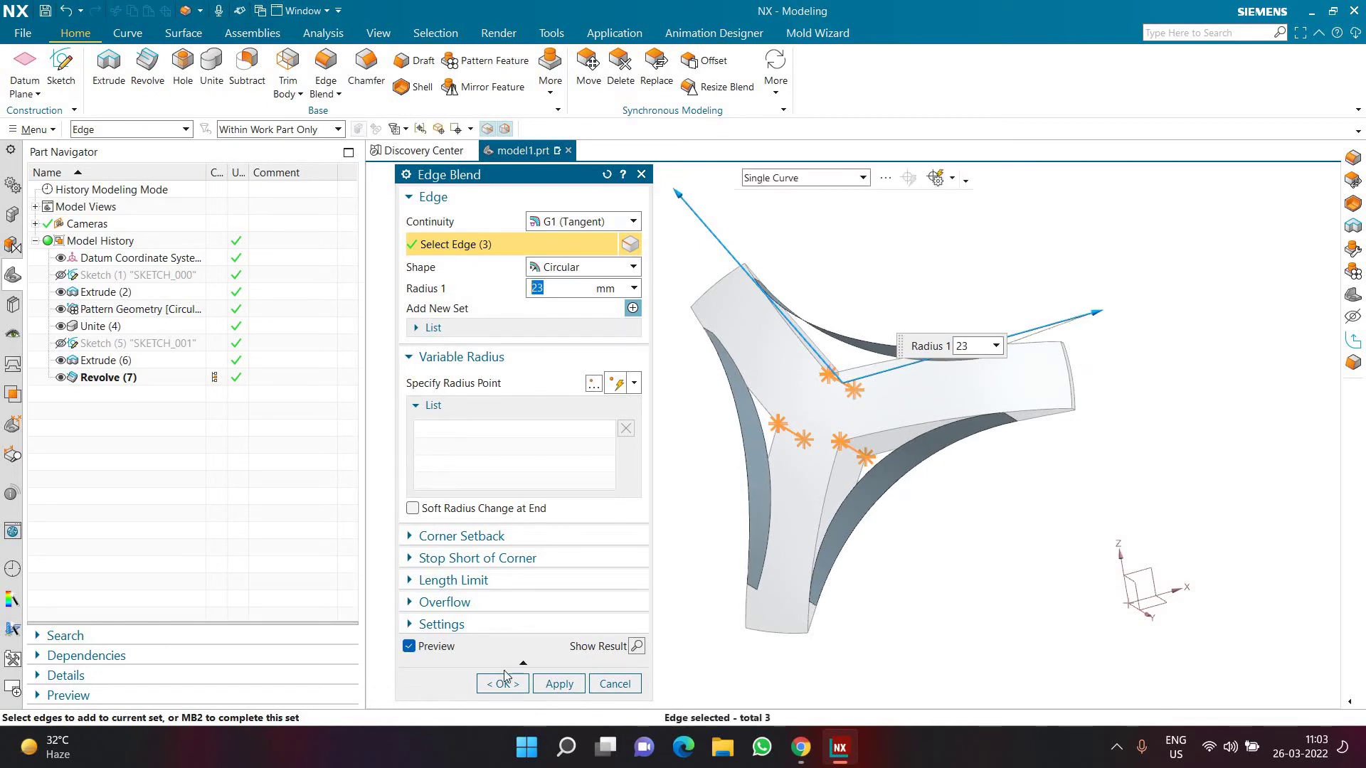
{"action": "middle_click_drag", "start_coordinate": [1002, 501], "coordinate": [501, 673]}
{"action": "left_click", "coordinate": [502, 685]}
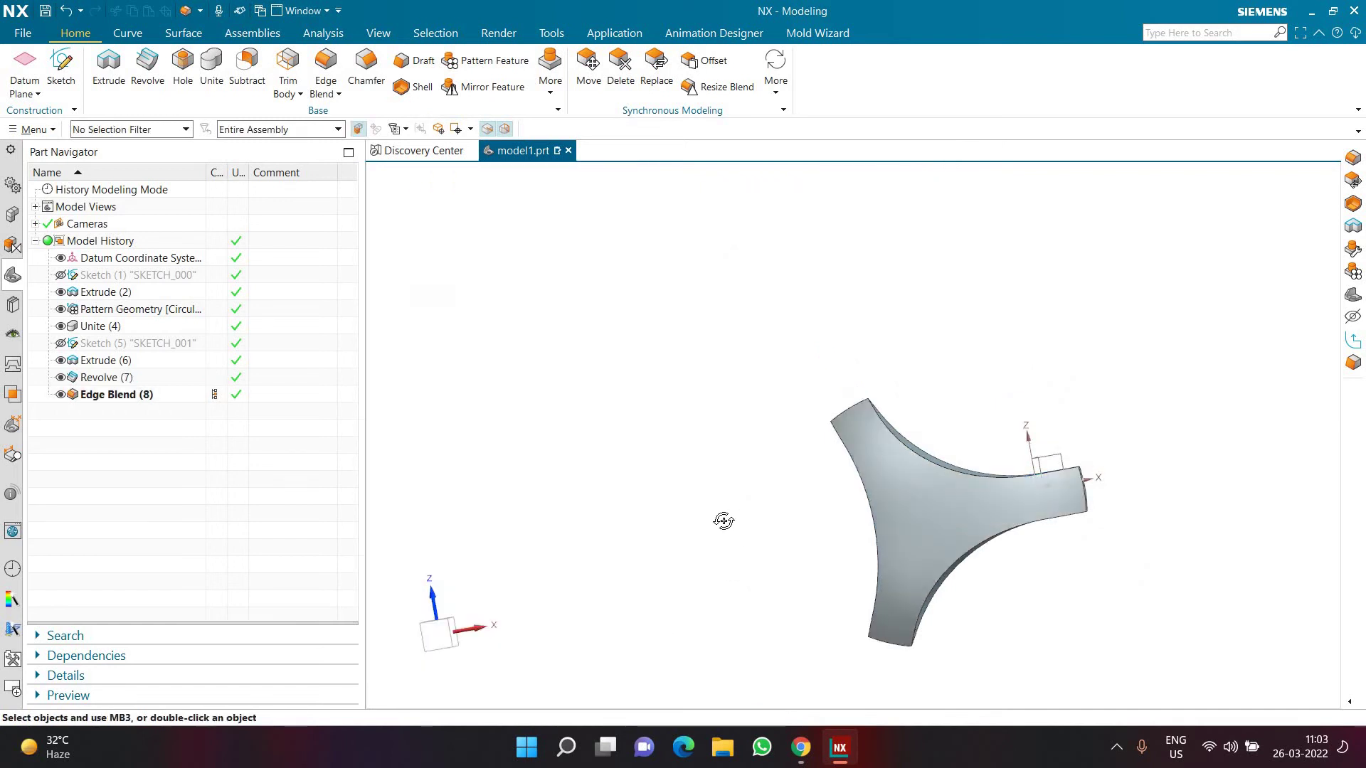
{"action": "mouse_move", "coordinate": [722, 522]}
{"action": "middle_mouse_down"}
{"action": "mouse_move", "coordinate": [782, 514]}
{"action": "mouse_move", "coordinate": [726, 518]}
{"action": "middle_mouse_up"}
- Apply a 2.5 mm circular Edge Blend to the three long curved edges on the front face of the three-arm body
{"action": "left_click", "coordinate": [325, 71]}
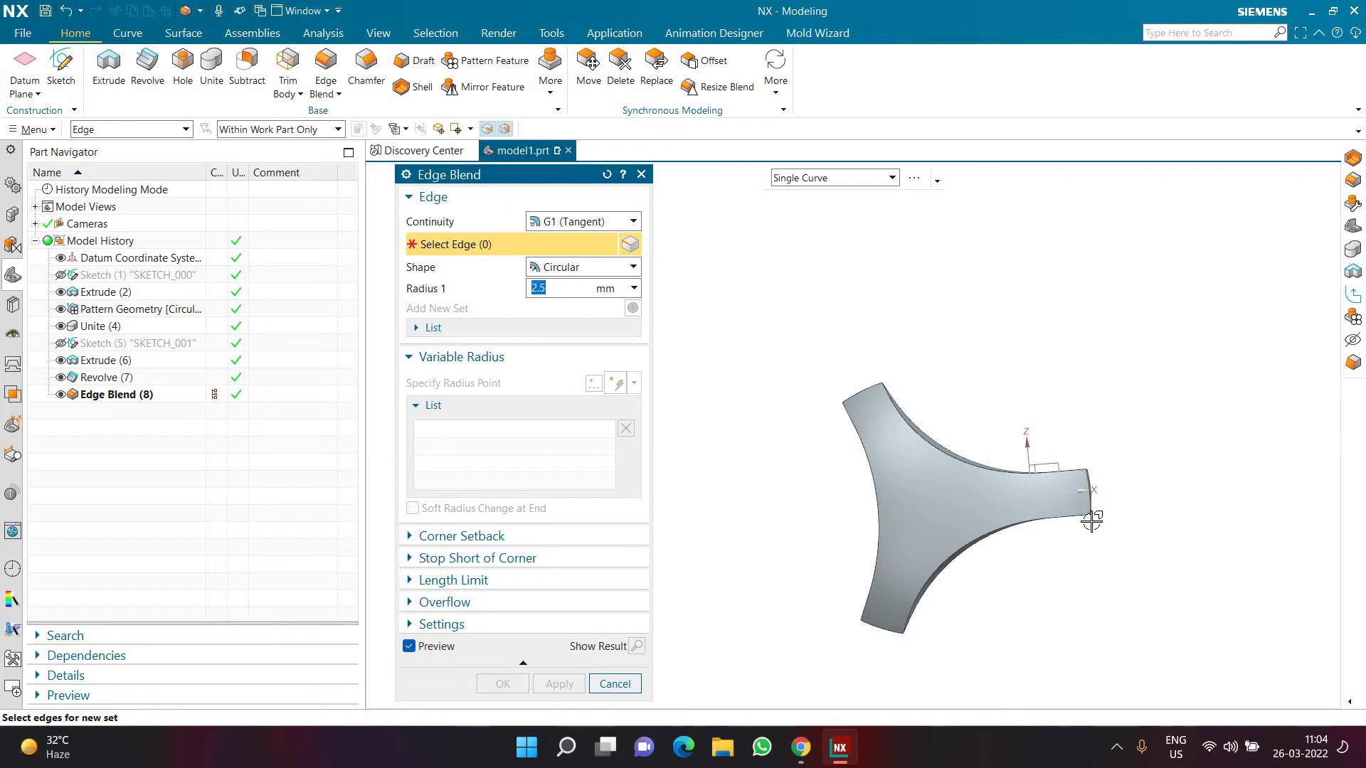
{"action": "middle_click_drag", "start_coordinate": [1092, 522], "coordinate": [846, 455]}
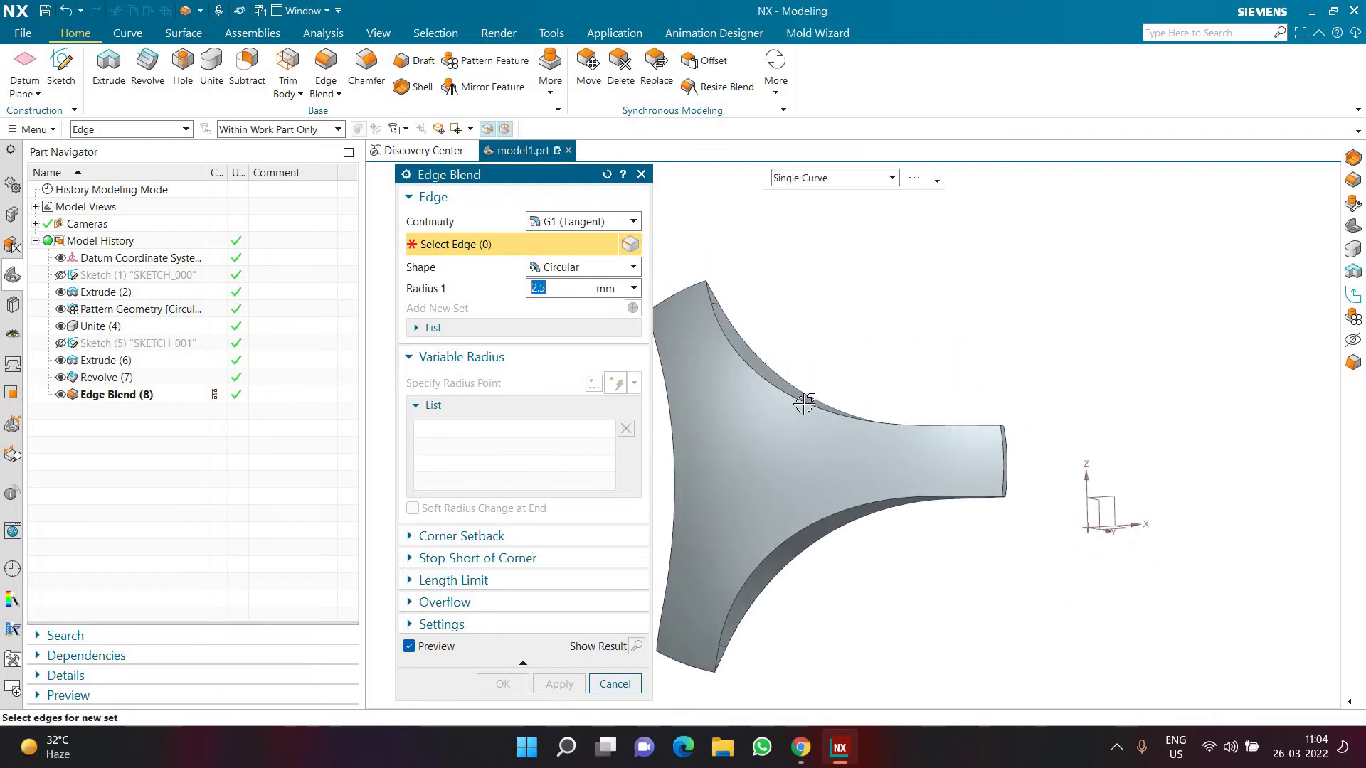
{"action": "left_click", "coordinate": [804, 403]}
{"action": "left_click", "coordinate": [995, 491]}
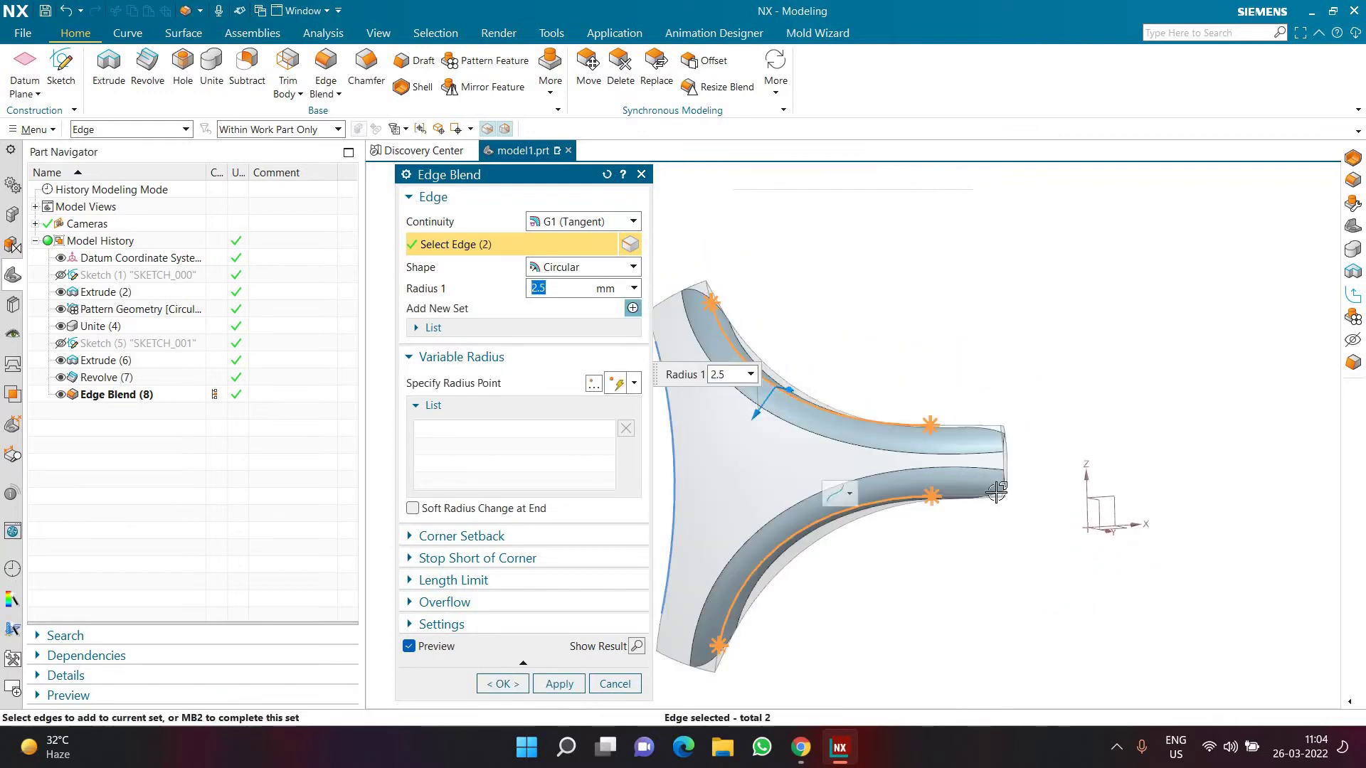
{"action": "middle_click_drag", "start_coordinate": [798, 504], "coordinate": [787, 494]}
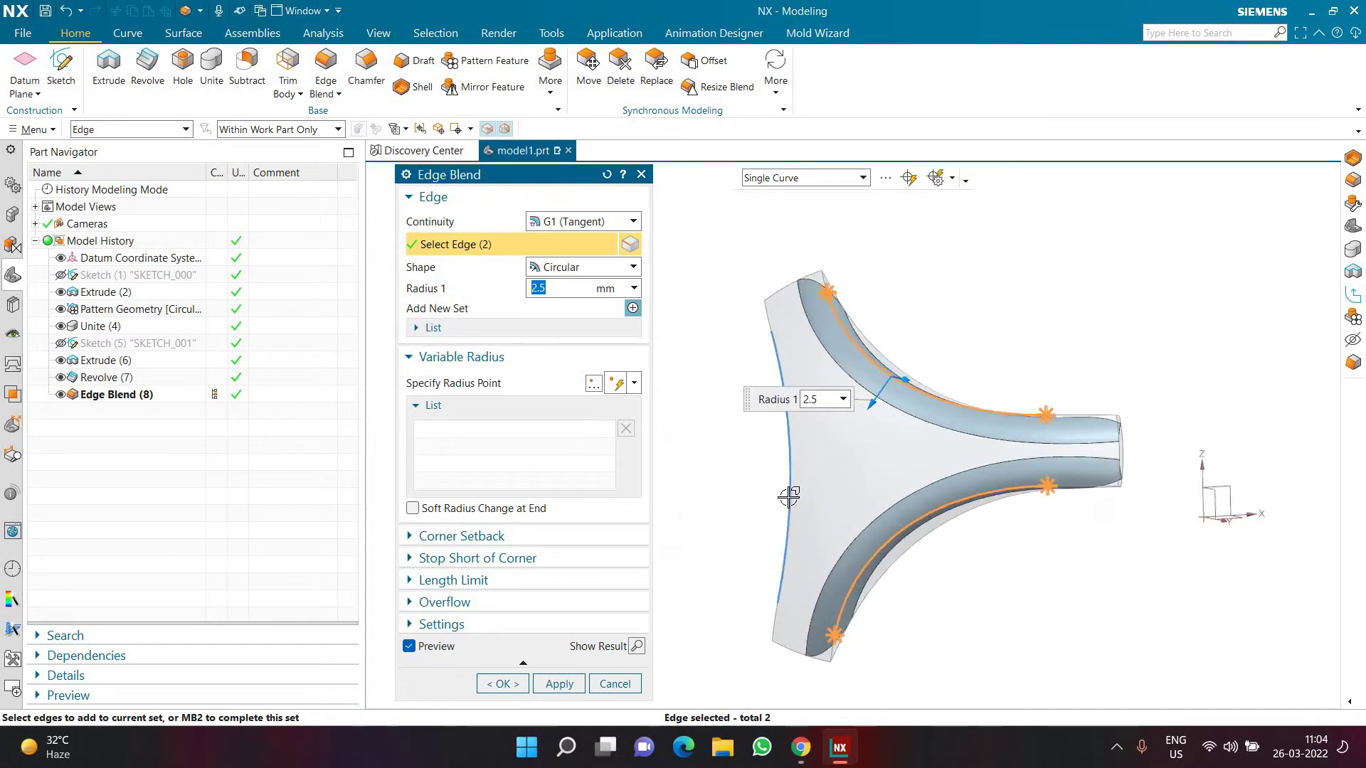
{"action": "left_click", "coordinate": [750, 528]}
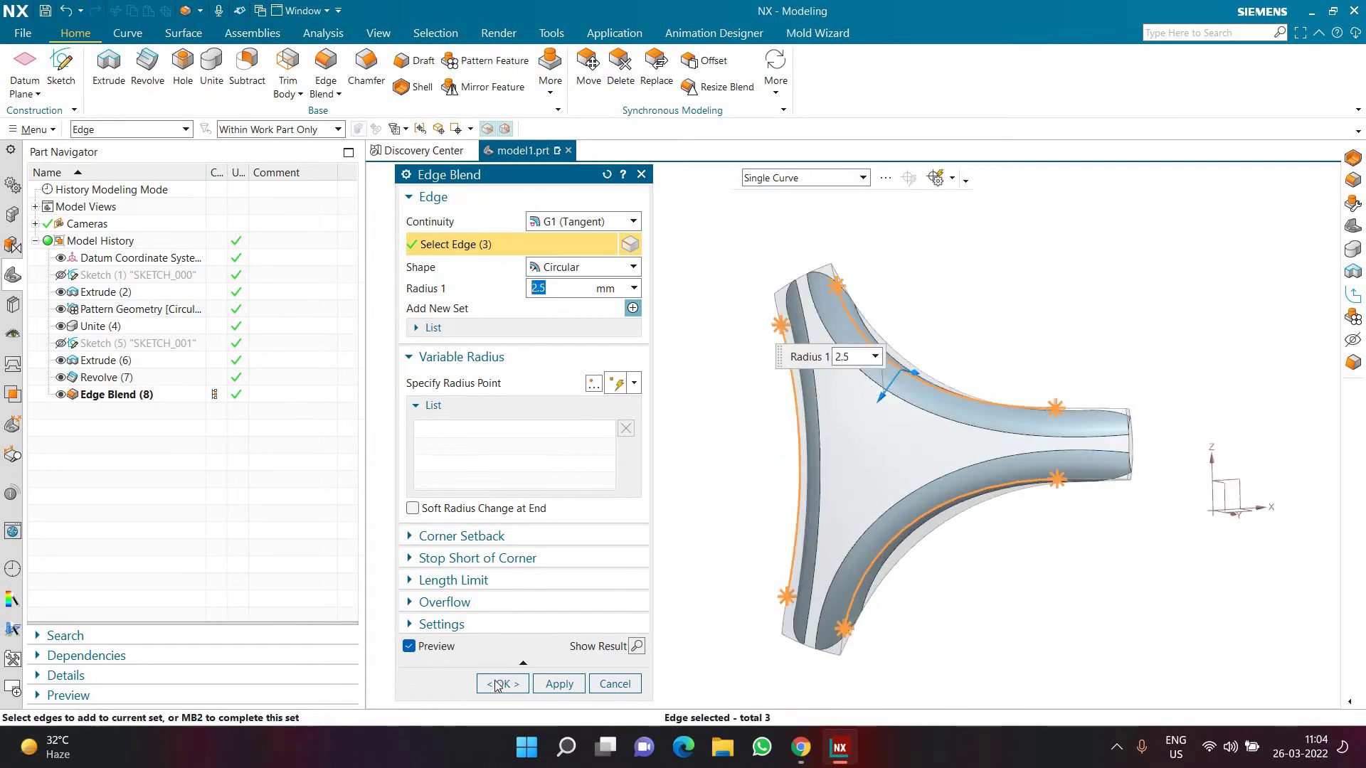
{"action": "left_click", "coordinate": [502, 684]}
{"action": "key", "text": "ctrl+alt+f"}
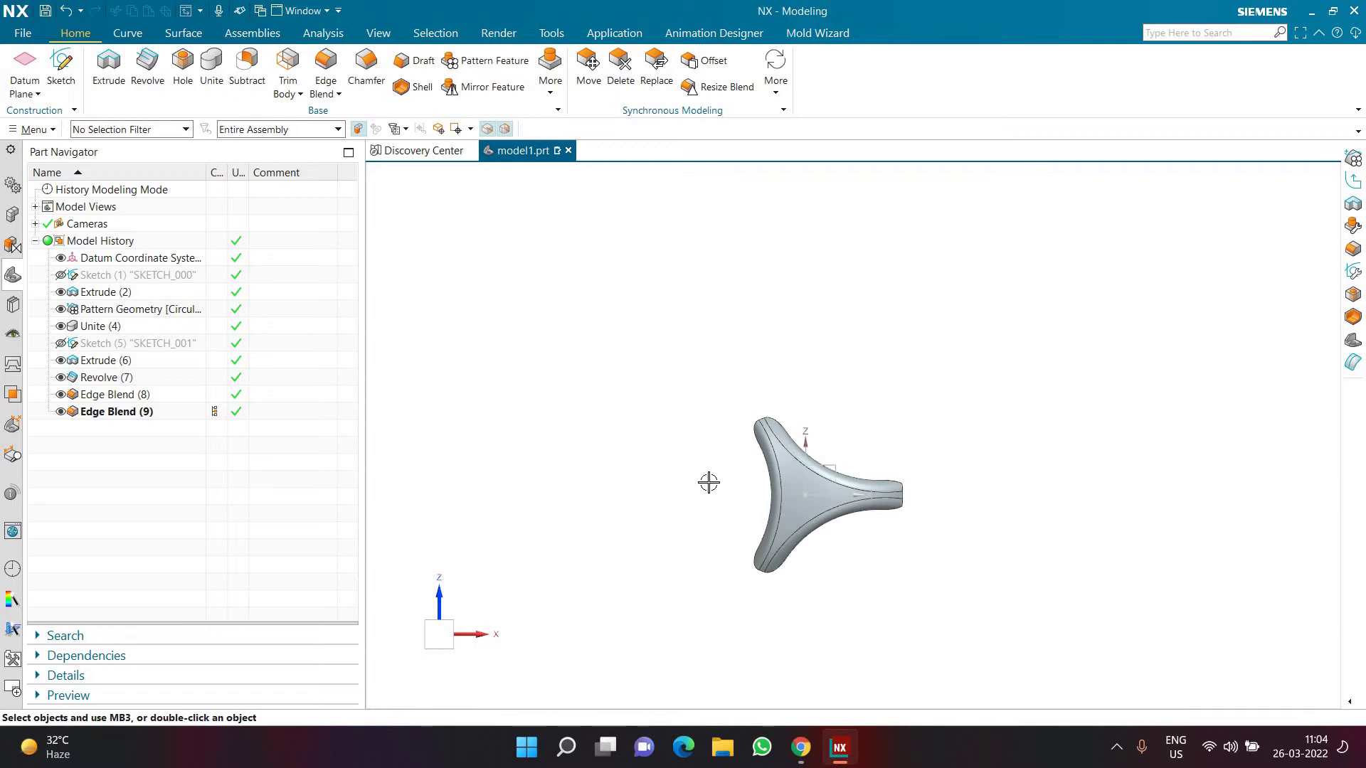
{"action": "middle_click_drag", "start_coordinate": [873, 446], "coordinate": [792, 514]}
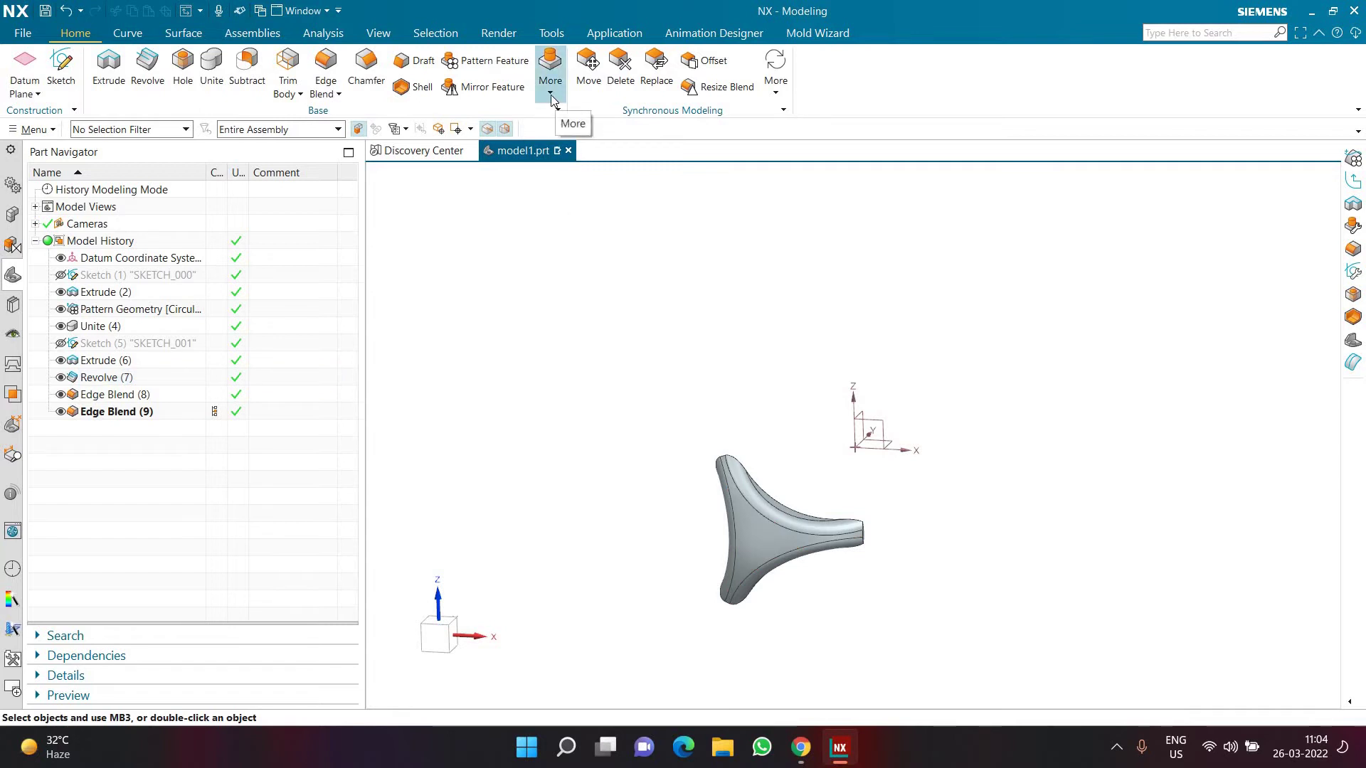
{"action": "left_click", "coordinate": [551, 95]}
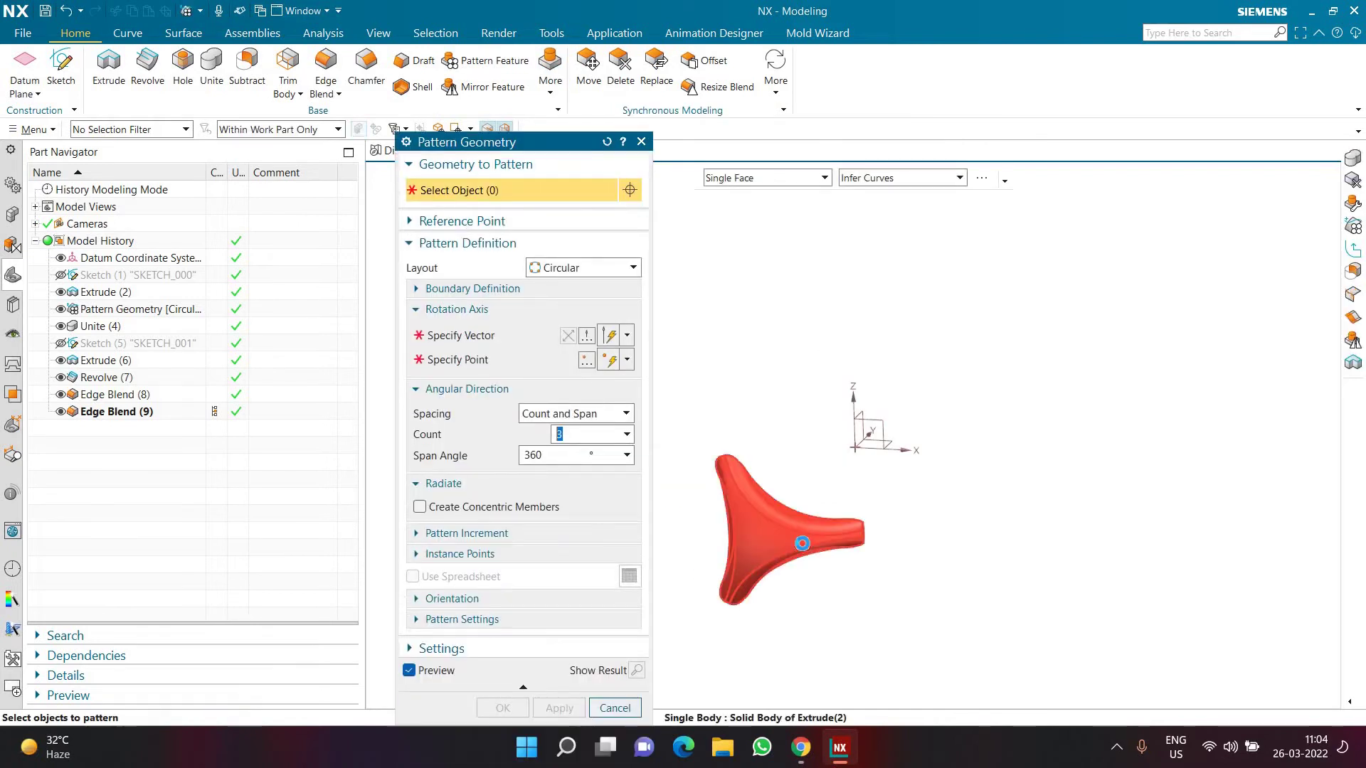
{"action": "left_click", "coordinate": [783, 545]}
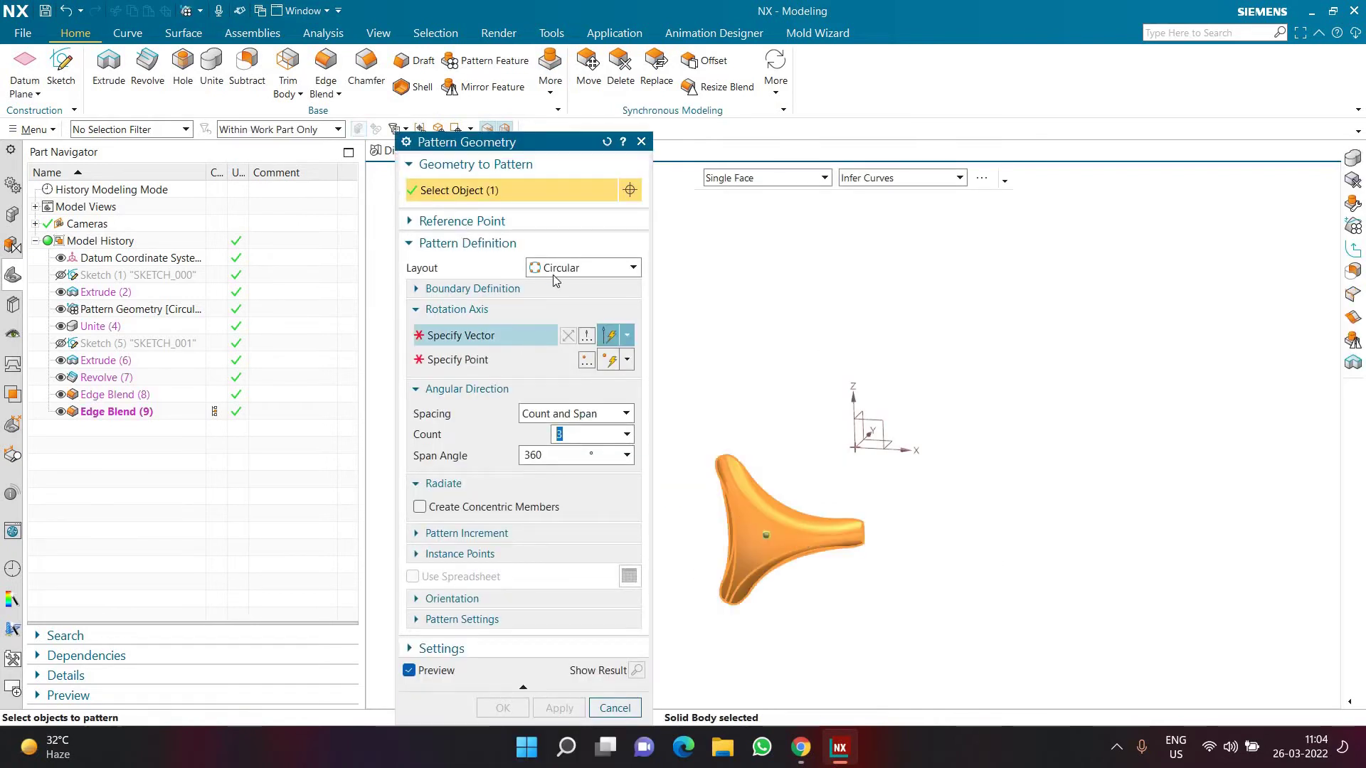
{"action": "left_click", "coordinate": [523, 336]}
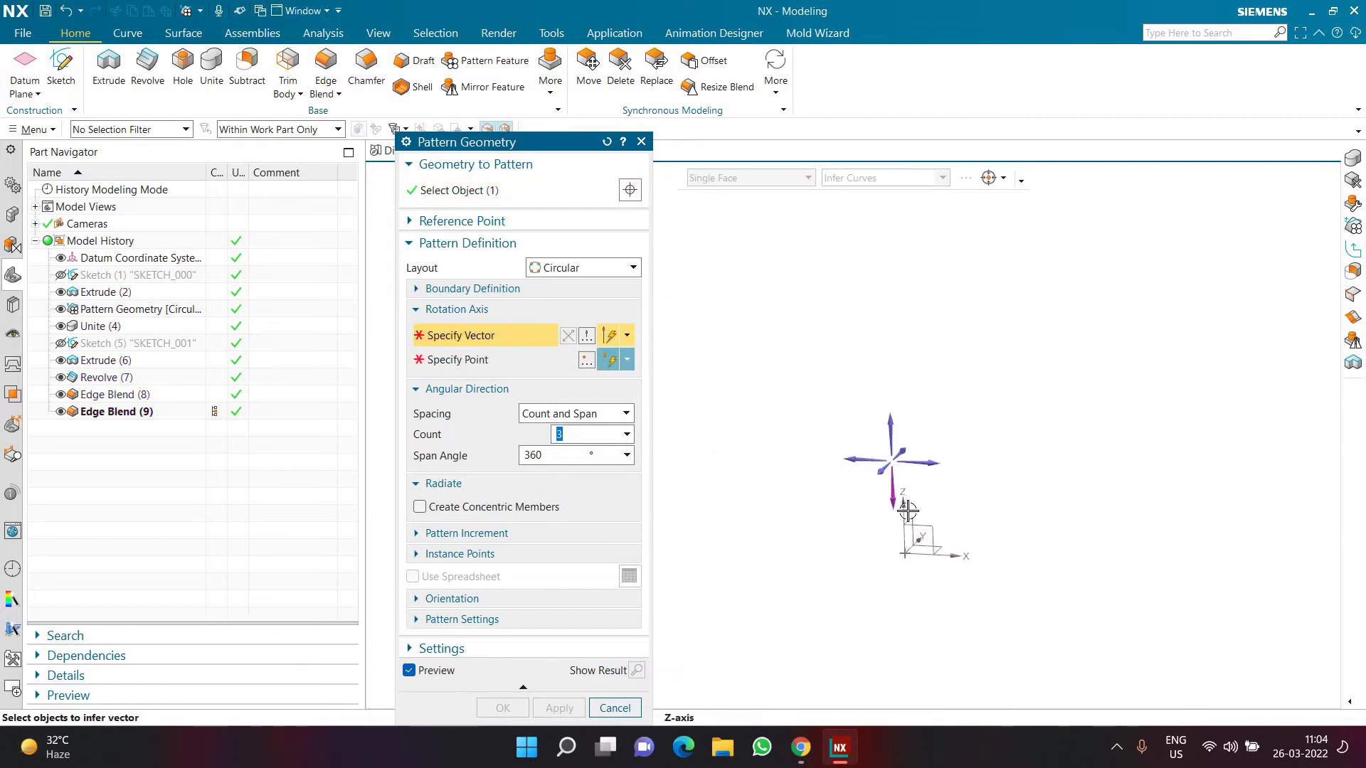
{"action": "left_click", "coordinate": [906, 510]}
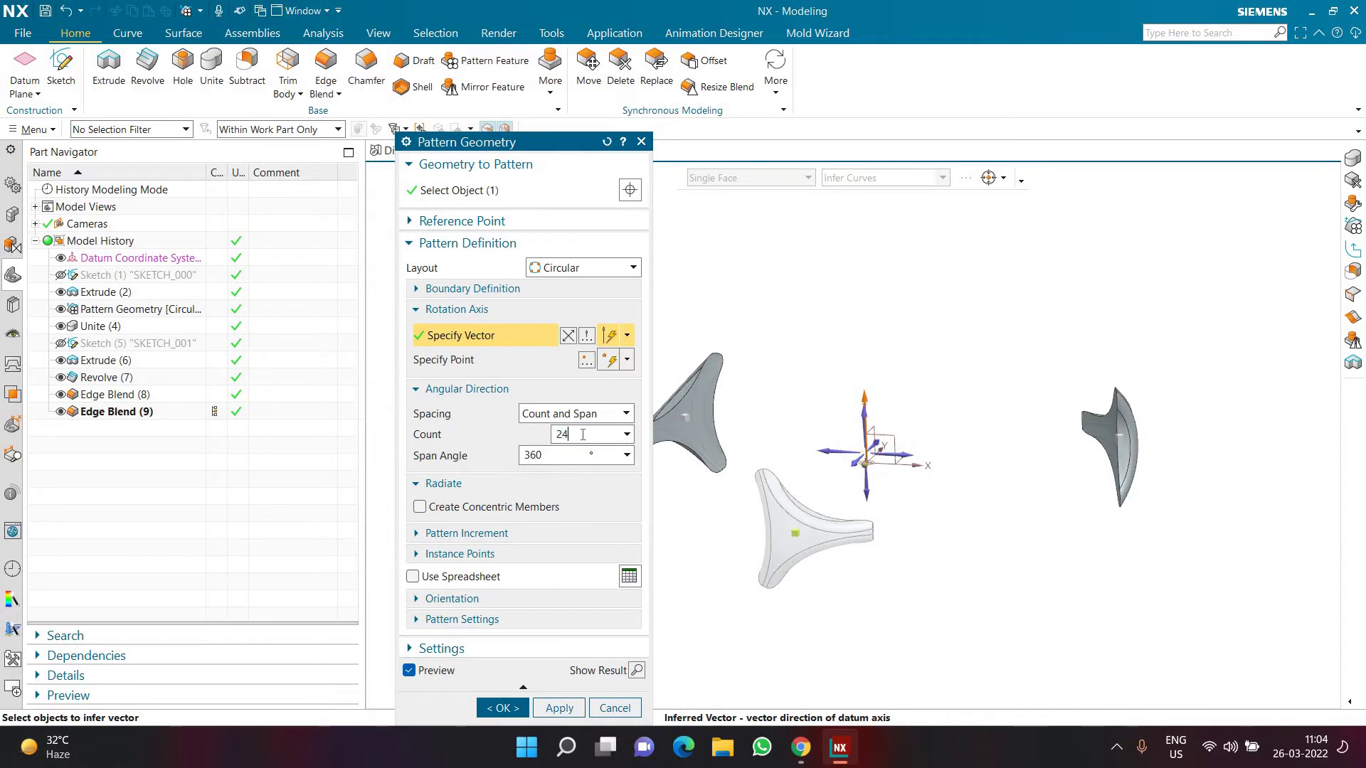
{"action": "key", "text": "Return"}
{"action": "scroll", "coordinate": [737, 644], "scroll_direction": "up", "scroll_amount": 2}
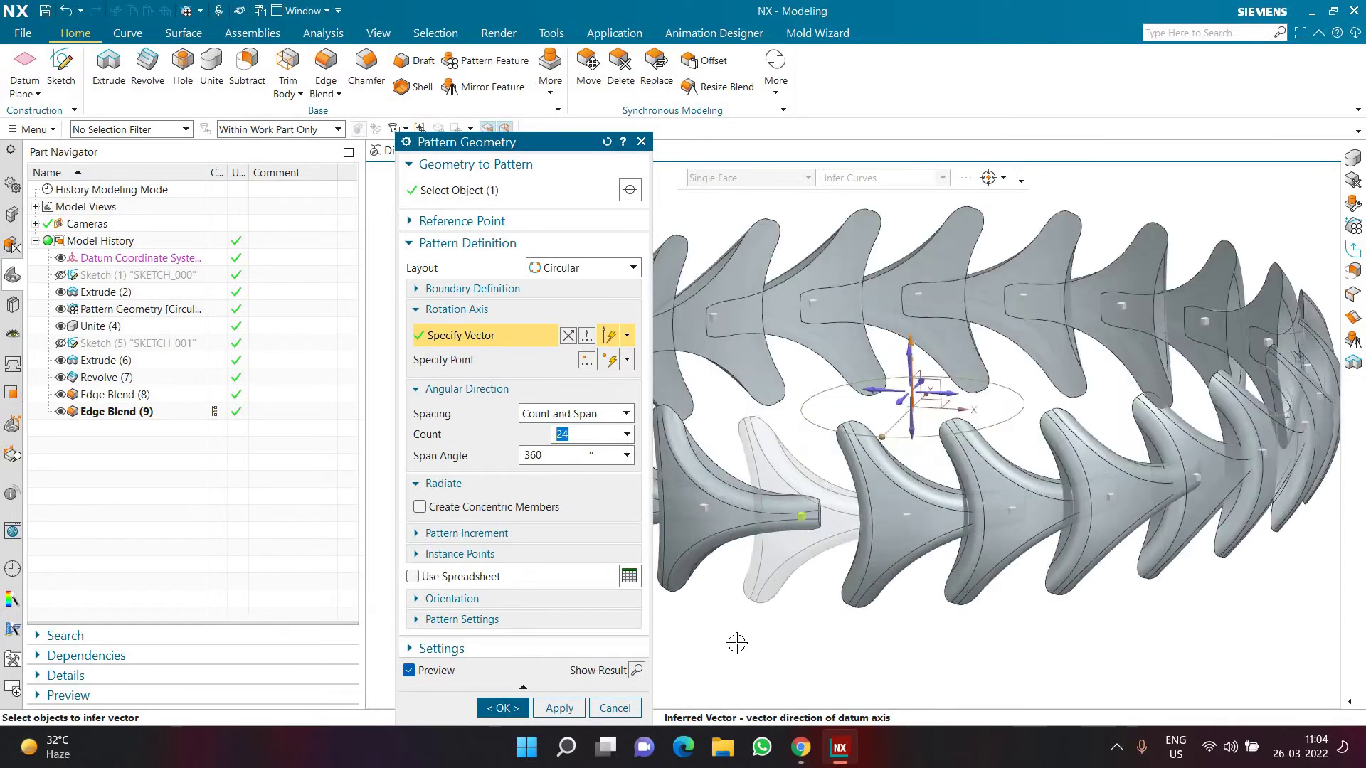
{"action": "key", "text": "F8"}
{"action": "scroll", "coordinate": [936, 445], "scroll_direction": "up", "scroll_amount": 5}
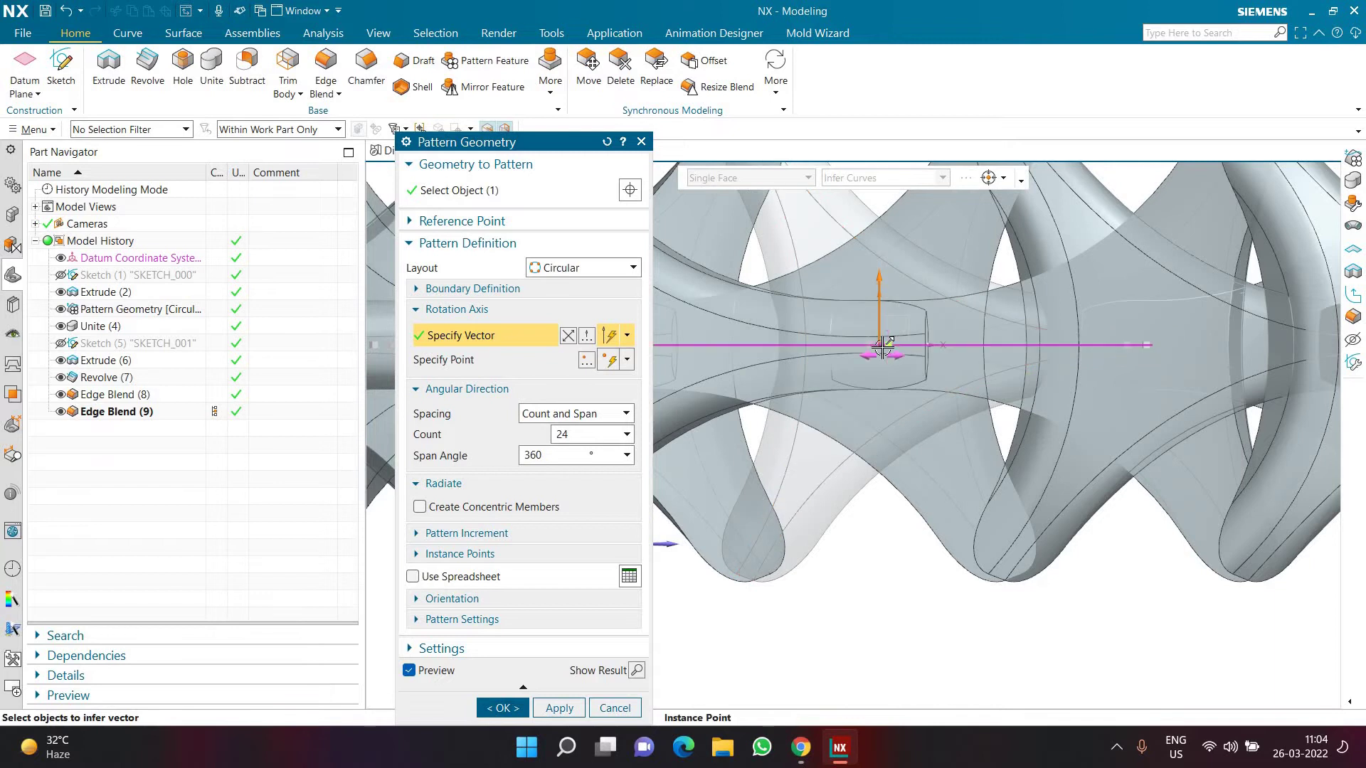
{"action": "scroll", "coordinate": [817, 372], "scroll_direction": "down", "scroll_amount": 5}
{"action": "scroll", "coordinate": [813, 373], "scroll_direction": "up", "scroll_amount": 2}
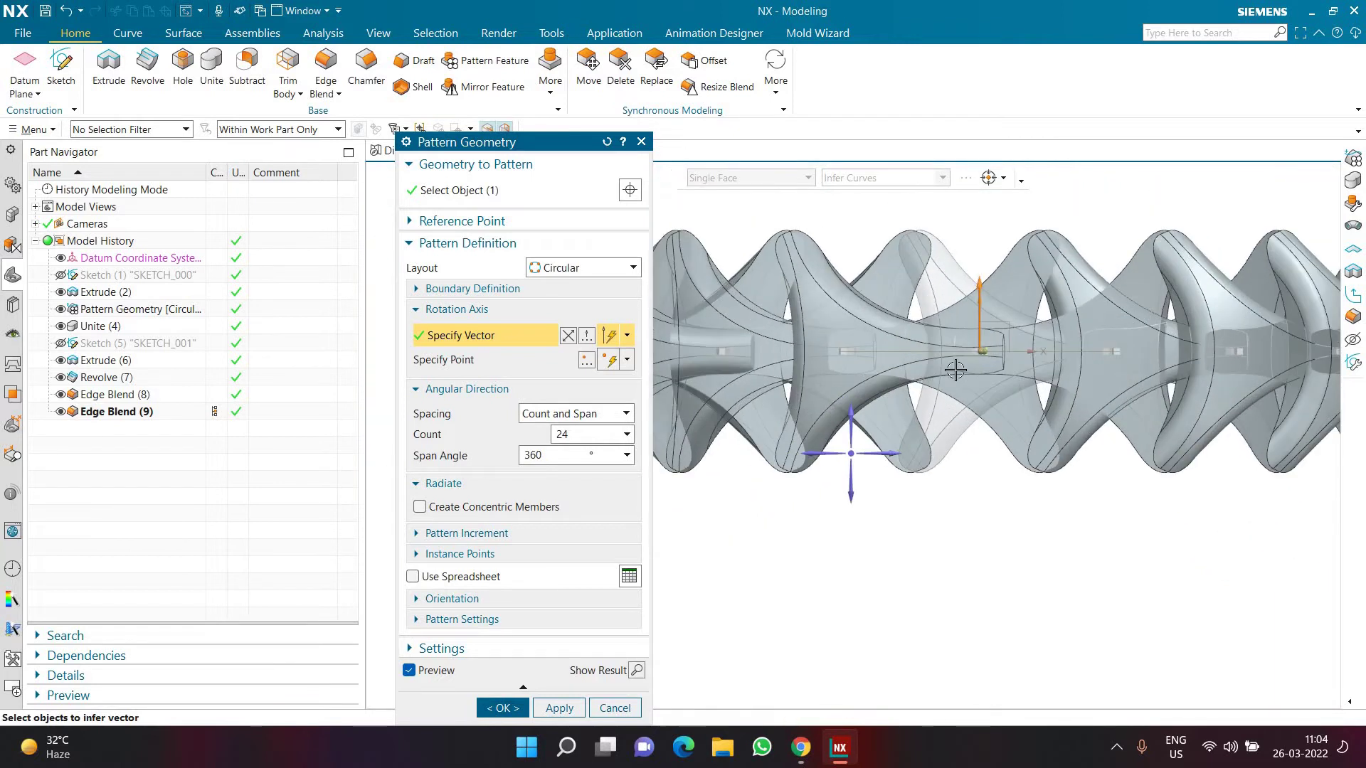
{"action": "scroll", "coordinate": [945, 457], "scroll_direction": "down", "scroll_amount": 2}
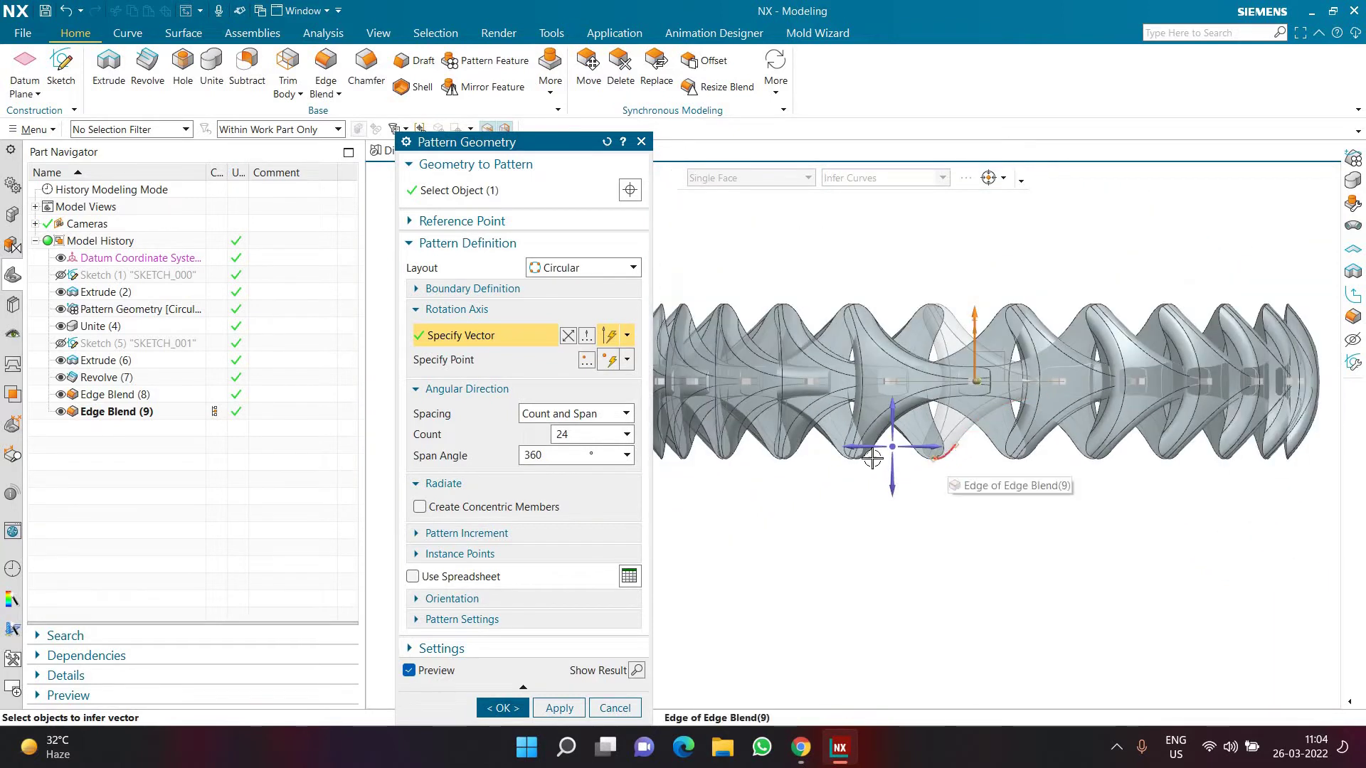
{"action": "left_click", "coordinate": [615, 708]}
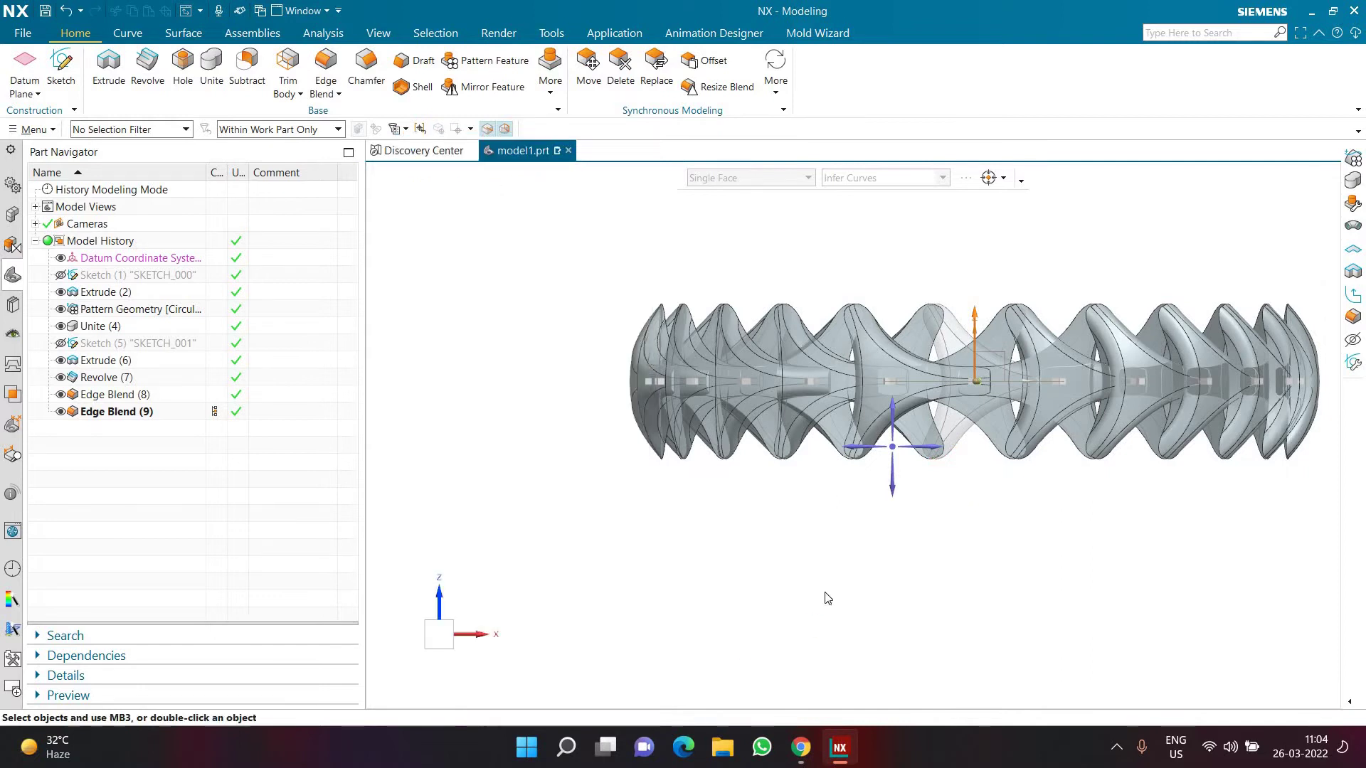
- Set the display color of all objects to dark red in Edit Object Display
{"action": "middle_click_drag", "start_coordinate": [797, 611], "coordinate": [754, 598]}
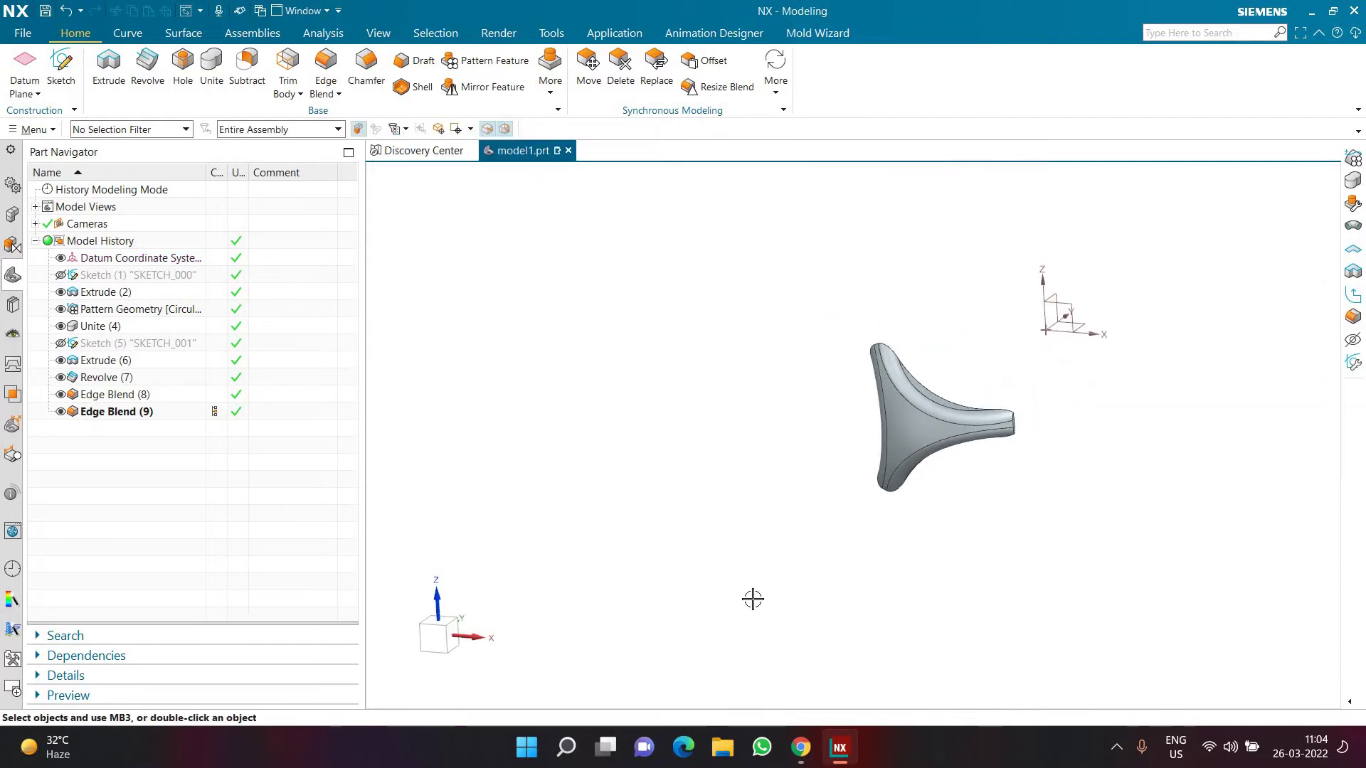
{"action": "key", "text": "ctrl+j"}
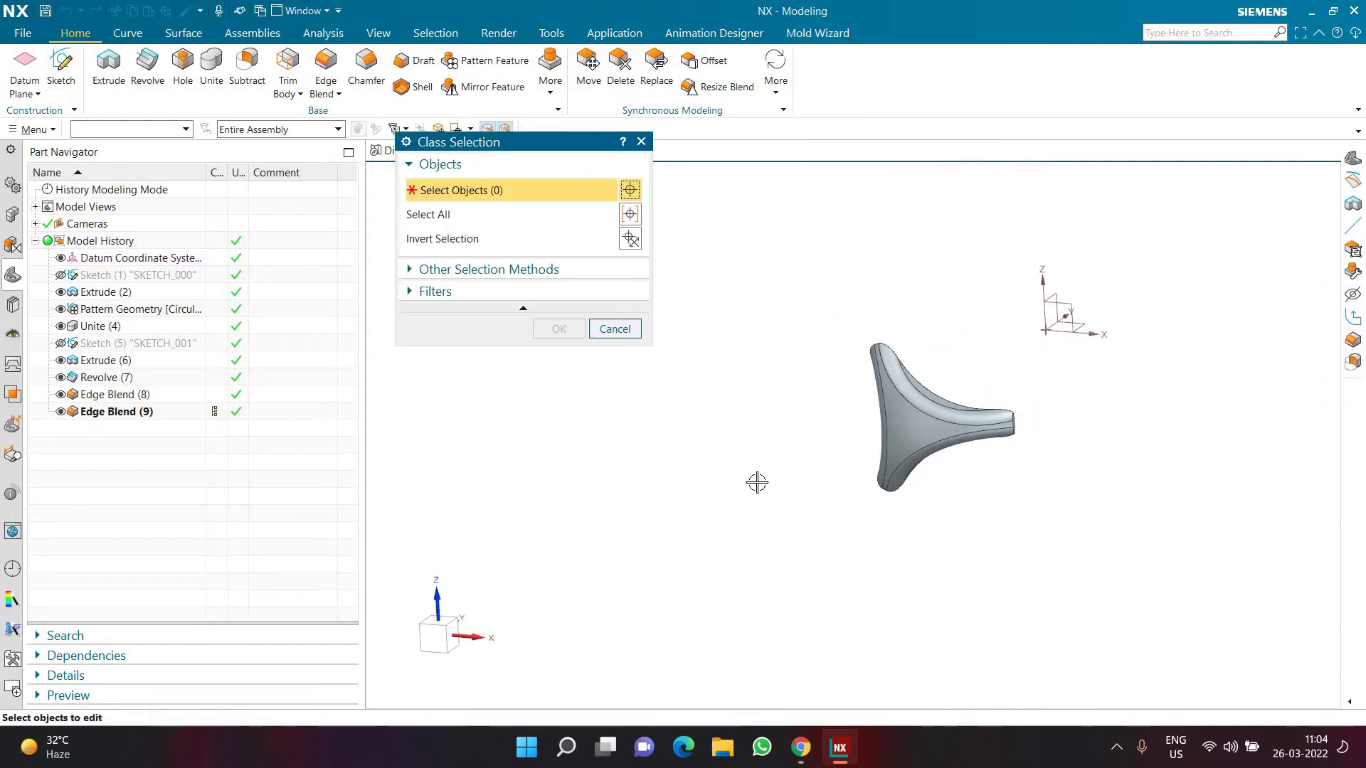
{"action": "key", "text": "ctrl+a"}
{"action": "key", "text": "Return"}
{"action": "left_click", "coordinate": [596, 241]}
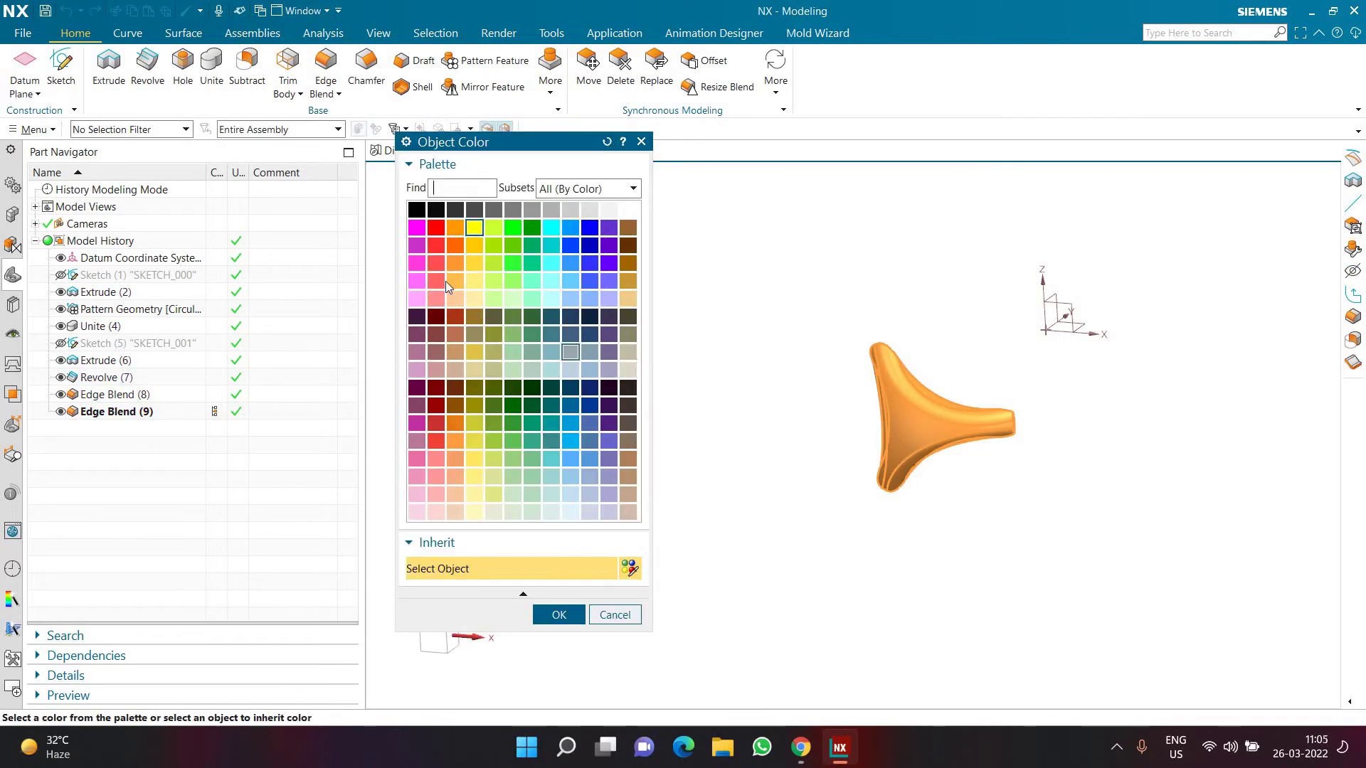
{"action": "left_click", "coordinate": [559, 616]}
{"action": "left_click", "coordinate": [559, 629]}
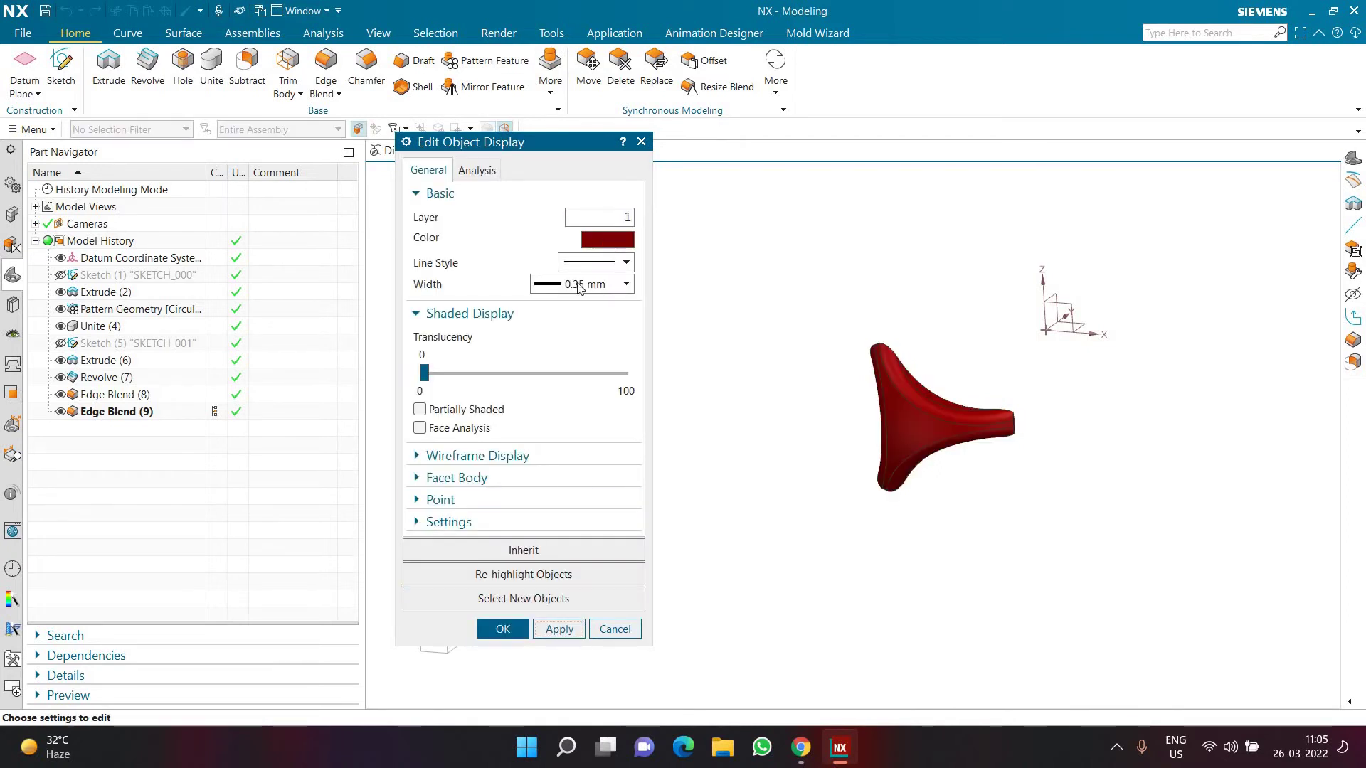
- Change the object display color to pink and close the display settings
{"action": "left_click", "coordinate": [607, 240]}
{"action": "left_click", "coordinate": [416, 459]}
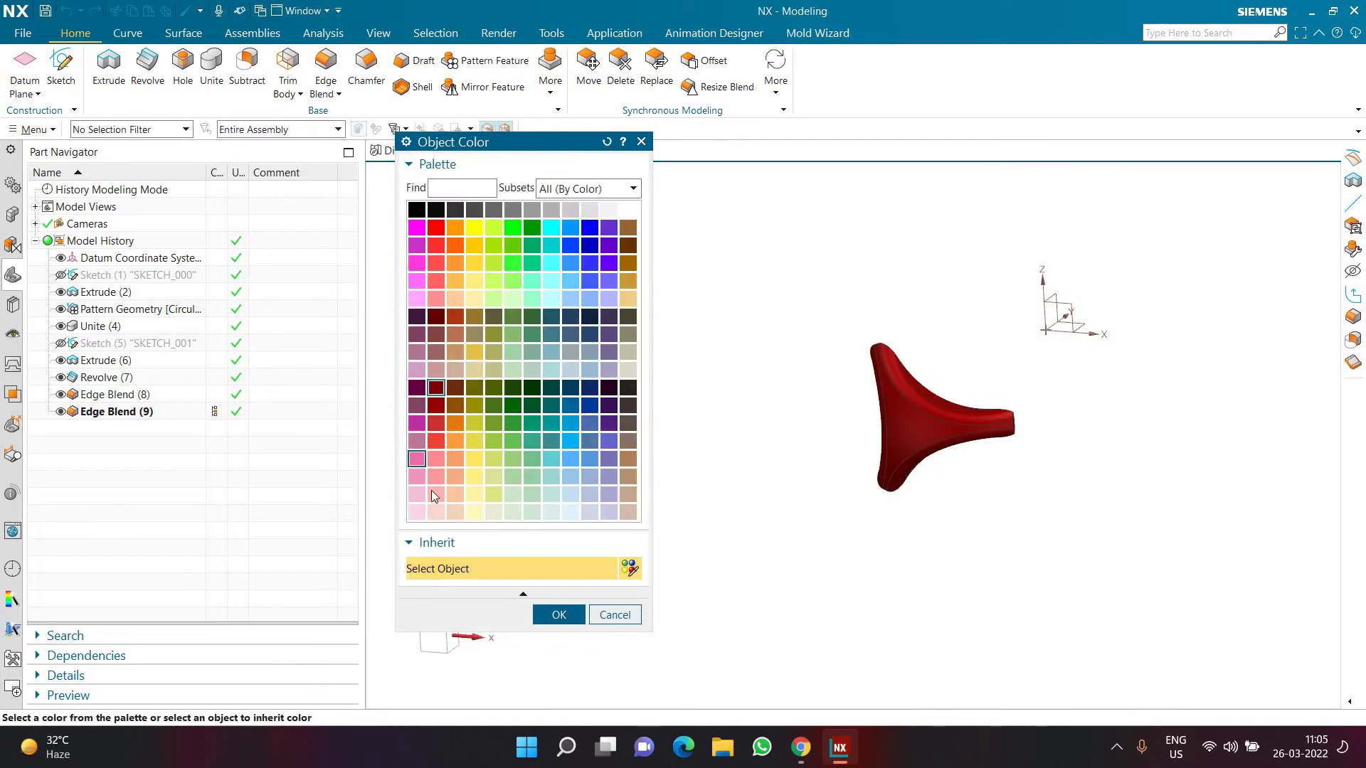
{"action": "left_click", "coordinate": [559, 617]}
{"action": "left_click", "coordinate": [559, 629]}
{"action": "key", "text": "Escape"}
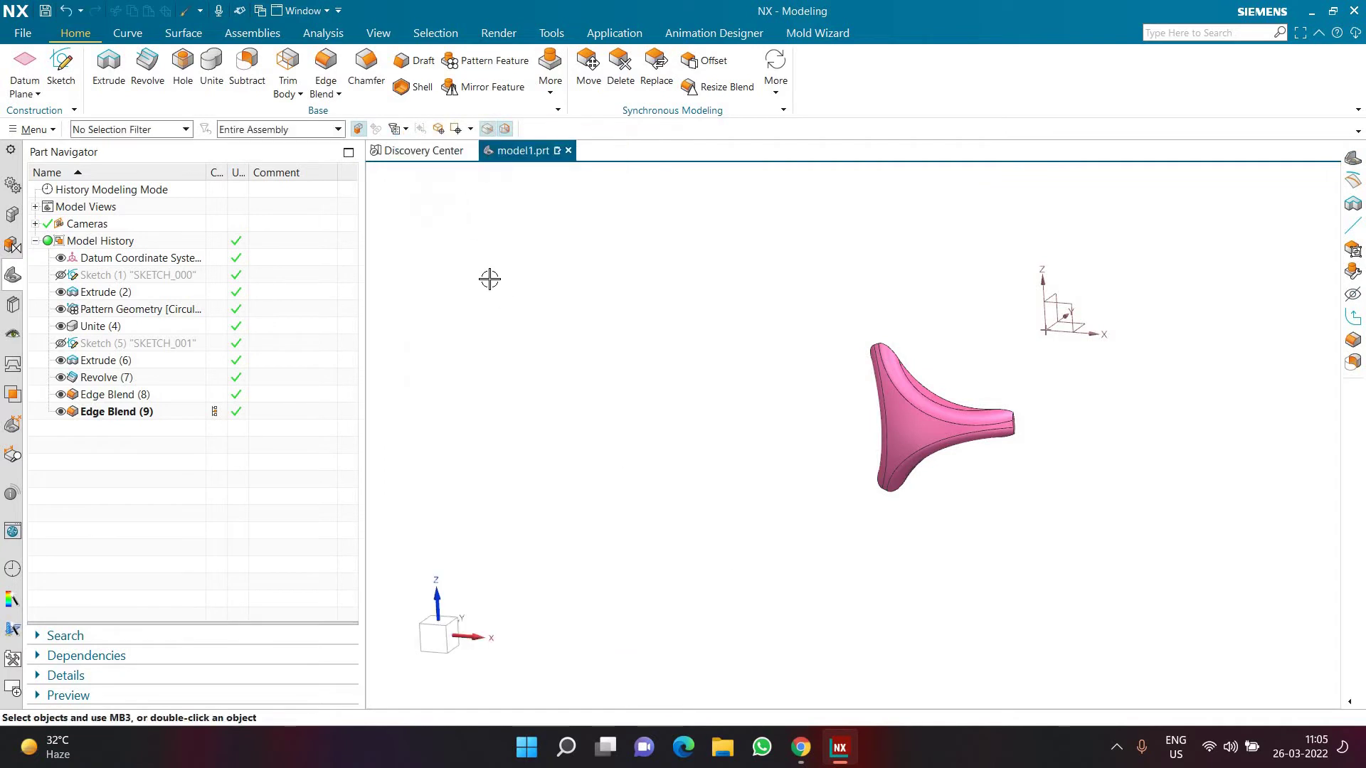
- Set the display color of the three-arm solid body to light green and close the display settings
{"action": "key", "text": "ctrl+j"}
{"action": "left_click", "coordinate": [882, 395]}
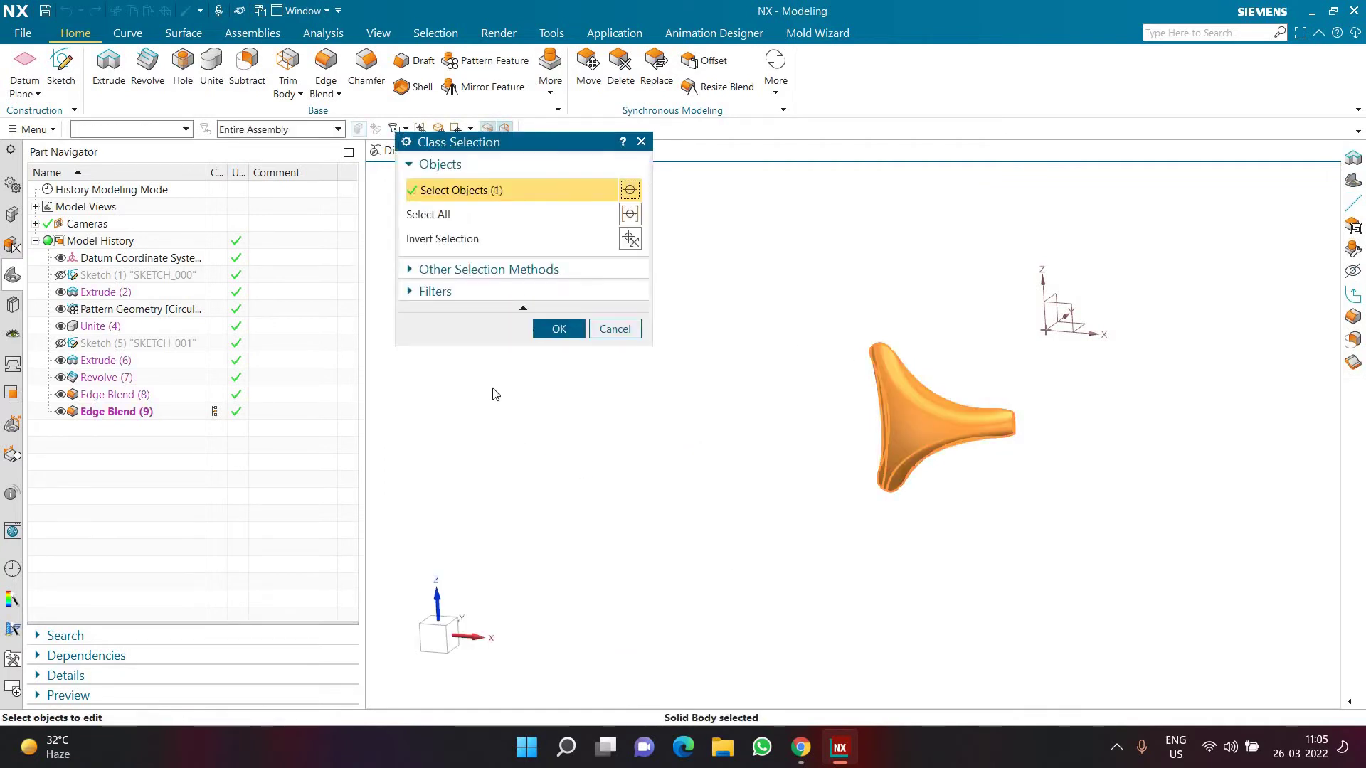
{"action": "left_click", "coordinate": [564, 327]}
{"action": "left_click", "coordinate": [607, 239]}
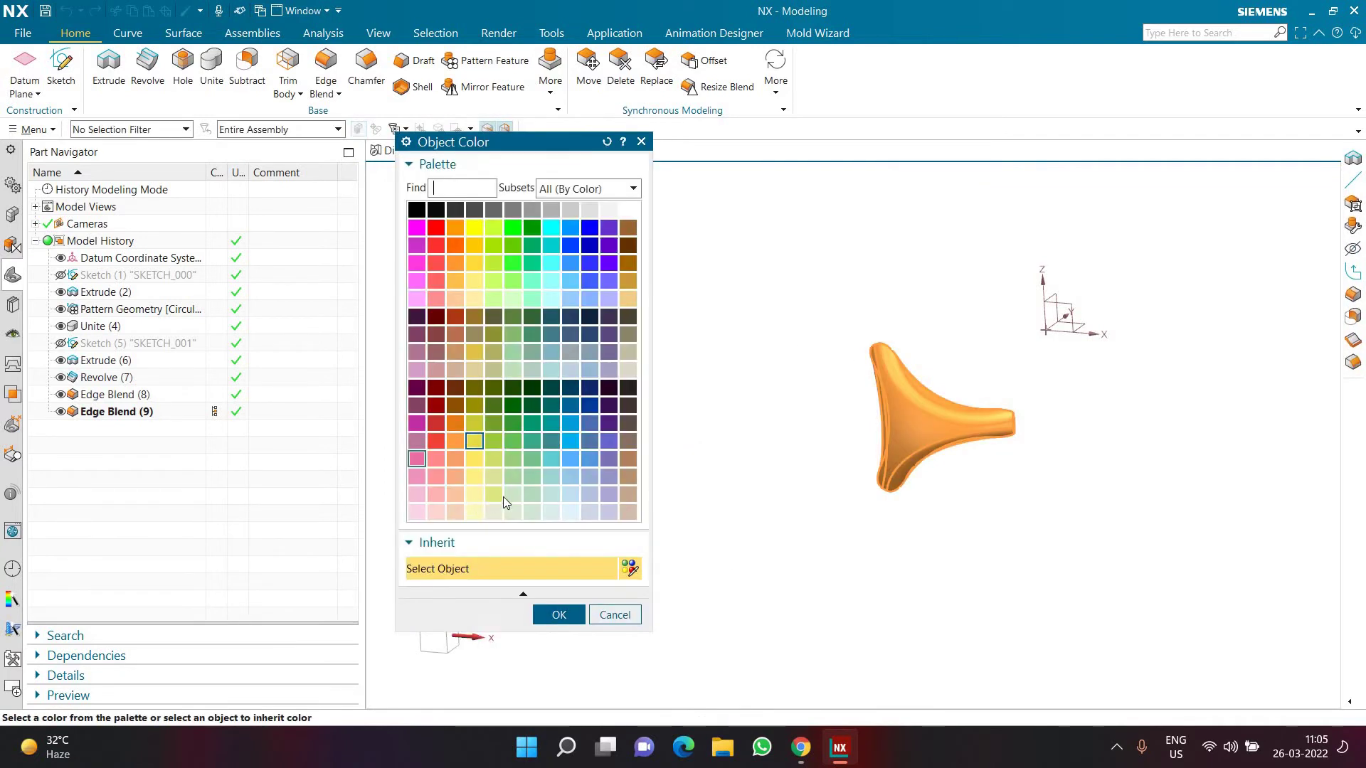
{"action": "left_click", "coordinate": [512, 459]}
{"action": "left_click", "coordinate": [545, 617]}
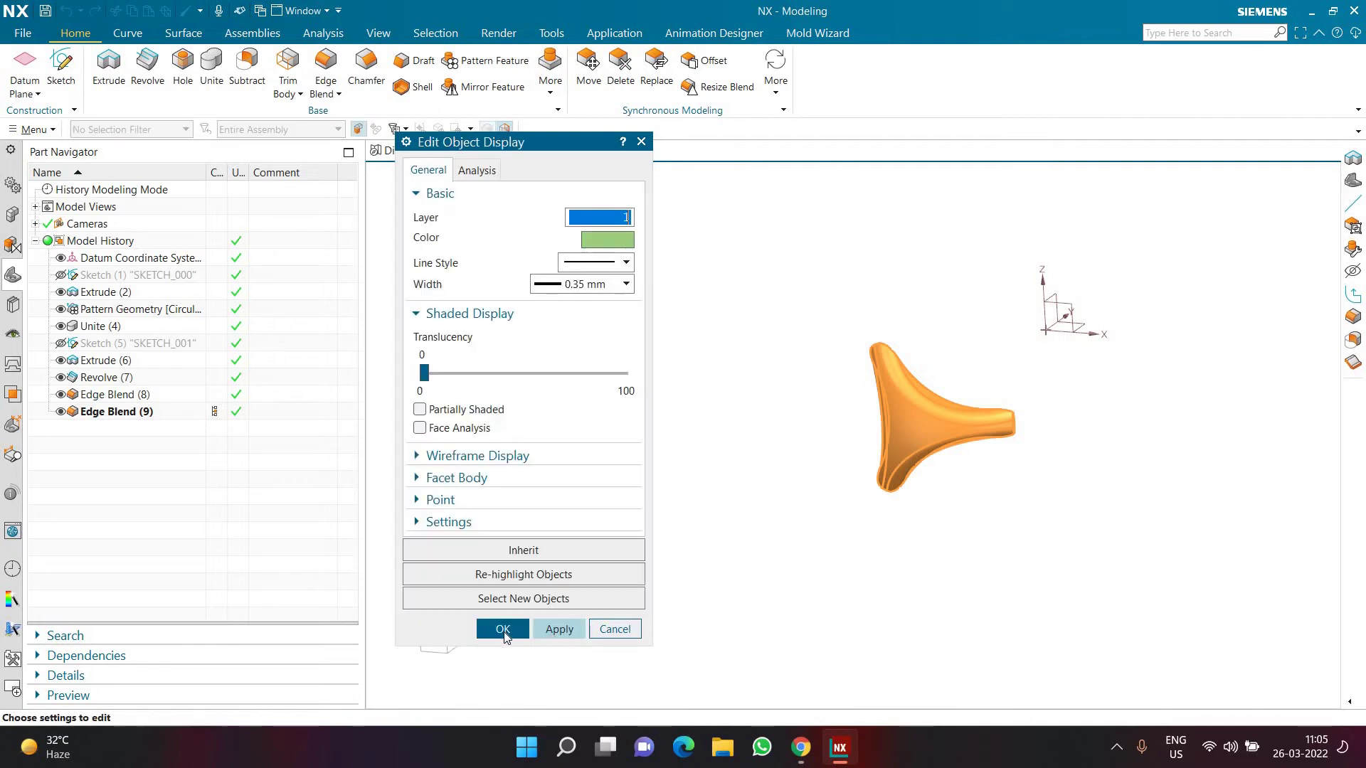
{"action": "left_click", "coordinate": [561, 628]}
{"action": "key", "text": "Escape"}
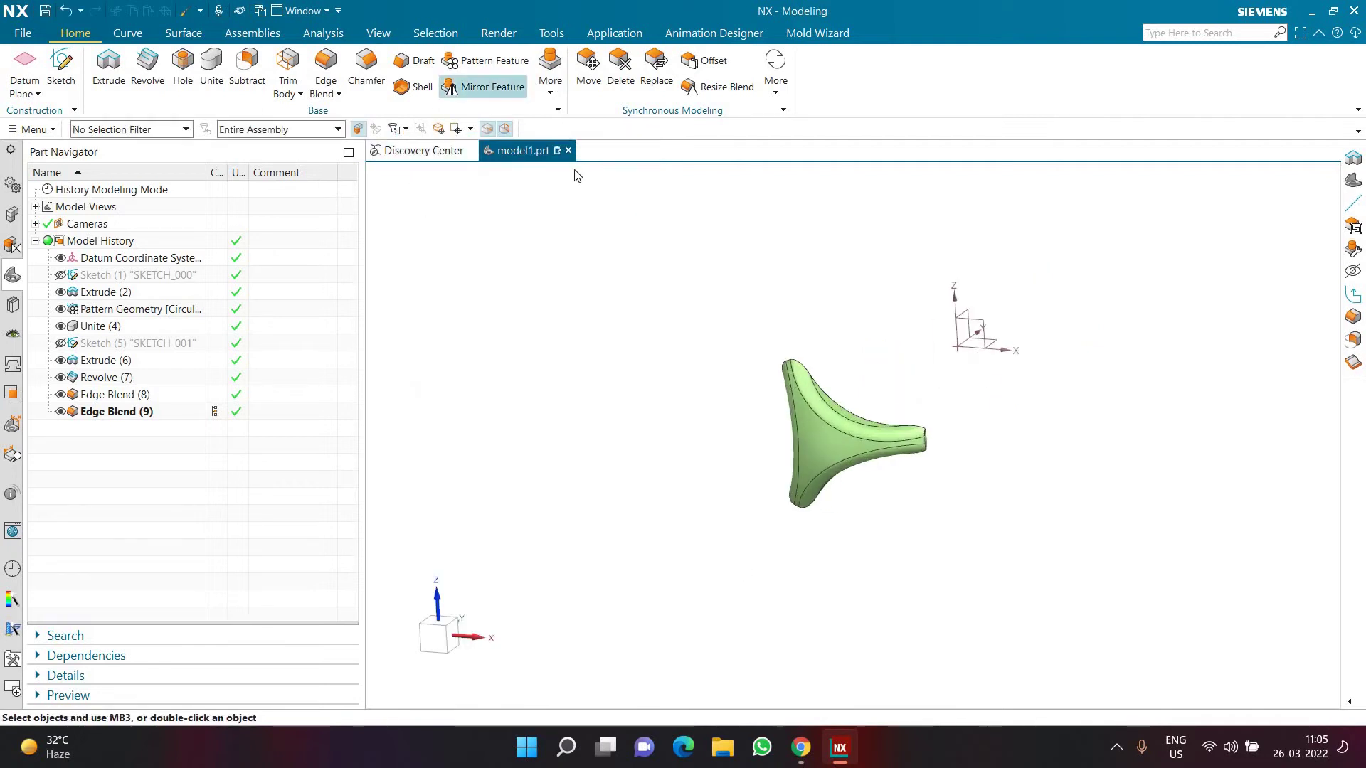
- Create a circular Pattern Geometry of the three-arm body about the datum Z-axis, with count 24 and a 360° span
{"action": "left_click", "coordinate": [551, 72]}
{"action": "left_click", "coordinate": [592, 310]}
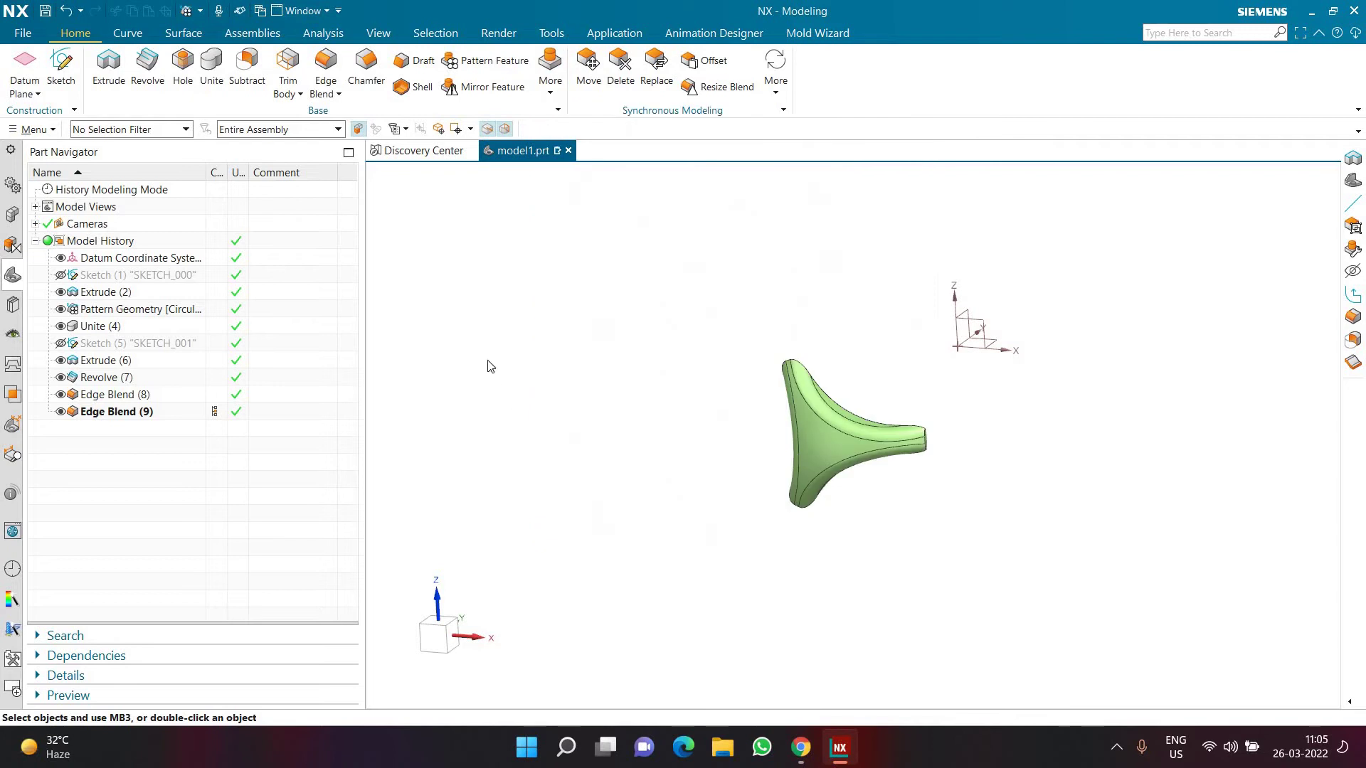
{"action": "left_click", "coordinate": [493, 334]}
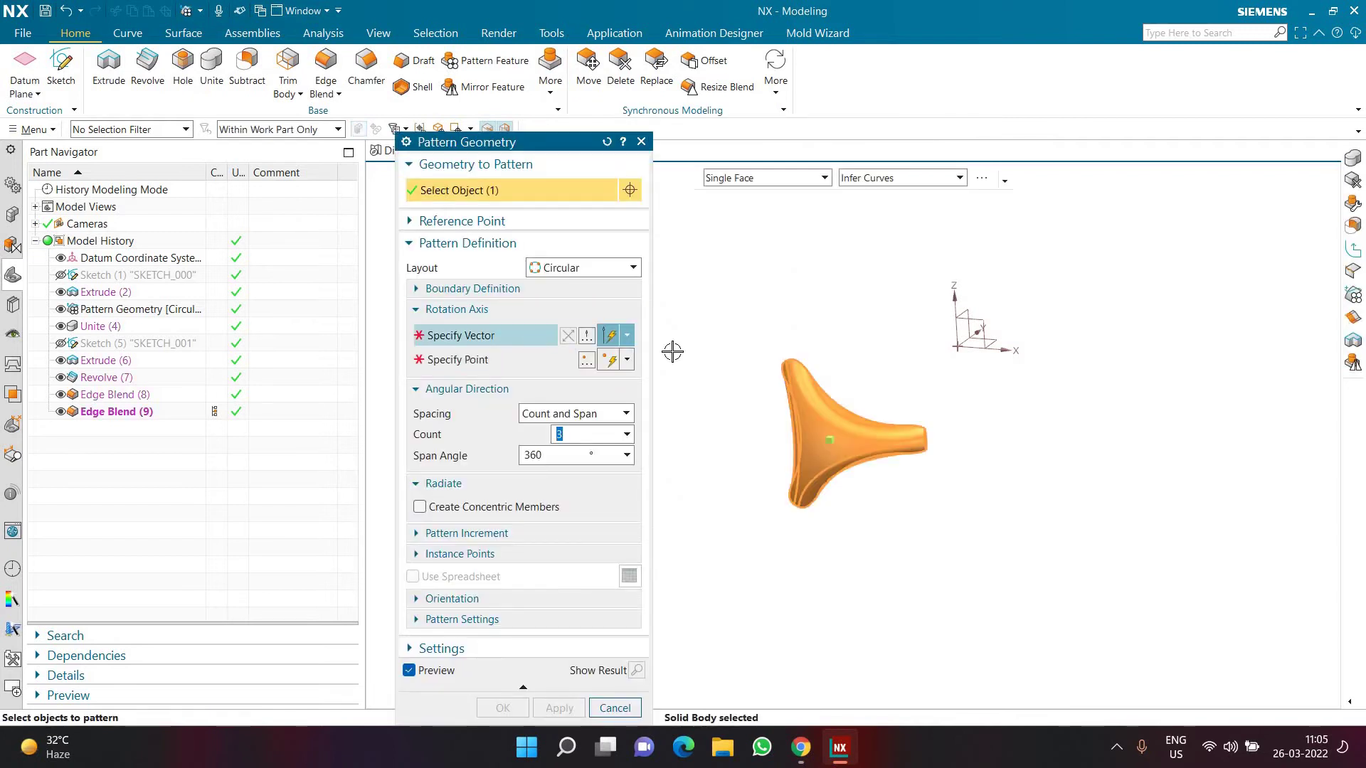
{"action": "left_click", "coordinate": [959, 300]}
{"action": "left_click", "coordinate": [569, 417]}
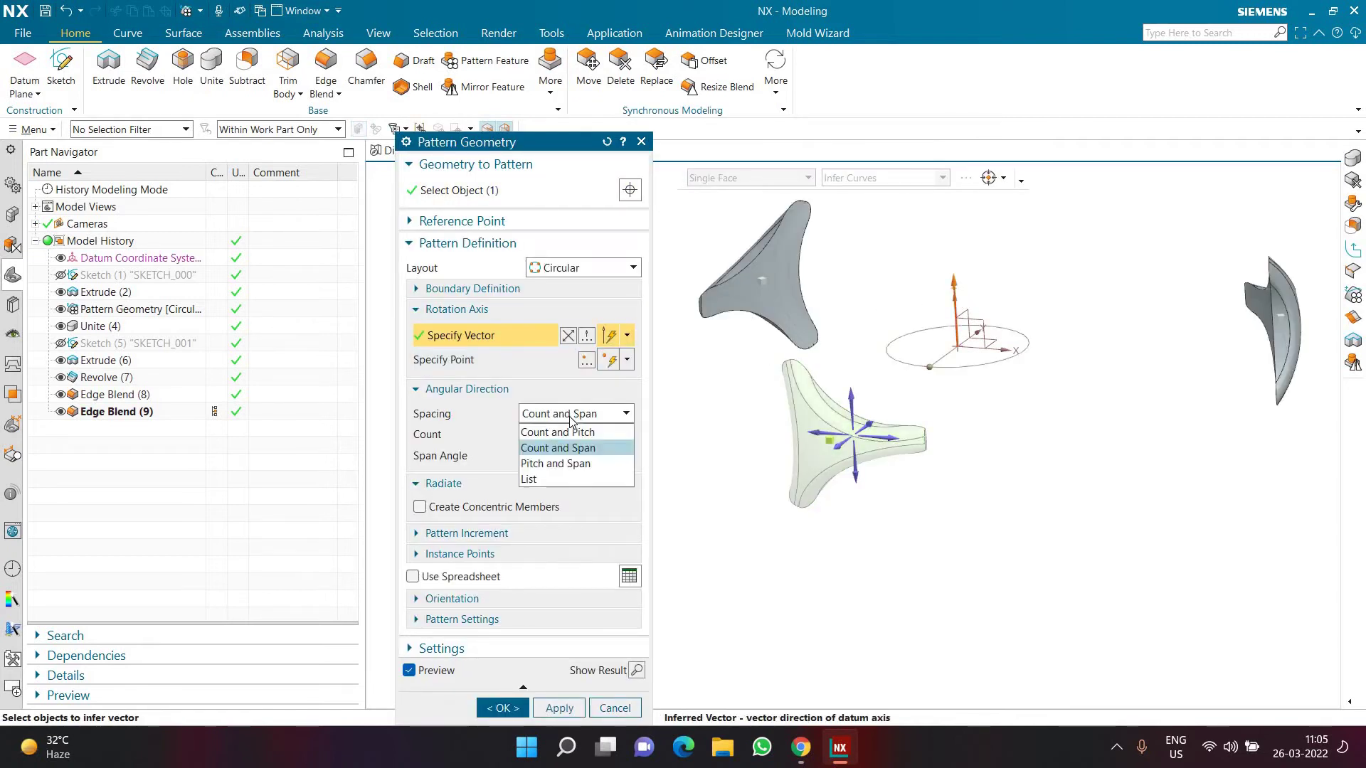
{"action": "left_click", "coordinate": [571, 447]}
{"action": "left_click", "coordinate": [570, 436]}
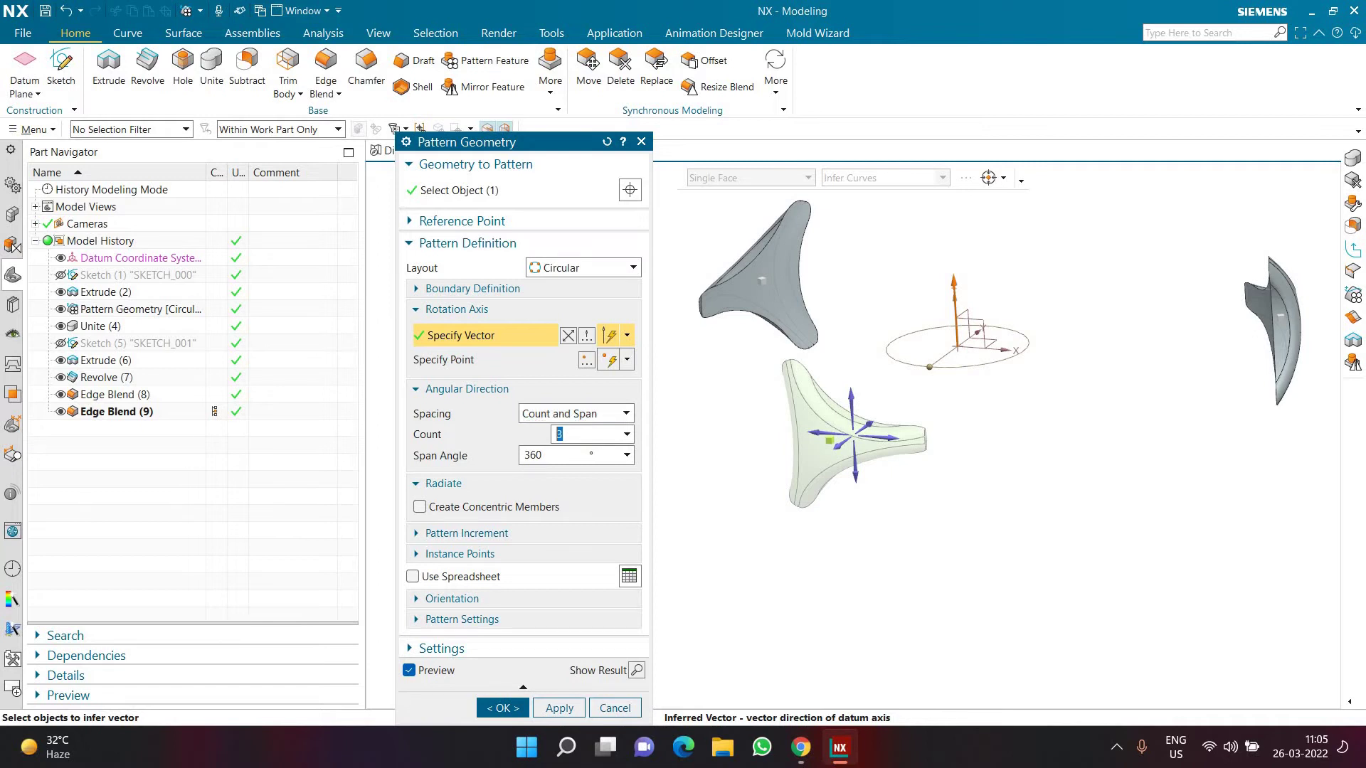
{"action": "type", "text": "24"}
{"action": "left_click", "coordinate": [518, 705]}
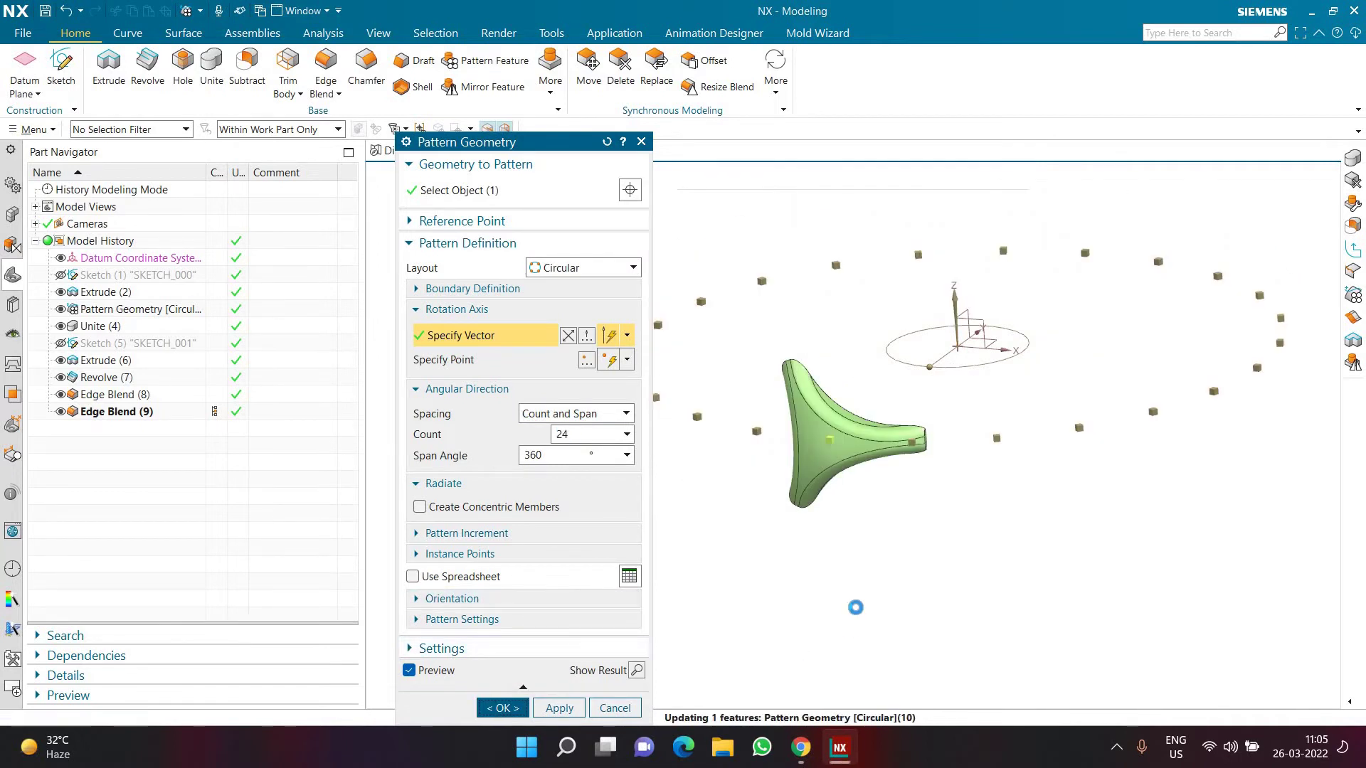
{"action": "key", "text": "ctrl+alt+f"}
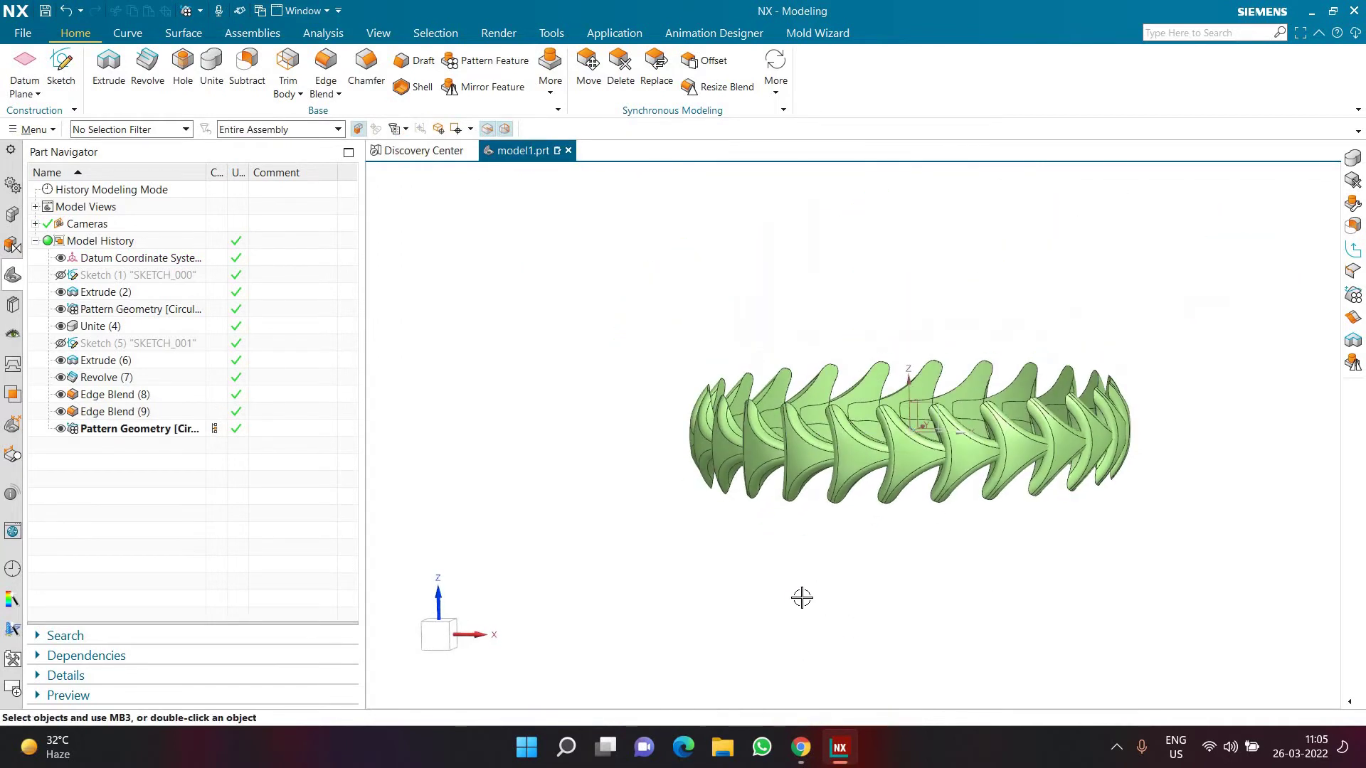
{"action": "scroll", "coordinate": [903, 458], "scroll_direction": "up", "scroll_amount": 2}
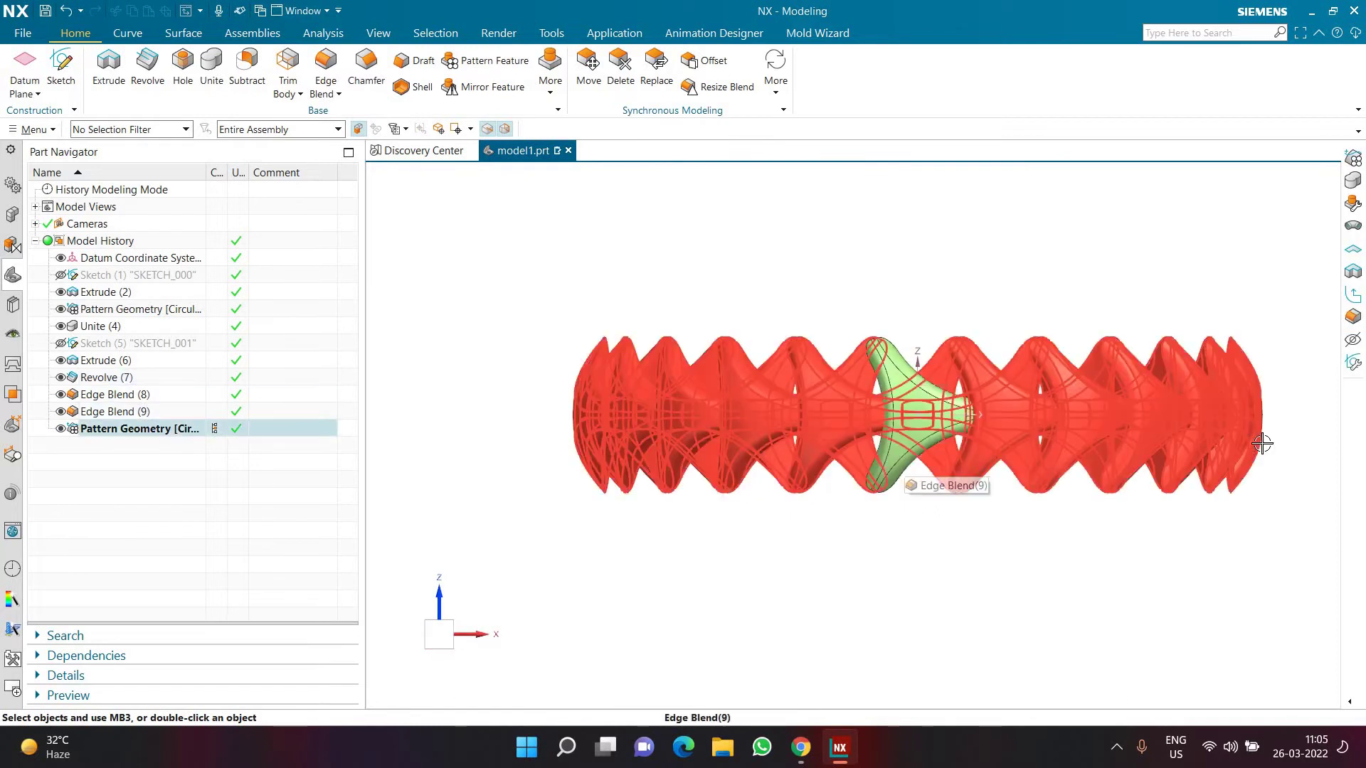
{"action": "scroll", "coordinate": [1032, 583], "scroll_direction": "down", "scroll_amount": 2}
{"action": "scroll", "coordinate": [1031, 583], "scroll_direction": "up", "scroll_amount": 2}
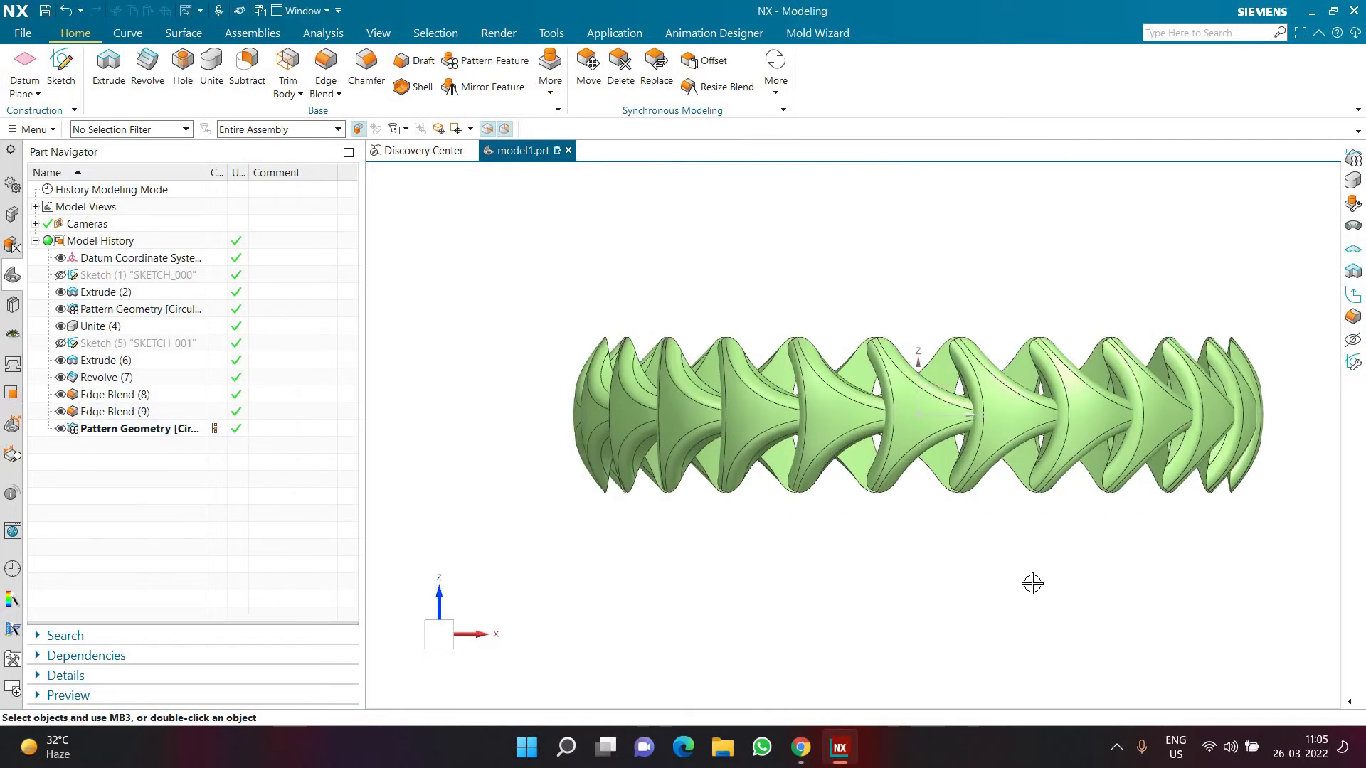
{"action": "scroll", "coordinate": [1013, 417], "scroll_direction": "up", "scroll_amount": 5}
{"action": "scroll", "coordinate": [818, 567], "scroll_direction": "down", "scroll_amount": 5}
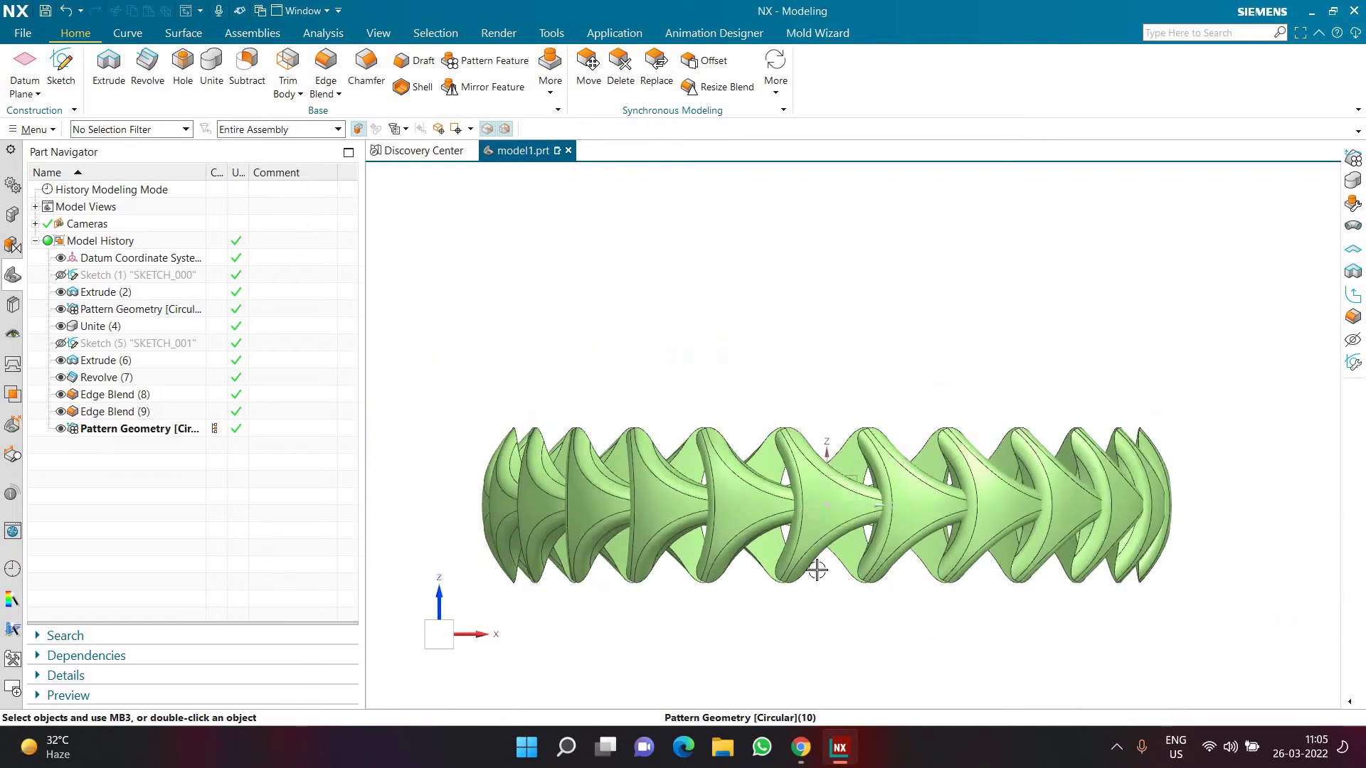
- Calculate 360 divided by 24 in the Windows Calculator, and close it
{"action": "scroll", "coordinate": [810, 569], "scroll_direction": "up", "scroll_amount": 1}
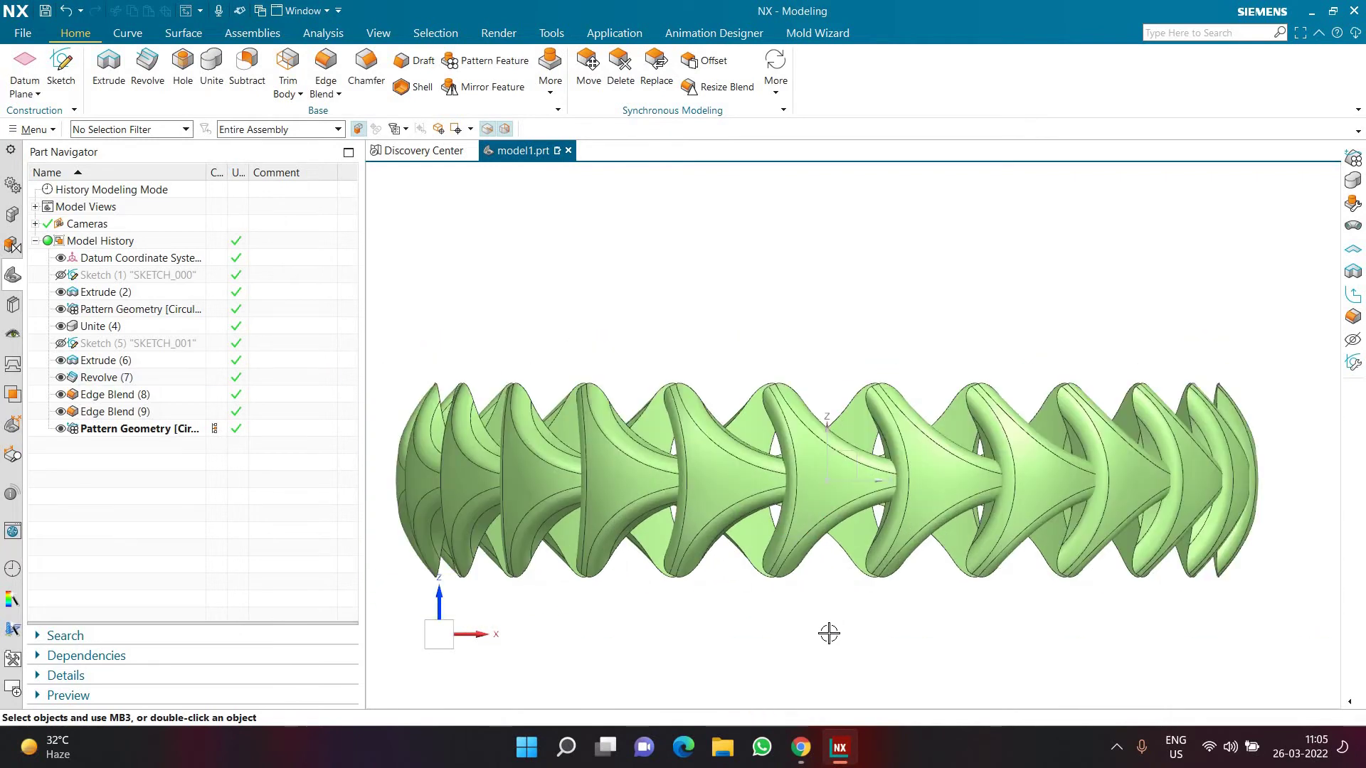
{"action": "key", "text": "super+r"}
{"action": "key", "text": "Return"}
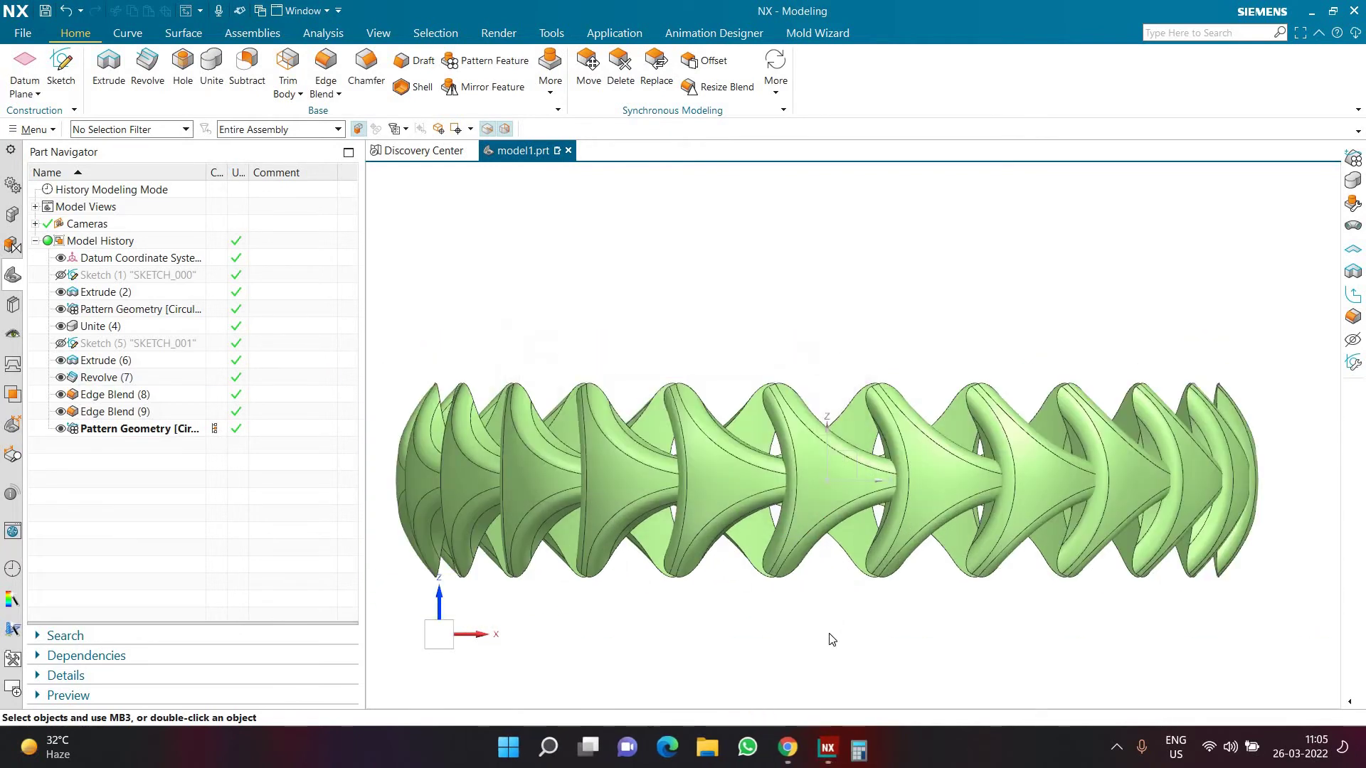
{"action": "type", "text": "360"}
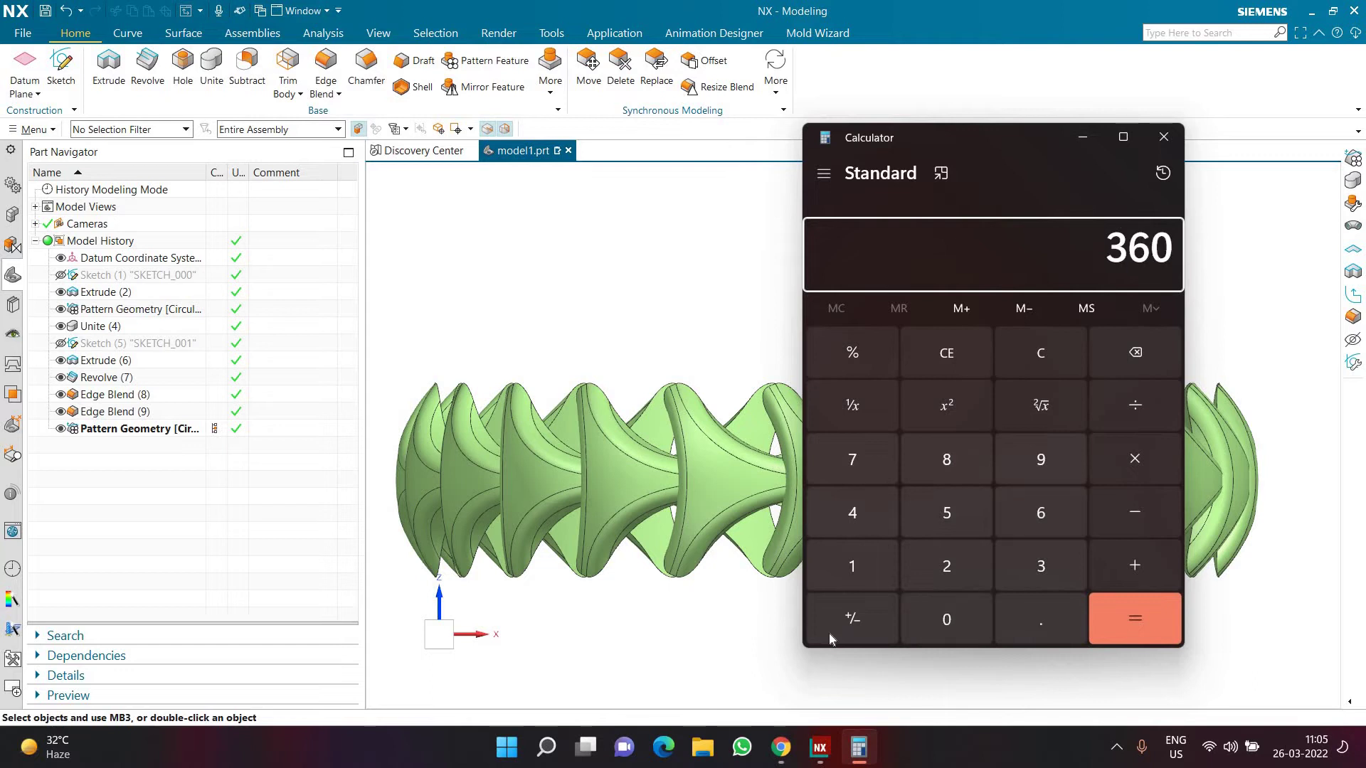
{"action": "type", "text": "/24"}
{"action": "key", "text": "Return"}
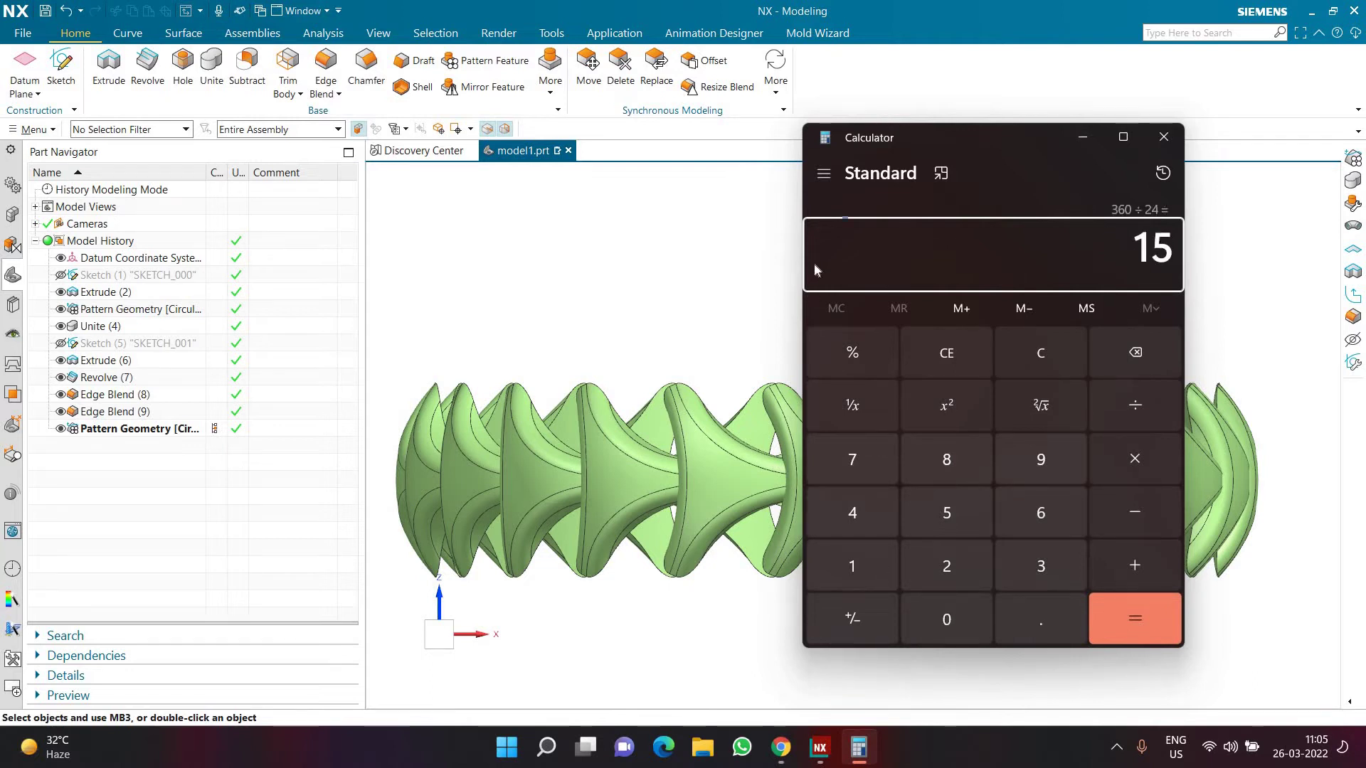
{"action": "left_click_drag", "start_coordinate": [890, 137], "coordinate": [408, 143]}
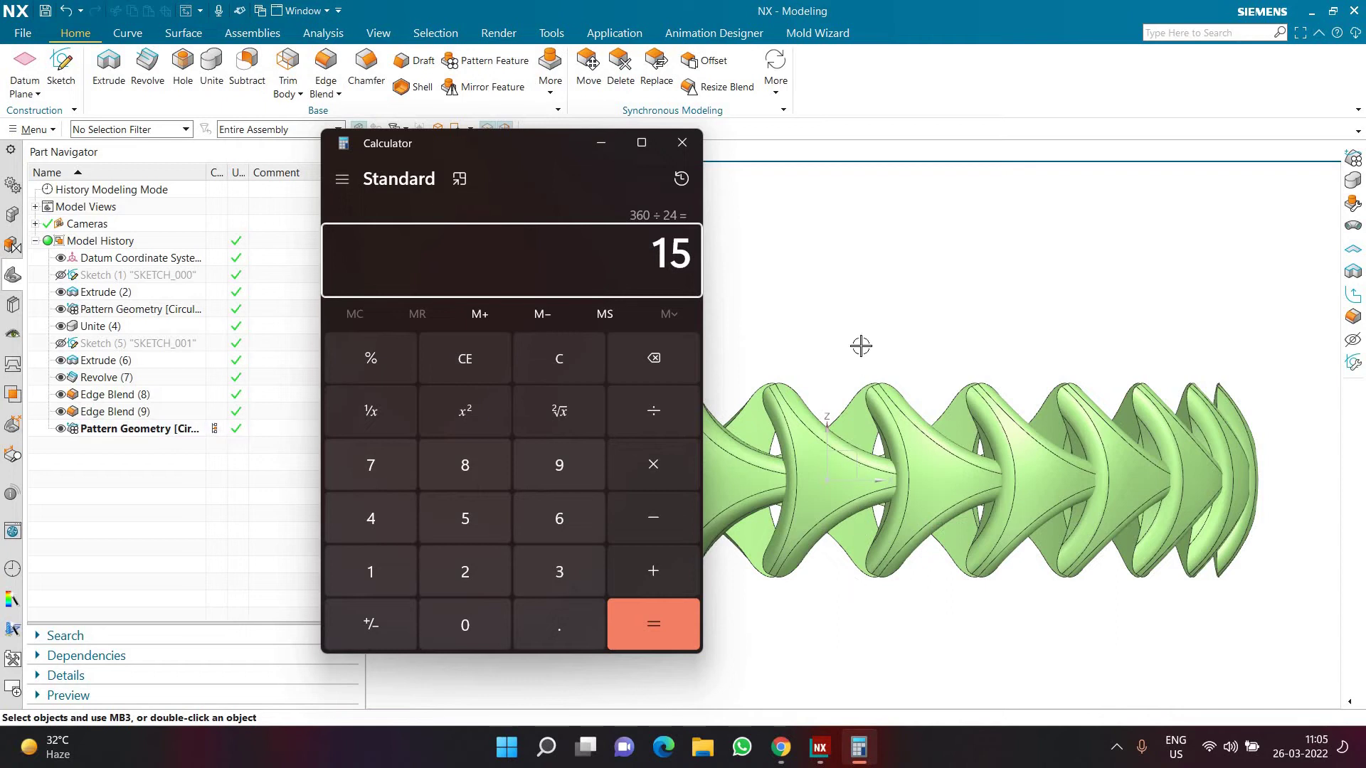
{"action": "left_click", "coordinate": [683, 143]}
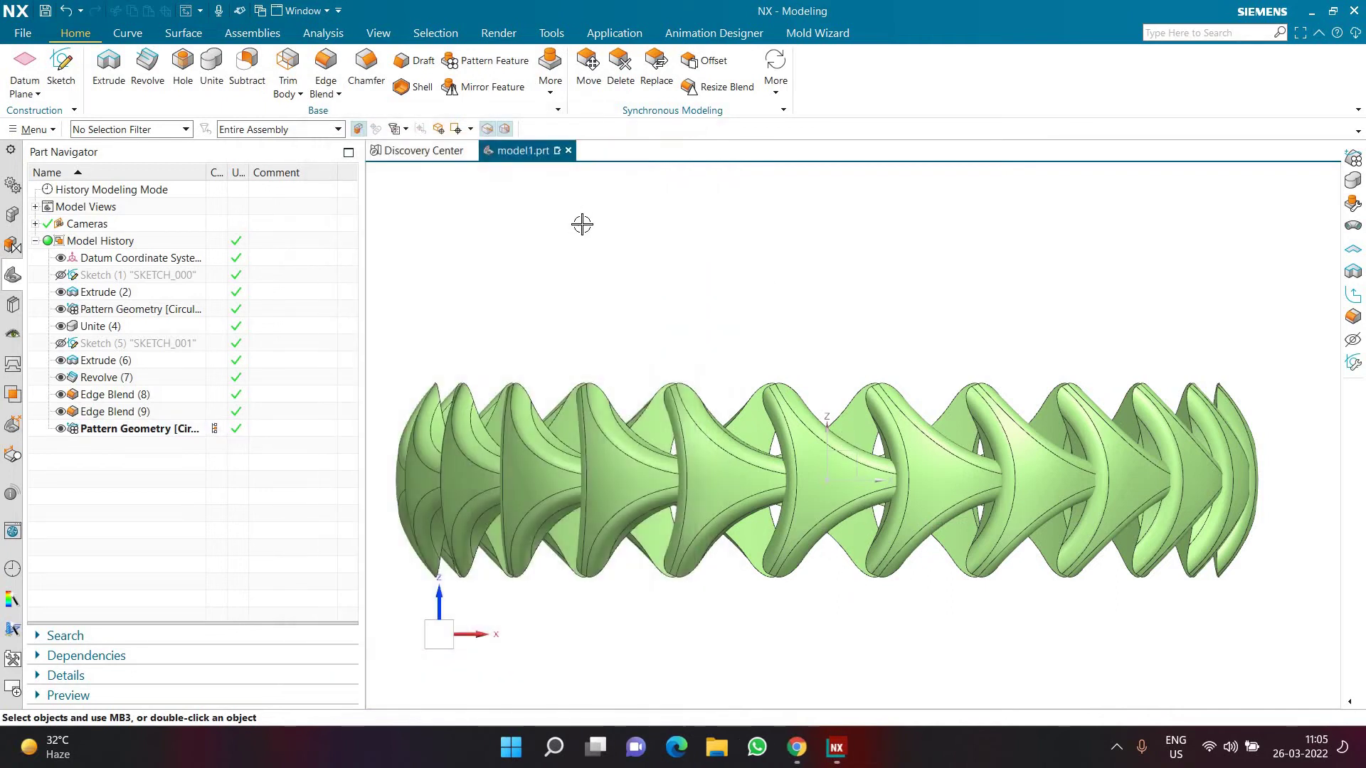
- Create a circular Pattern Geometry of the original three-arm body about the datum Z-axis, with count 2 and a 7.5° span
{"action": "left_click", "coordinate": [547, 94]}
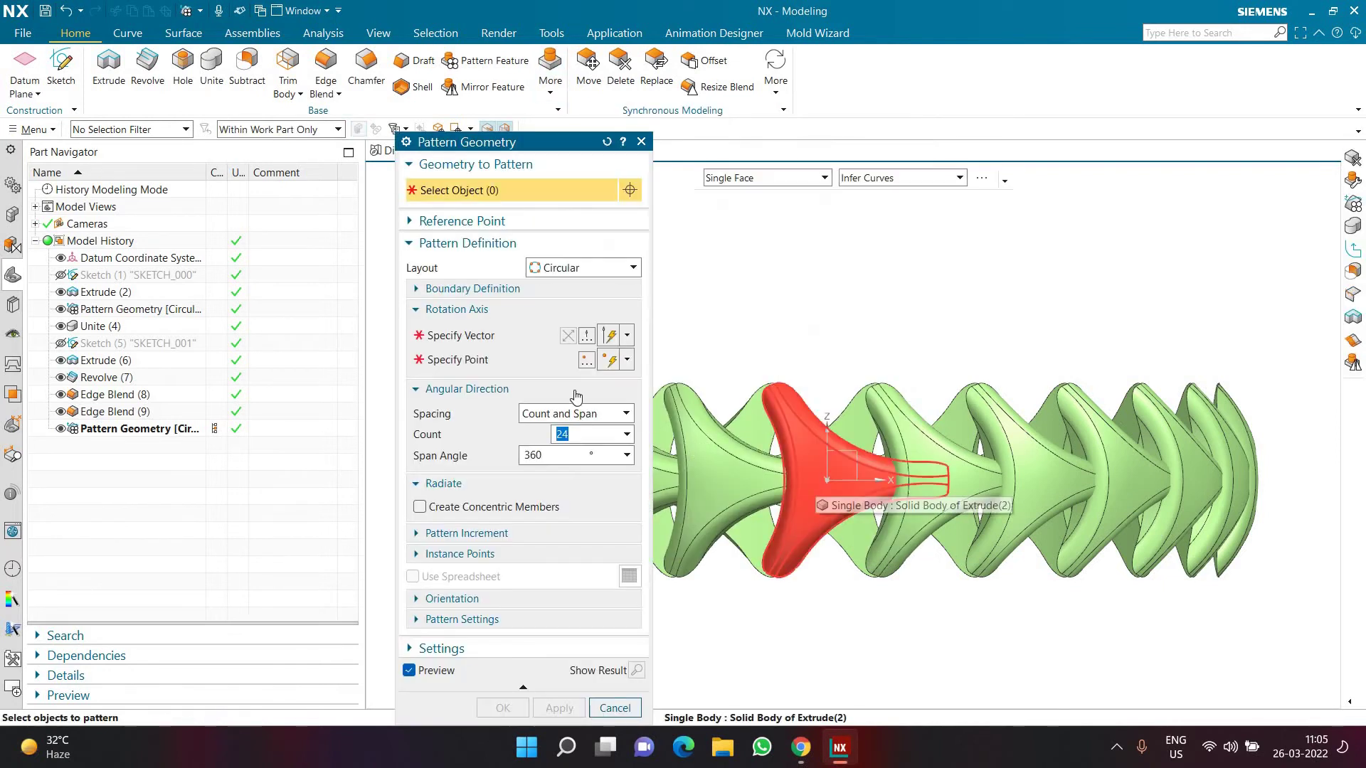
{"action": "left_click", "coordinate": [816, 478]}
{"action": "middle_click_drag", "start_coordinate": [814, 298], "coordinate": [843, 323]}
{"action": "left_click", "coordinate": [826, 434]}
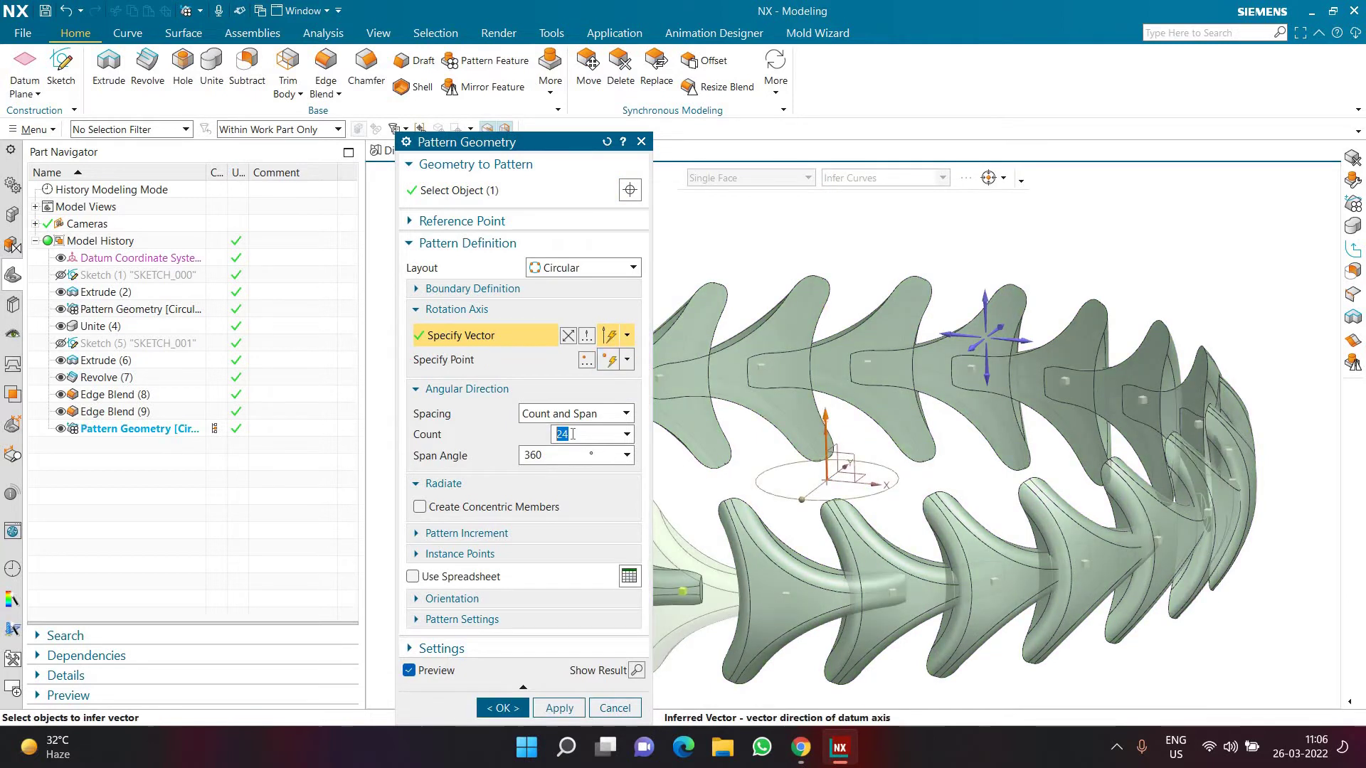
{"action": "left_click", "coordinate": [610, 428]}
{"action": "type", "text": "2"}
{"action": "key", "text": "Return"}
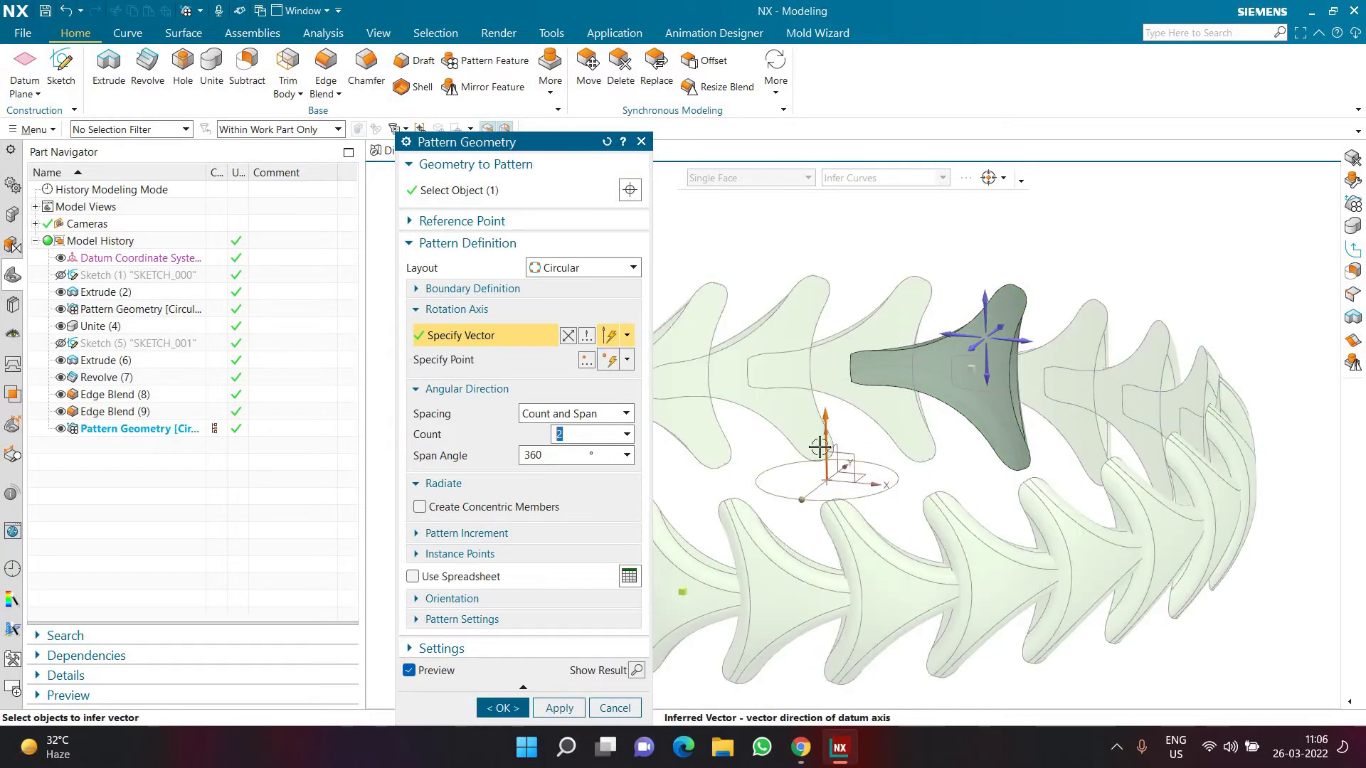
{"action": "left_click", "coordinate": [557, 454]}
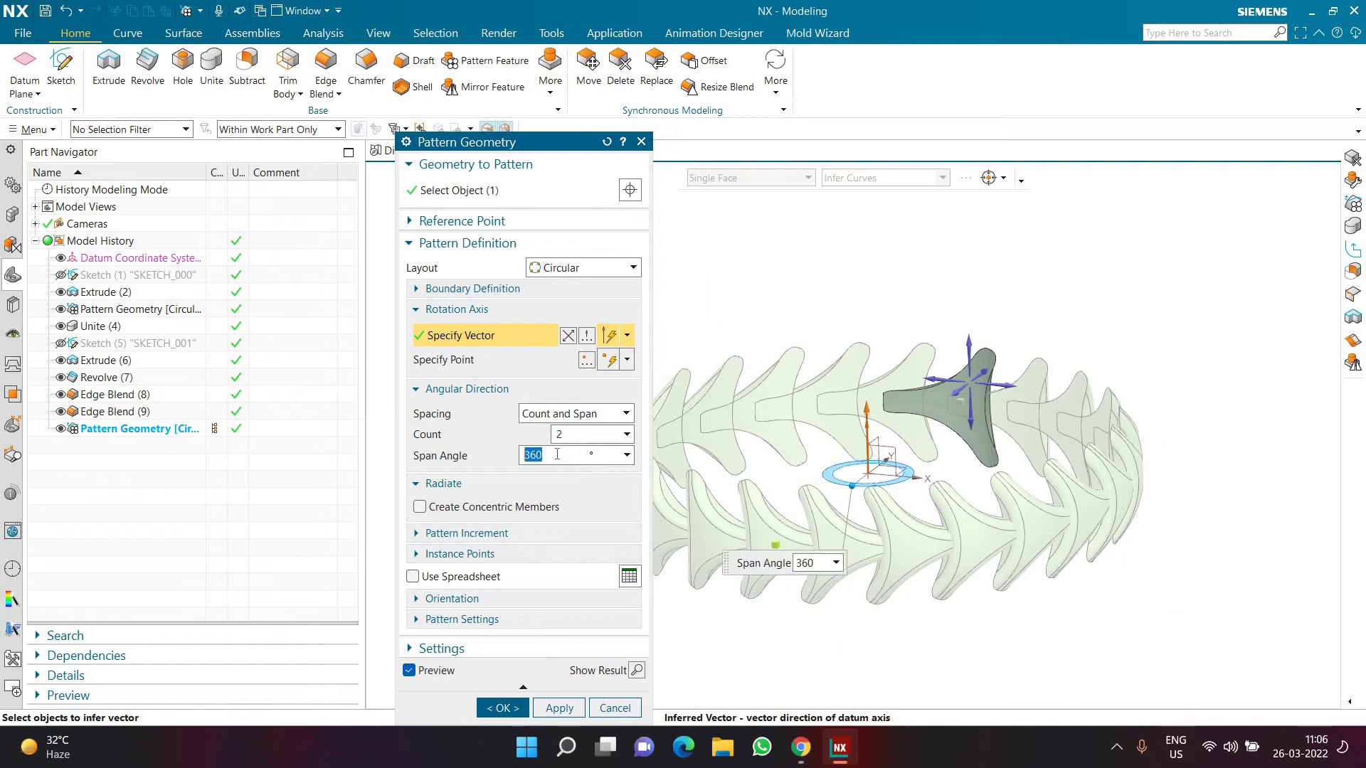
{"action": "type", "text": "7.5"}
{"action": "key", "text": "Return"}
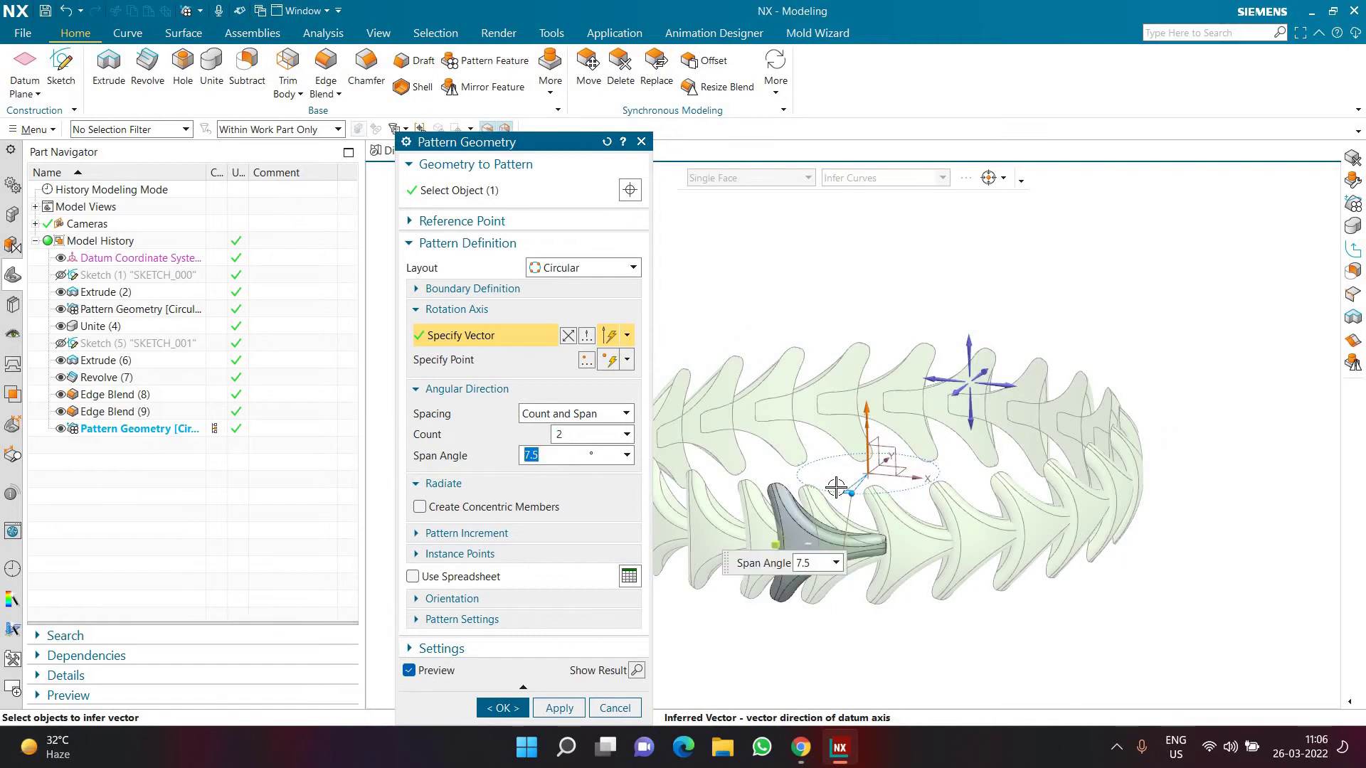
{"action": "scroll", "coordinate": [792, 525], "scroll_direction": "up", "scroll_amount": 3}
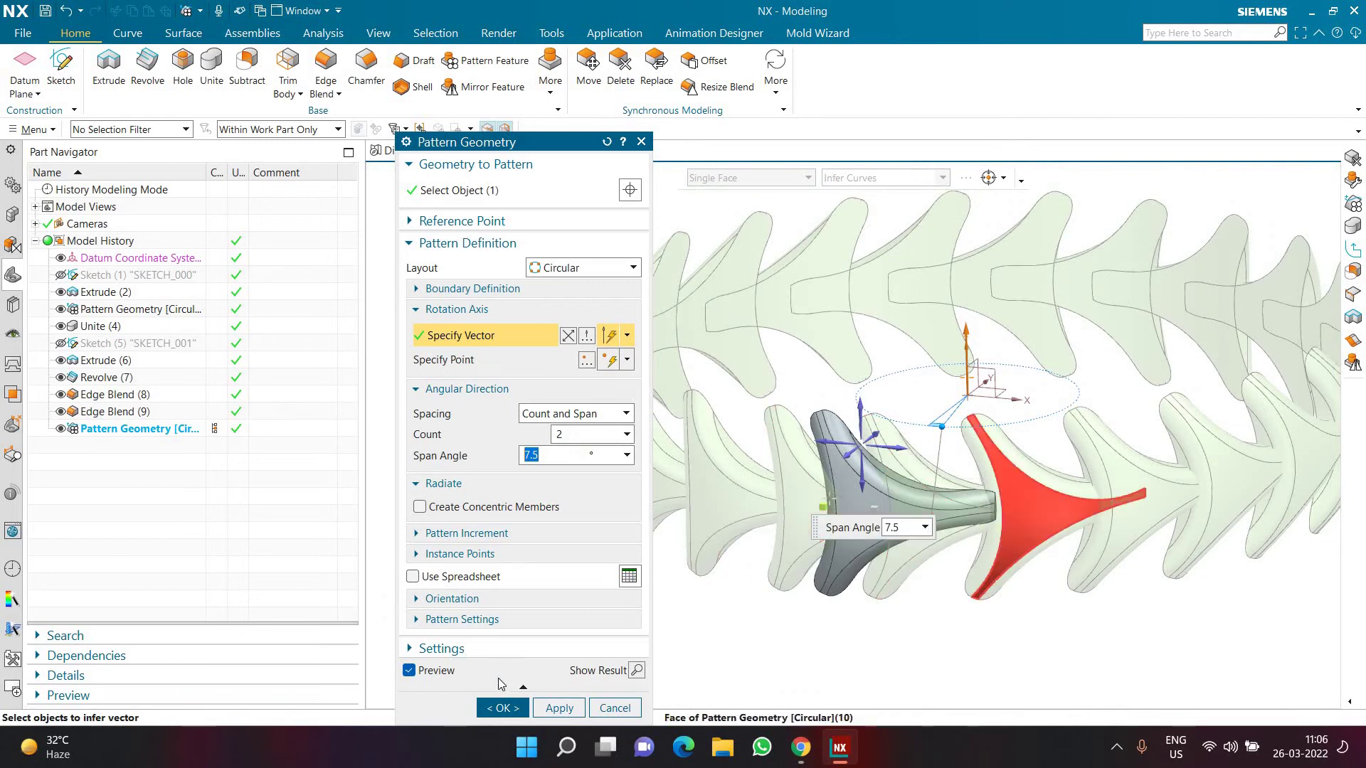
{"action": "left_click", "coordinate": [504, 708]}
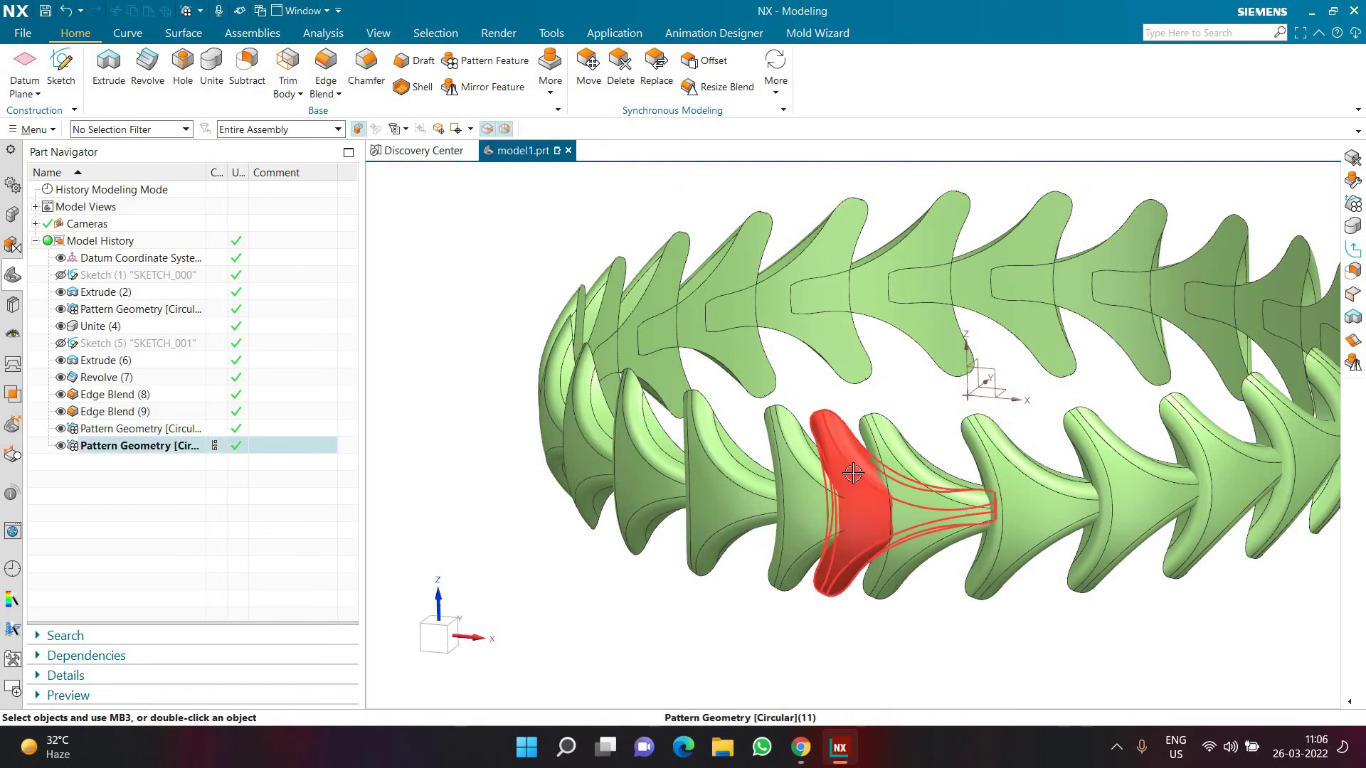
- Set up a linear Pattern Geometry of the three-arm copy rotated by 7.5°, running along the Z-axis
{"action": "left_click", "coordinate": [553, 82]}
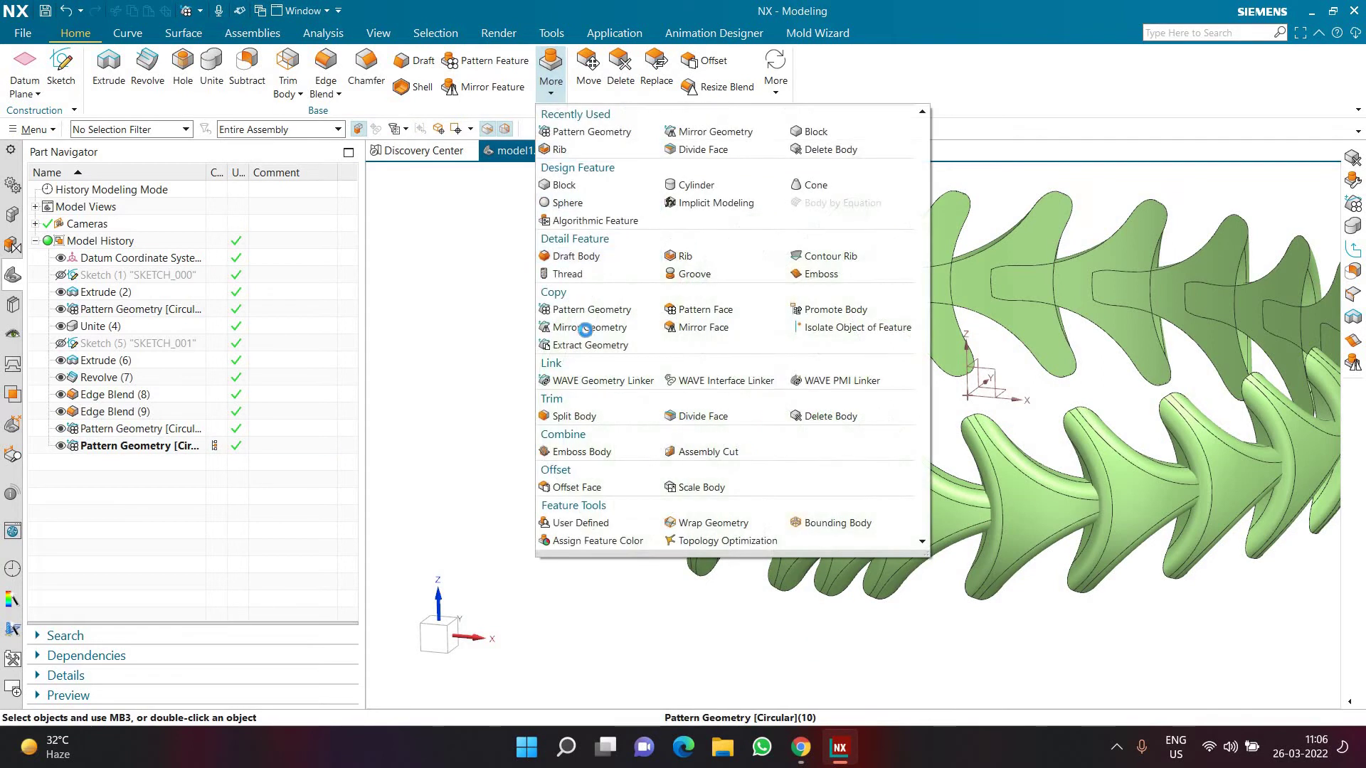
{"action": "left_click", "coordinate": [592, 309]}
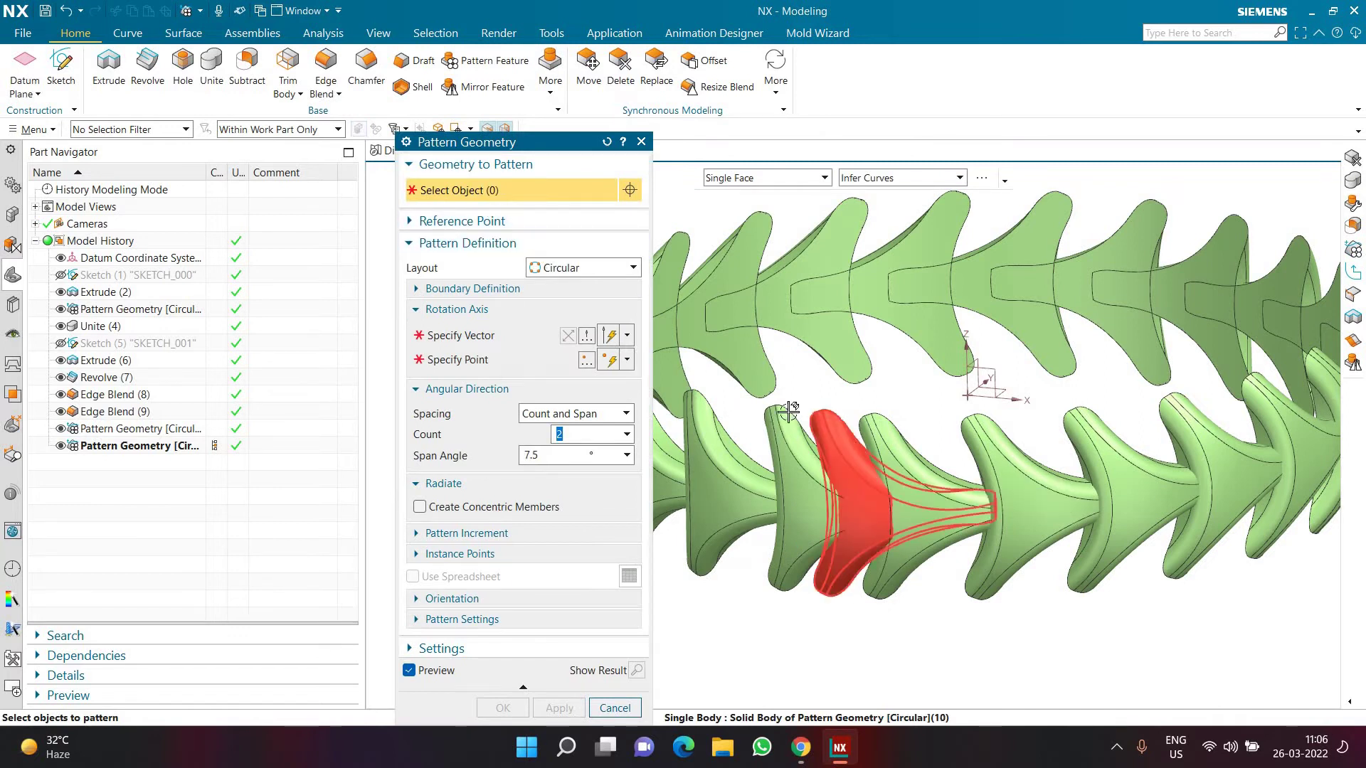
{"action": "left_click", "coordinate": [831, 441]}
{"action": "left_click", "coordinate": [576, 268]}
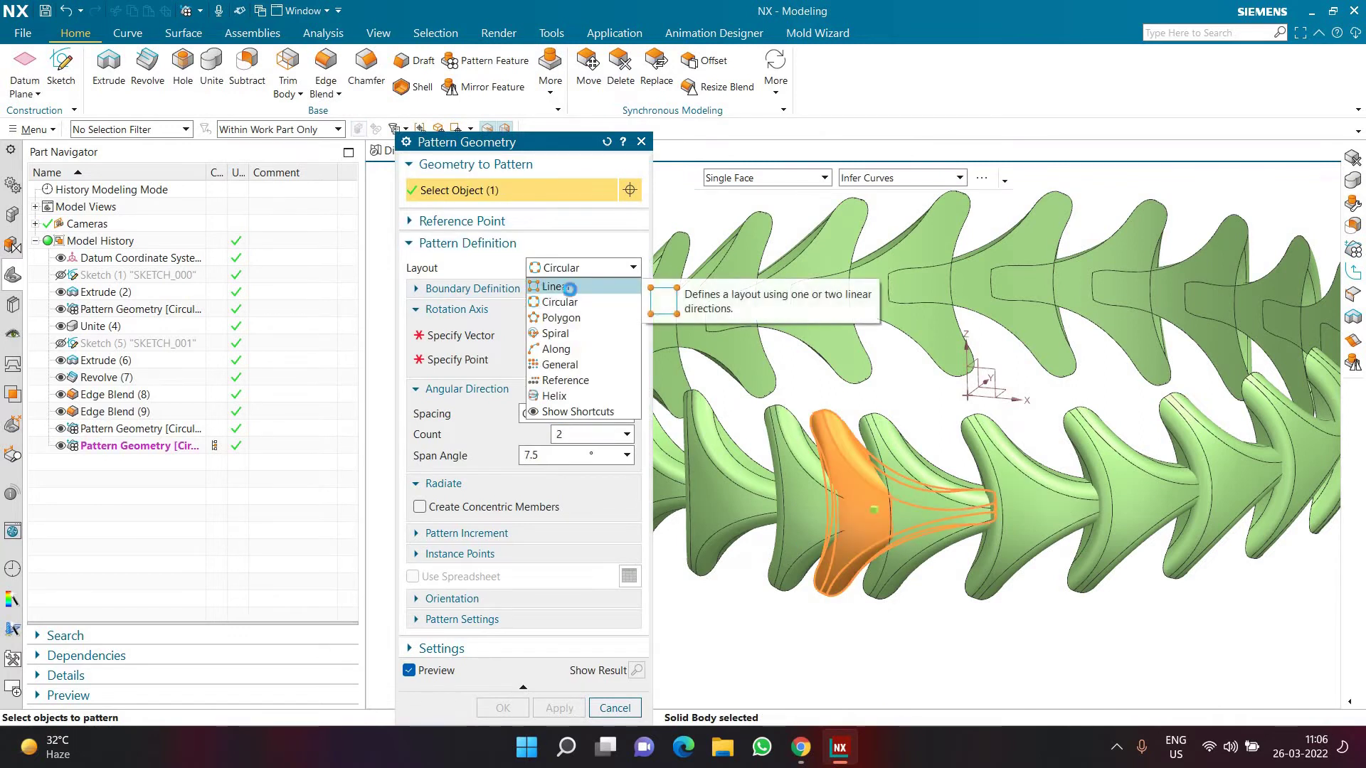
{"action": "left_click", "coordinate": [569, 287]}
{"action": "left_click", "coordinate": [505, 334]}
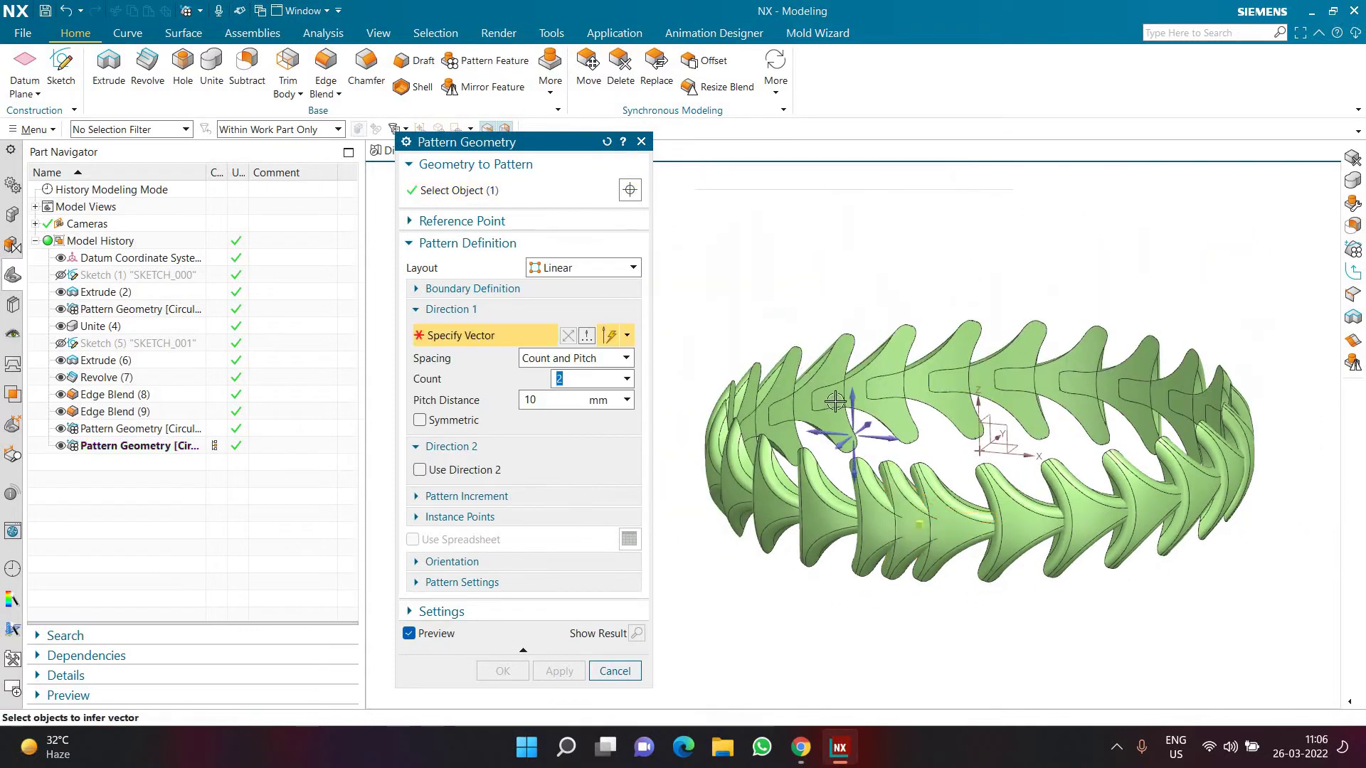
{"action": "middle_click", "coordinate": [940, 618]}
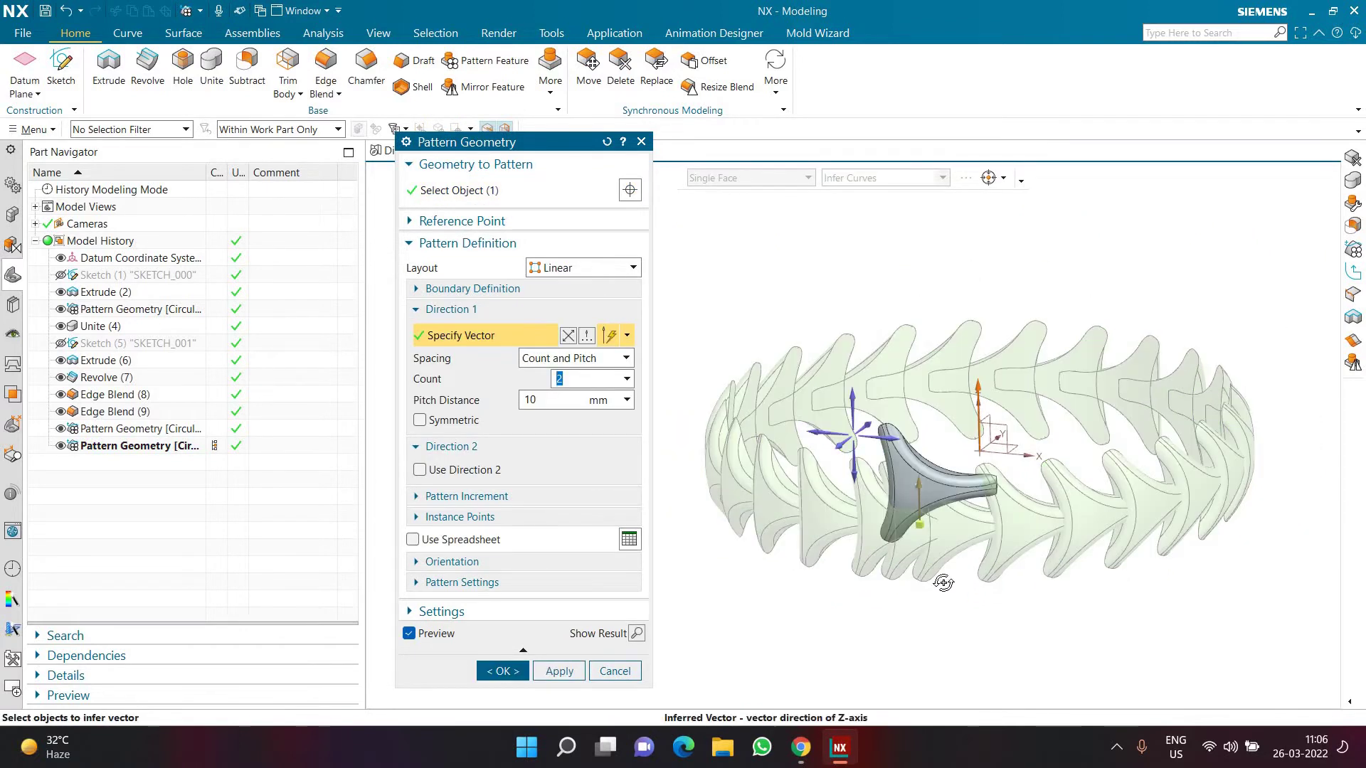
- Set the linear pattern's pitch distance to 15 mm and create the raised copy
{"action": "middle_click_drag", "start_coordinate": [948, 579], "coordinate": [972, 540]}
{"action": "scroll", "coordinate": [997, 424], "scroll_direction": "up", "scroll_amount": 5}
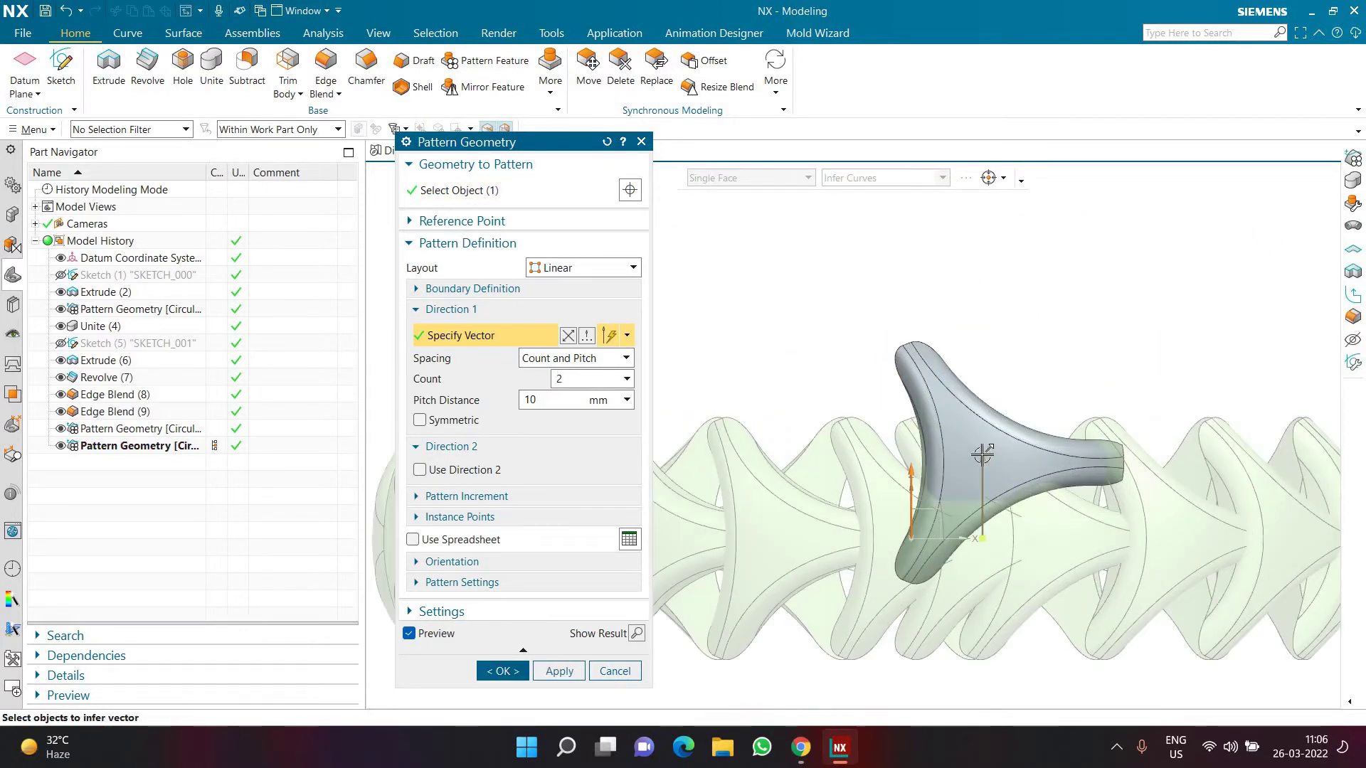
{"action": "mouse_move", "coordinate": [987, 439]}
{"action": "left_mouse_down"}
{"action": "mouse_move", "coordinate": [986, 331]}
{"action": "mouse_move", "coordinate": [982, 424]}
{"action": "left_mouse_up"}
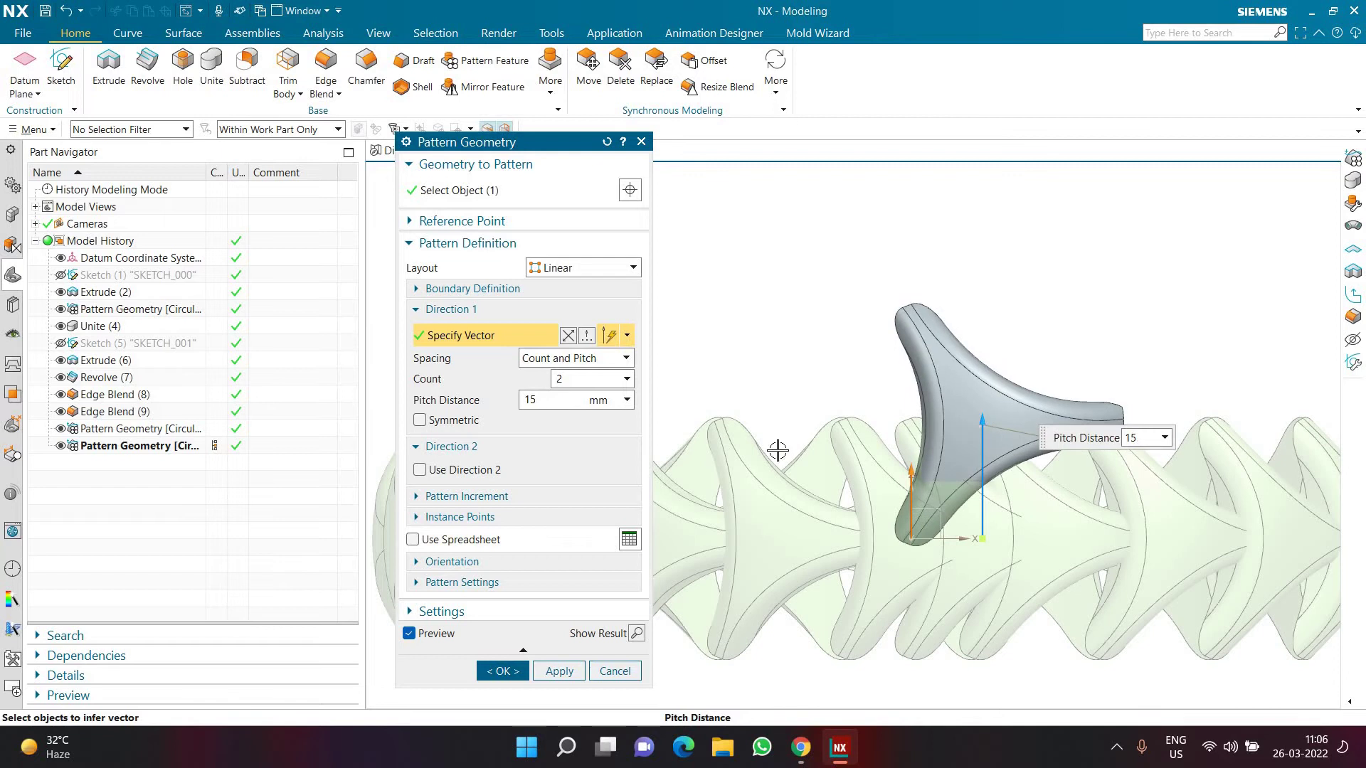
{"action": "double_click", "coordinate": [548, 399]}
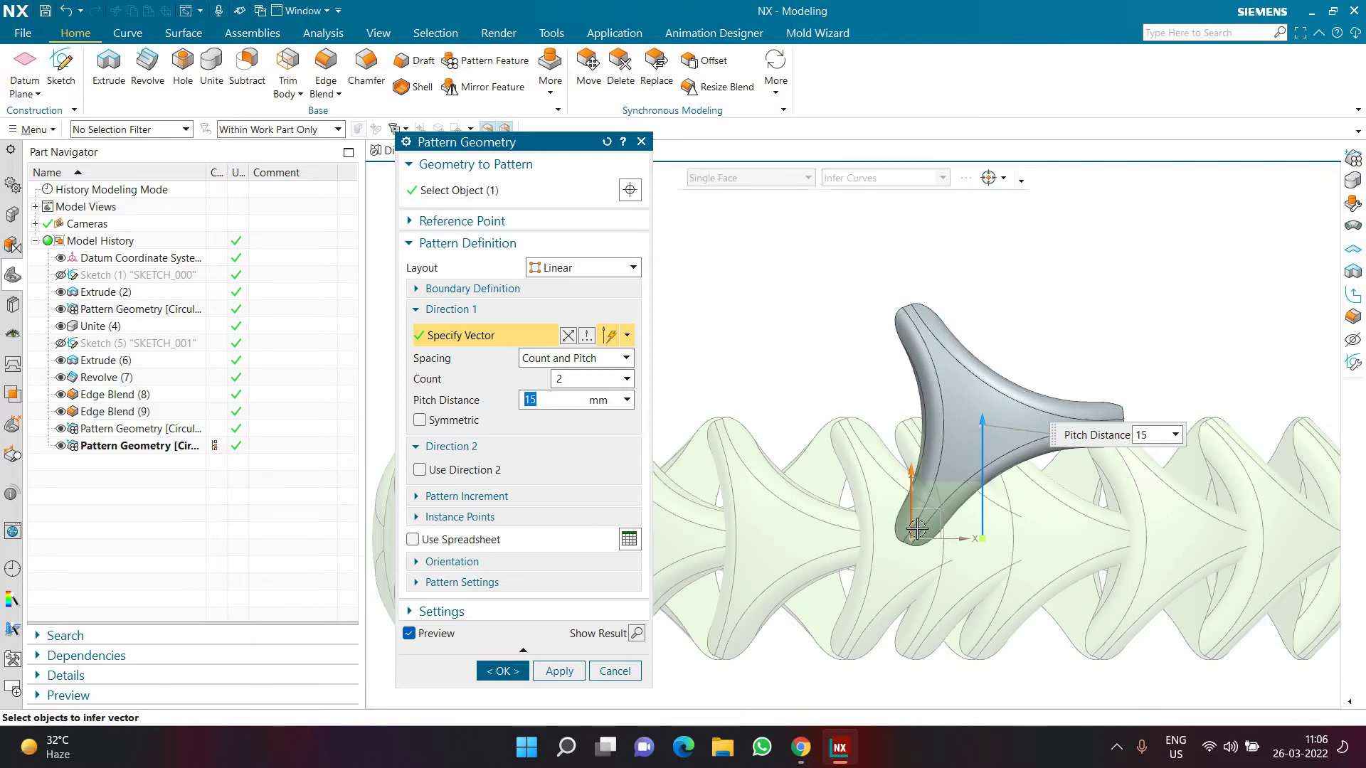
{"action": "scroll", "coordinate": [875, 530], "scroll_direction": "up", "scroll_amount": 3}
{"action": "scroll", "coordinate": [860, 537], "scroll_direction": "down", "scroll_amount": 2}
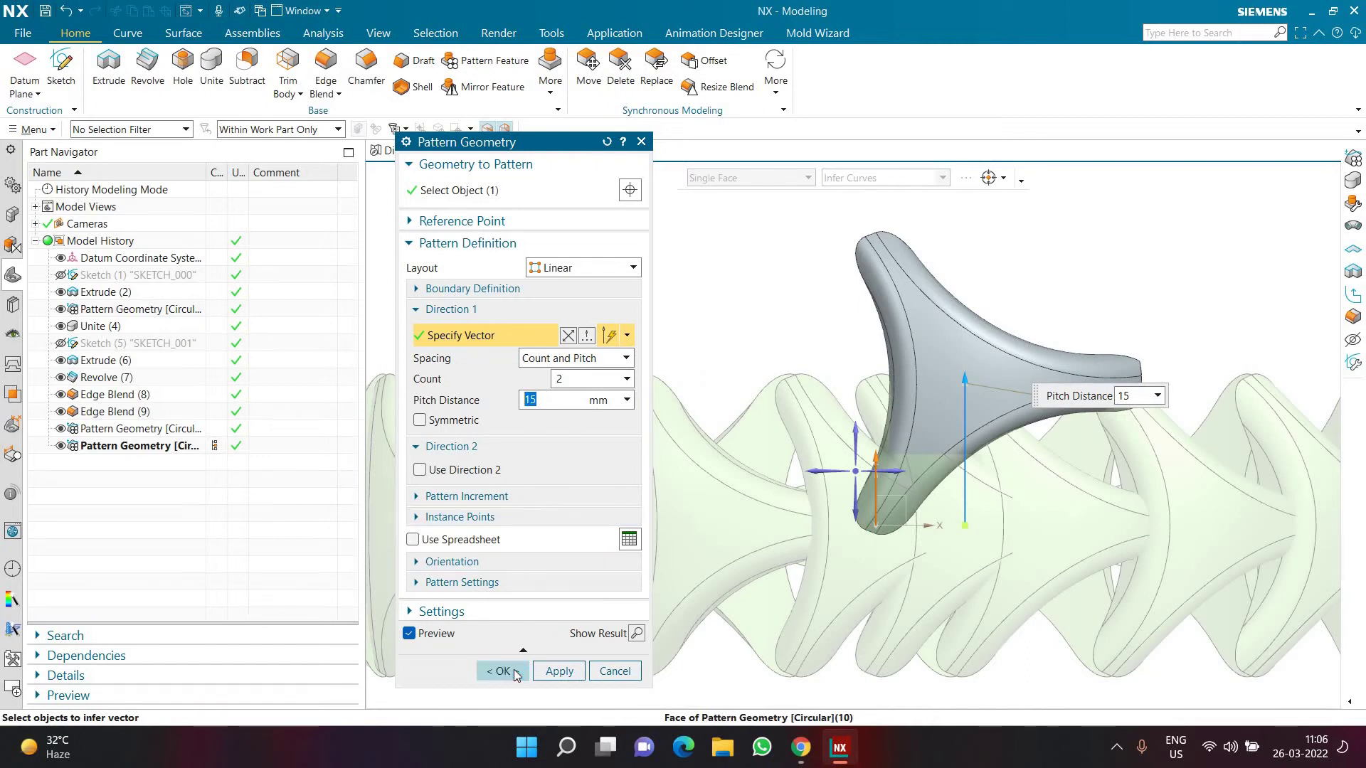
{"action": "left_click", "coordinate": [502, 671]}
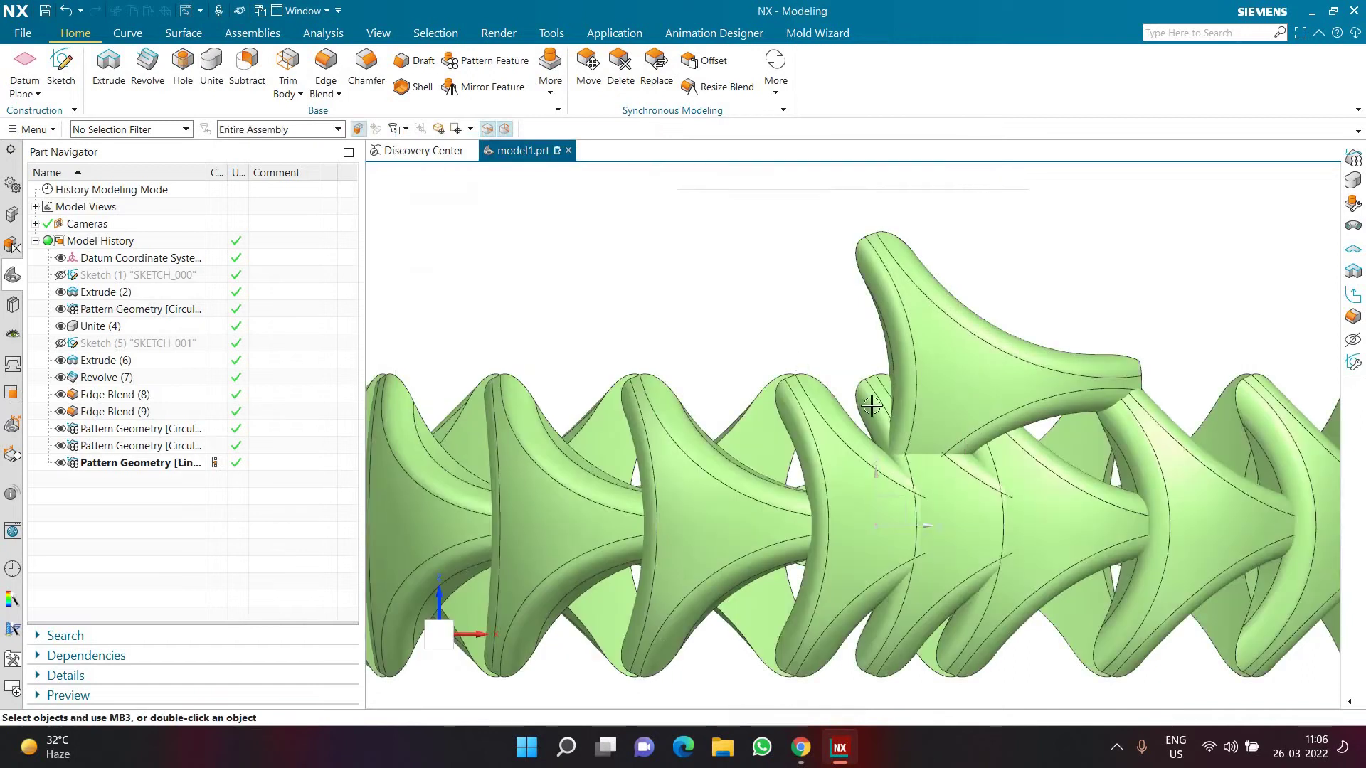
- Remove the intermediate 7.5° copy that overlaps the lower ring, using Delete Body
{"action": "scroll", "coordinate": [854, 498], "scroll_direction": "up", "scroll_amount": 3}
{"action": "scroll", "coordinate": [856, 503], "scroll_direction": "down", "scroll_amount": 4}
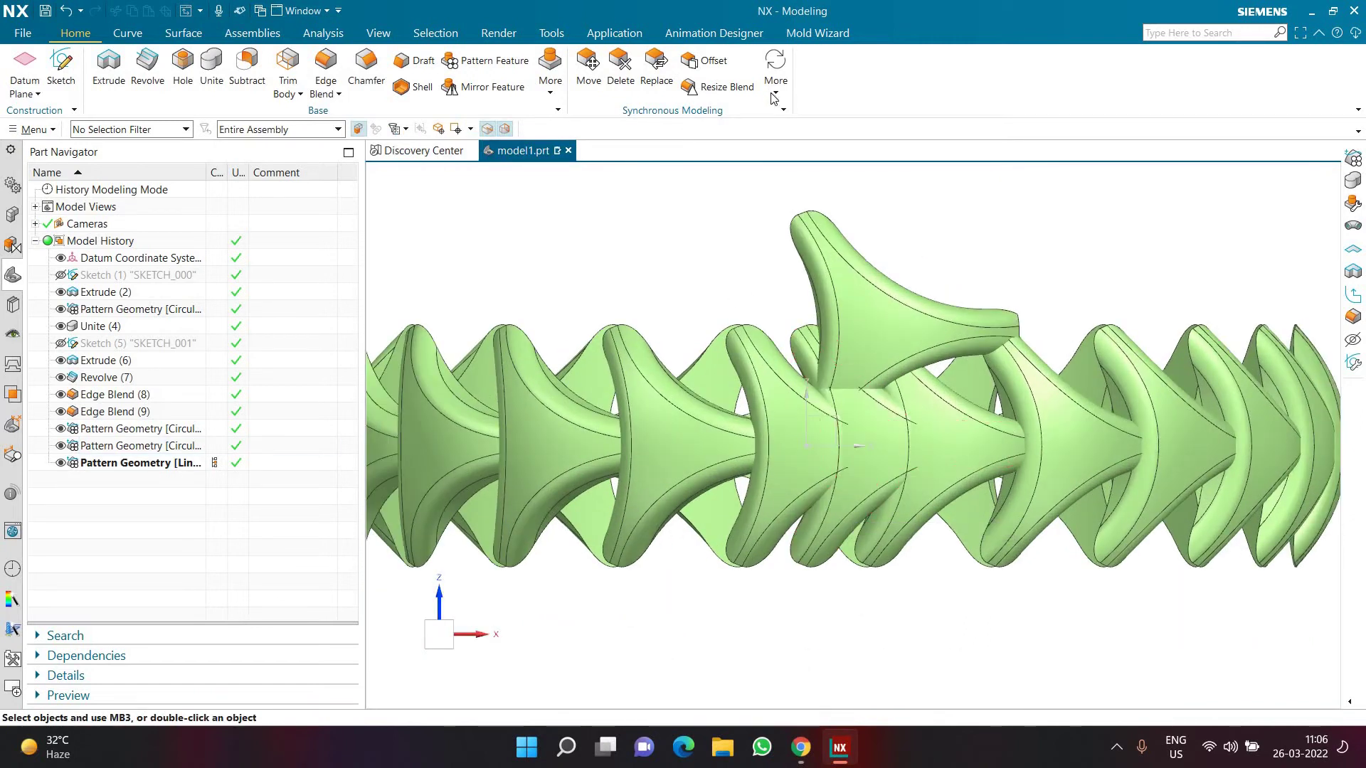
{"action": "left_click", "coordinate": [551, 90]}
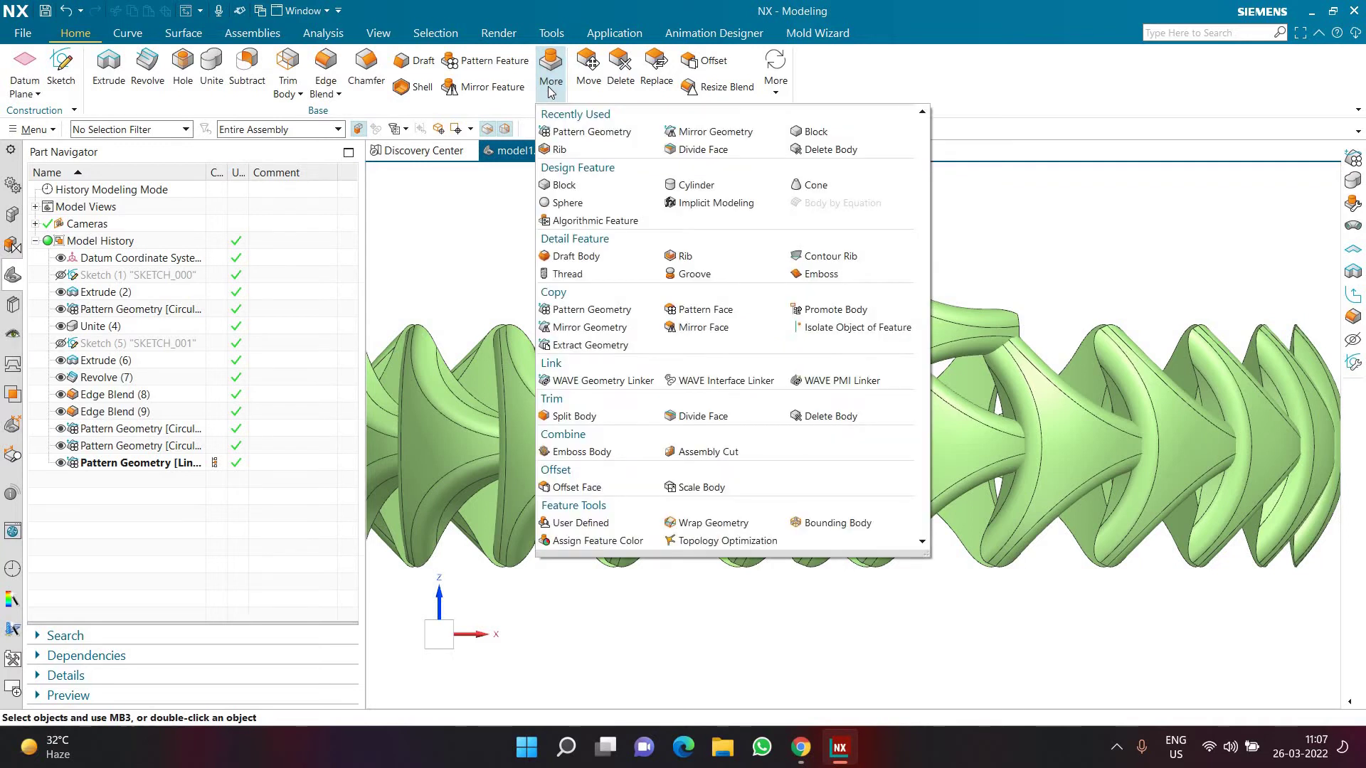
{"action": "left_click", "coordinate": [809, 417]}
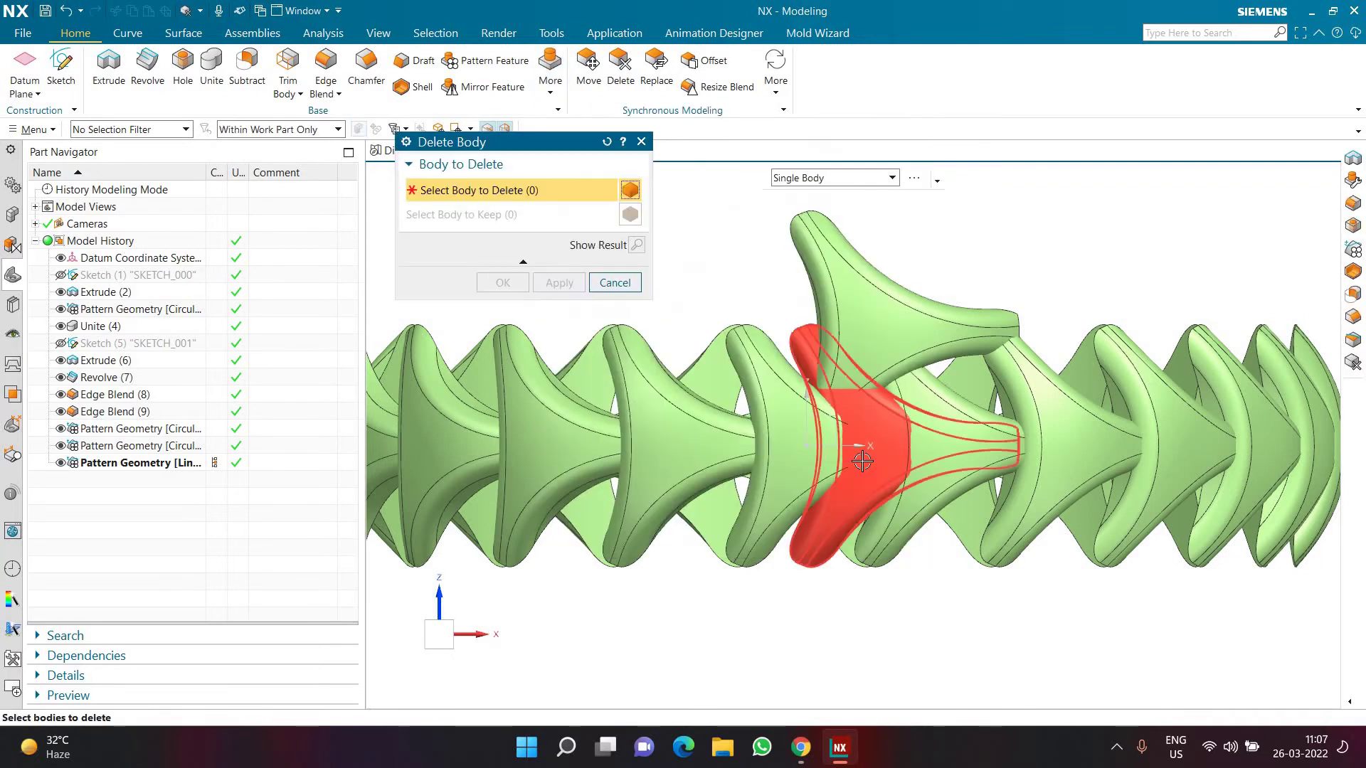
{"action": "left_click", "coordinate": [804, 494]}
{"action": "left_click", "coordinate": [496, 288]}
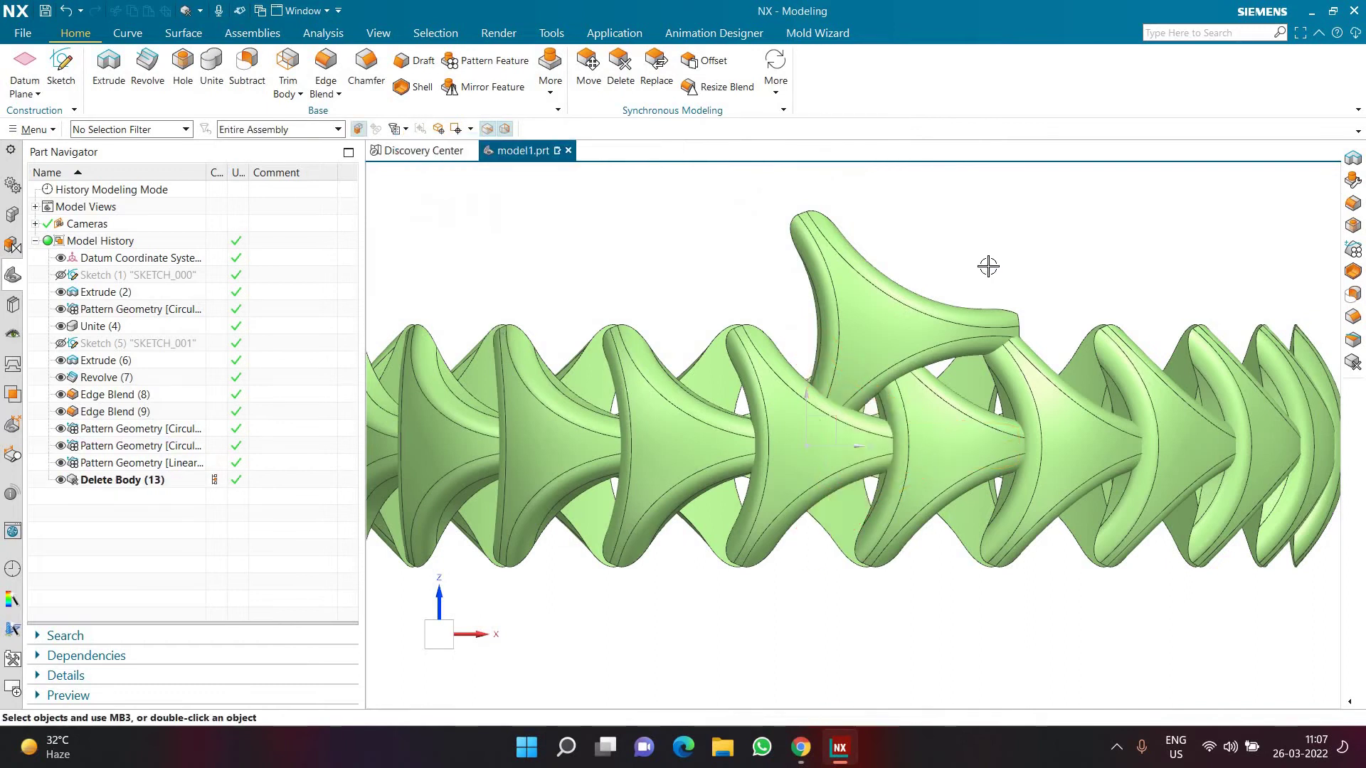
- Set up a circular Pattern Geometry of the raised three-arm body about the datum Z-axis
{"action": "left_click", "coordinate": [550, 78]}
{"action": "left_click", "coordinate": [589, 310]}
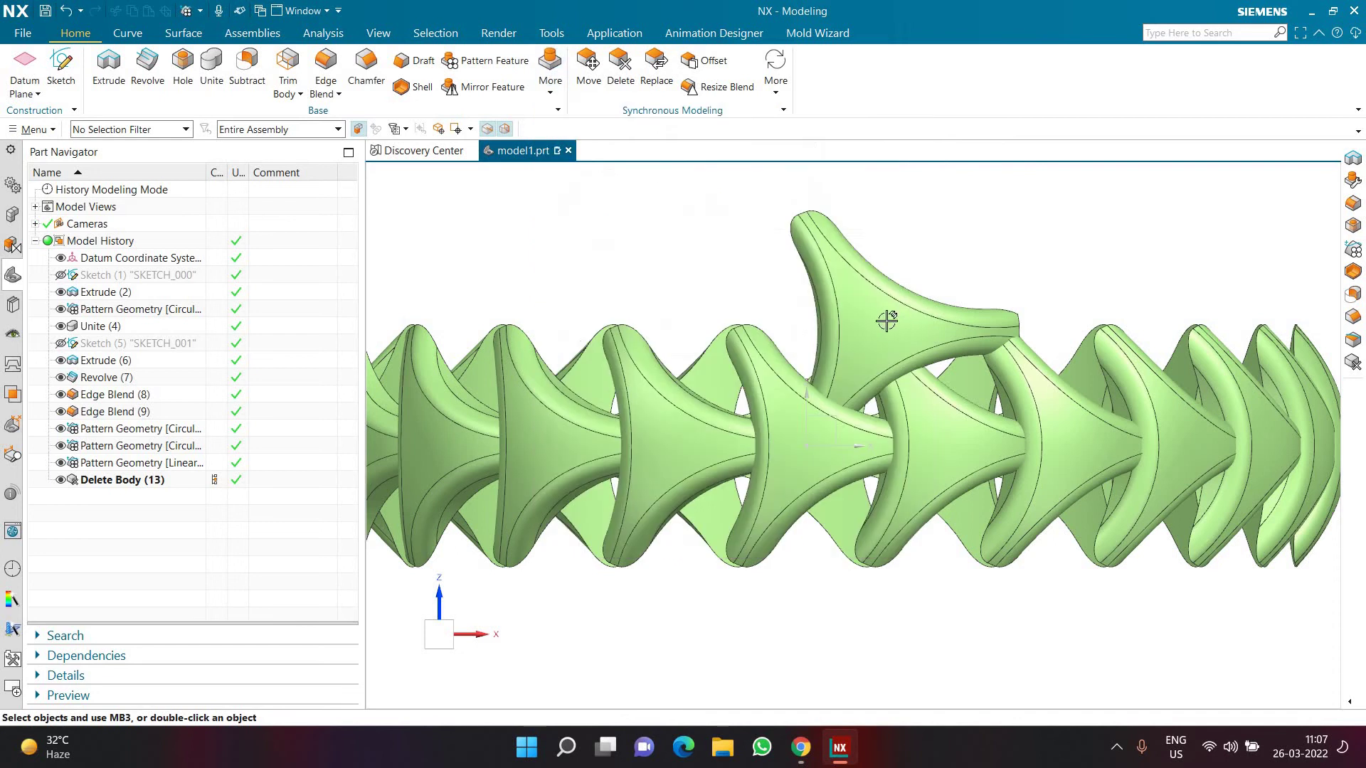
{"action": "left_click", "coordinate": [904, 281]}
{"action": "middle_click_drag", "start_coordinate": [904, 280], "coordinate": [778, 315]}
{"action": "scroll", "coordinate": [797, 341], "scroll_direction": "down", "scroll_amount": 2}
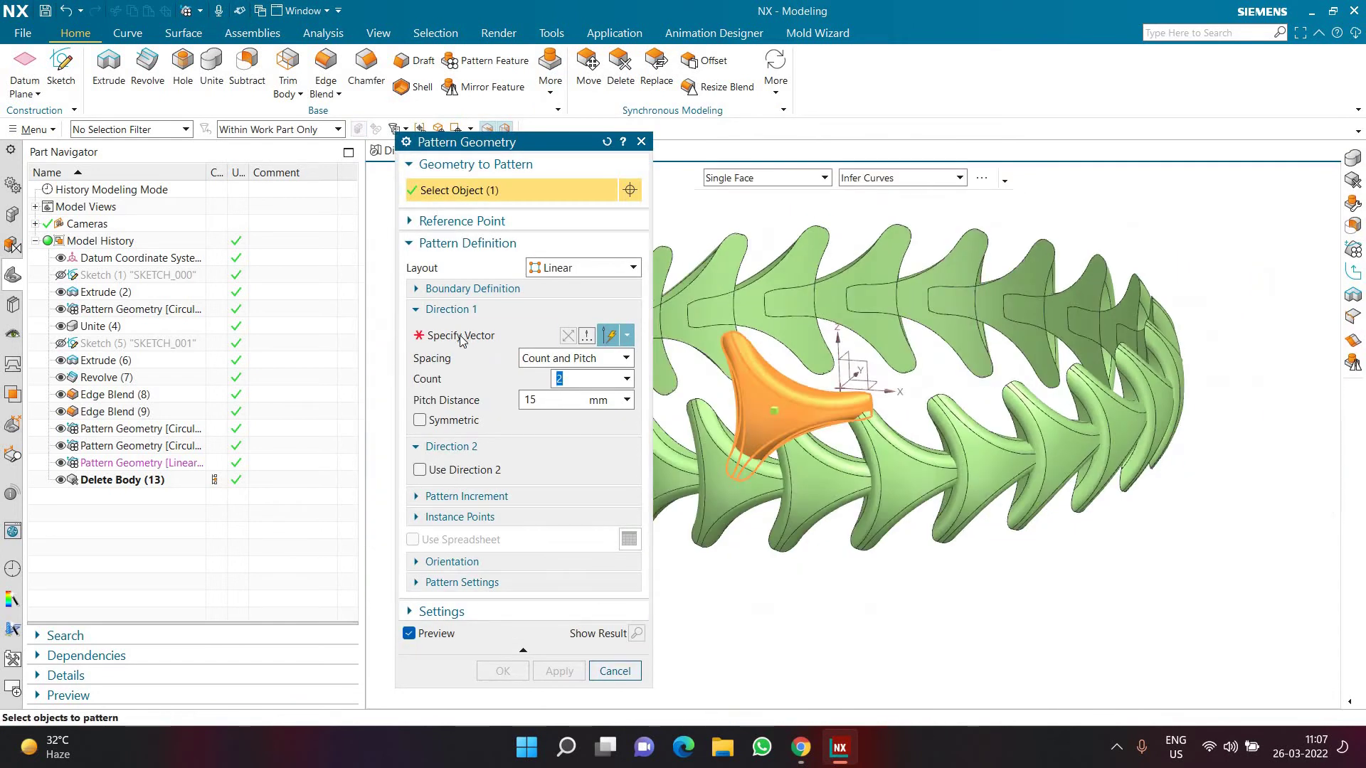
{"action": "left_click", "coordinate": [462, 337]}
{"action": "left_click", "coordinate": [579, 266]}
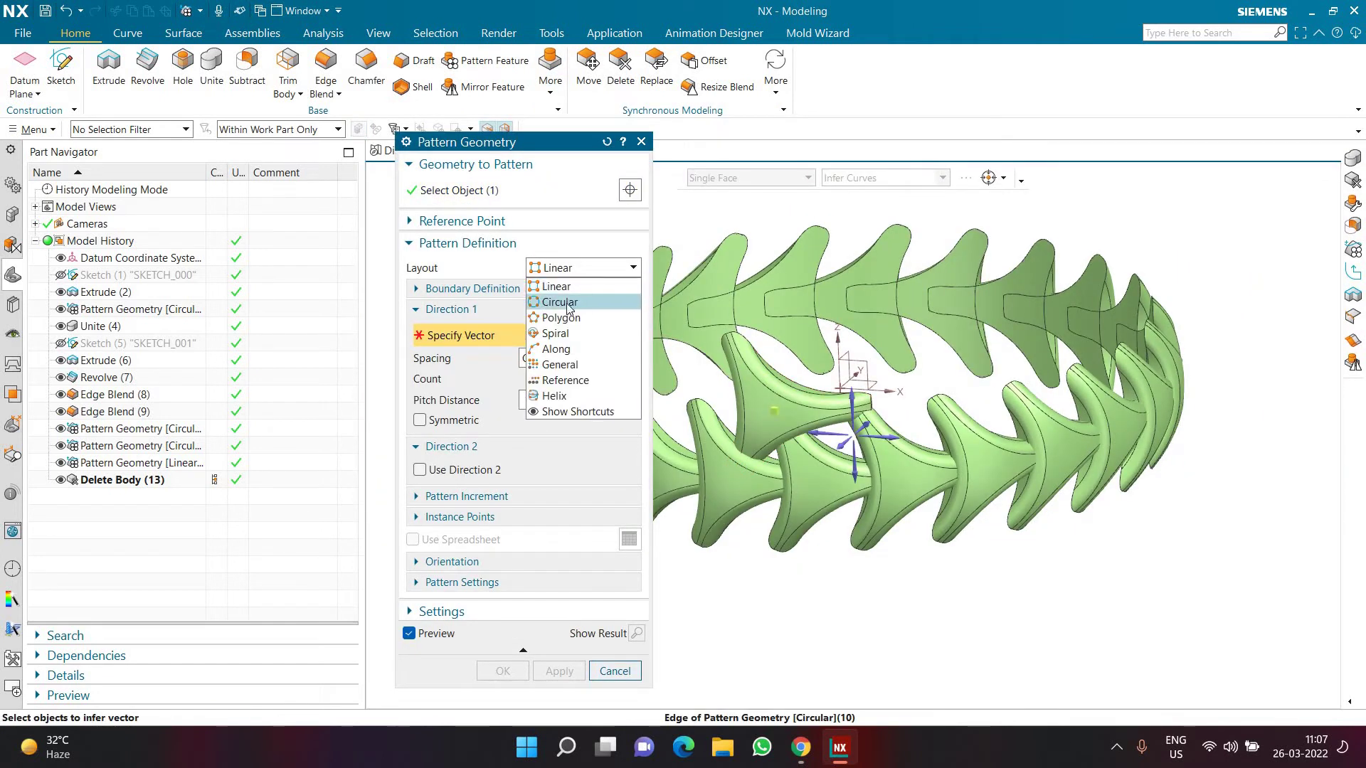
{"action": "left_click", "coordinate": [618, 298]}
{"action": "scroll", "coordinate": [924, 387], "scroll_direction": "up", "scroll_amount": 3}
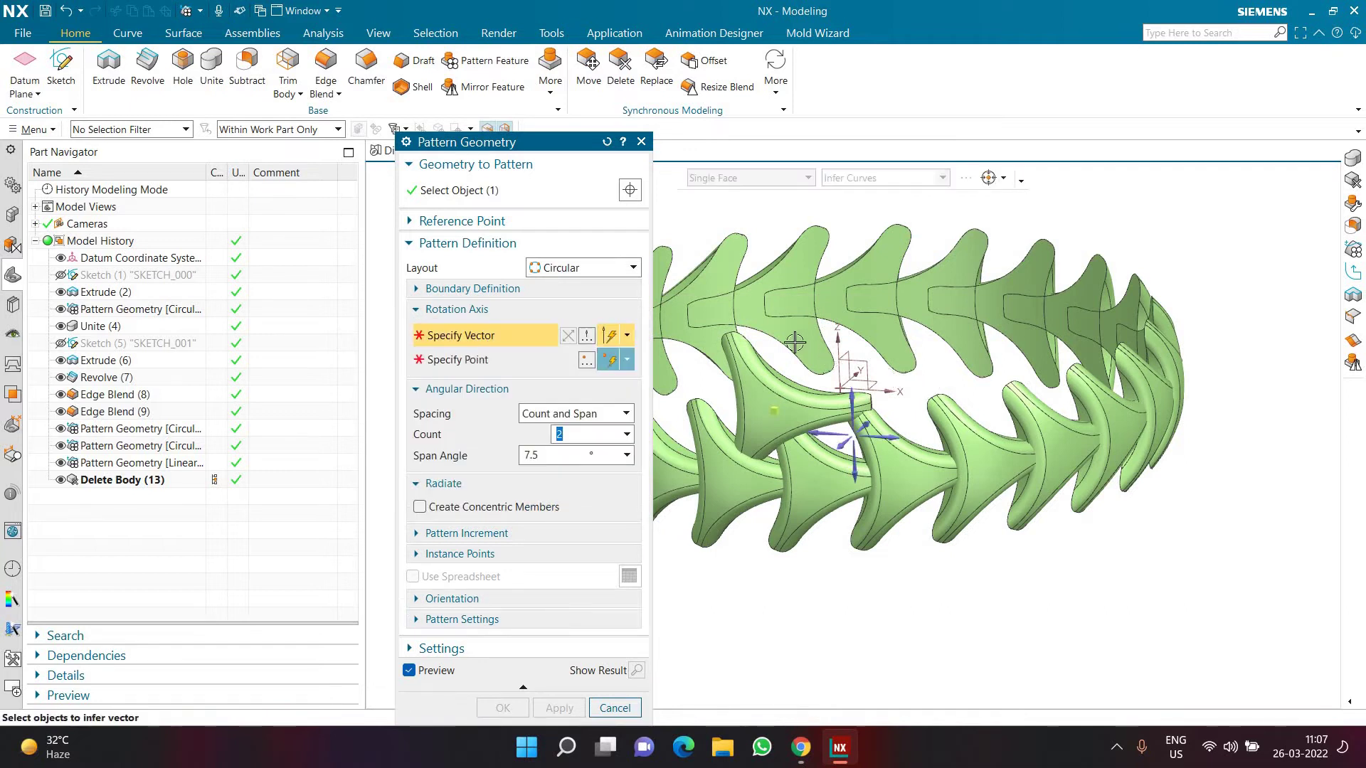
{"action": "left_click", "coordinate": [790, 340]}
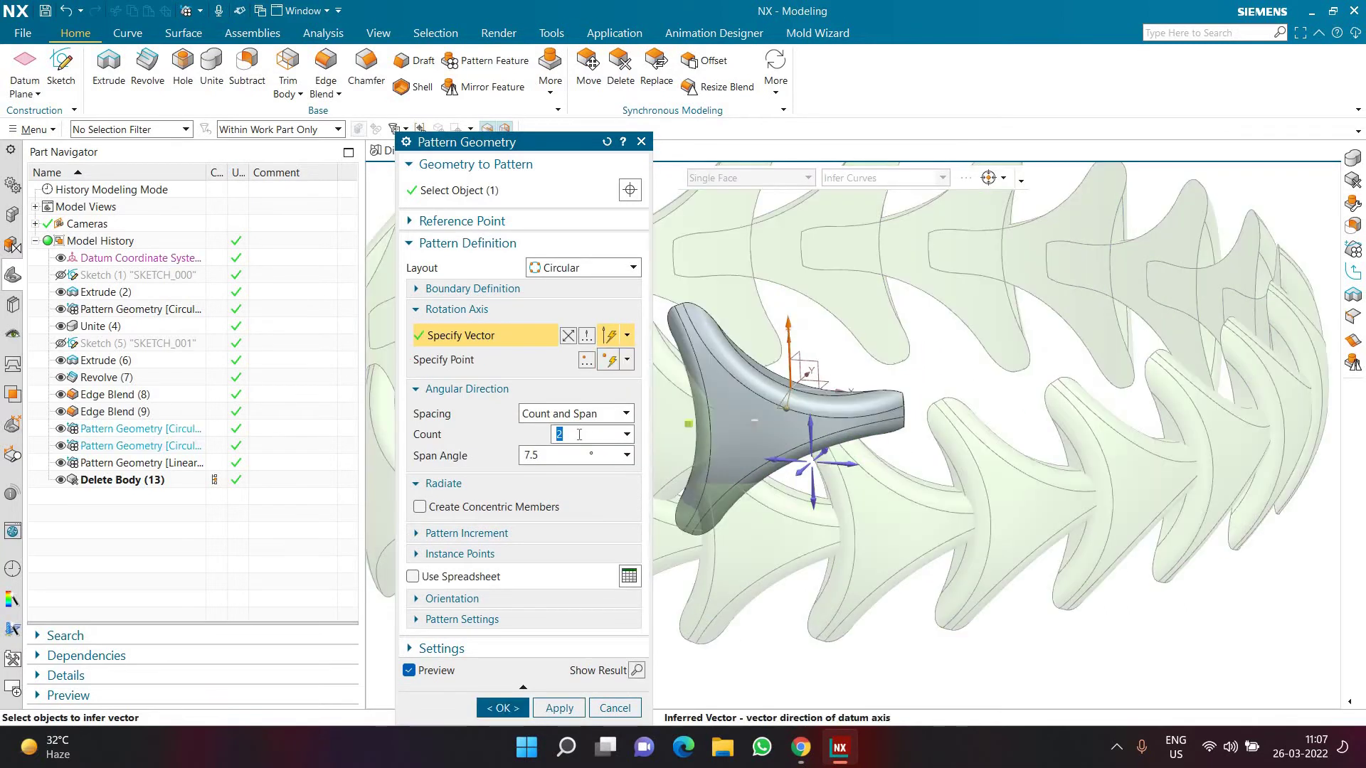
- Set the circular pattern's count to 24 and span angle to 360°, and create the second ring
{"action": "key", "text": "Return"}
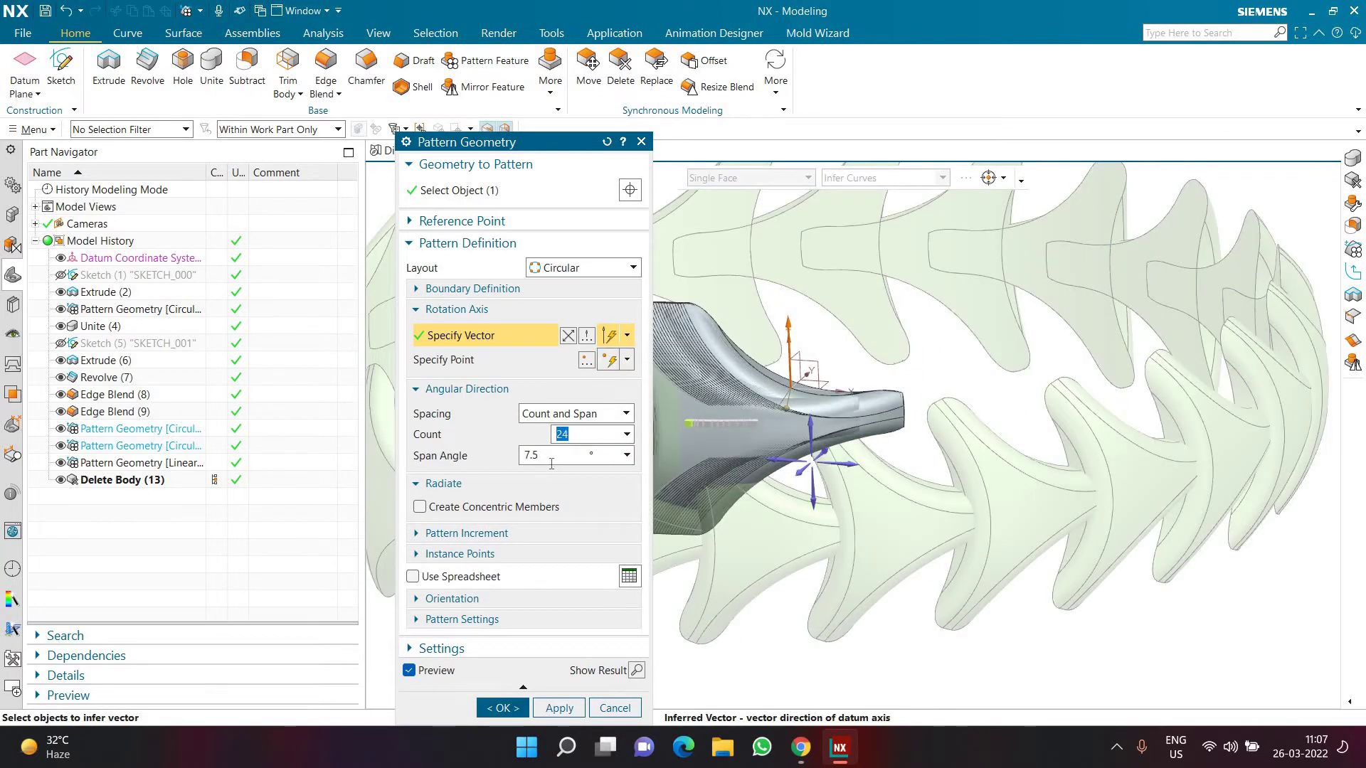
{"action": "key", "text": "Tab"}
{"action": "type", "text": "360"}
{"action": "key", "text": "Return"}
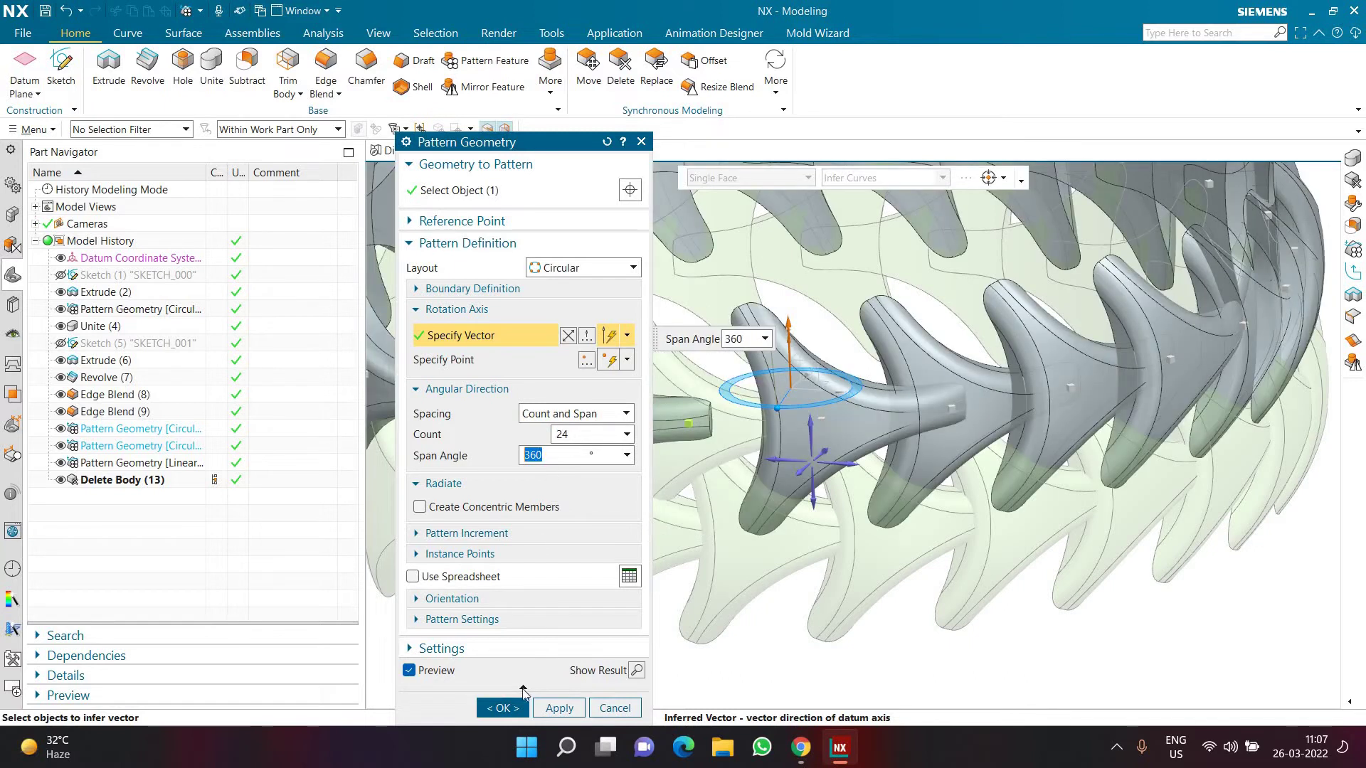
{"action": "left_click", "coordinate": [506, 708]}
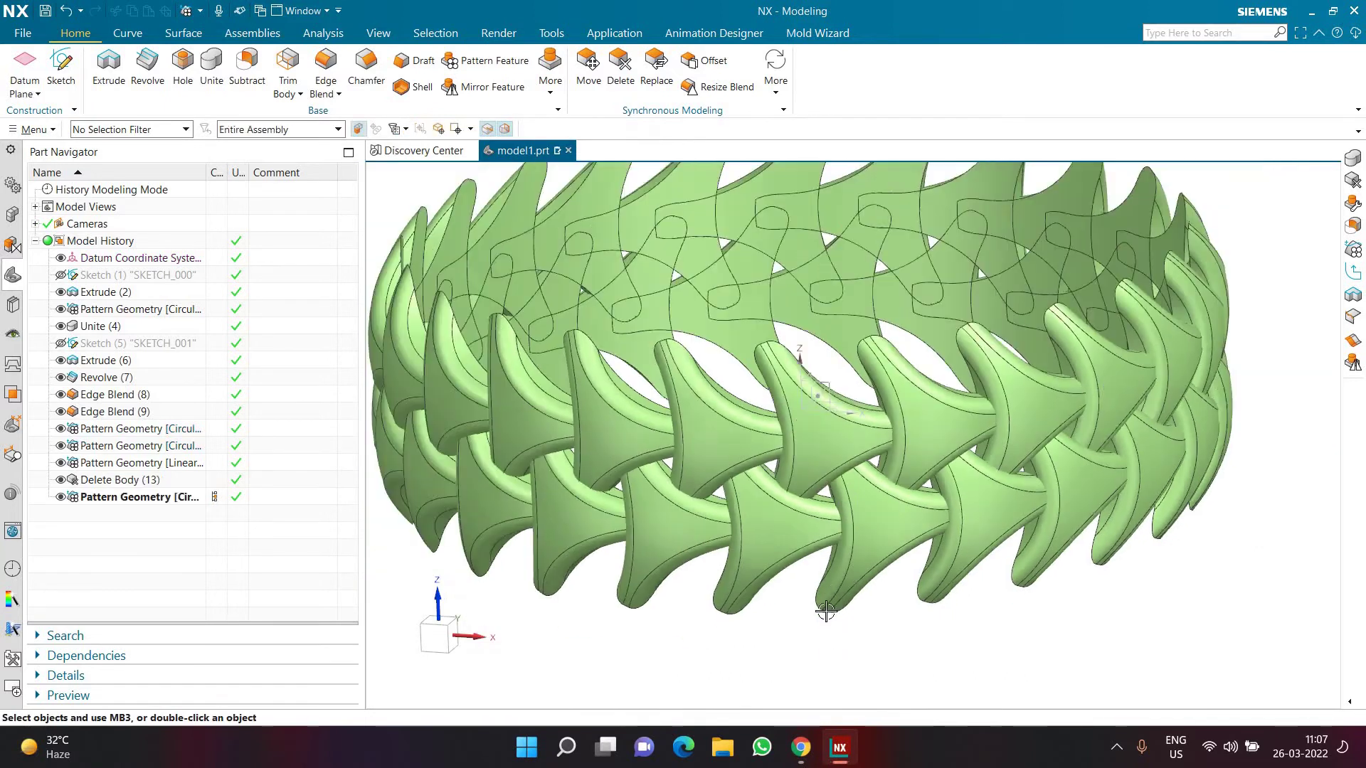
- Unite one three-arm body of the lower ring with all the other bodies of both rings
{"action": "scroll", "coordinate": [825, 610], "scroll_direction": "down", "scroll_amount": 2}
{"action": "middle_click_drag", "start_coordinate": [827, 609], "coordinate": [850, 581]}
{"action": "key", "text": "F8"}
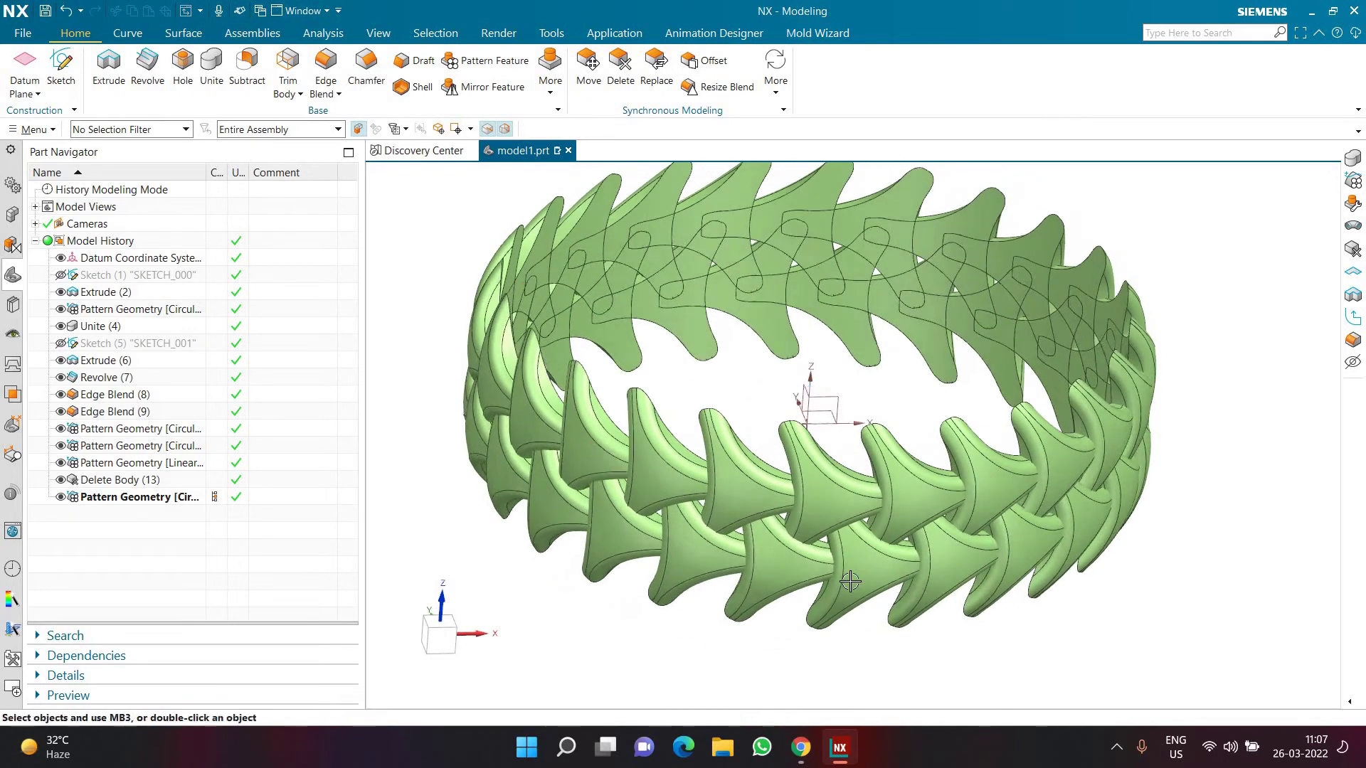
{"action": "scroll", "coordinate": [850, 581], "scroll_direction": "up", "scroll_amount": 3}
{"action": "scroll", "coordinate": [850, 582], "scroll_direction": "down", "scroll_amount": 3}
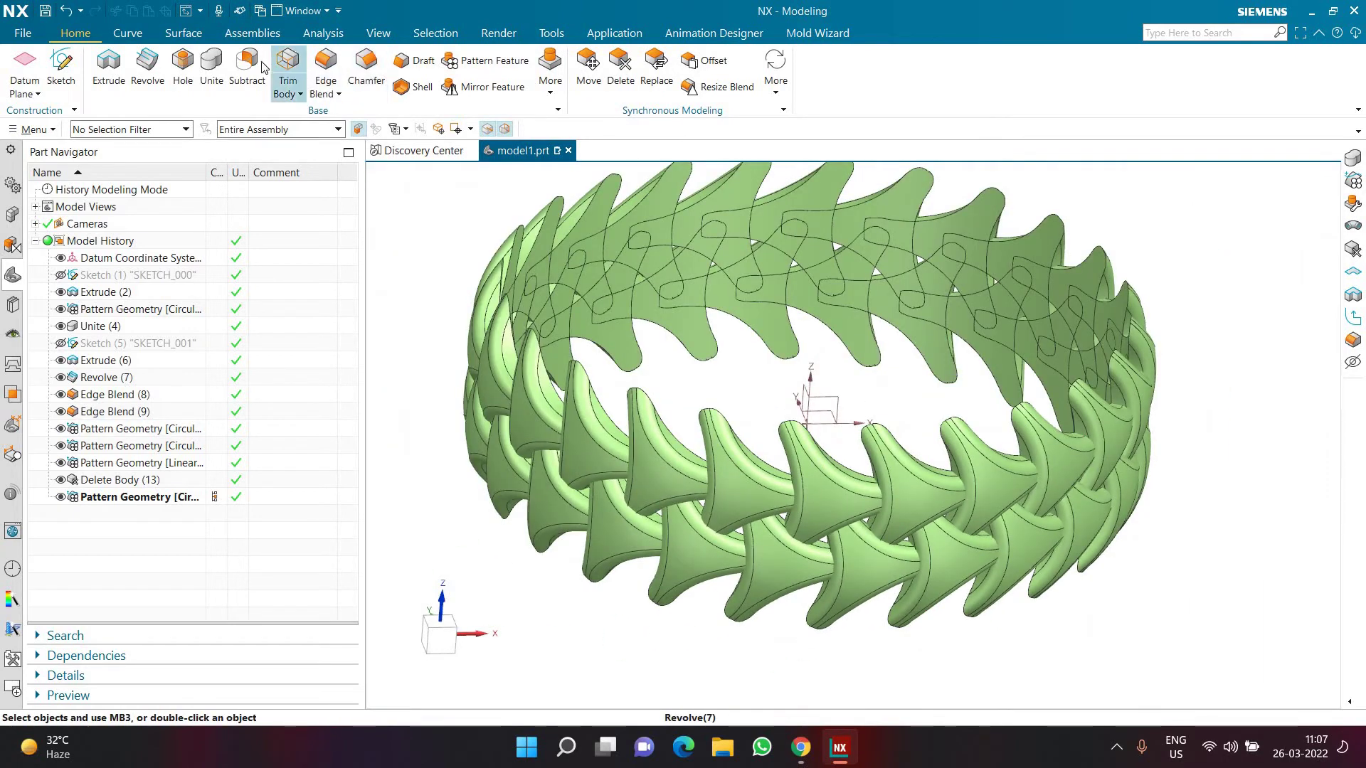
{"action": "left_click", "coordinate": [211, 63]}
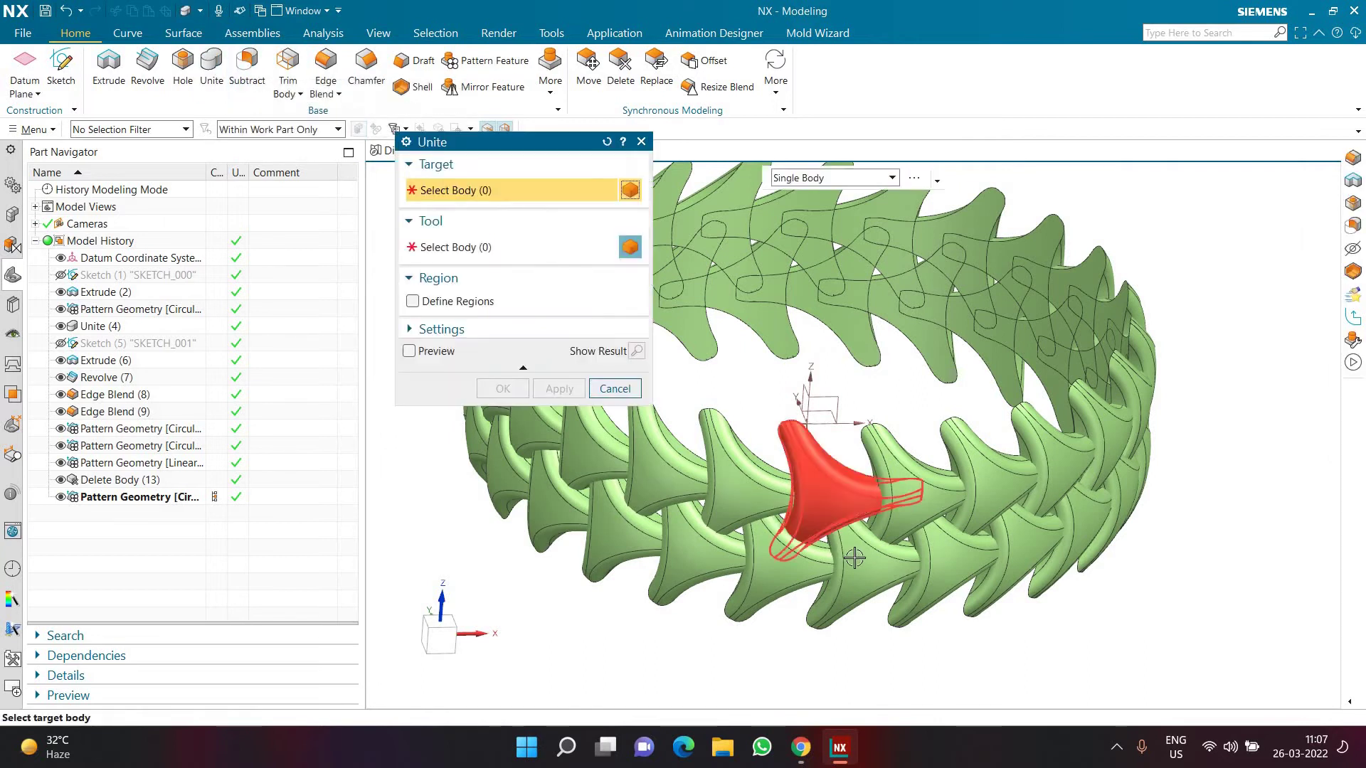
{"action": "left_click", "coordinate": [917, 567]}
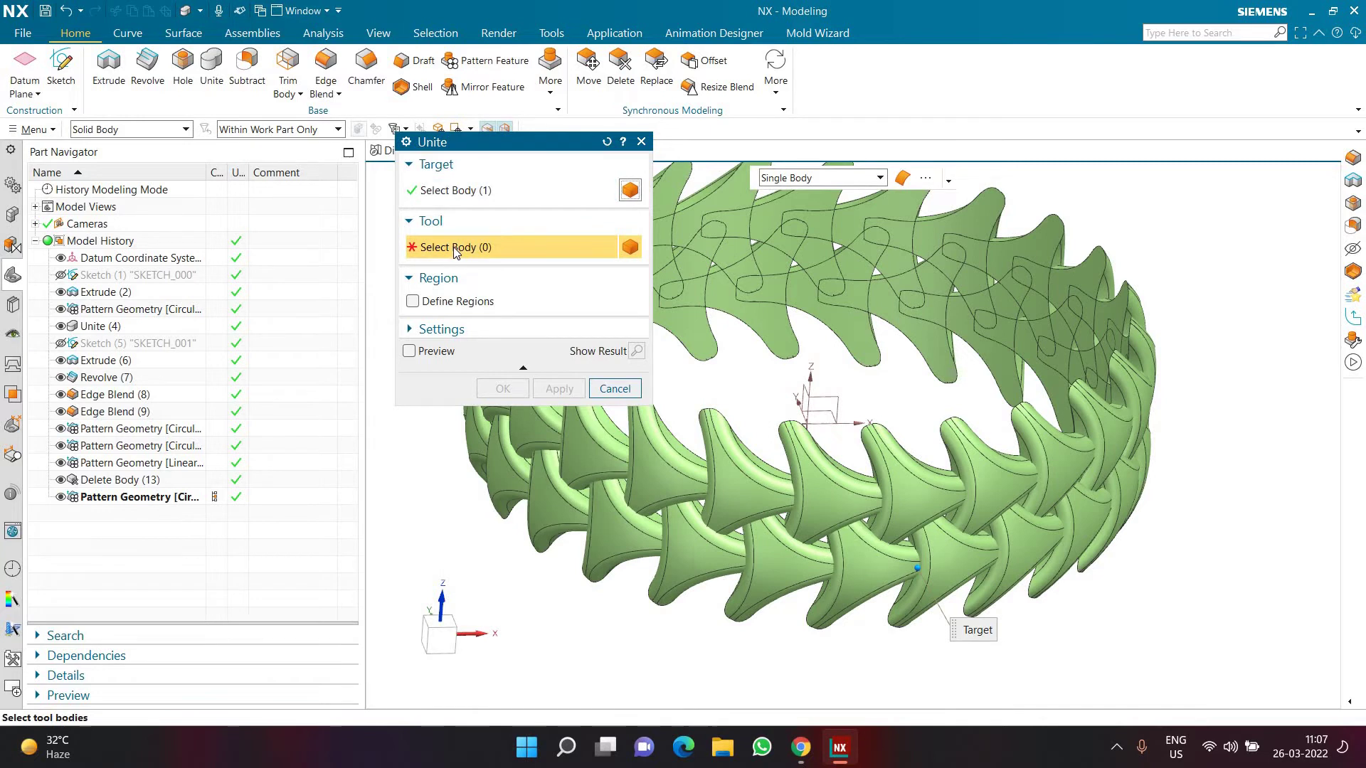
{"action": "key", "text": "ctrl+a"}
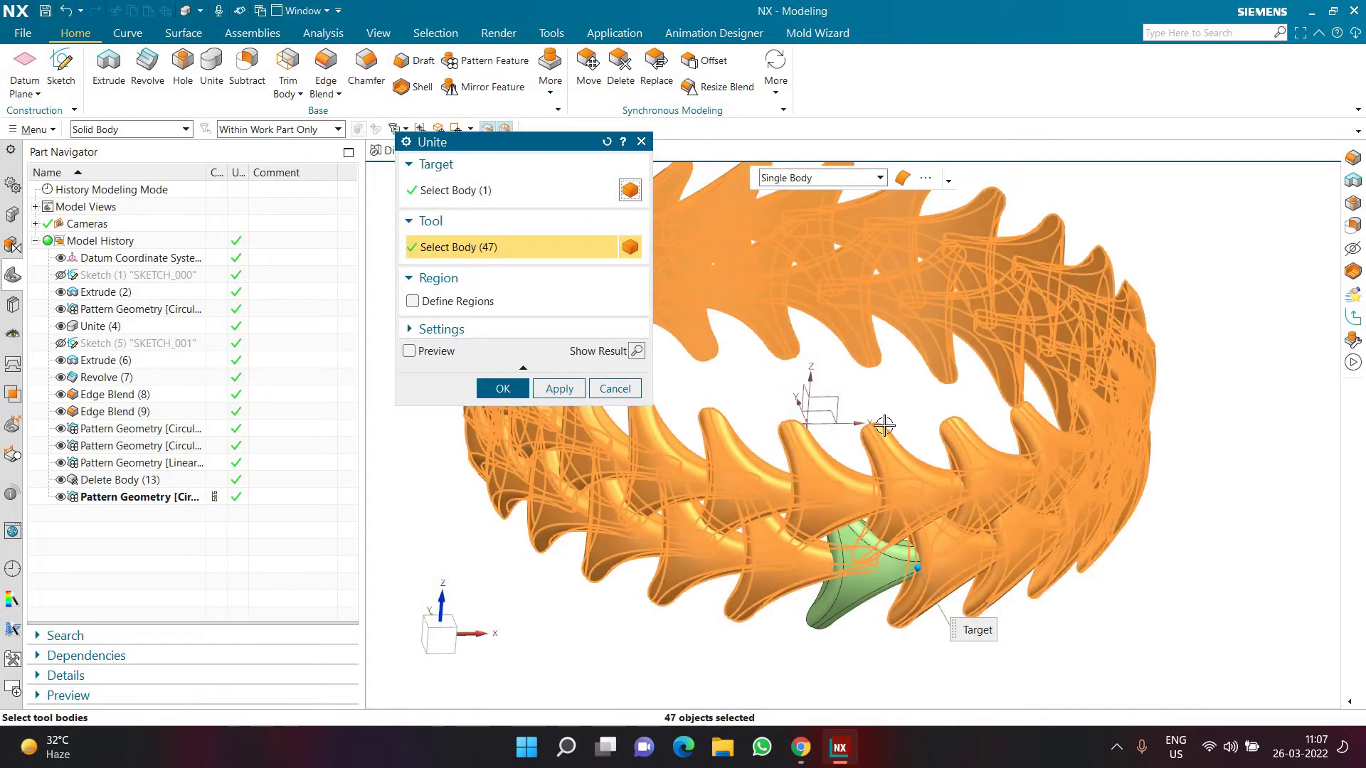
{"action": "scroll", "coordinate": [885, 425], "scroll_direction": "down", "scroll_amount": 2}
{"action": "scroll", "coordinate": [793, 399], "scroll_direction": "up", "scroll_amount": 2}
{"action": "left_click", "coordinate": [519, 391]}
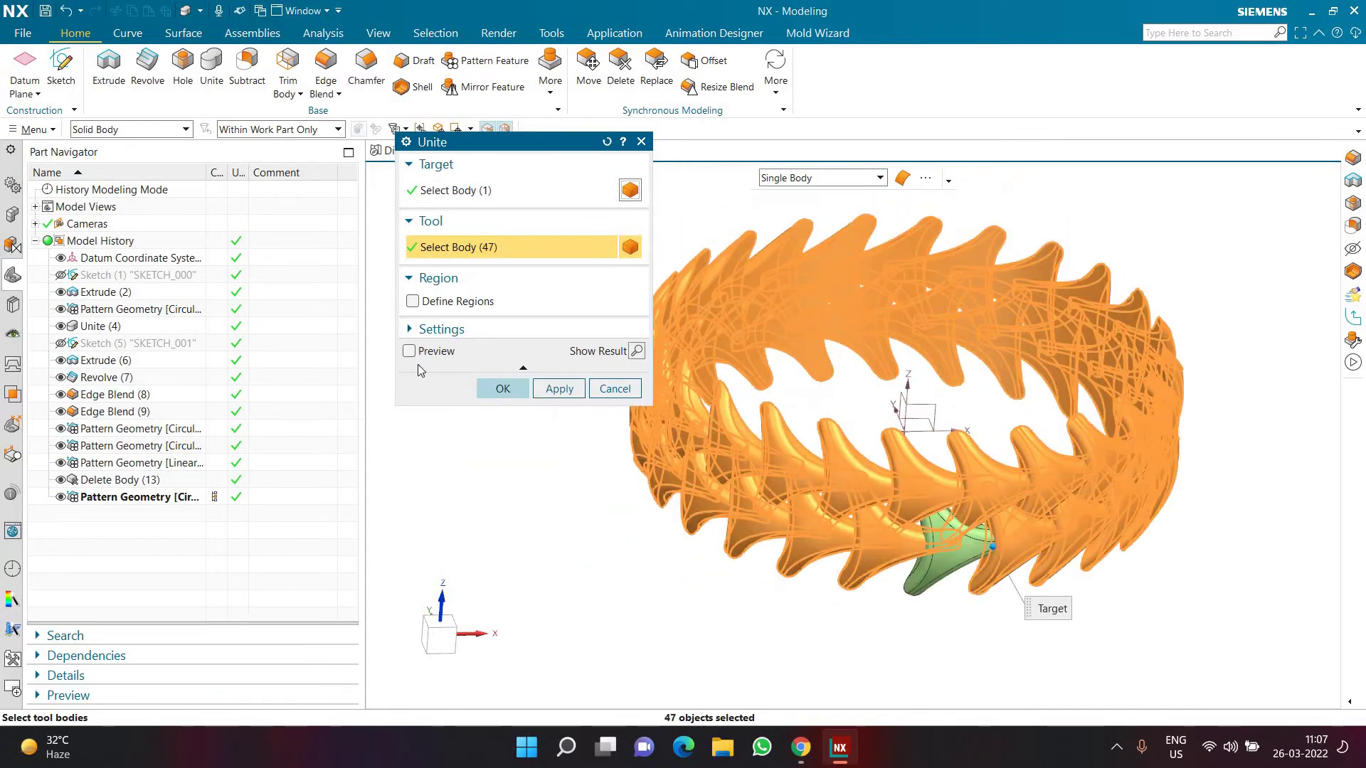
{"action": "left_click", "coordinate": [501, 389]}
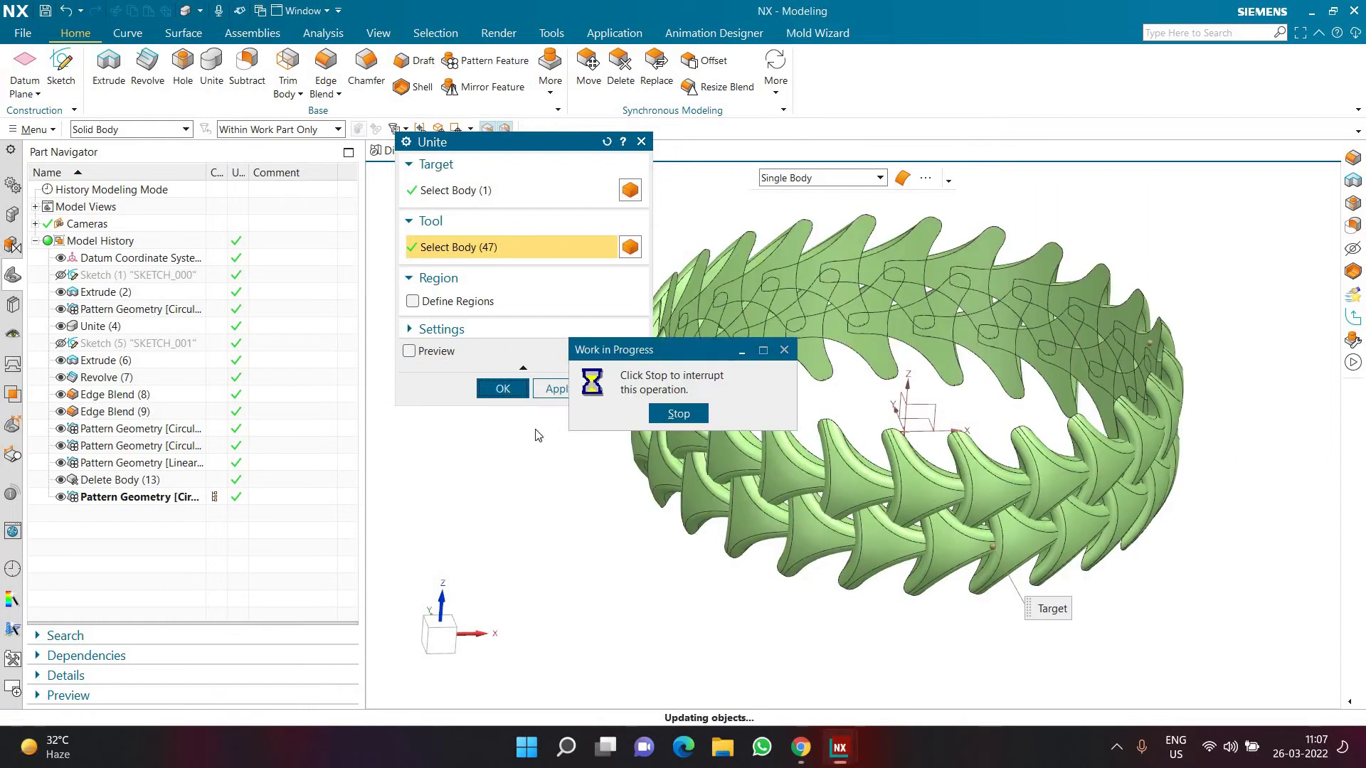
- Edge-blend the feature intersection edges of the united rings with a 0.5 mm radius, with the preview switched off
{"action": "middle_click_drag", "start_coordinate": [529, 392], "coordinate": [805, 378]}
{"action": "scroll", "coordinate": [805, 377], "scroll_direction": "up", "scroll_amount": 10}
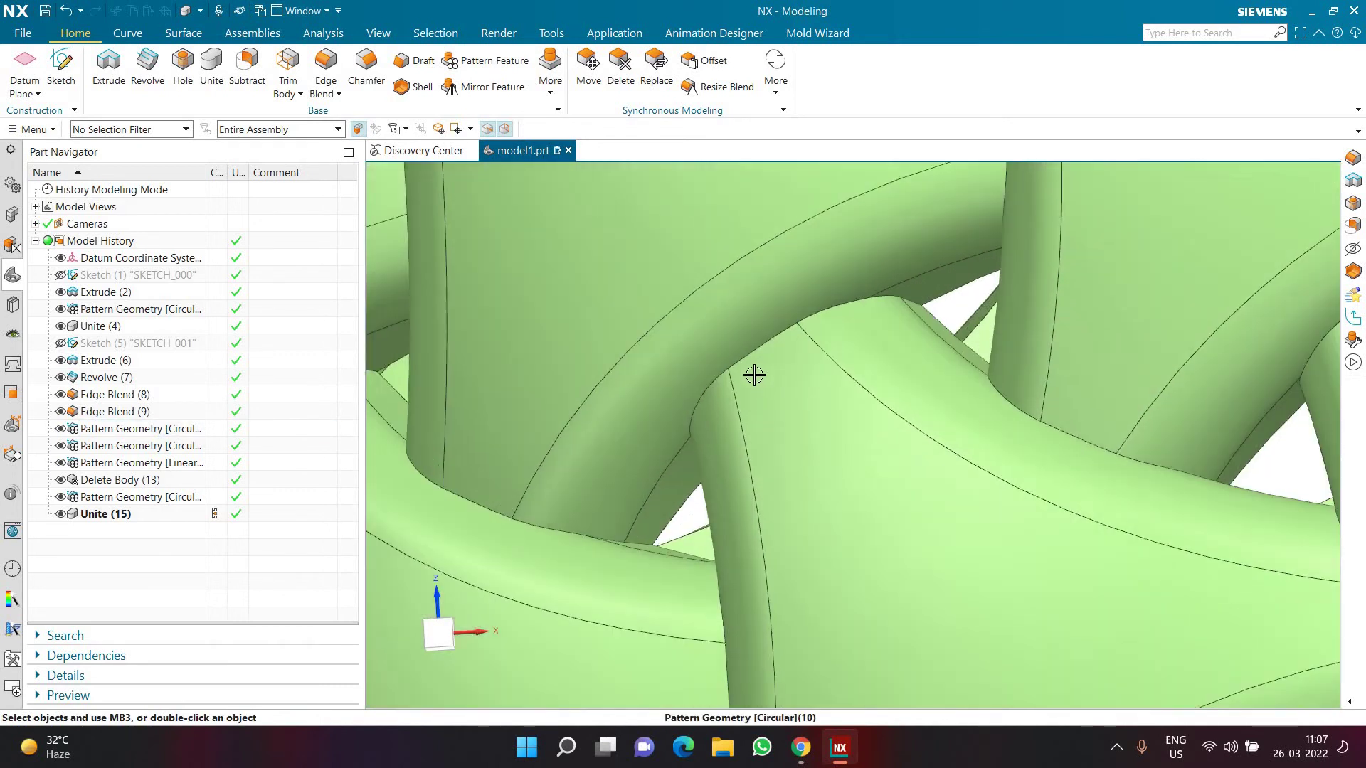
{"action": "left_click", "coordinate": [711, 393]}
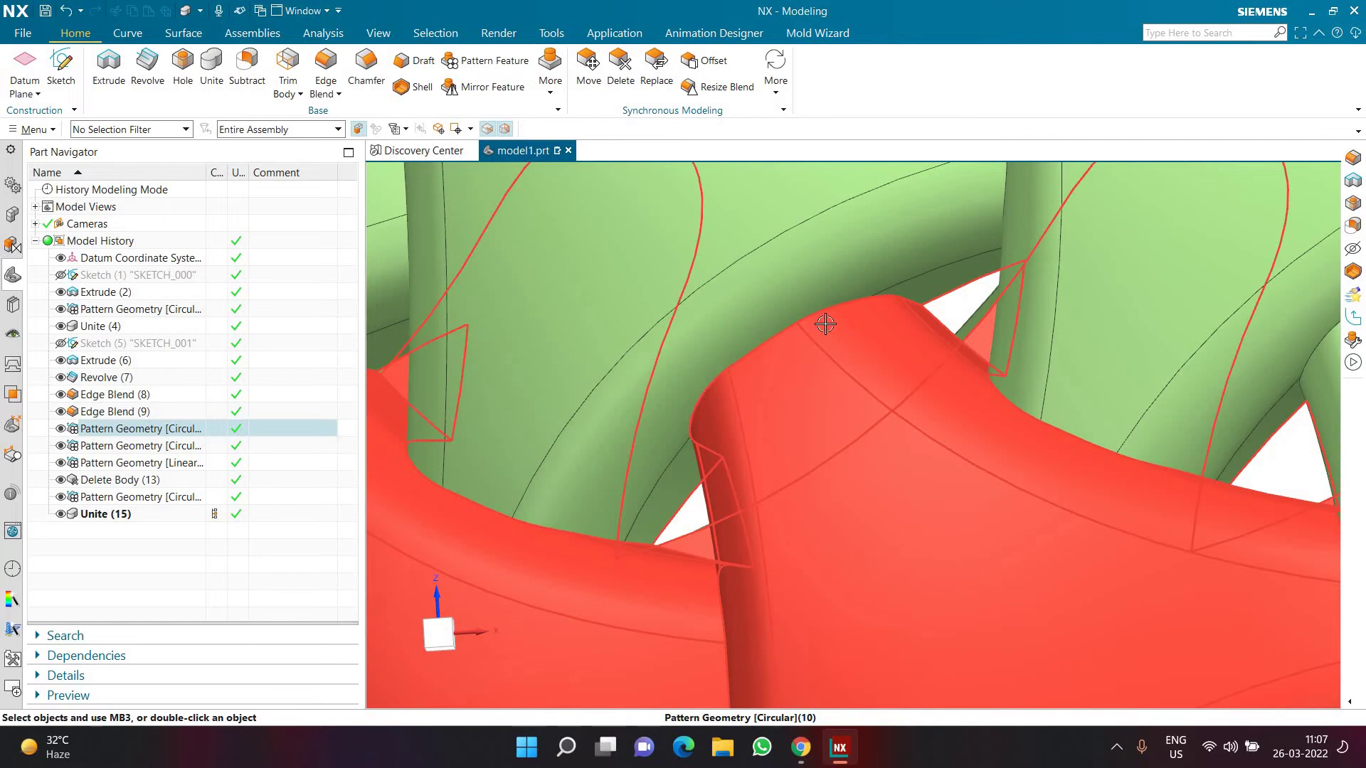
{"action": "key", "text": "Escape"}
{"action": "key", "text": "ctrl+f"}
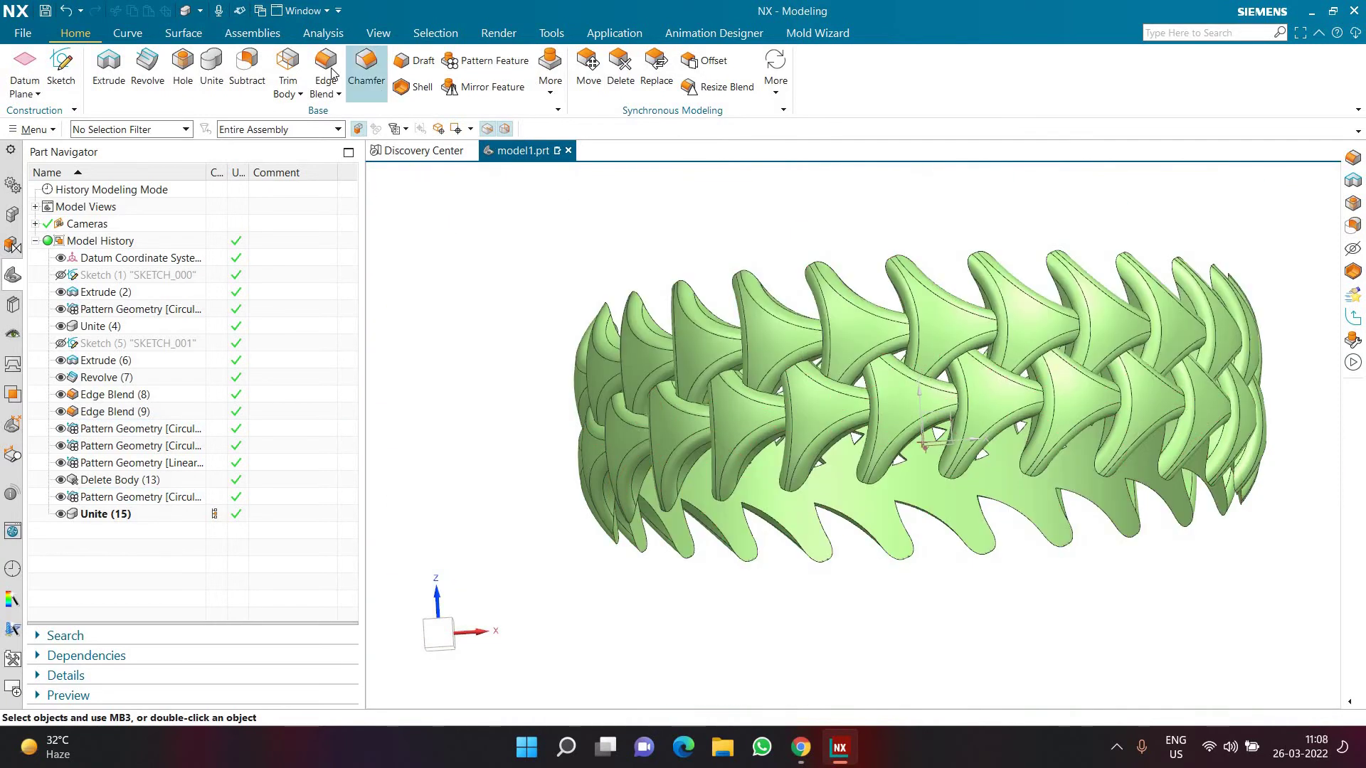
{"action": "left_click", "coordinate": [327, 68]}
{"action": "left_click", "coordinate": [829, 179]}
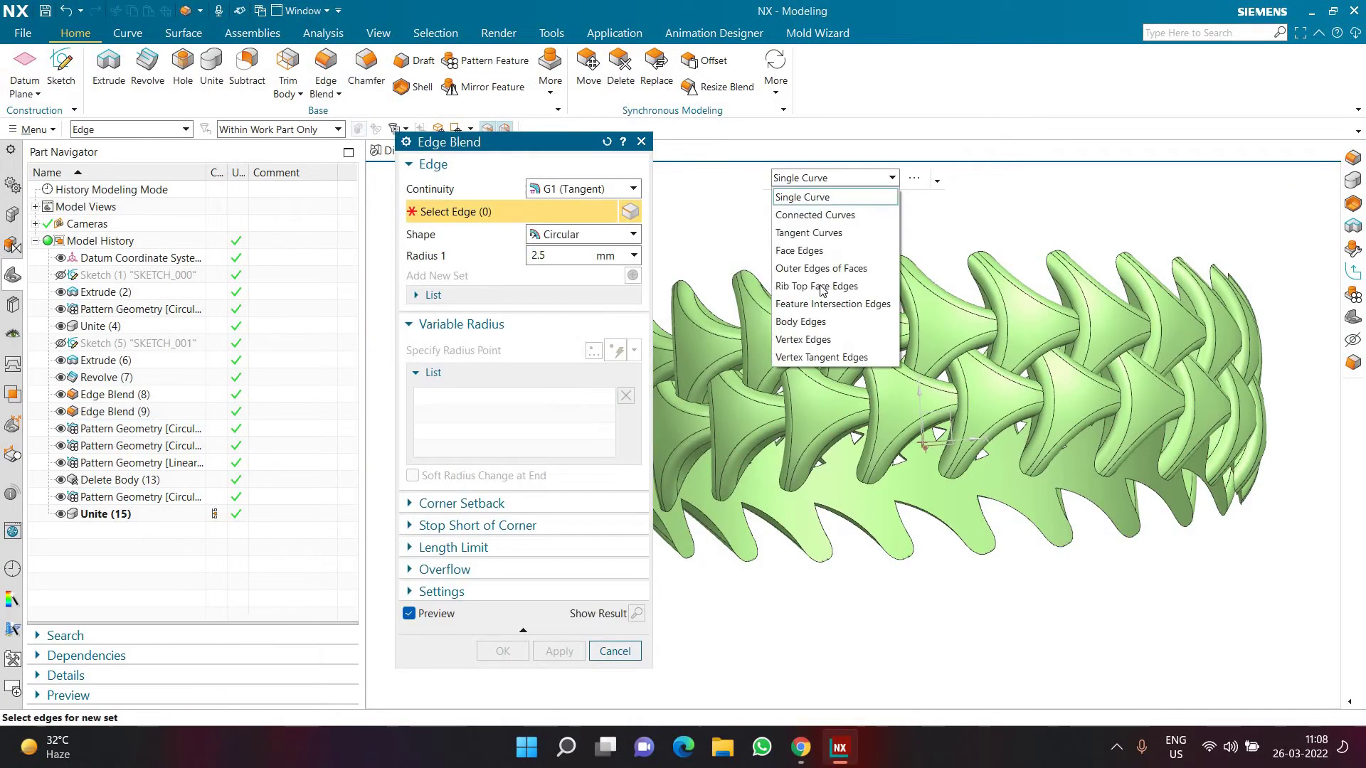
{"action": "left_click", "coordinate": [813, 303]}
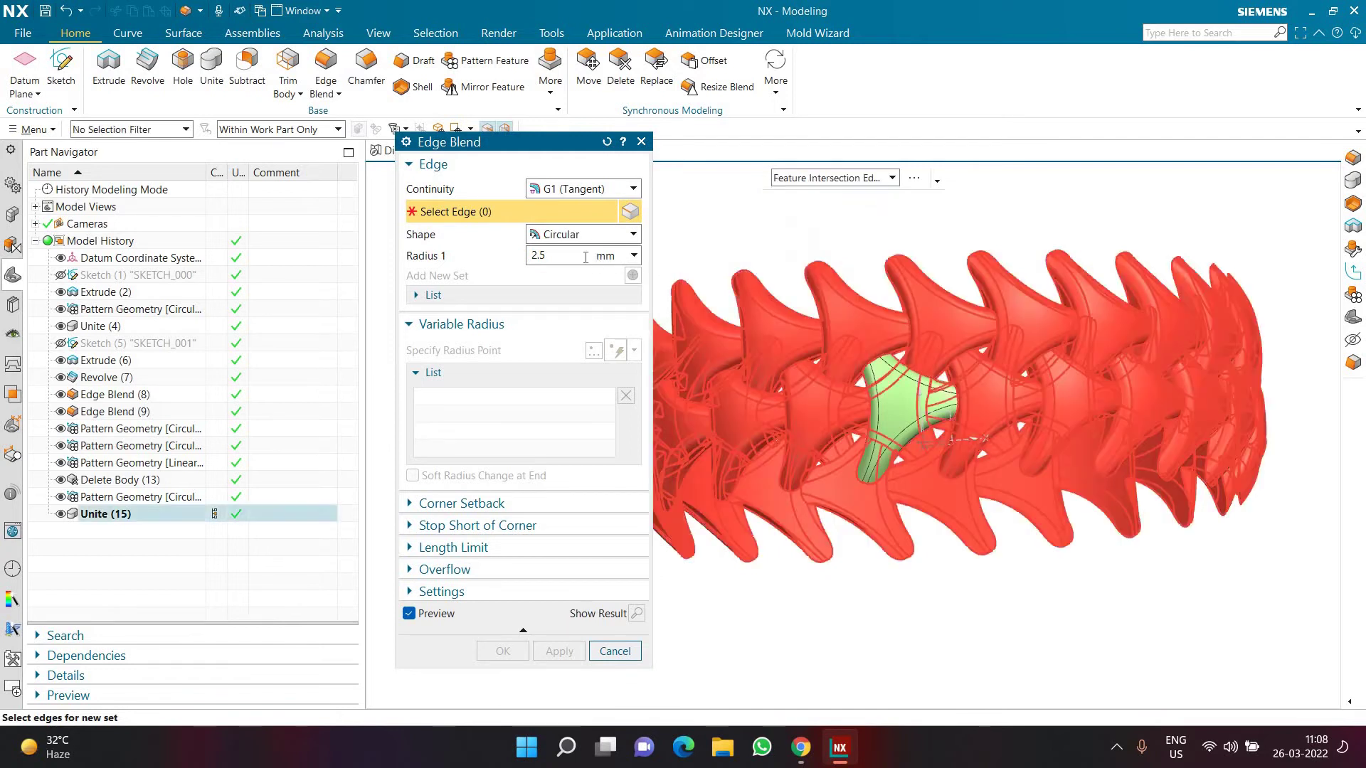
{"action": "type", "text": ".5"}
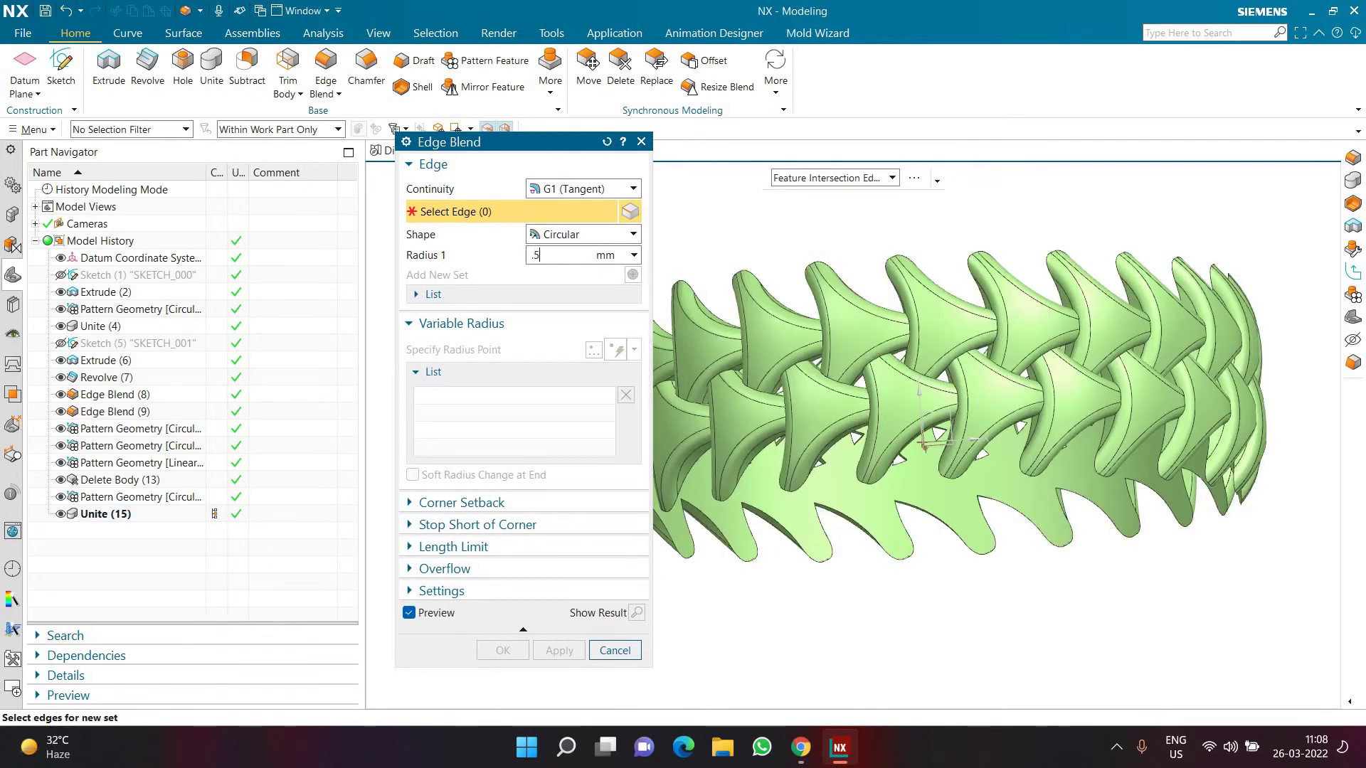
{"action": "left_click", "coordinate": [132, 517]}
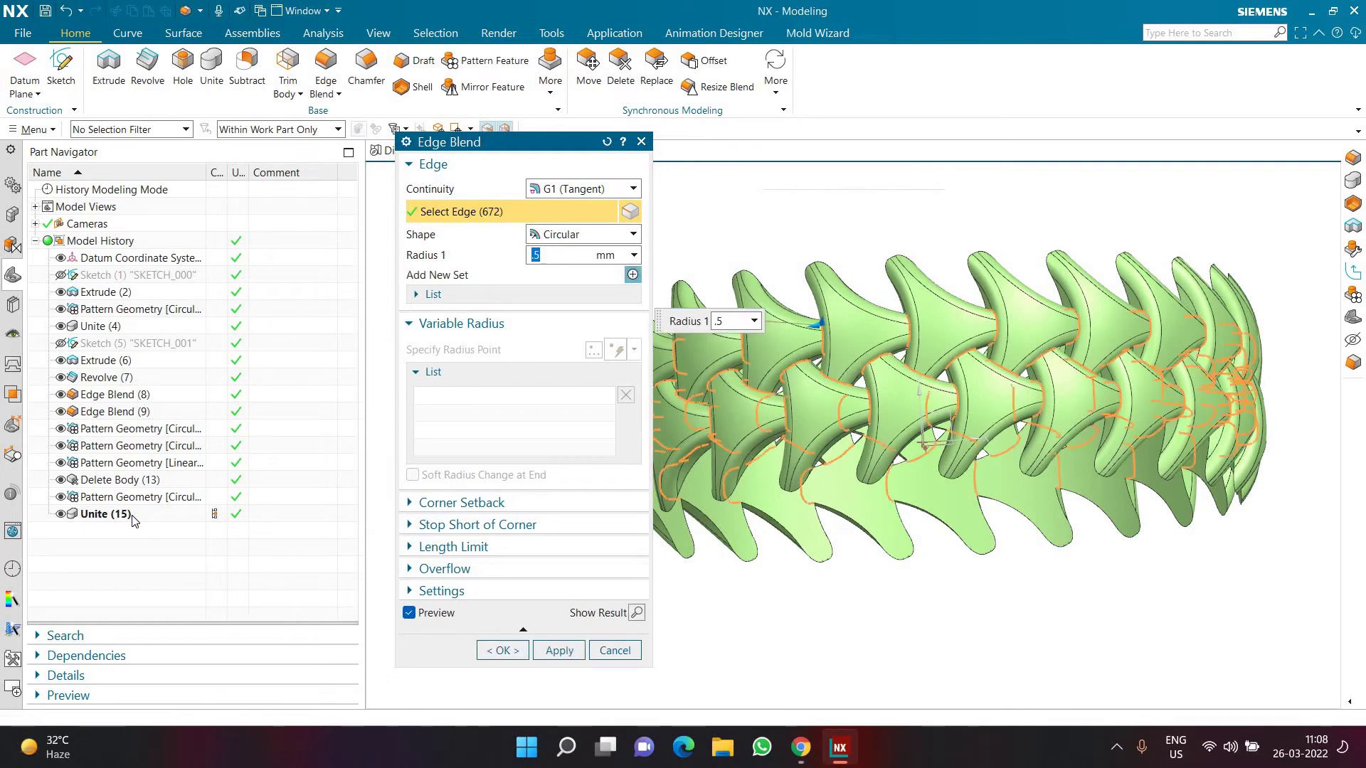
{"action": "left_click", "coordinate": [409, 613]}
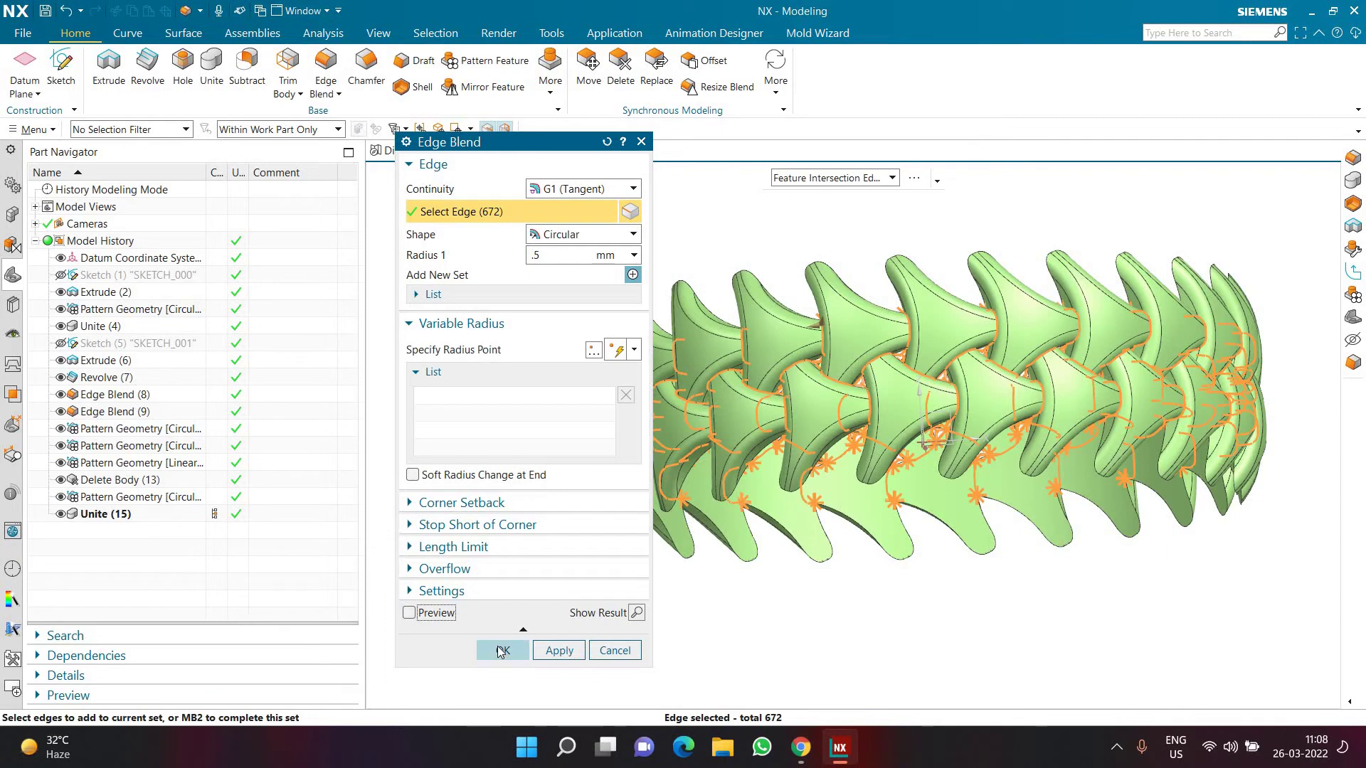
{"action": "left_click", "coordinate": [501, 651]}
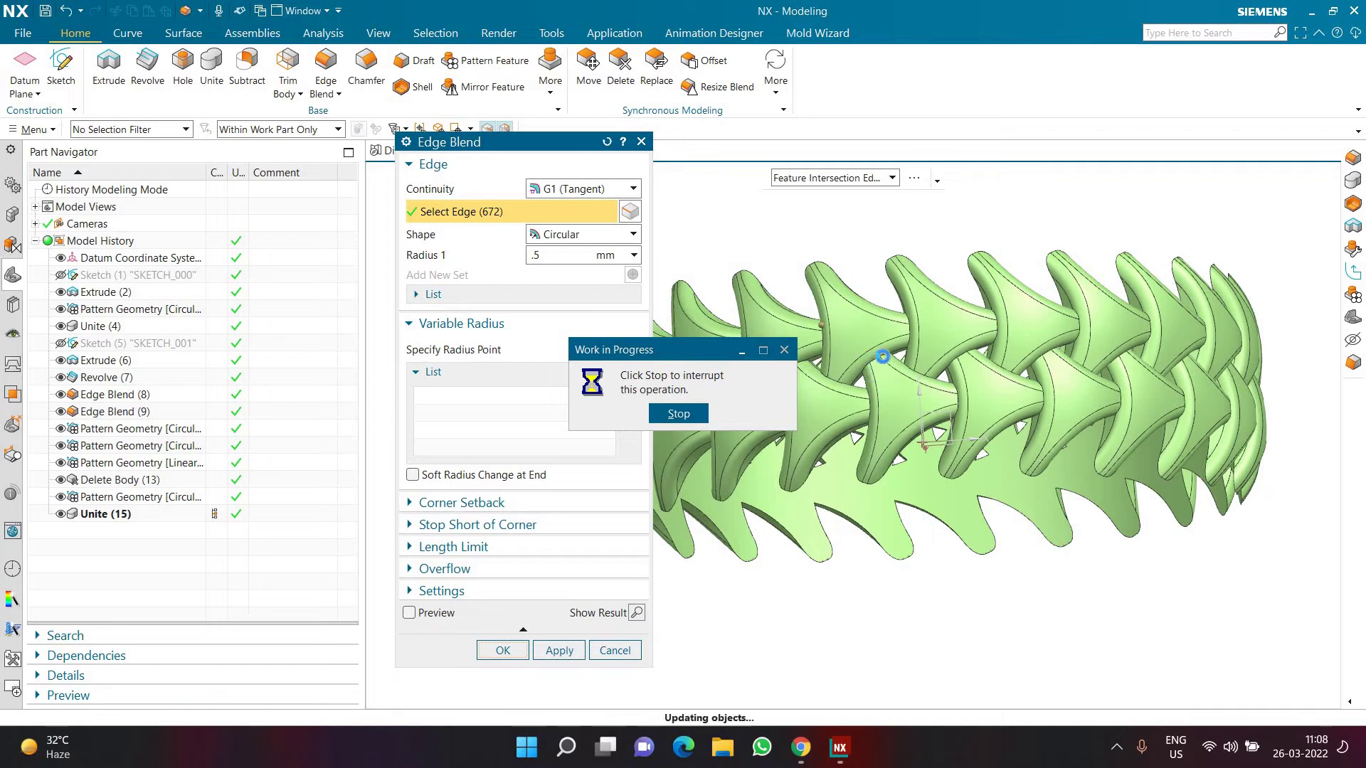
- Set up a linear Pattern Geometry of the blended two-ring body along the Z-axis
{"action": "scroll", "coordinate": [878, 341], "scroll_direction": "up", "scroll_amount": 10}
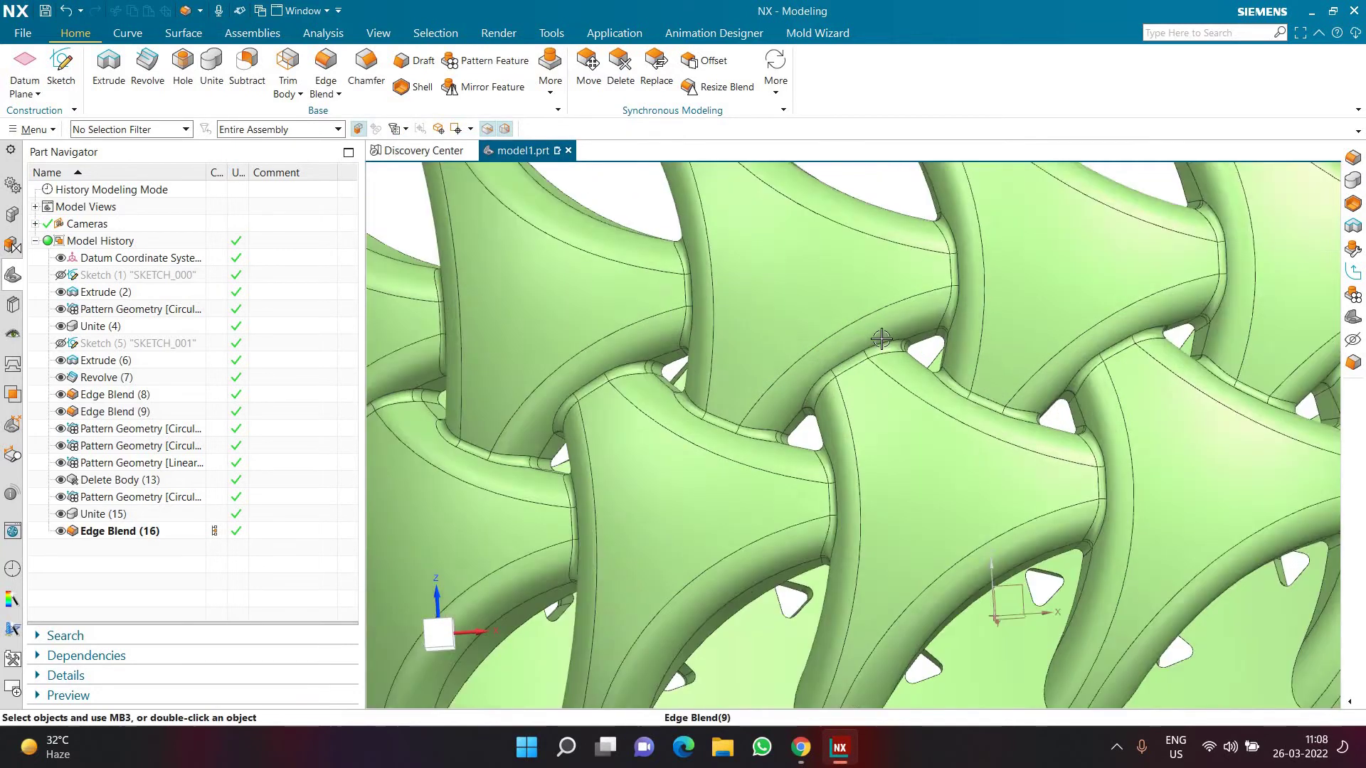
{"action": "scroll", "coordinate": [975, 387], "scroll_direction": "down", "scroll_amount": 15}
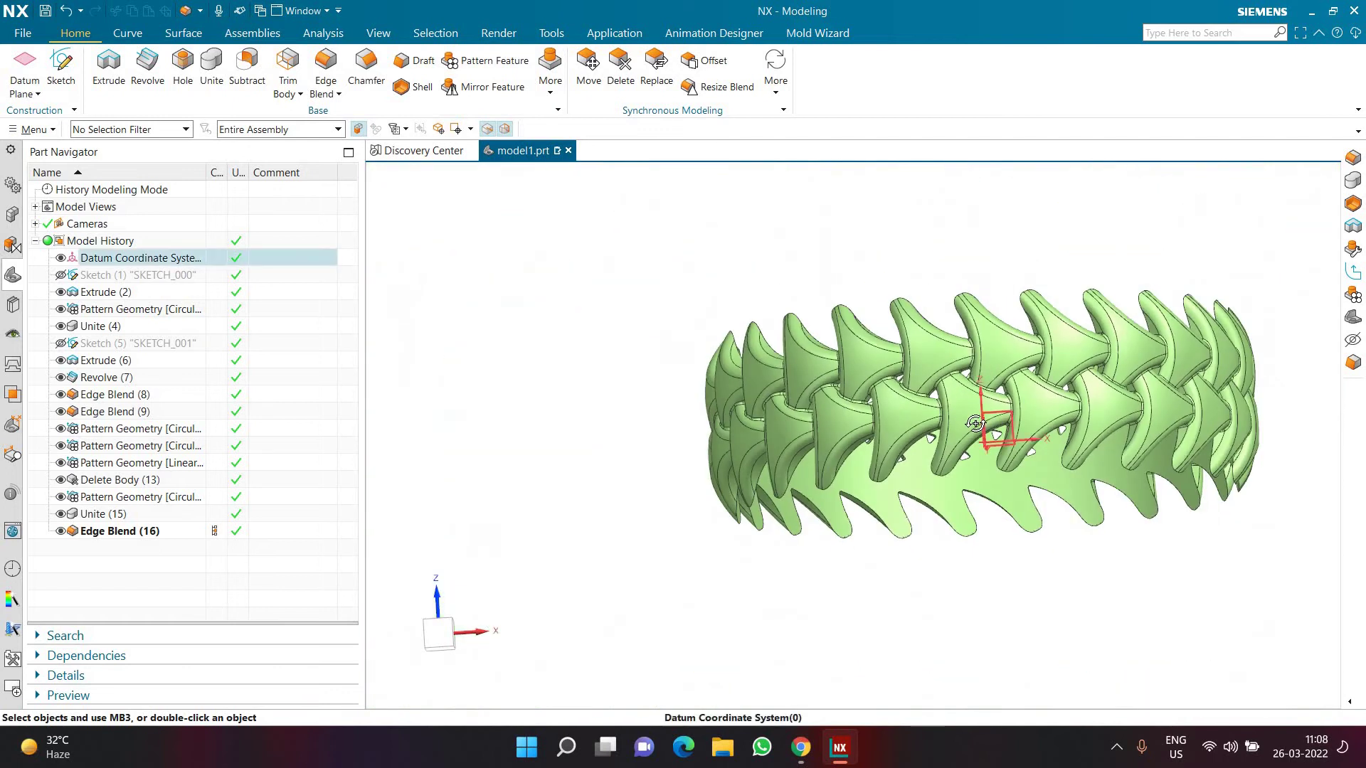
{"action": "middle_click_drag", "start_coordinate": [975, 422], "coordinate": [1162, 610]}
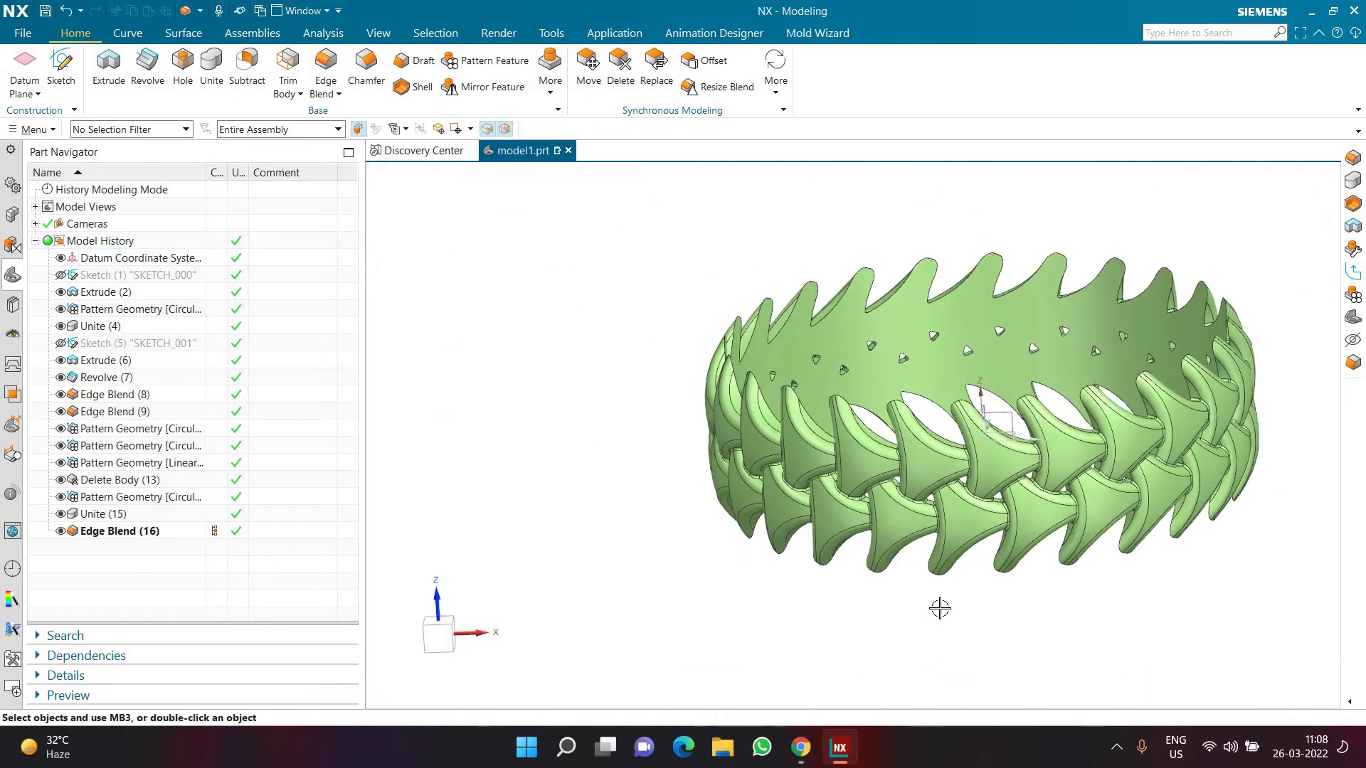
{"action": "key", "text": "F8"}
{"action": "left_click", "coordinate": [550, 82]}
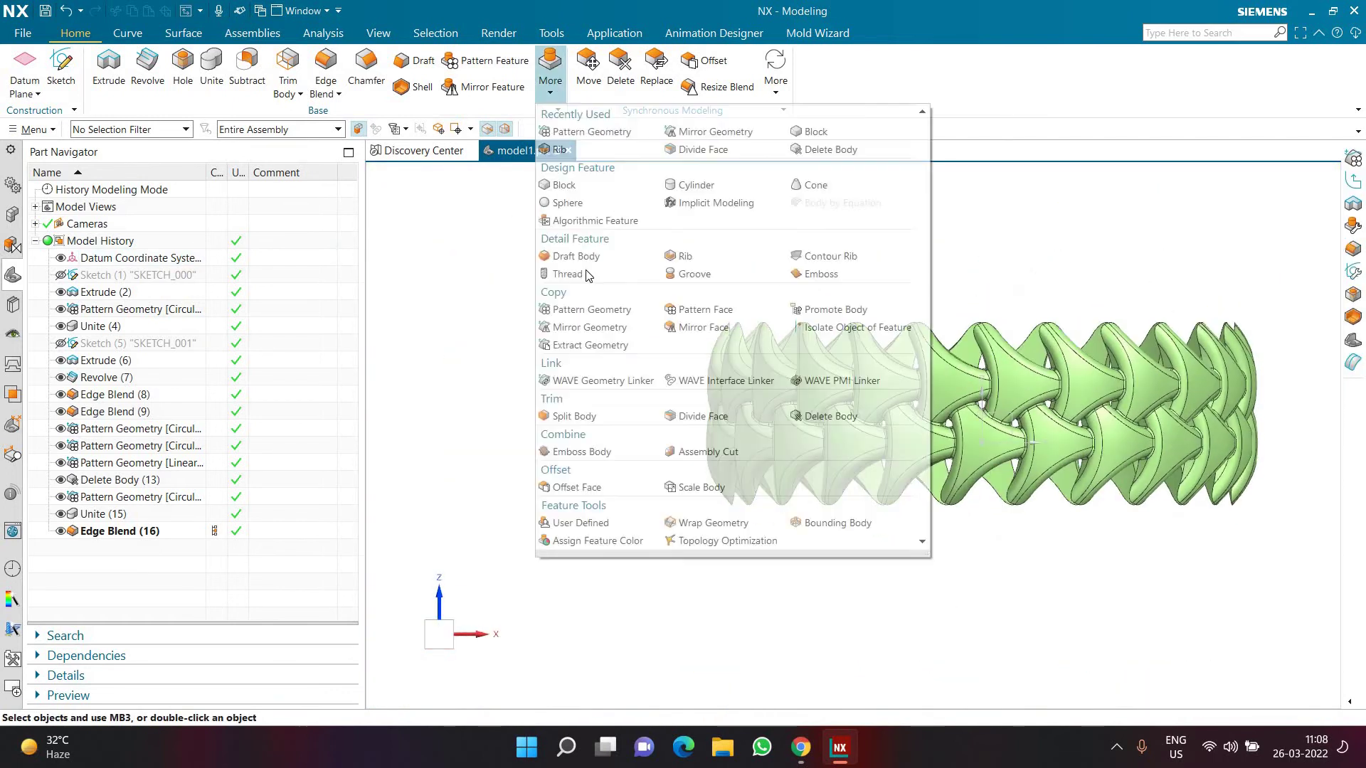
{"action": "key", "text": "Escape"}
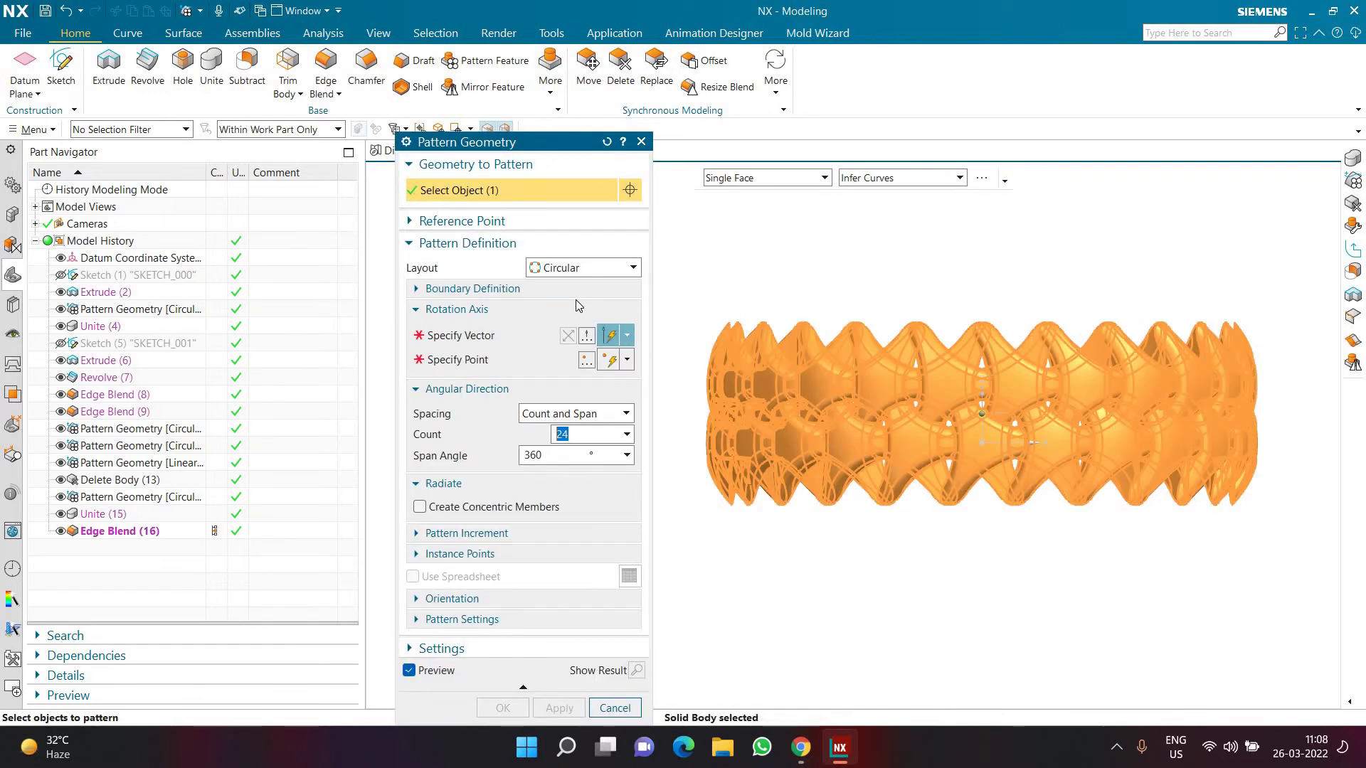
{"action": "left_click", "coordinate": [580, 269]}
{"action": "left_click", "coordinate": [569, 283]}
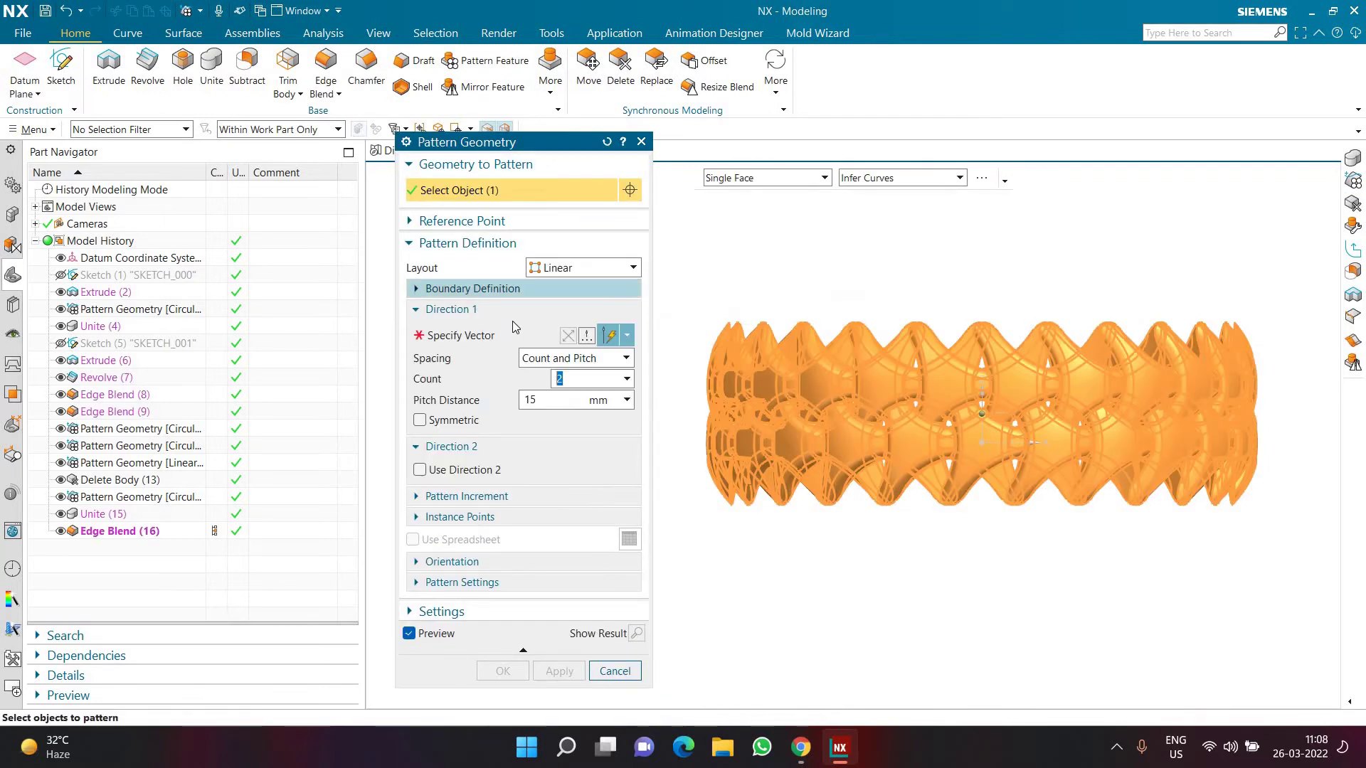
{"action": "left_click", "coordinate": [853, 403]}
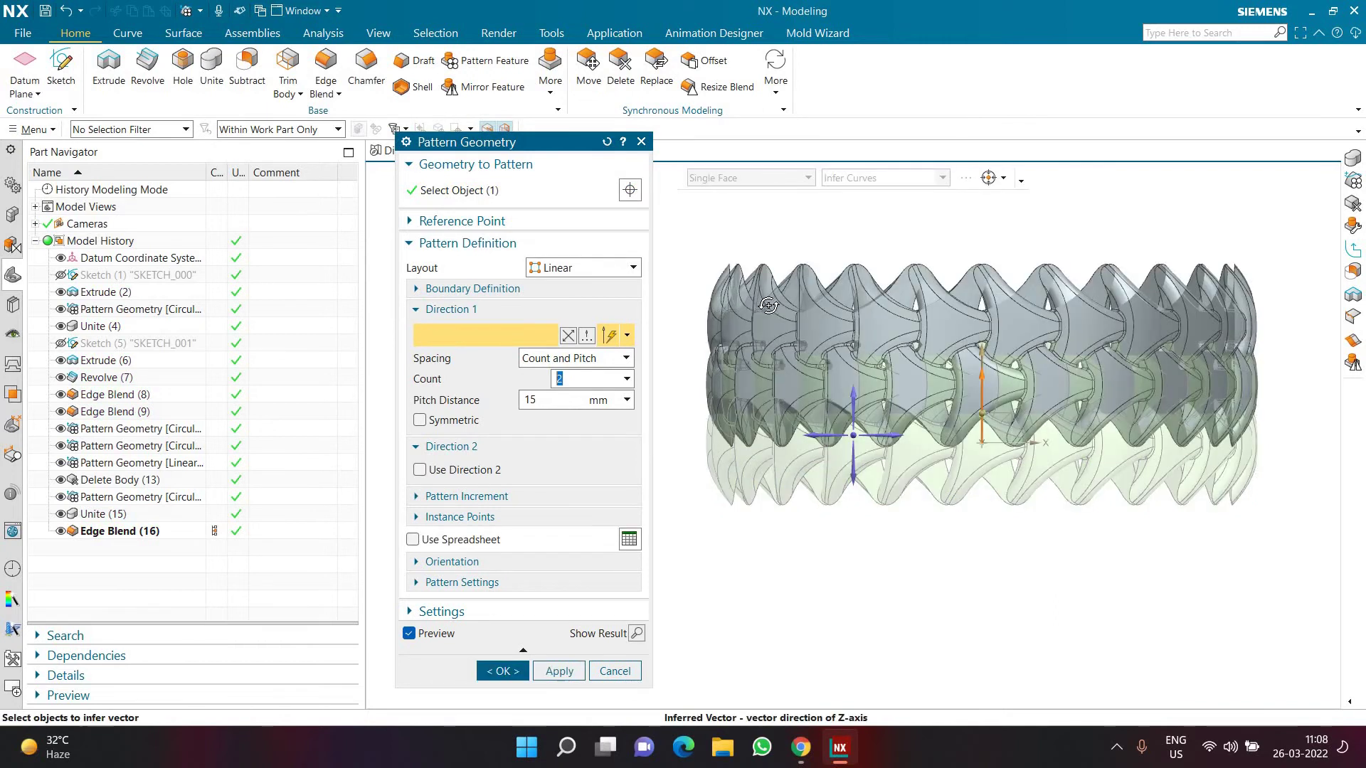
- Set the linear pattern's count to 4 and pitch distance to 30 mm, and create the stacked copies
{"action": "middle_click_drag", "start_coordinate": [777, 294], "coordinate": [559, 371]}
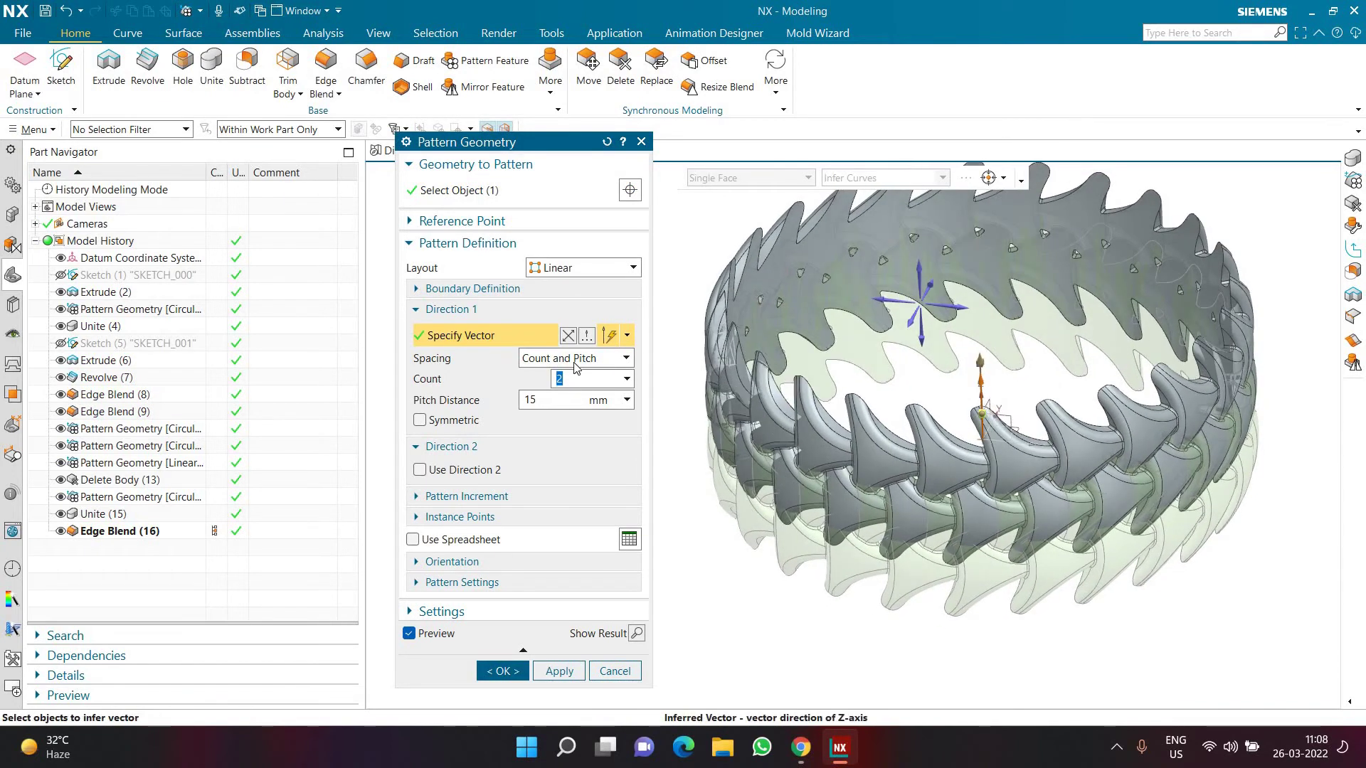
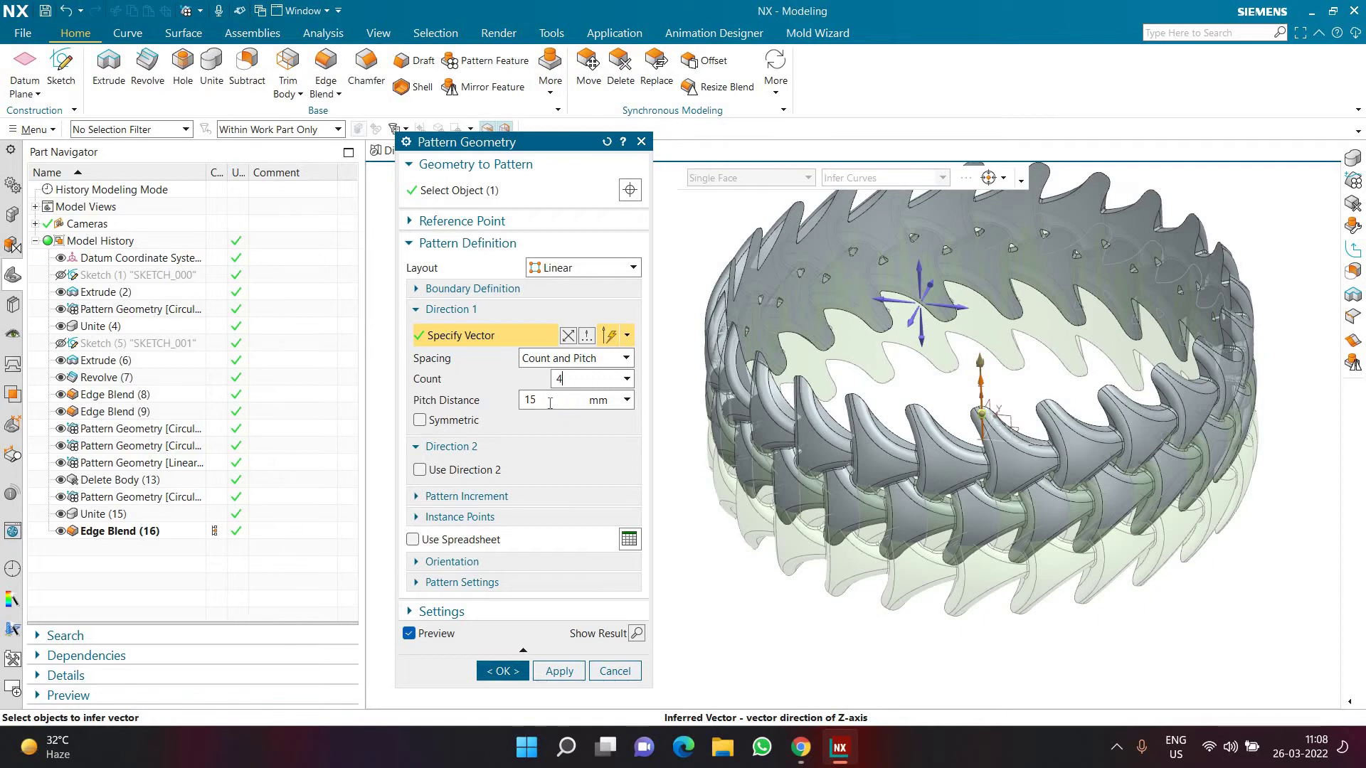
{"action": "key", "text": "Tab"}
{"action": "type", "text": "30"}
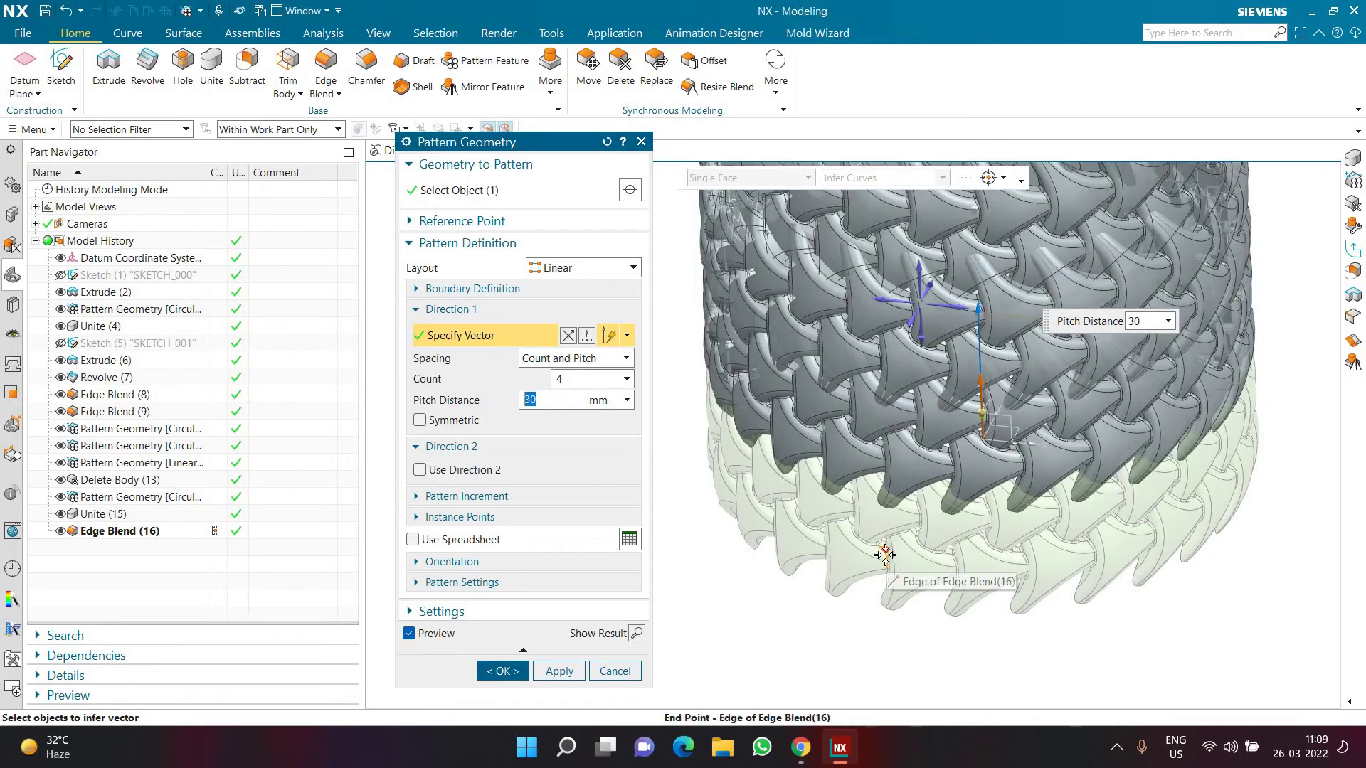
{"action": "left_click", "coordinate": [506, 670]}
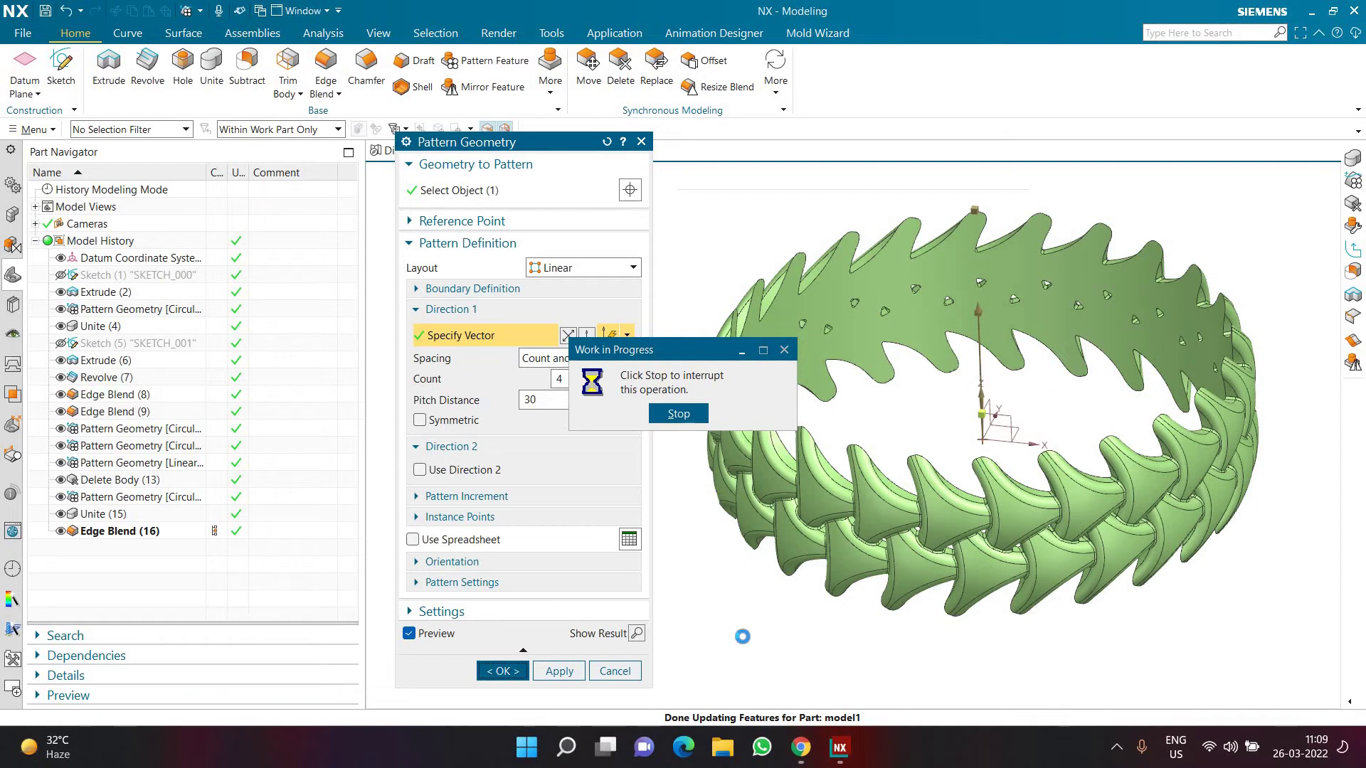
- Examine the seams between the stacked ring bodies on the inner wall and the outside of the cylinder
{"action": "scroll", "coordinate": [732, 628], "scroll_direction": "down", "scroll_amount": 5}
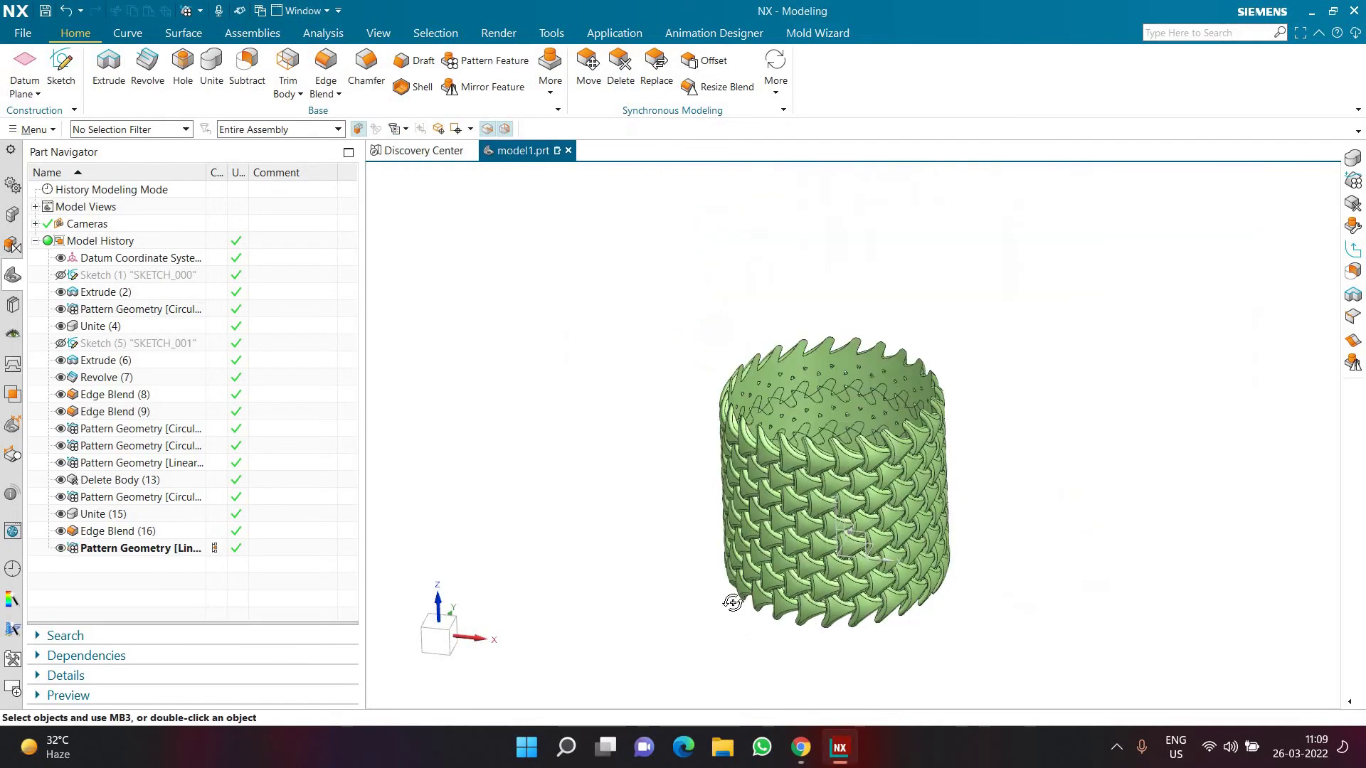
{"action": "middle_click_drag", "start_coordinate": [732, 628], "coordinate": [717, 644]}
{"action": "scroll", "coordinate": [861, 589], "scroll_direction": "up", "scroll_amount": 5}
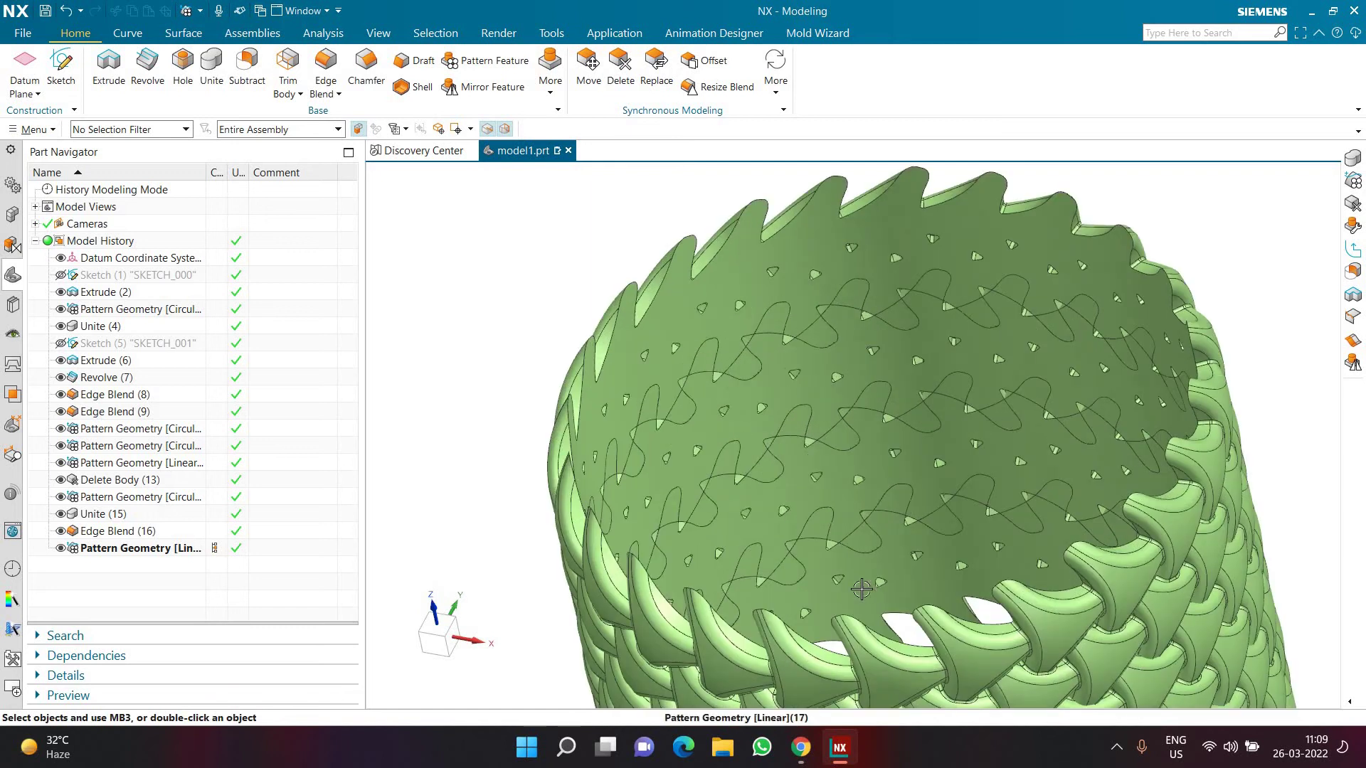
{"action": "left_click", "coordinate": [845, 497]}
{"action": "left_click", "coordinate": [493, 284]}
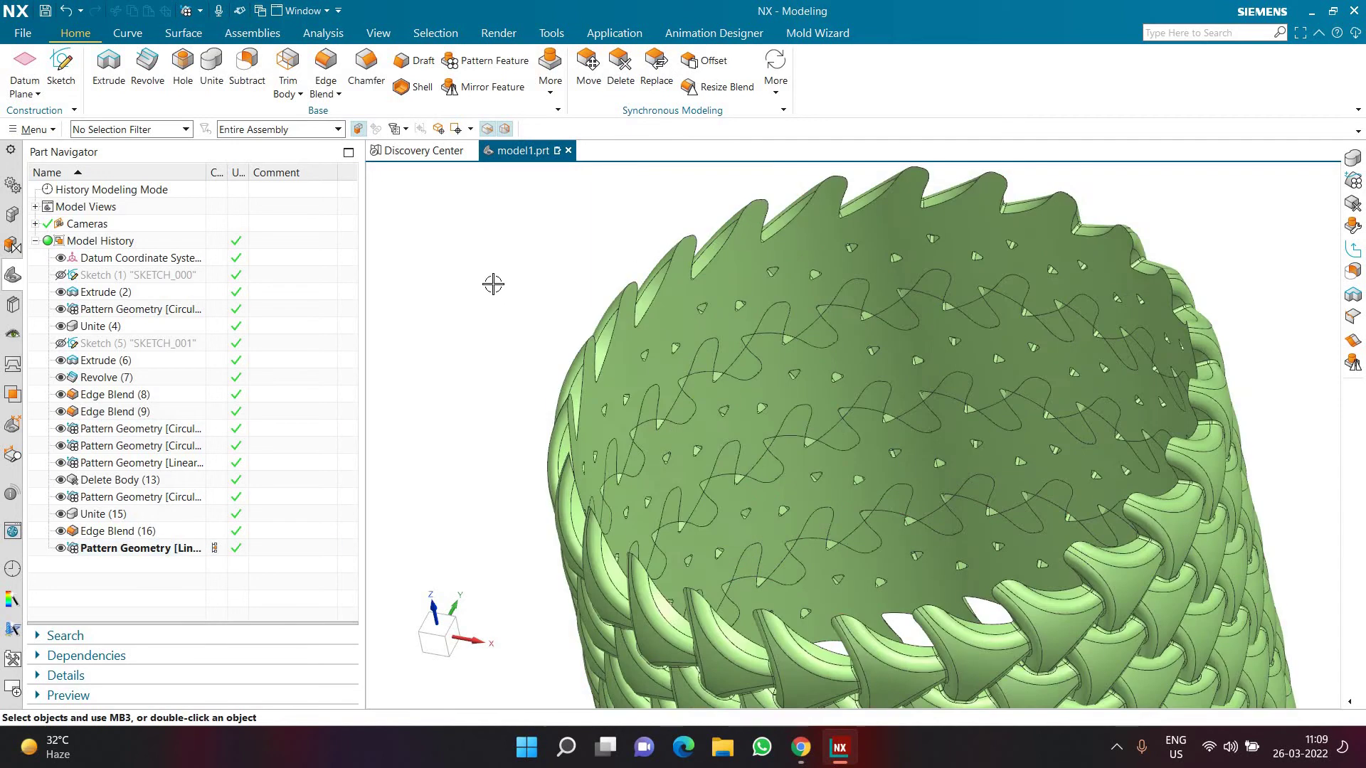
{"action": "scroll", "coordinate": [488, 284], "scroll_direction": "down", "scroll_amount": 2}
{"action": "middle_click_drag", "start_coordinate": [490, 284], "coordinate": [509, 229]}
{"action": "scroll", "coordinate": [509, 229], "scroll_direction": "down", "scroll_amount": 3}
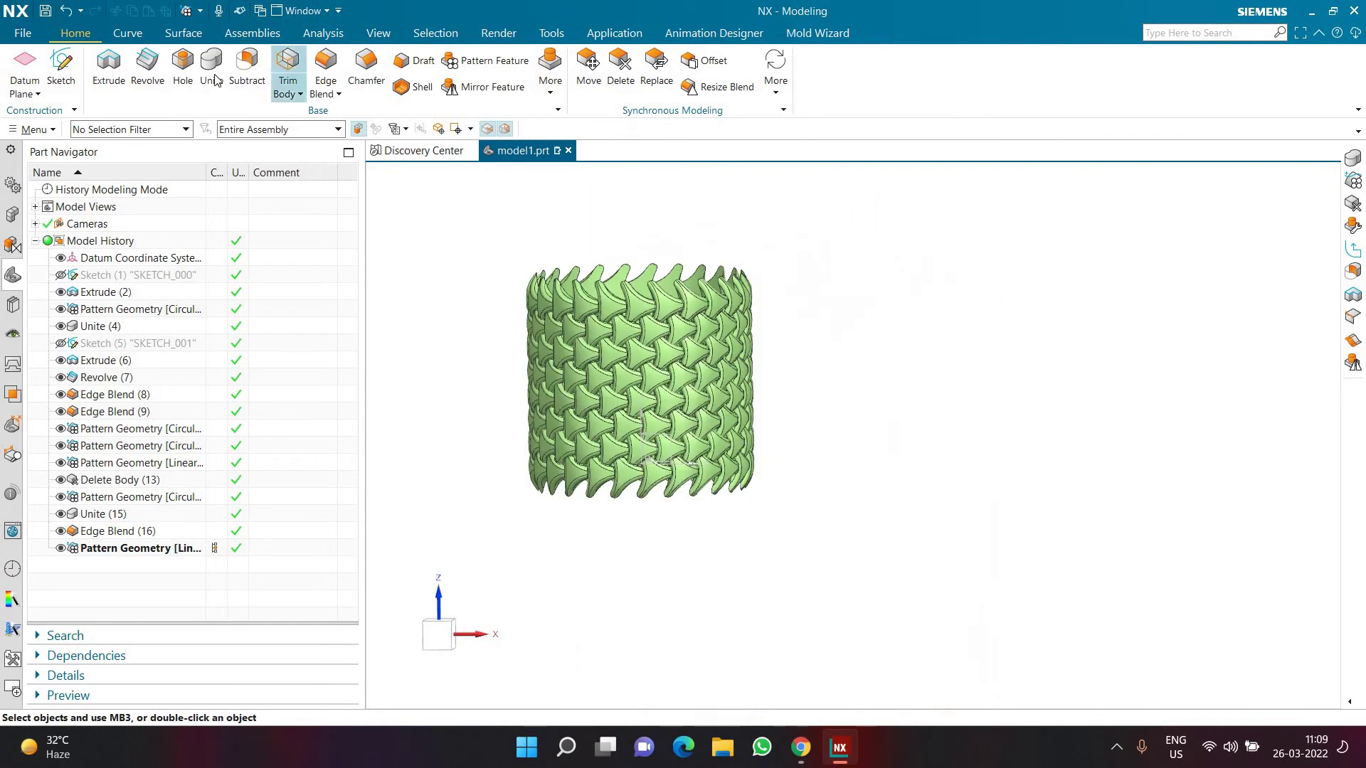
- Unite the bottom two-ring body with the three stacked copies above it into a single body
{"action": "left_click", "coordinate": [213, 76]}
{"action": "scroll", "coordinate": [741, 497], "scroll_direction": "up", "scroll_amount": 3}
{"action": "left_click", "coordinate": [768, 461]}
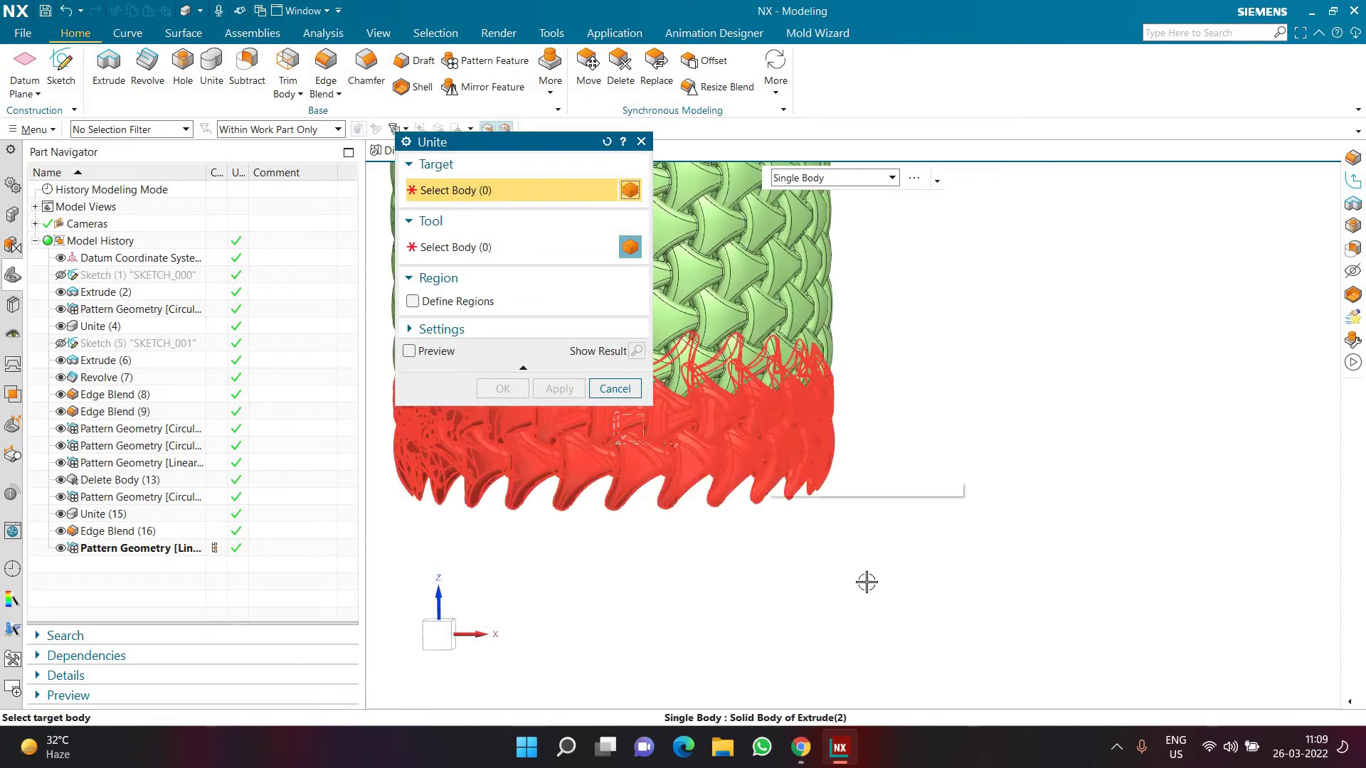
{"action": "scroll", "coordinate": [866, 580], "scroll_direction": "down", "scroll_amount": 2}
{"action": "scroll", "coordinate": [822, 426], "scroll_direction": "up", "scroll_amount": 1}
{"action": "left_click", "coordinate": [782, 399]}
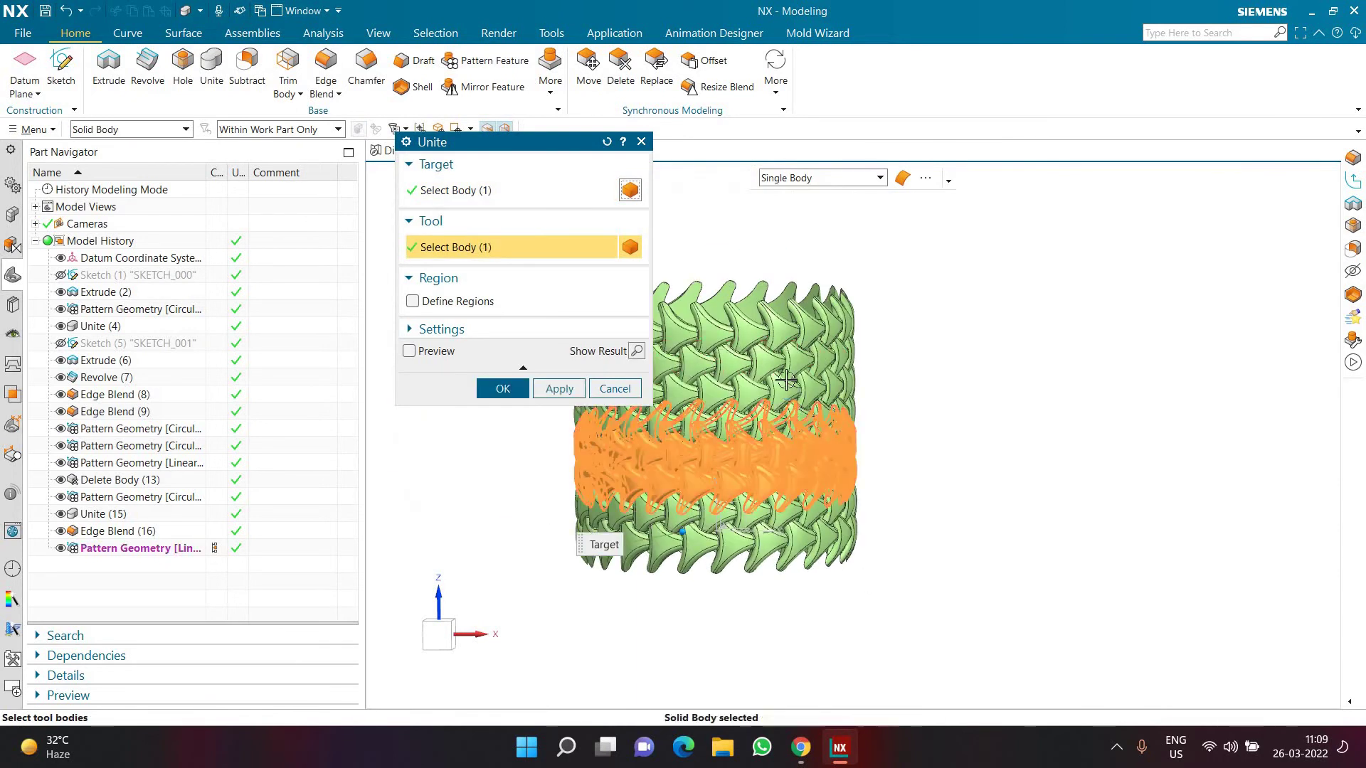
{"action": "left_click", "coordinate": [704, 370]}
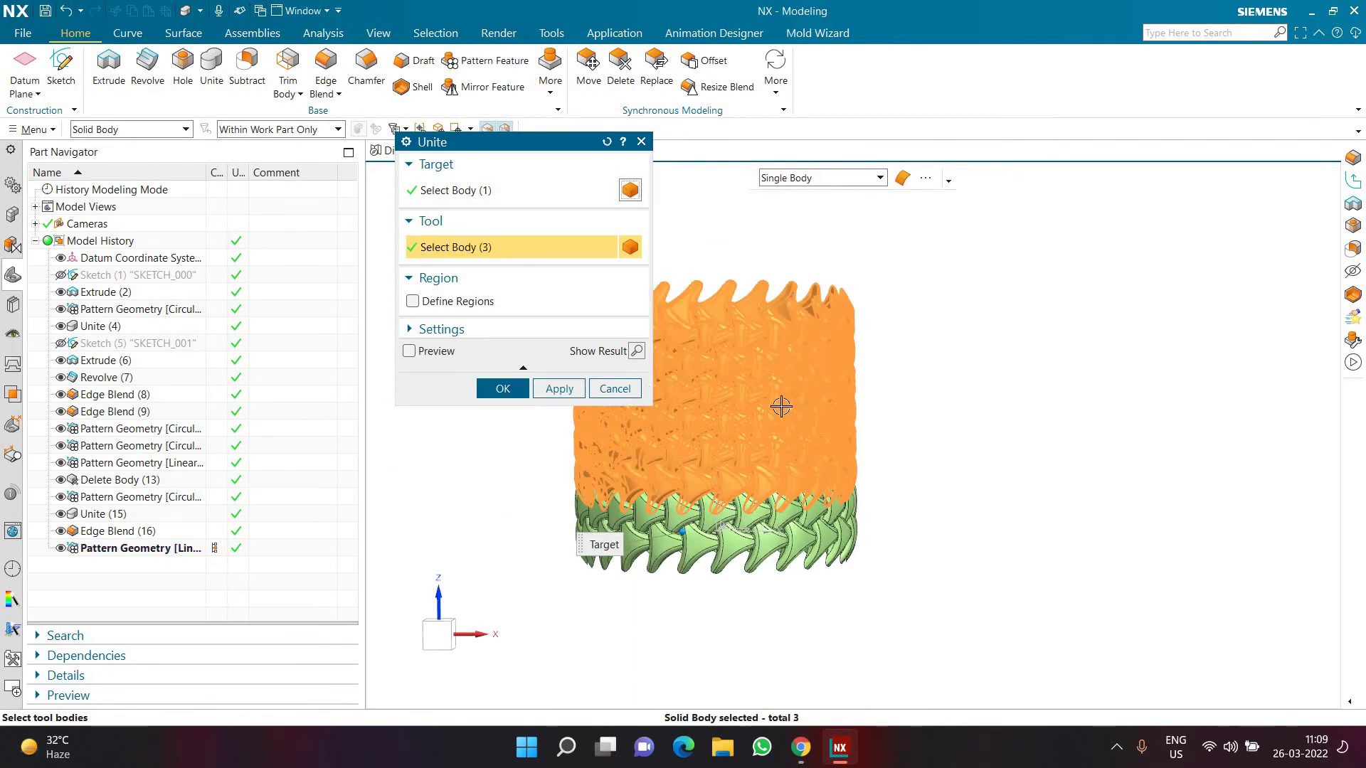
{"action": "scroll", "coordinate": [684, 396], "scroll_direction": "down", "scroll_amount": 2}
{"action": "scroll", "coordinate": [622, 455], "scroll_direction": "up", "scroll_amount": 3}
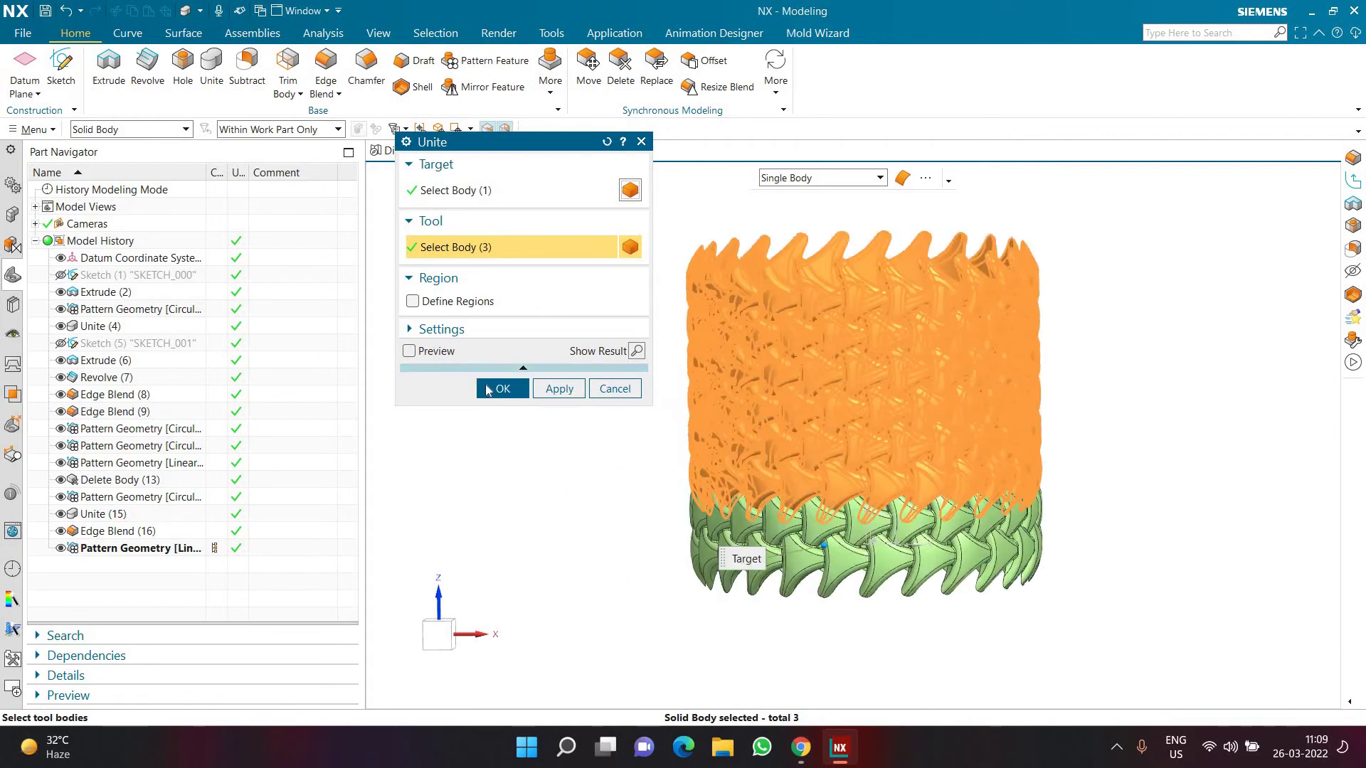
{"action": "left_click", "coordinate": [486, 388]}
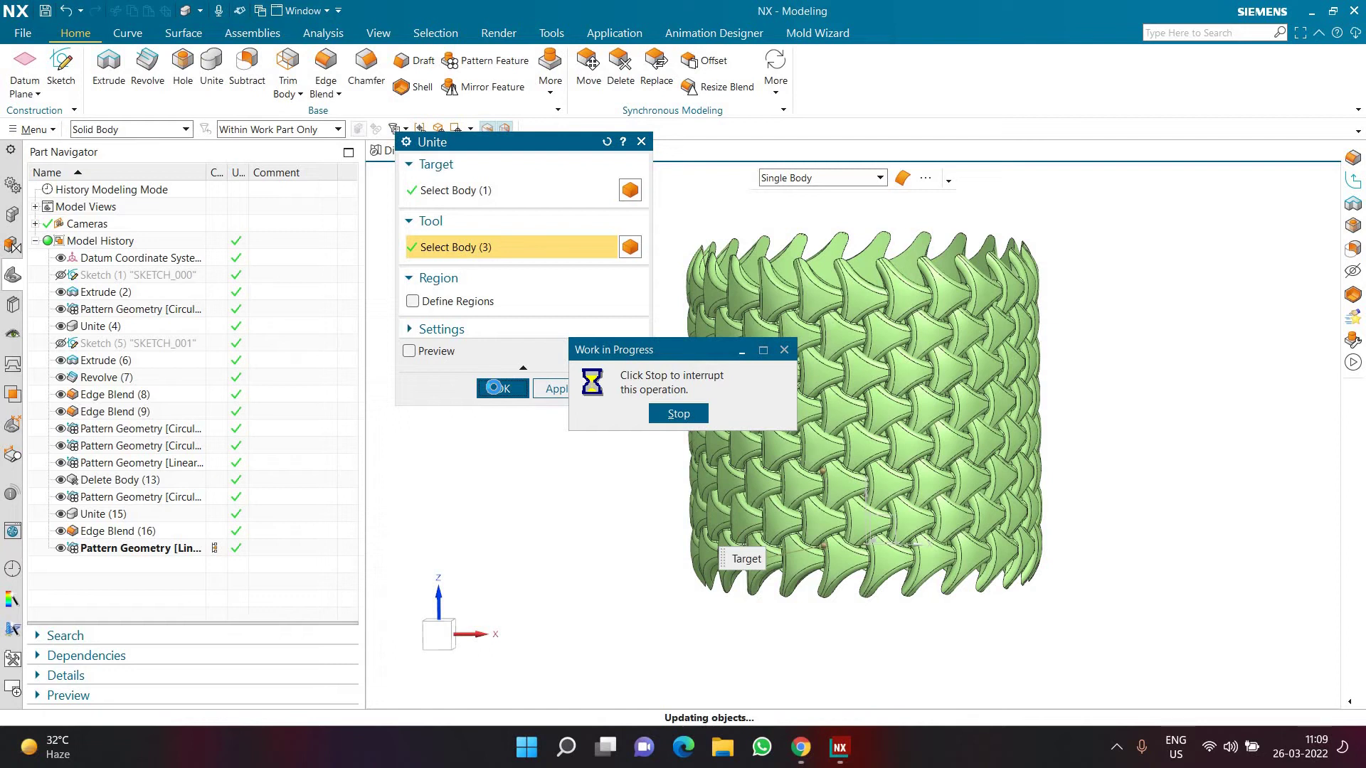
- Edge-blend the feature intersection edges of the newly united cylinder wall with a 0.5 mm radius
{"action": "scroll", "coordinate": [740, 426], "scroll_direction": "up", "scroll_amount": 5}
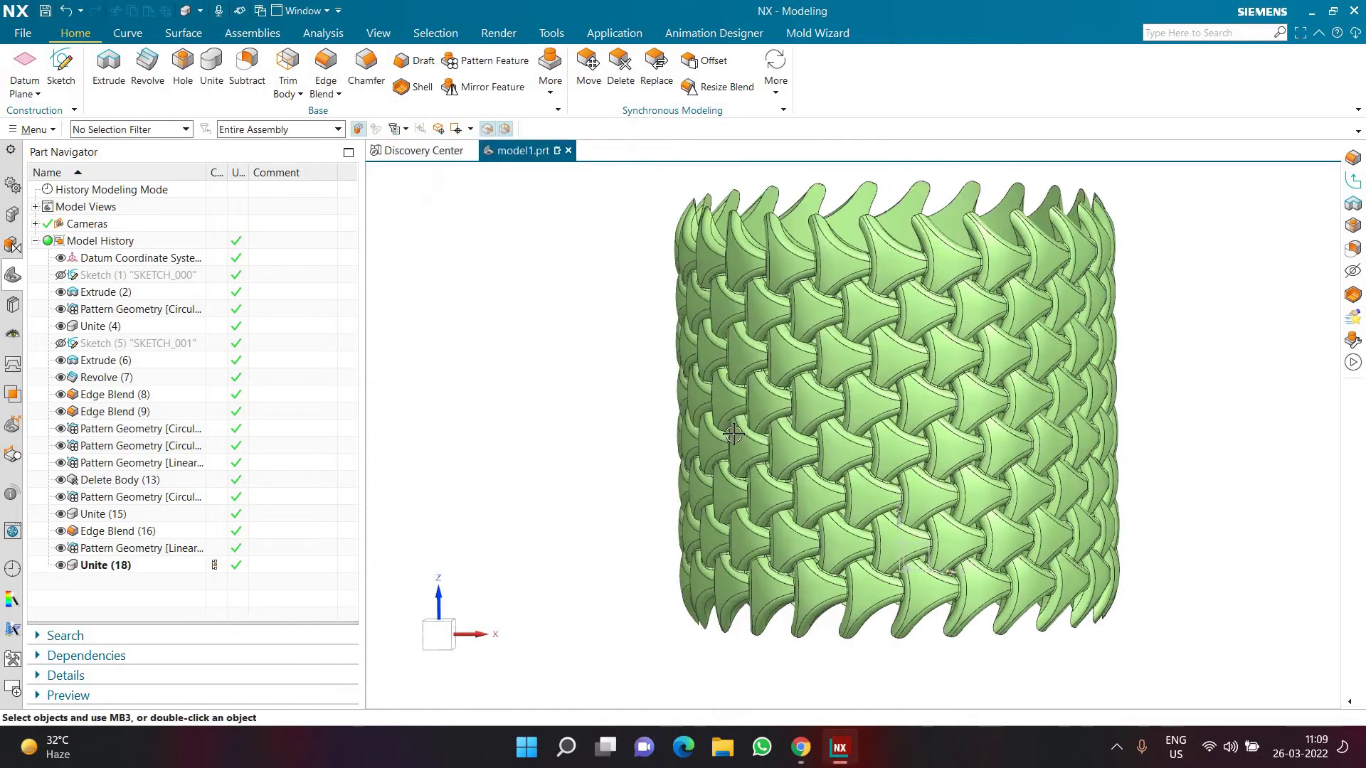
{"action": "scroll", "coordinate": [747, 527], "scroll_direction": "down", "scroll_amount": 1}
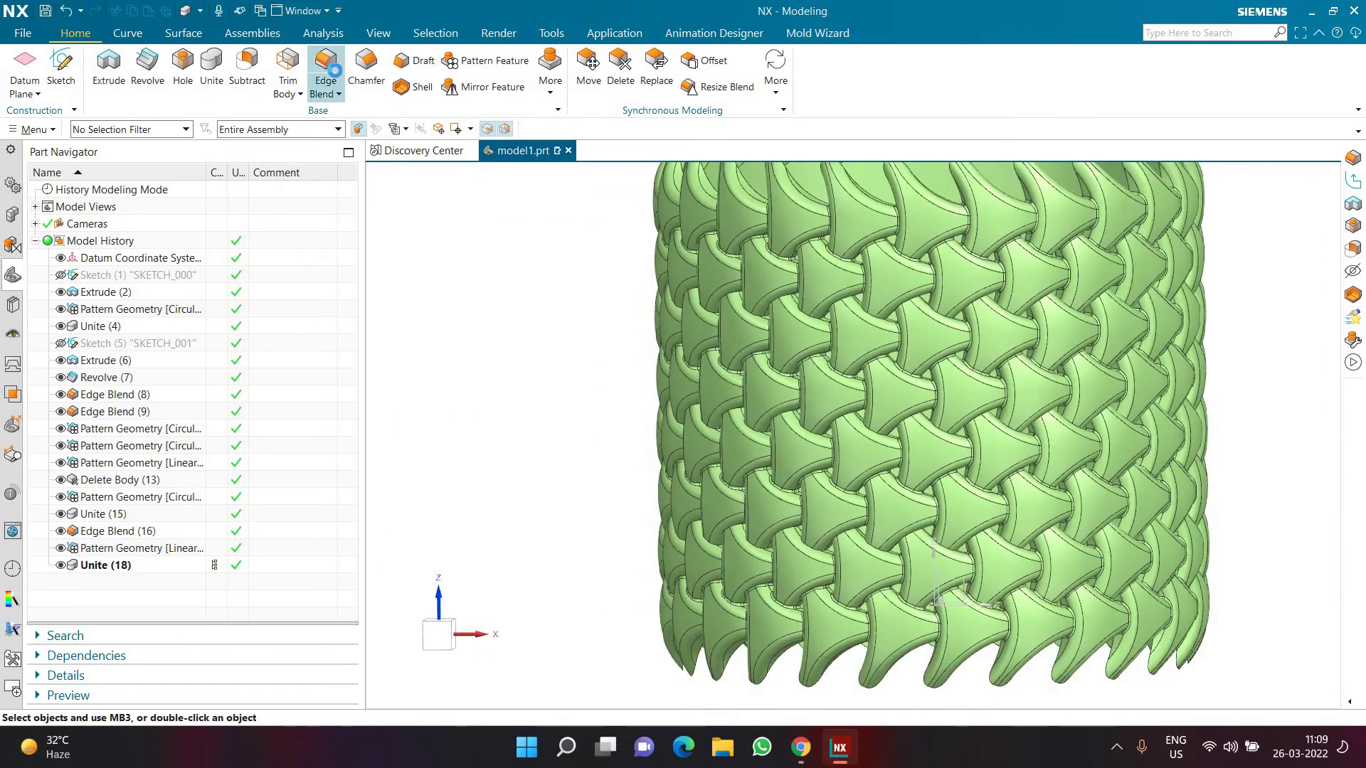
{"action": "left_click", "coordinate": [325, 72]}
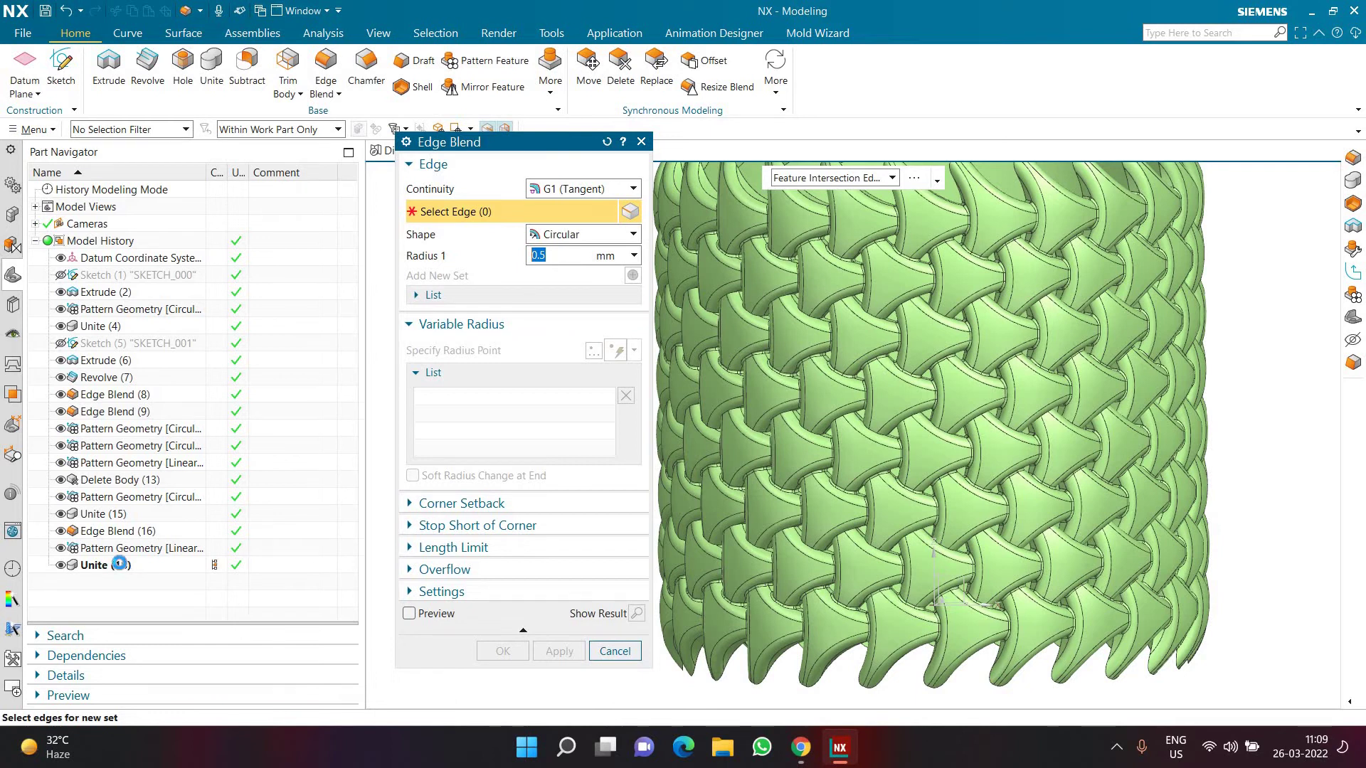
{"action": "left_click", "coordinate": [120, 567]}
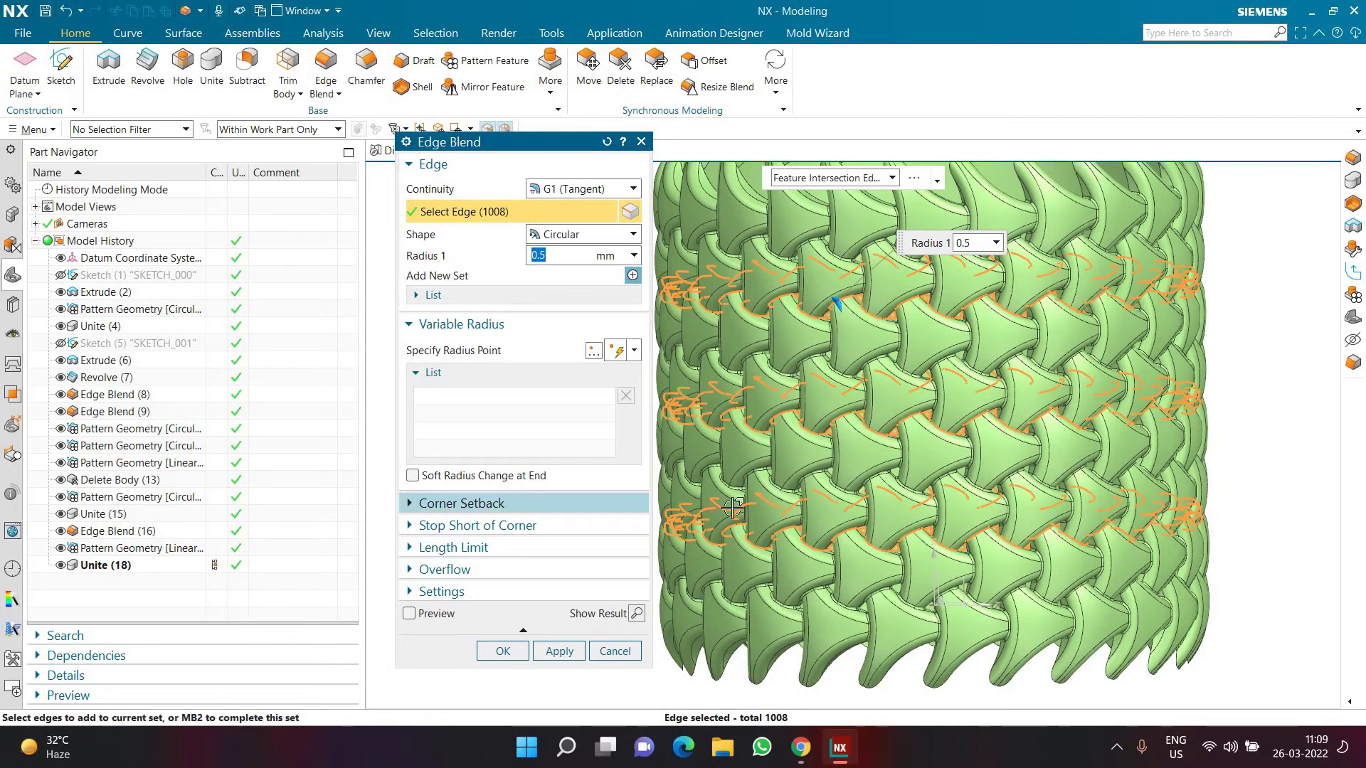
{"action": "scroll", "coordinate": [759, 504], "scroll_direction": "up", "scroll_amount": 6}
{"action": "scroll", "coordinate": [759, 504], "scroll_direction": "down", "scroll_amount": 6}
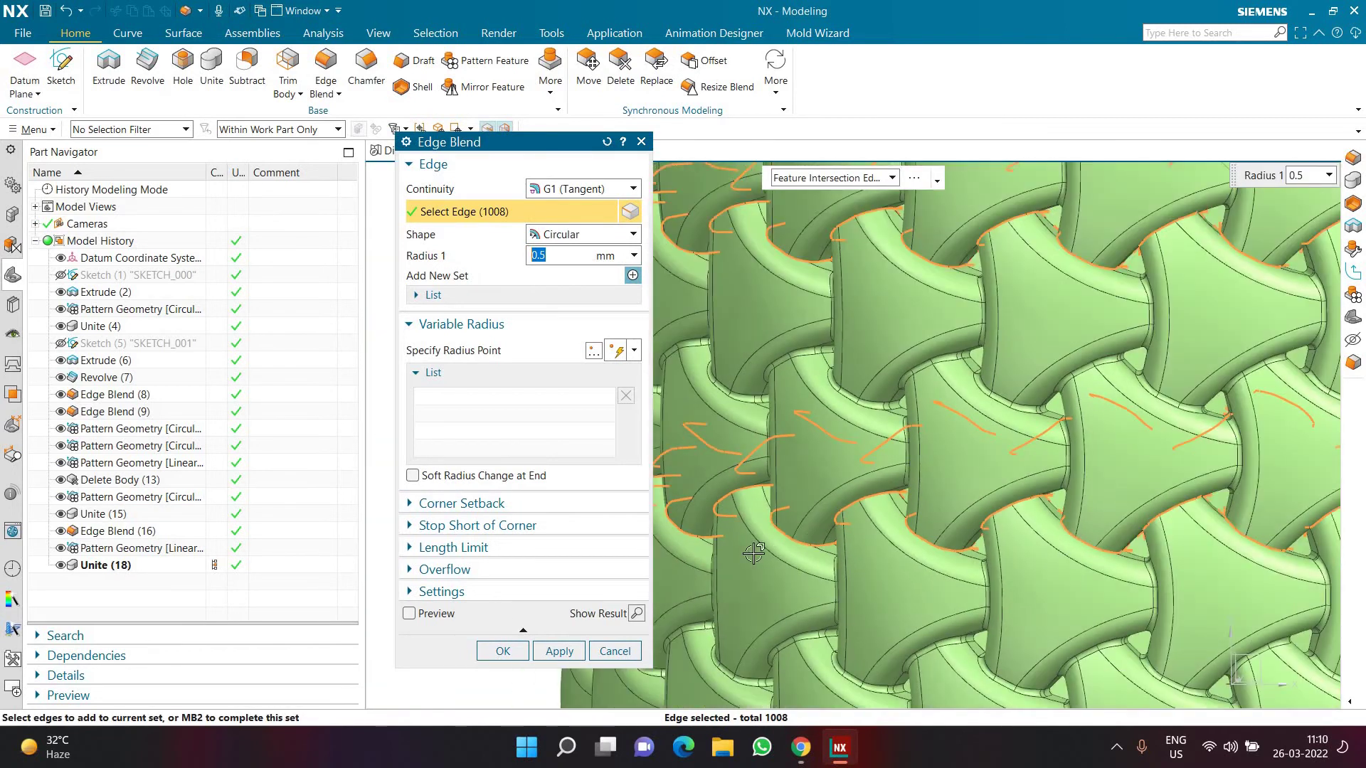
{"action": "left_click", "coordinate": [502, 651]}
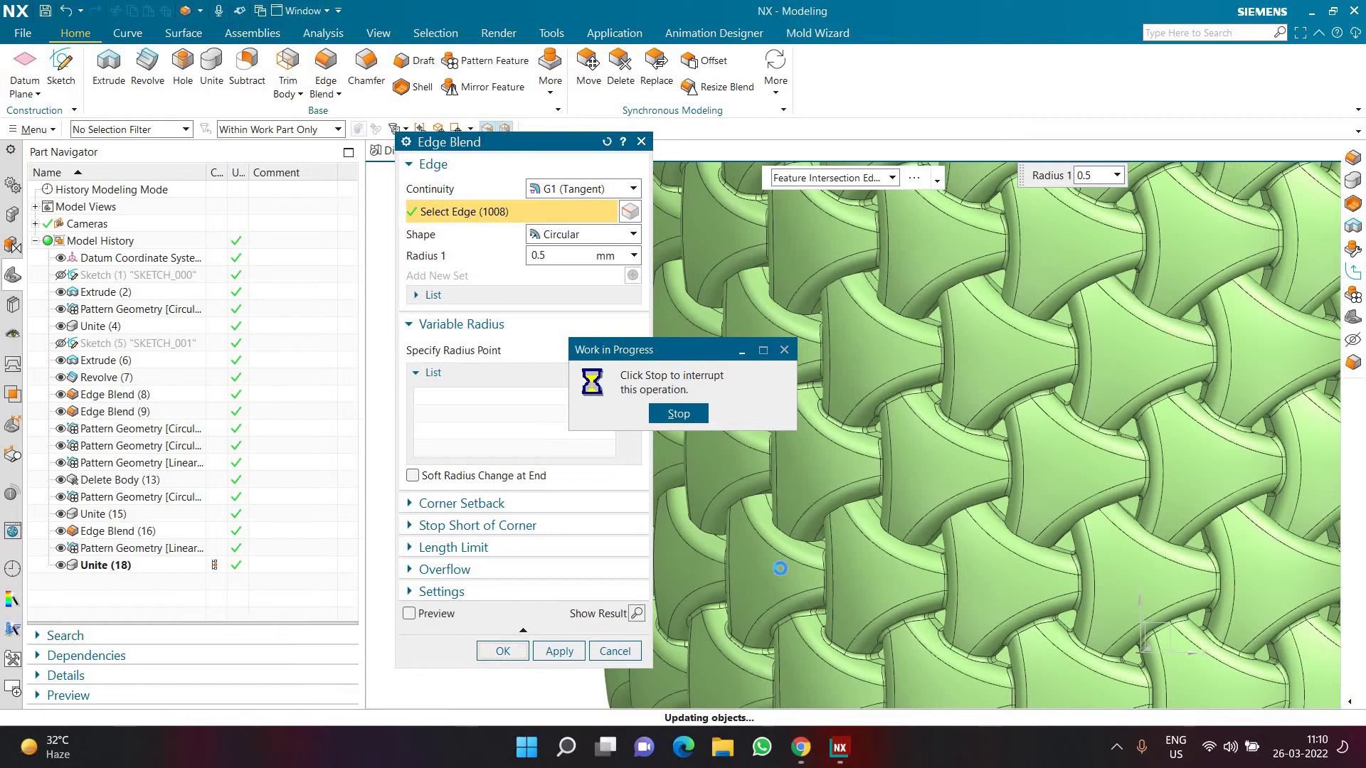
{"action": "scroll", "coordinate": [788, 554], "scroll_direction": "down", "scroll_amount": 4}
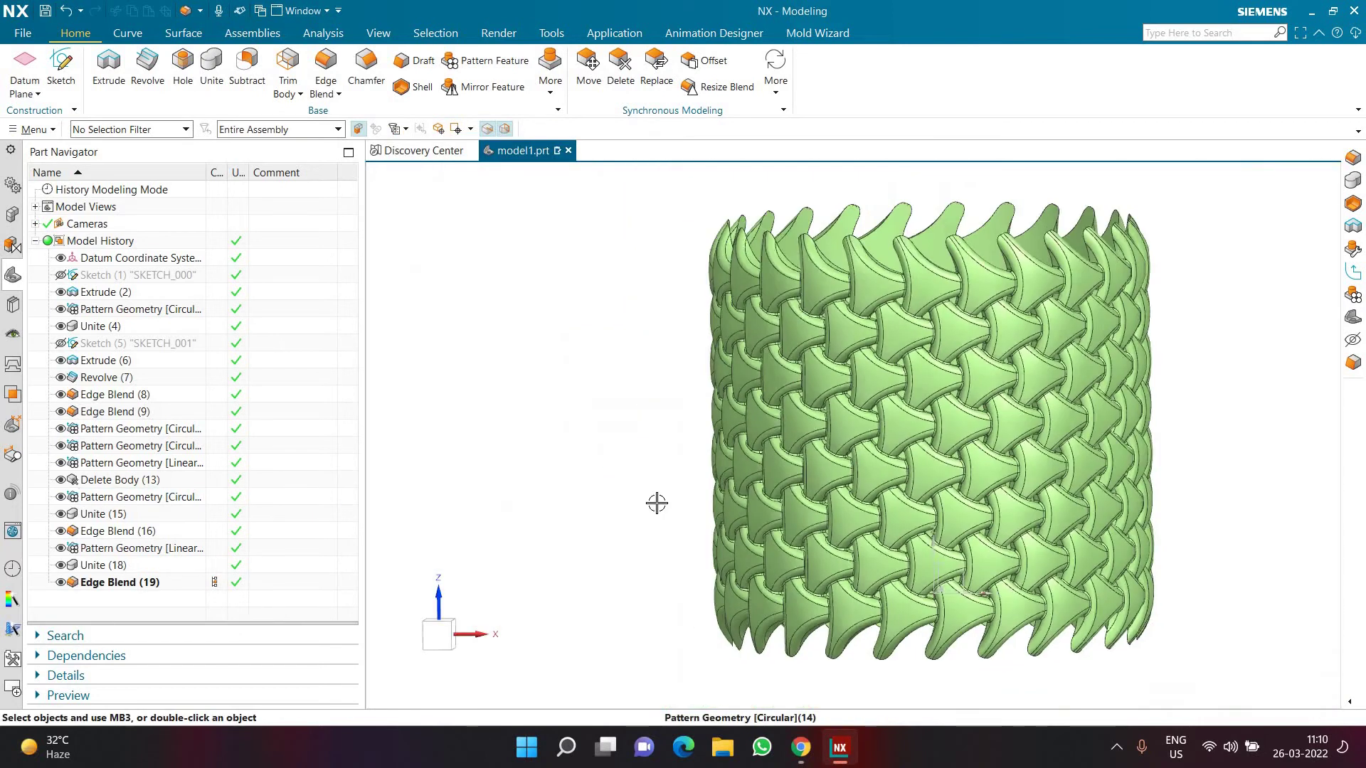
- Create a new sketch on the Front principal plane
{"action": "scroll", "coordinate": [649, 523], "scroll_direction": "down", "scroll_amount": 1}
{"action": "middle_click_drag", "start_coordinate": [643, 542], "coordinate": [671, 501]}
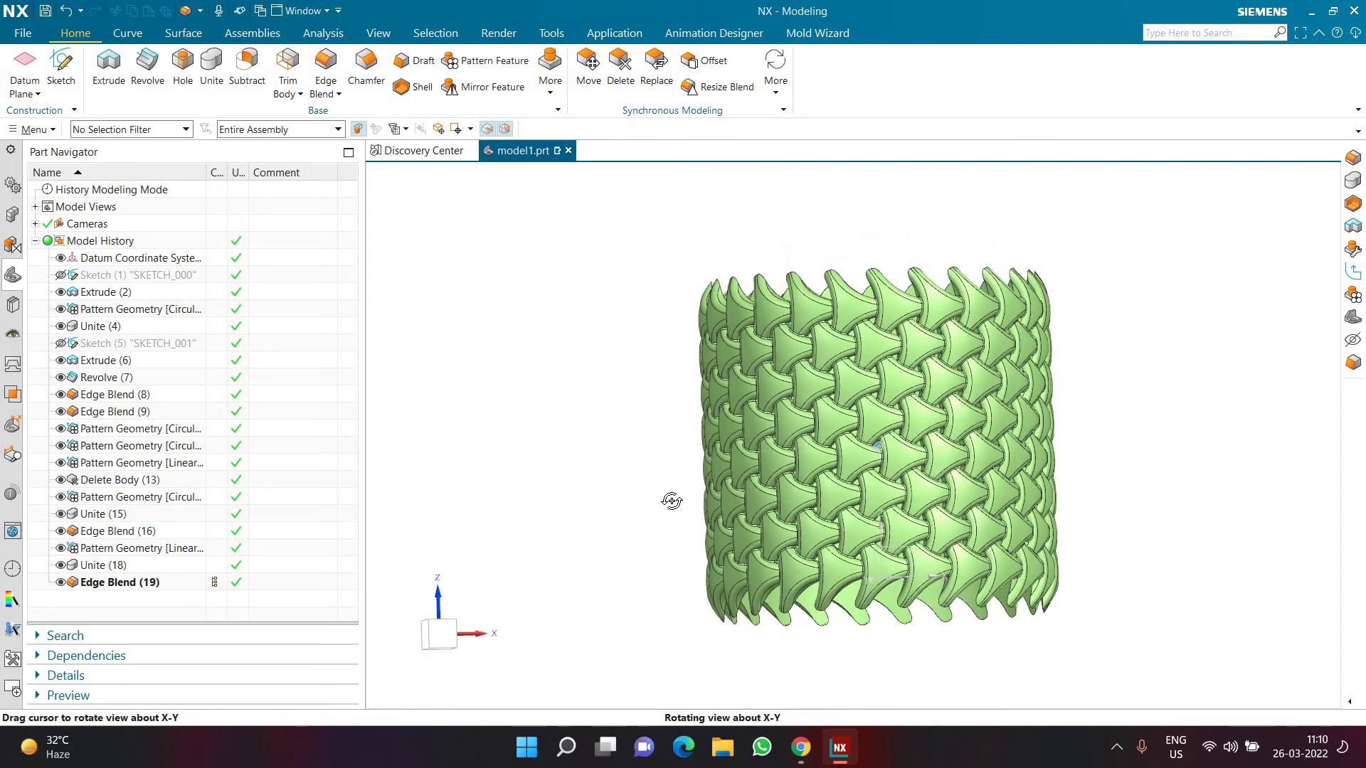
{"action": "middle_click_drag", "start_coordinate": [675, 502], "coordinate": [393, 512]}
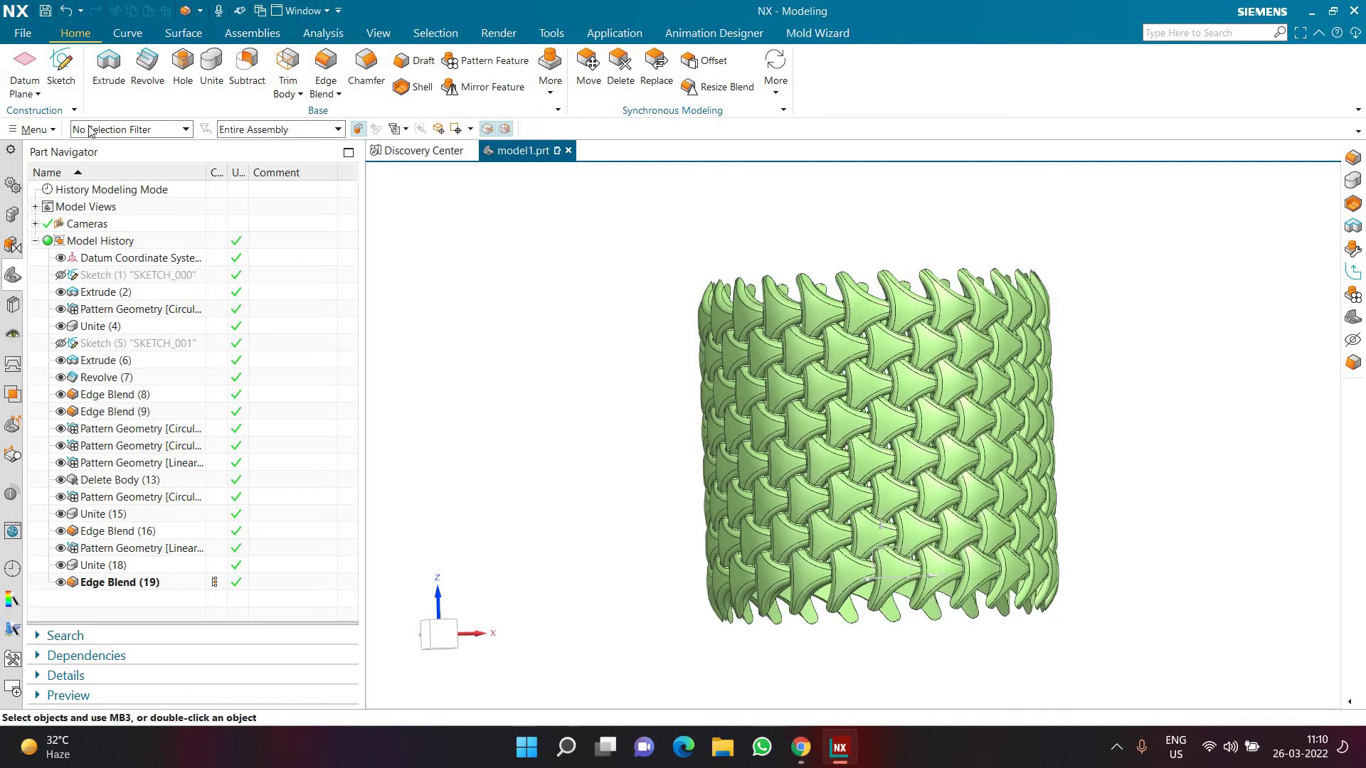
{"action": "left_click", "coordinate": [72, 84]}
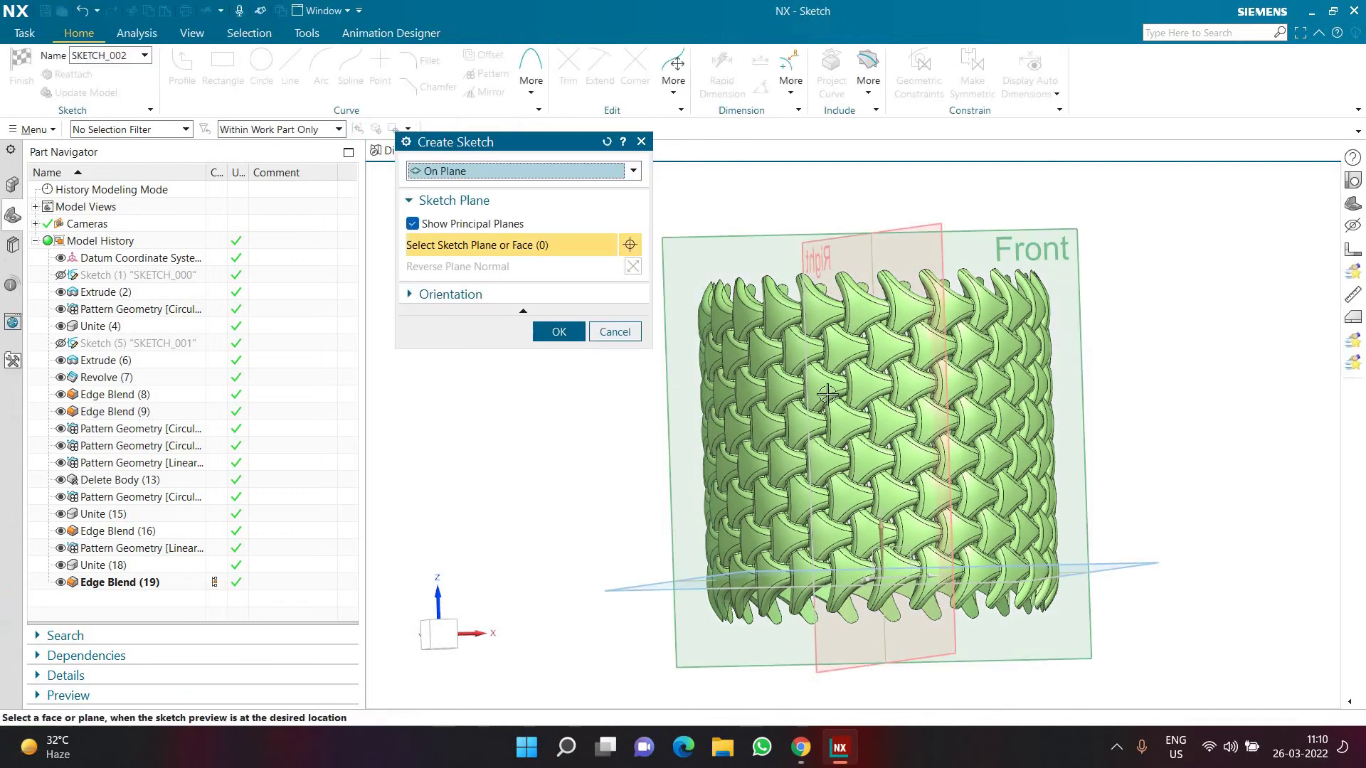
{"action": "left_click", "coordinate": [1075, 289]}
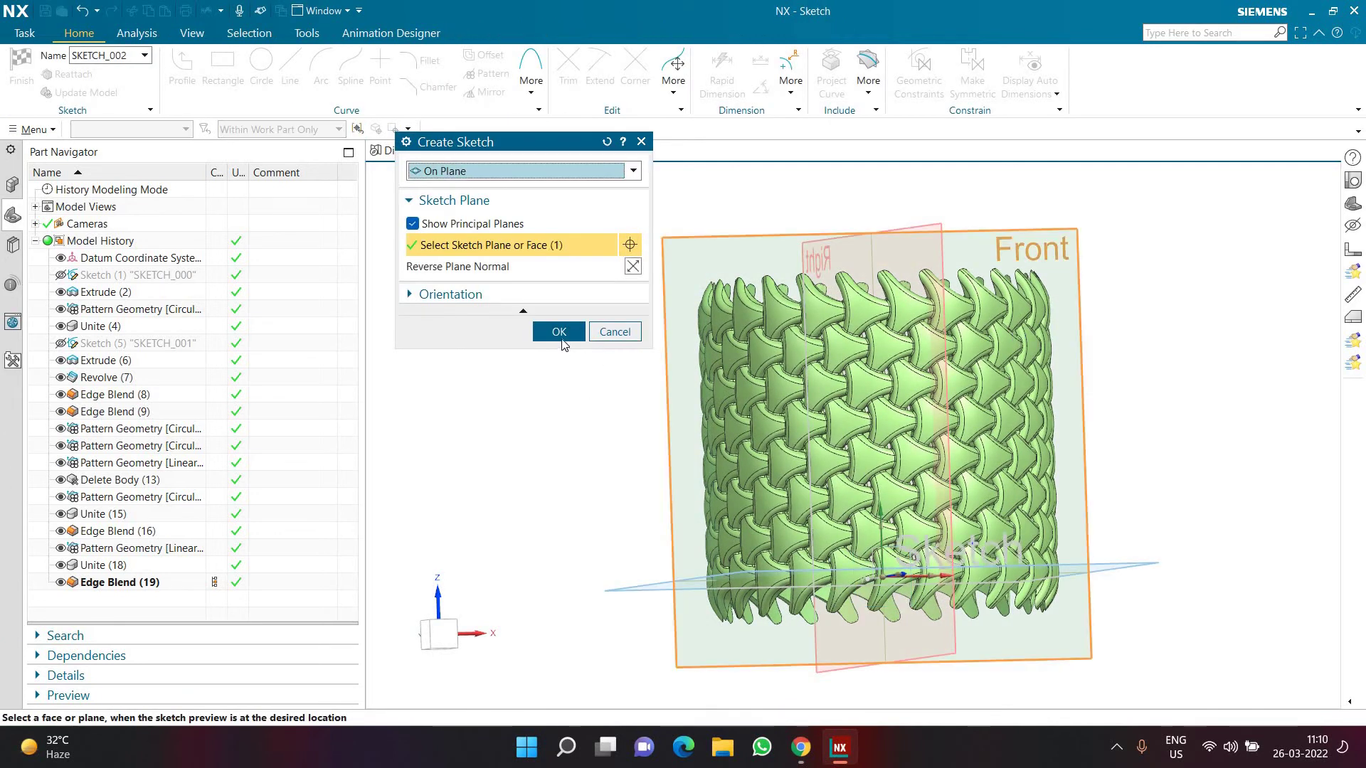
{"action": "left_click", "coordinate": [559, 333]}
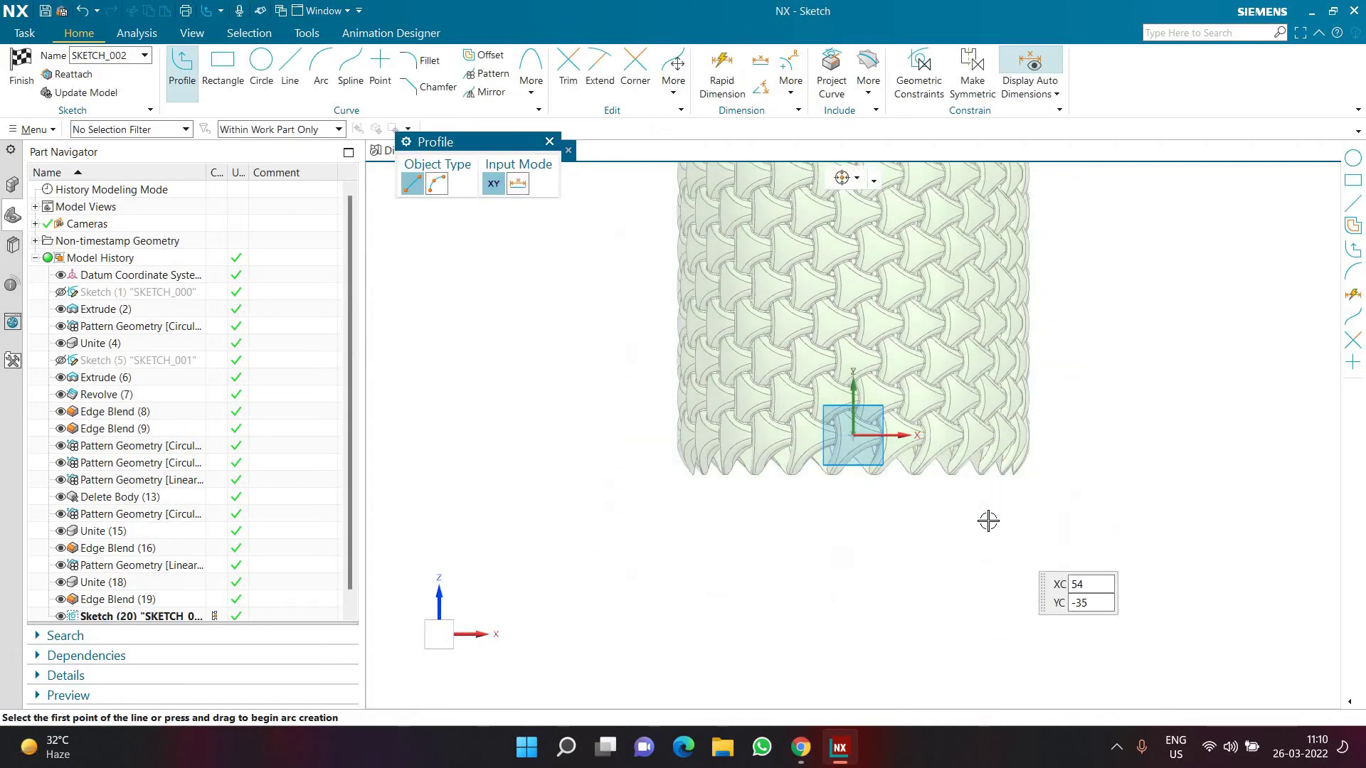
- Sketch a rectangle about 85 by 23 mm downward from the origin and a second about 18 by 51 mm from its upper outer corner
{"action": "left_click", "coordinate": [222, 65]}
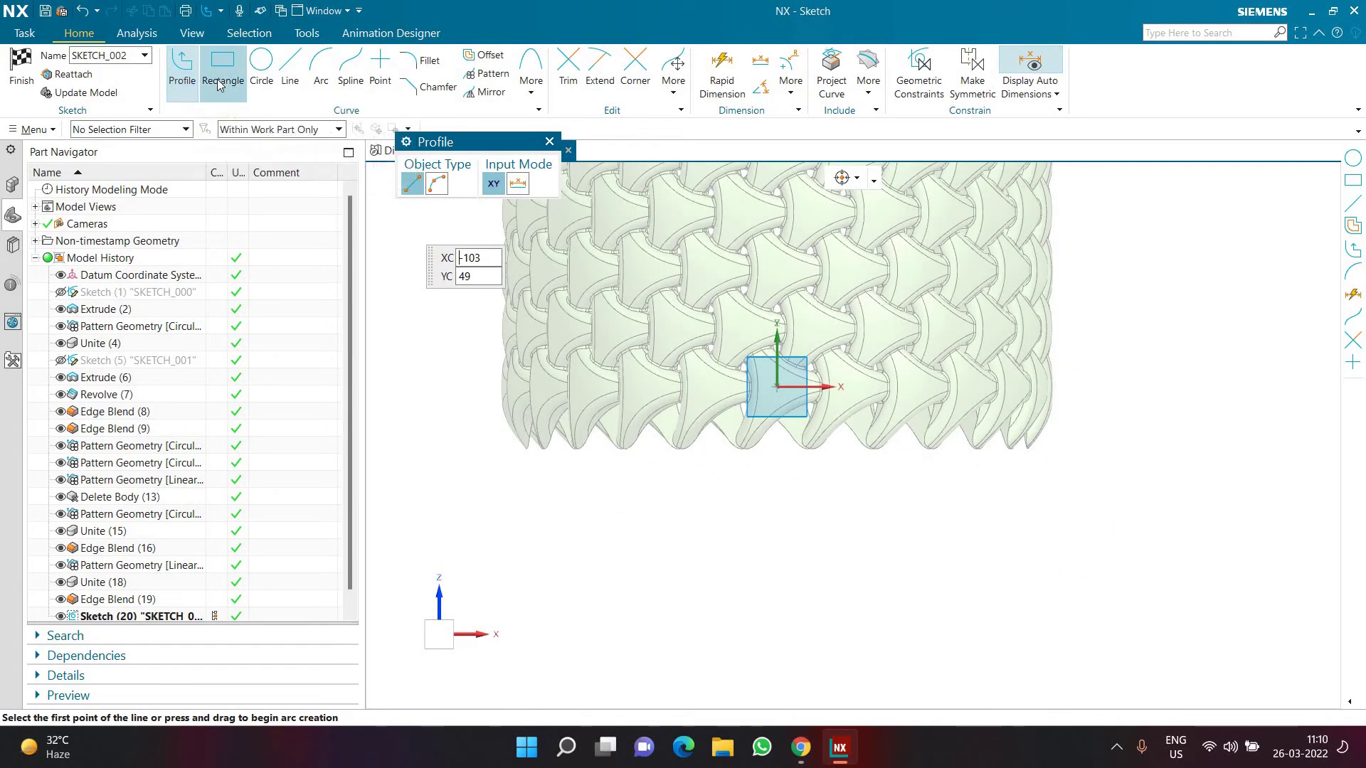
{"action": "left_click", "coordinate": [778, 386]}
{"action": "left_click", "coordinate": [1107, 475]}
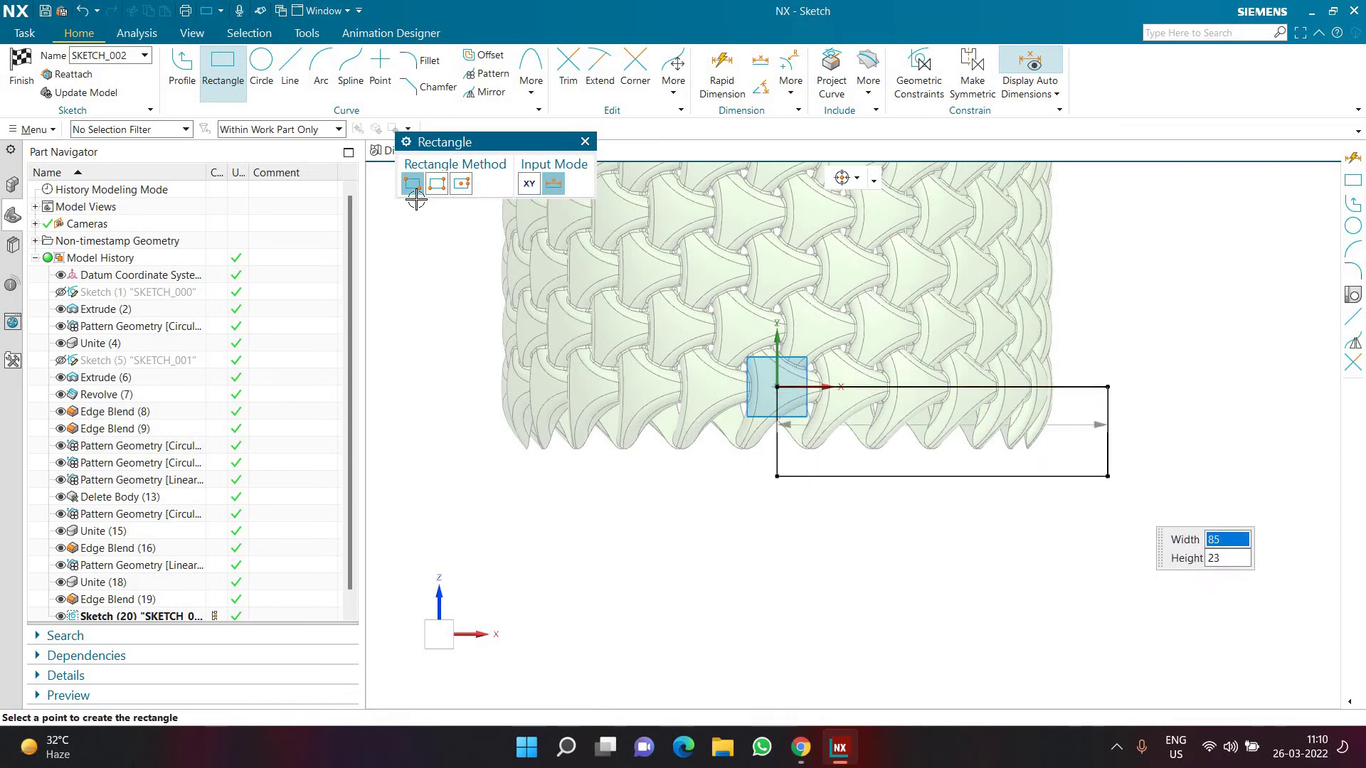
{"action": "left_click", "coordinate": [1107, 386]}
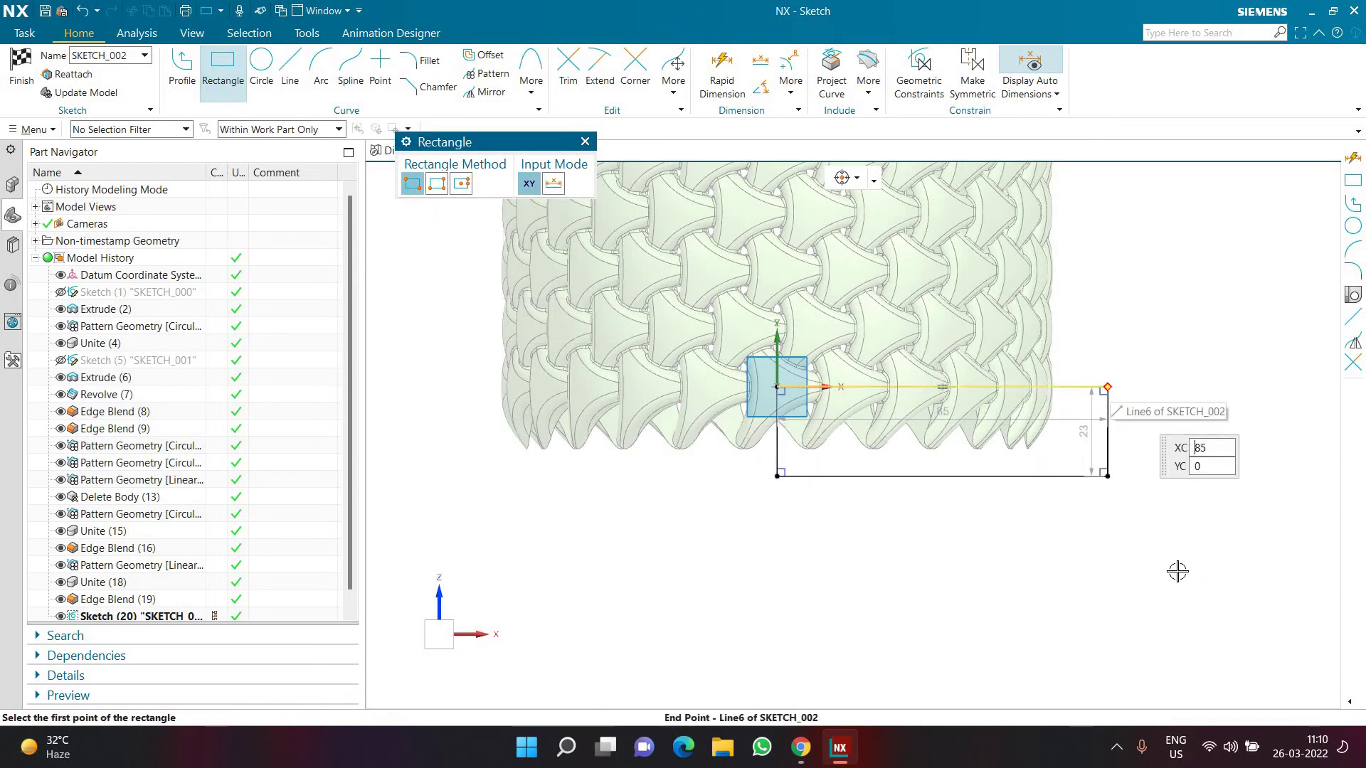
{"action": "left_click", "coordinate": [1178, 585]}
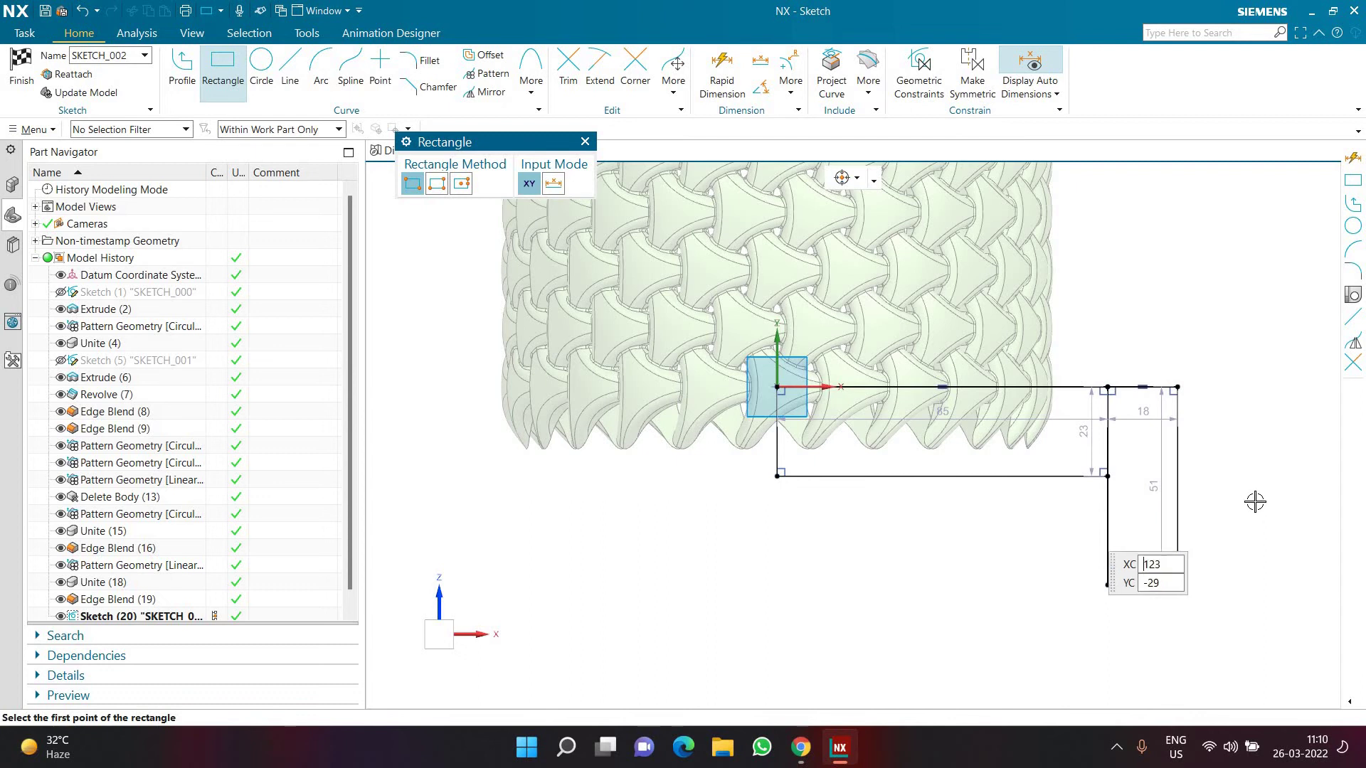
{"action": "scroll", "coordinate": [1273, 443], "scroll_direction": "up", "scroll_amount": 4}
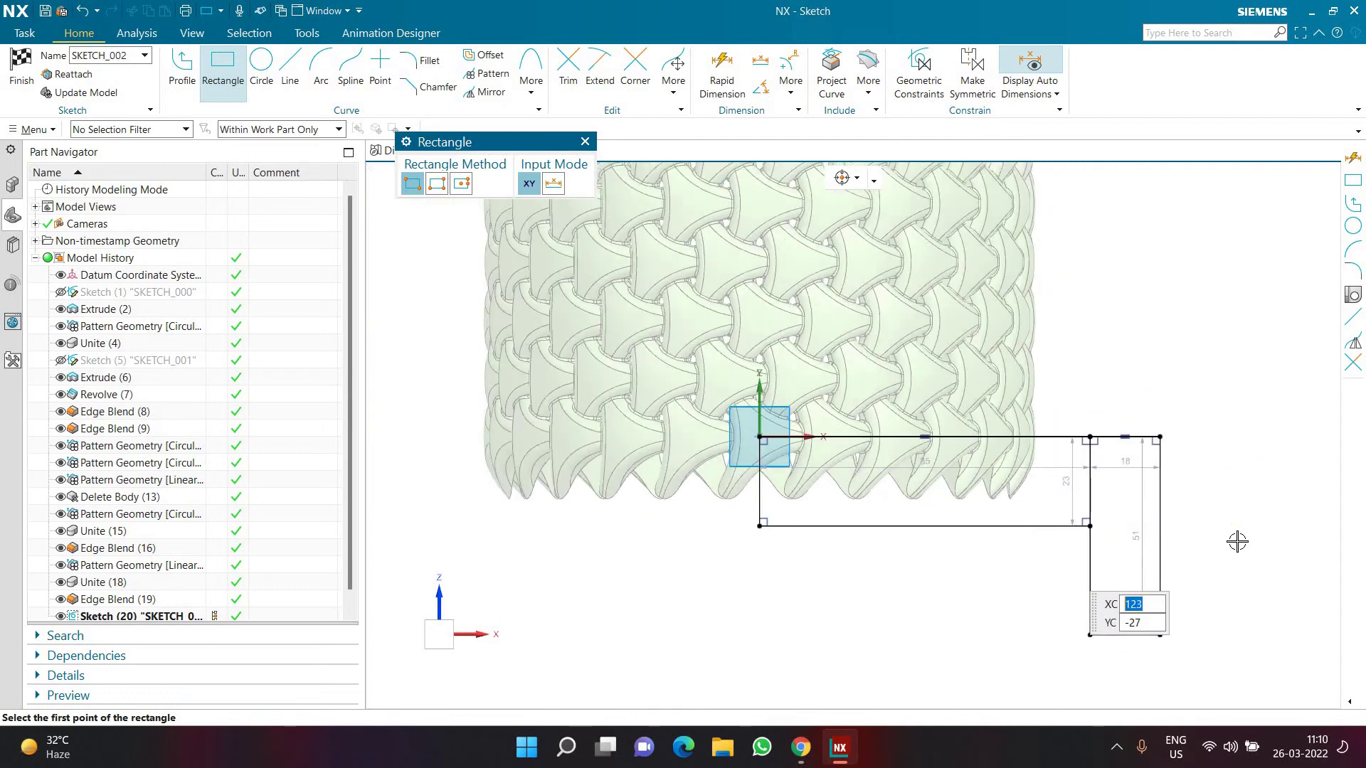
{"action": "key", "text": "Escape"}
- Place the wide rectangle's width dimension below it, and set its width to 65 mm and height to 5 mm
{"action": "left_click_drag", "start_coordinate": [925, 448], "coordinate": [944, 578]}
{"action": "double_click", "coordinate": [986, 580]}
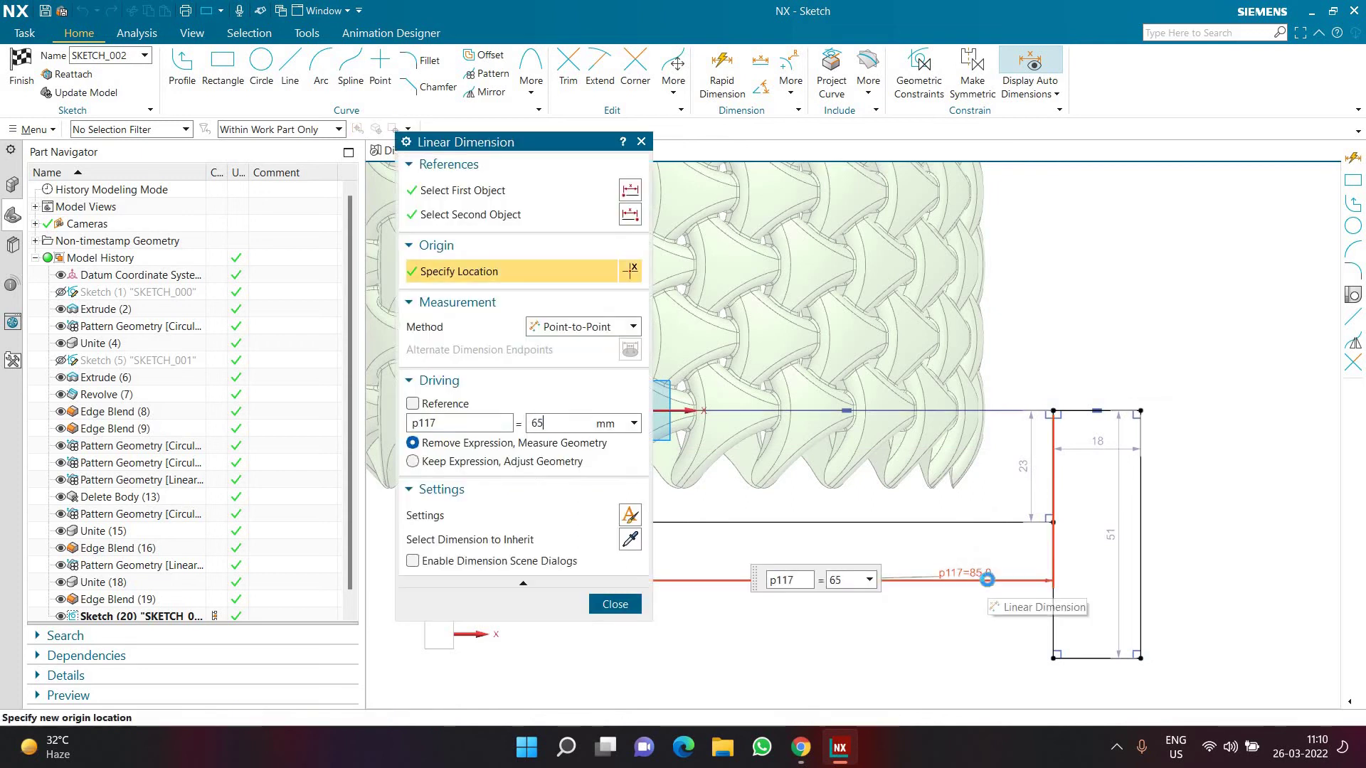
{"action": "type", "text": "65"}
{"action": "key", "text": "Return"}
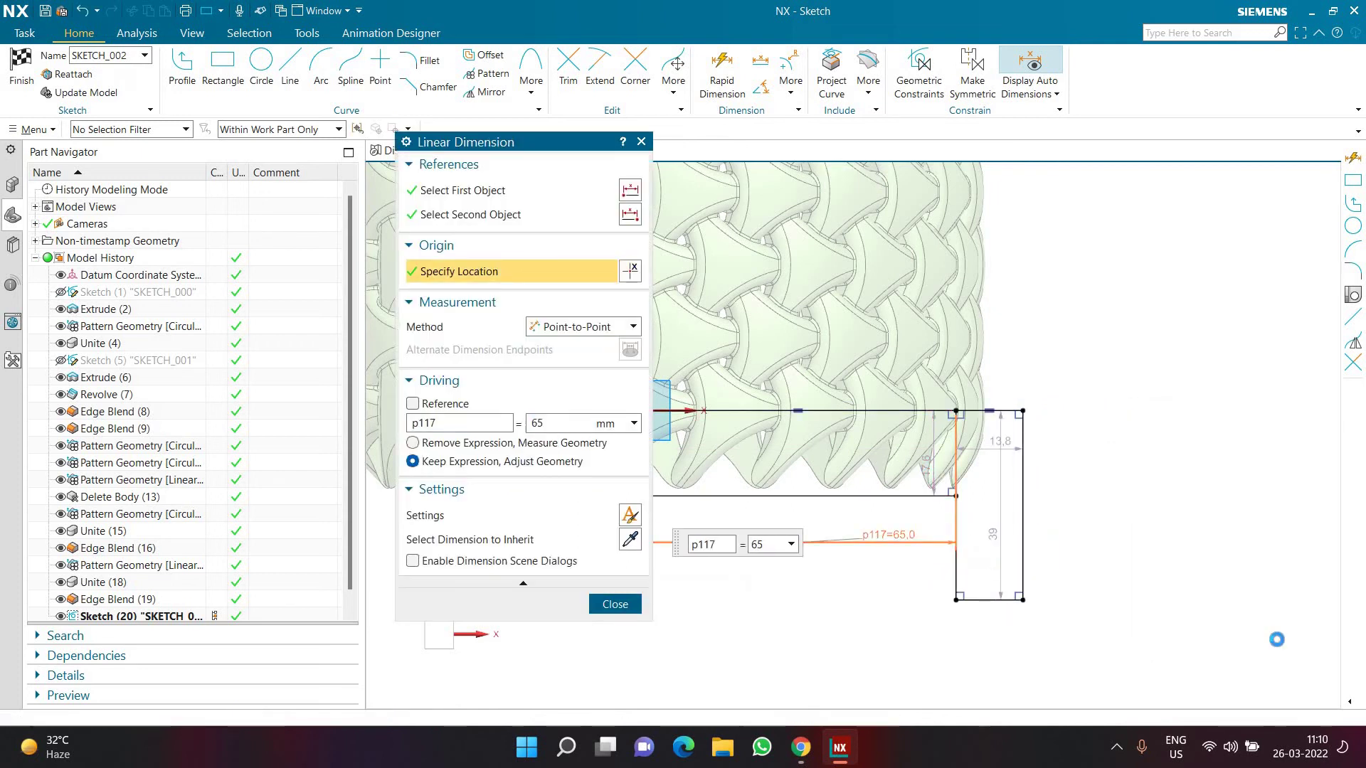
{"action": "middle_click", "coordinate": [1277, 639]}
{"action": "type", "text": "5"}
{"action": "key", "text": "Return"}
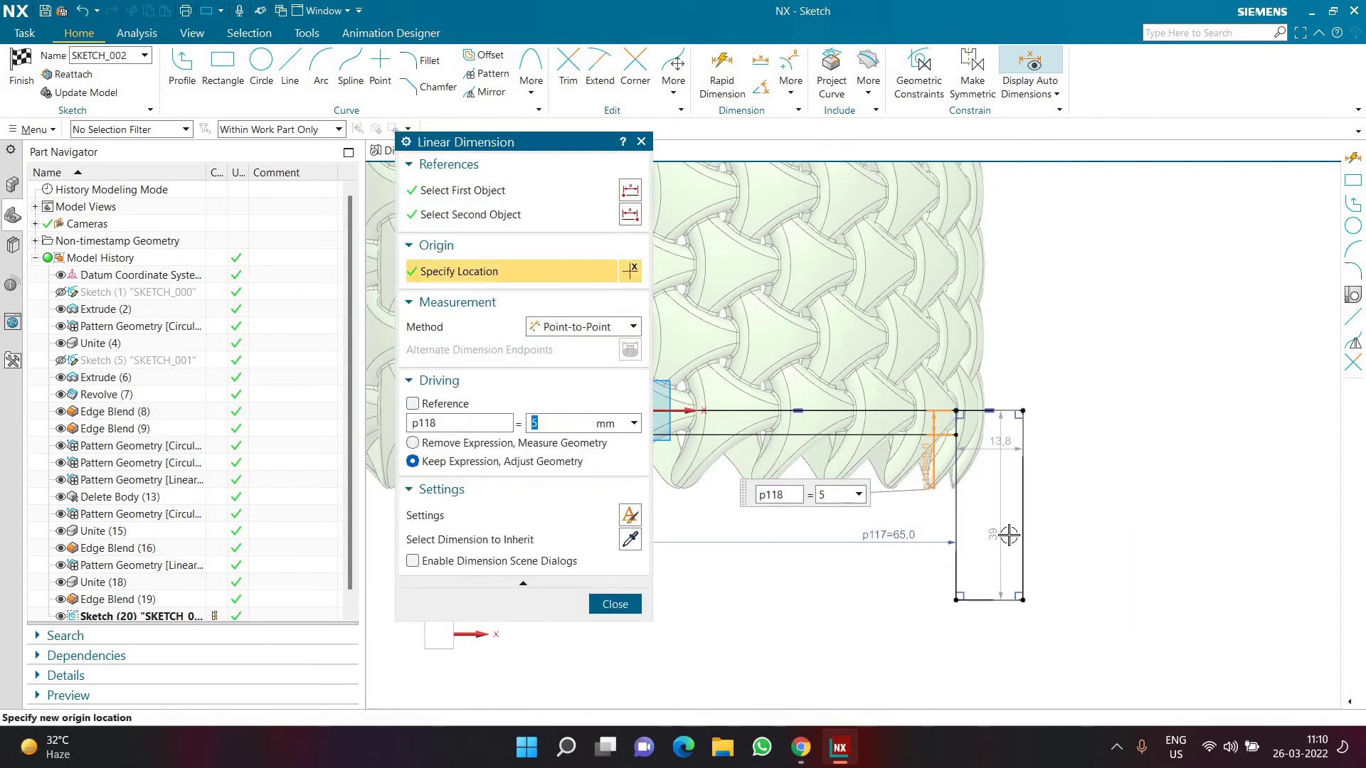
- Set the narrow outer rectangle's height to 40 mm and width to 8 mm
{"action": "scroll", "coordinate": [1008, 535], "scroll_direction": "up", "scroll_amount": 1}
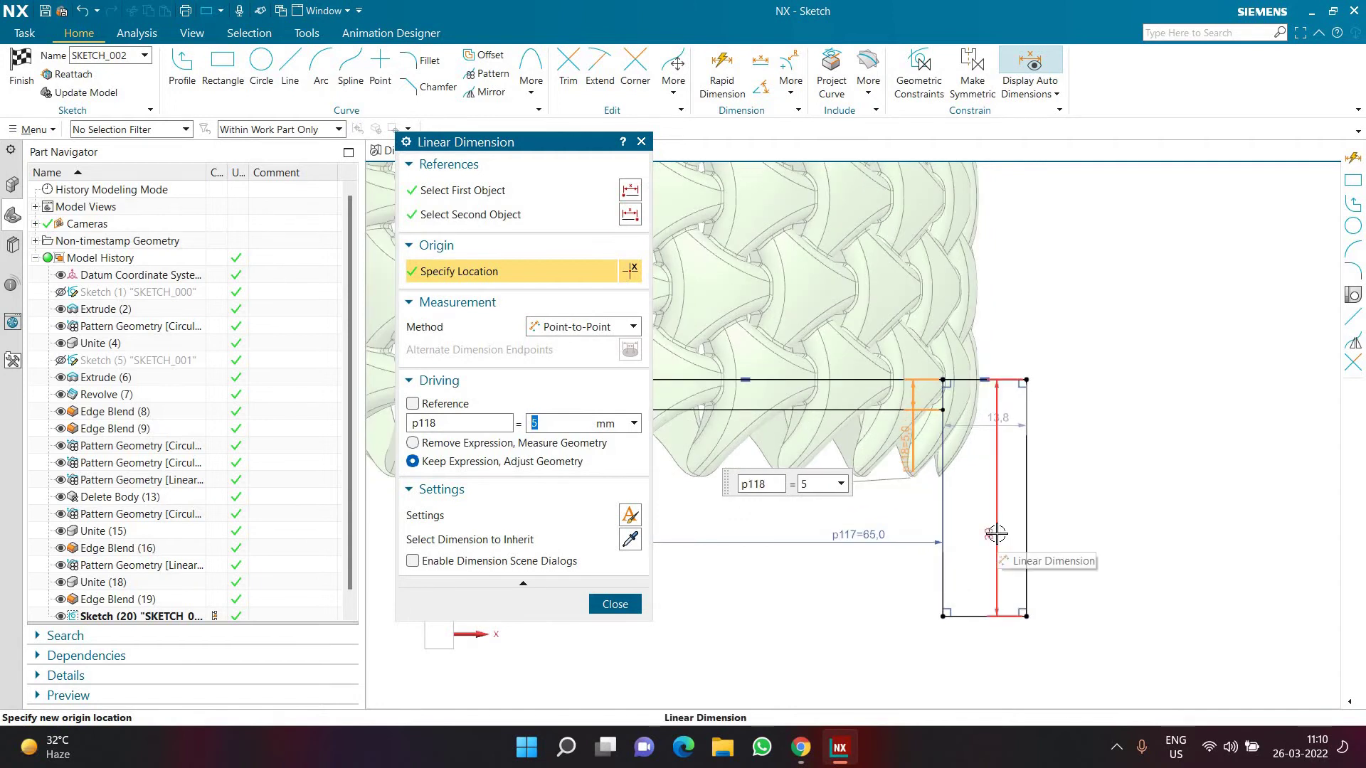
{"action": "left_click", "coordinate": [996, 534]}
{"action": "type", "text": "40"}
{"action": "key", "text": "Return"}
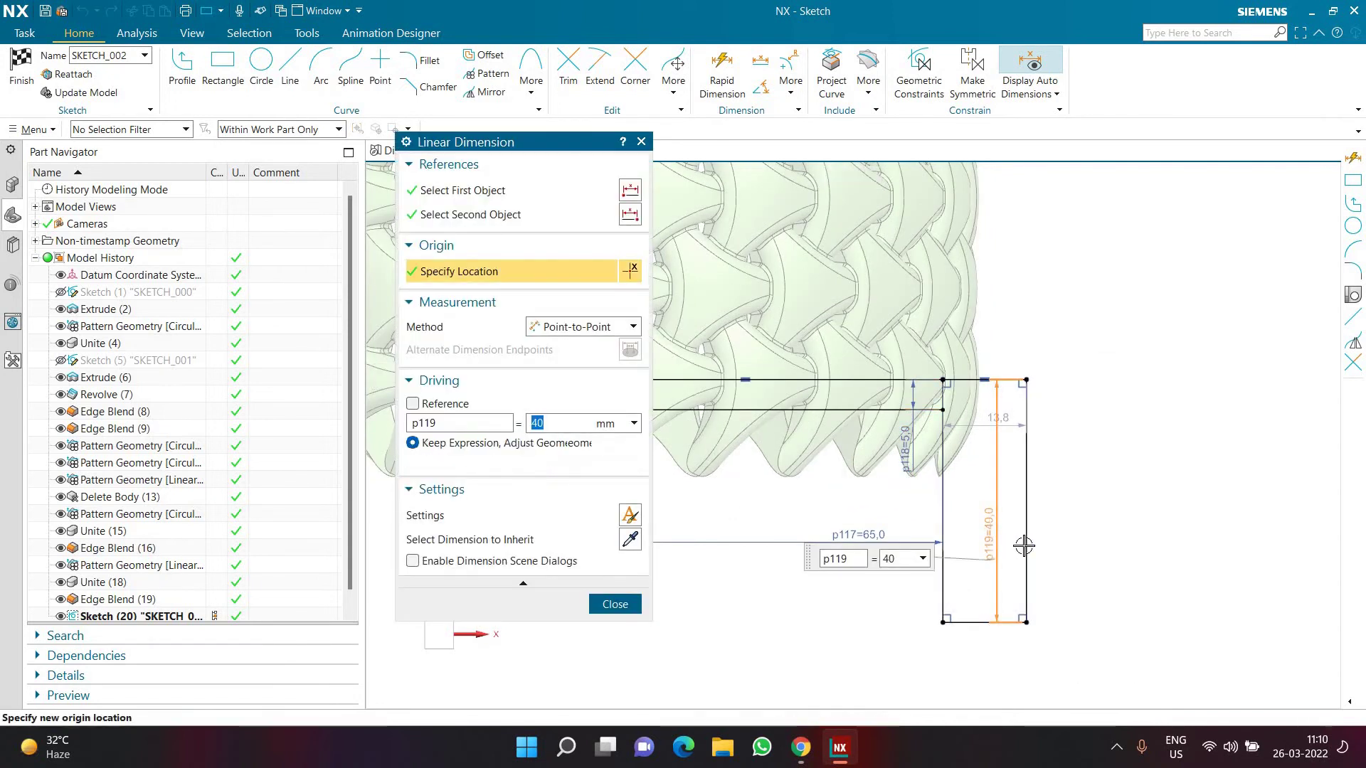
{"action": "left_click", "coordinate": [1005, 424]}
{"action": "left_click", "coordinate": [1001, 420]}
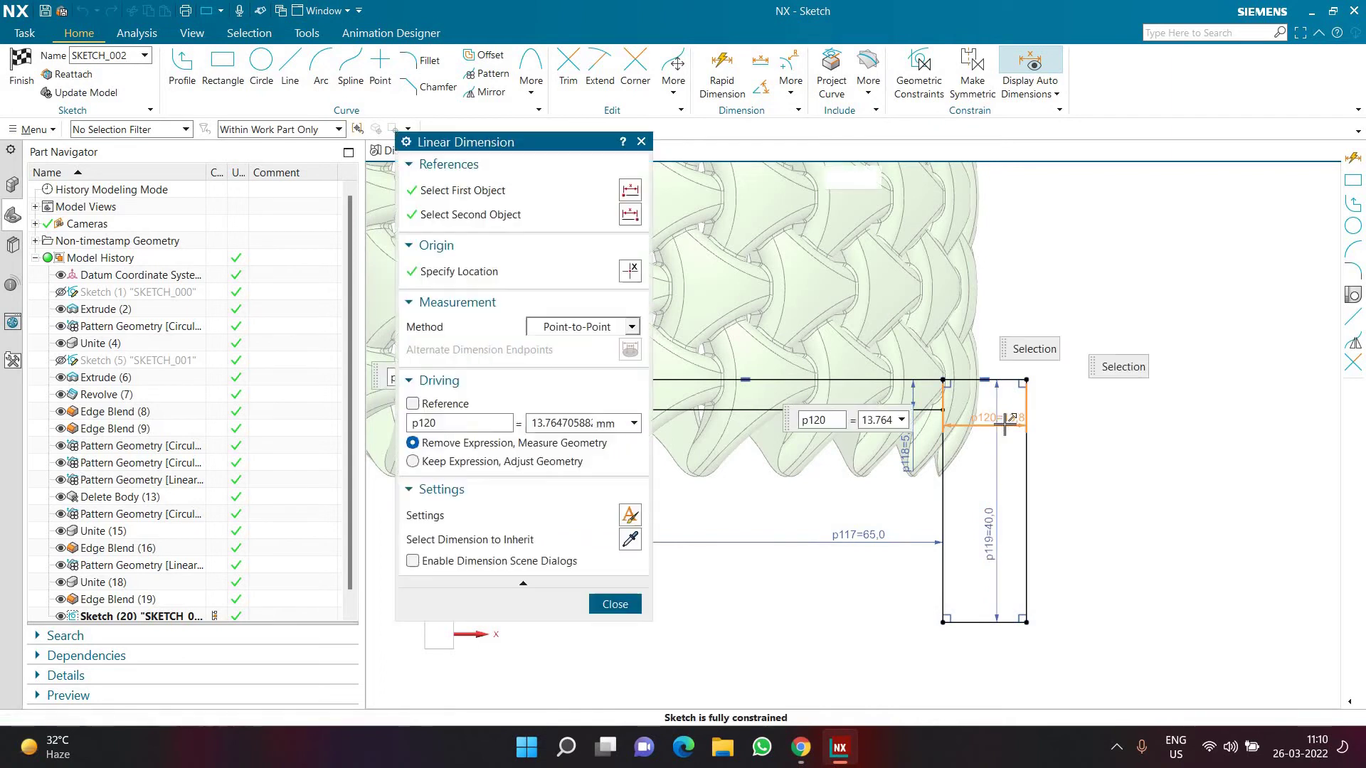
{"action": "type", "text": "8"}
{"action": "key", "text": "Return"}
- Try to fillet the narrow rectangle's upper outer corner with a 5 mm radius, and undo the attempt
{"action": "scroll", "coordinate": [1025, 392], "scroll_direction": "up", "scroll_amount": 4}
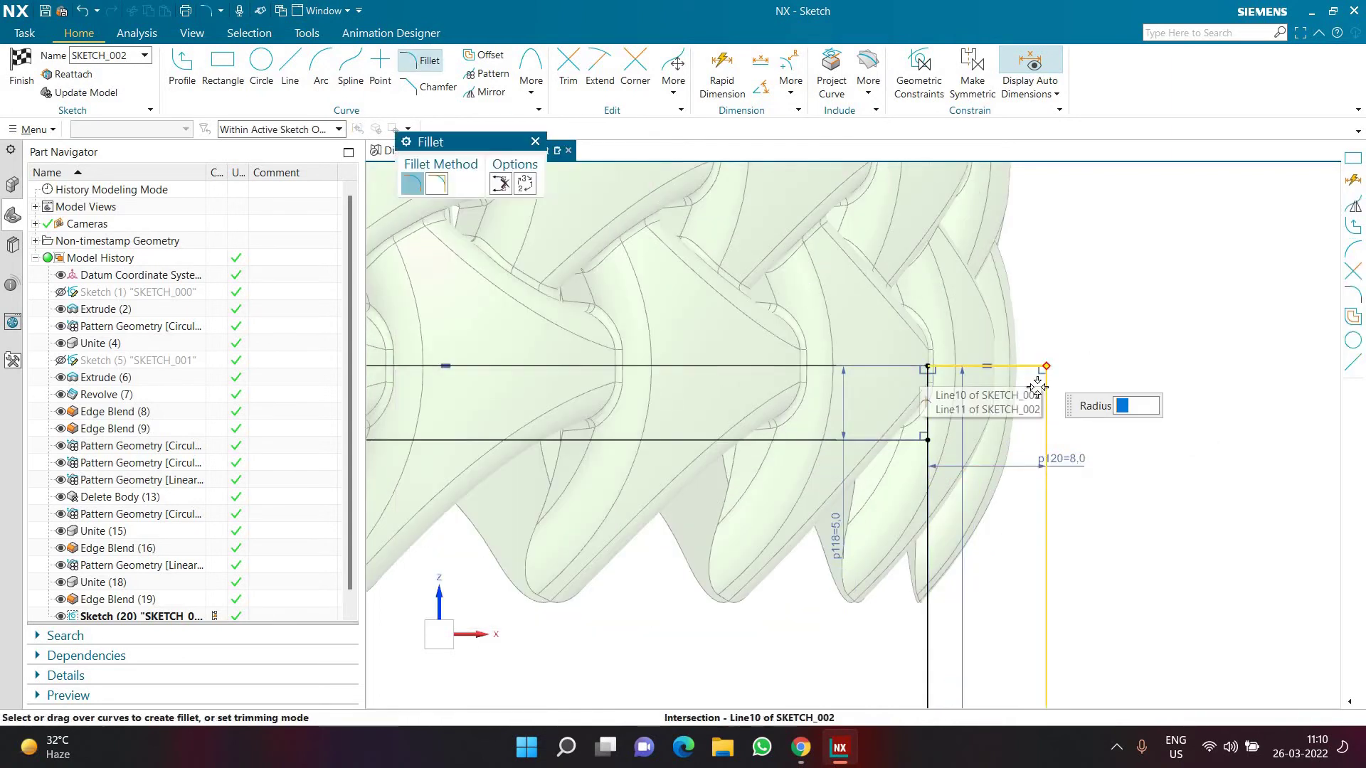
{"action": "type", "text": "5"}
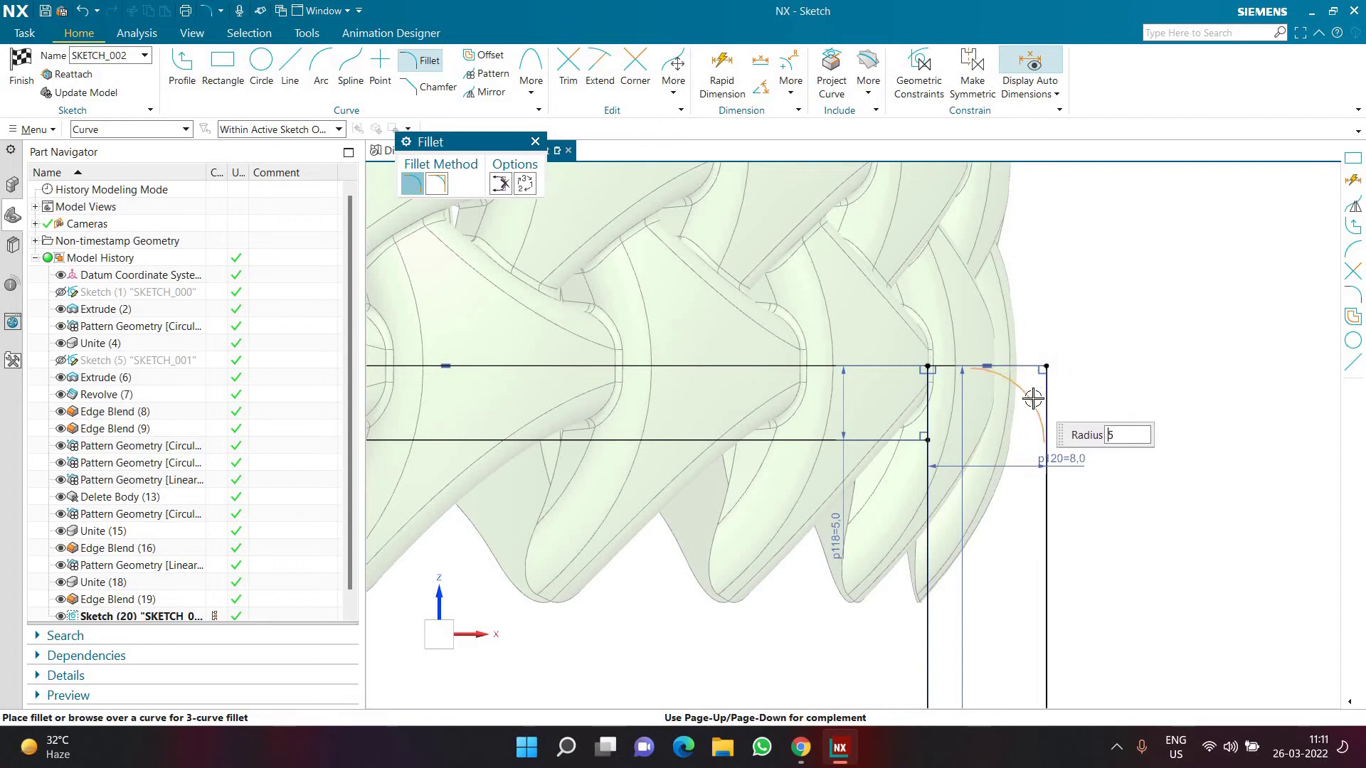
{"action": "left_click", "coordinate": [1033, 398]}
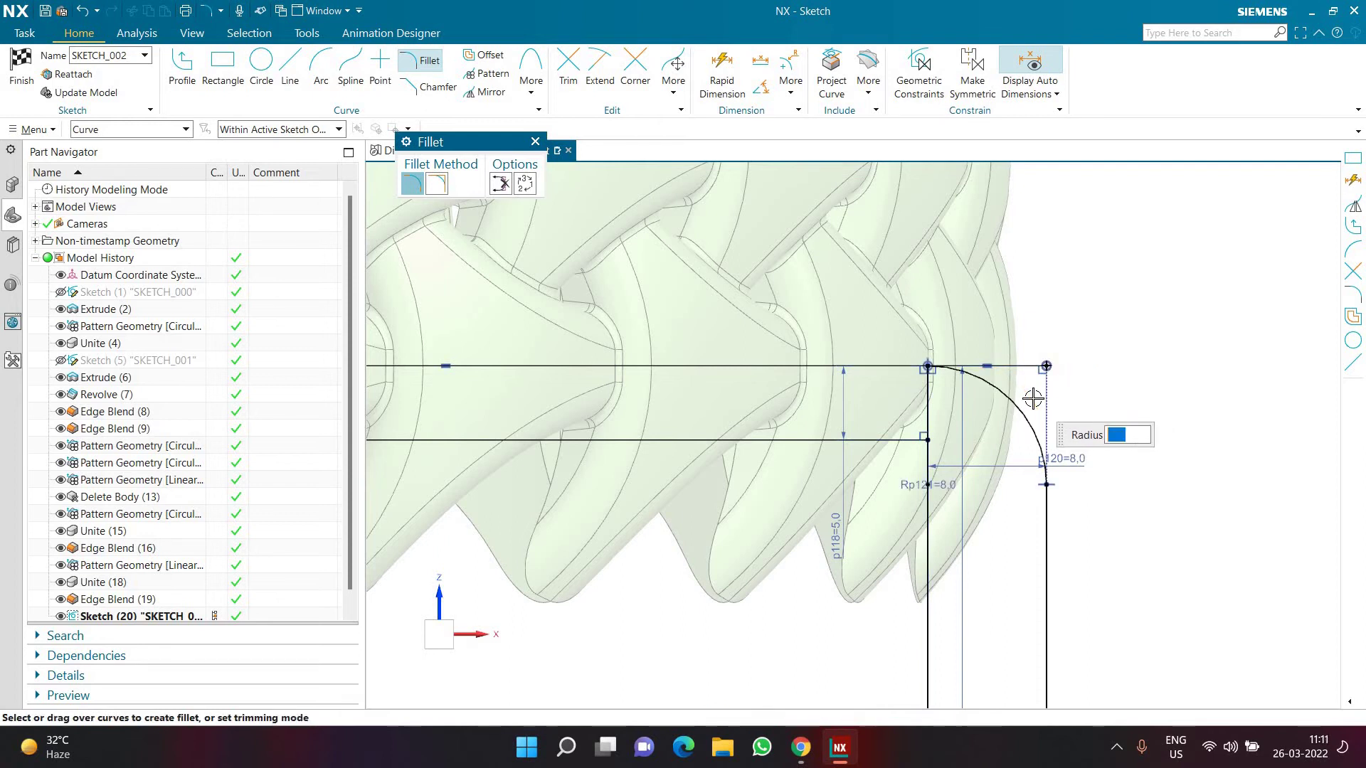
{"action": "key", "text": "ctrl+z"}
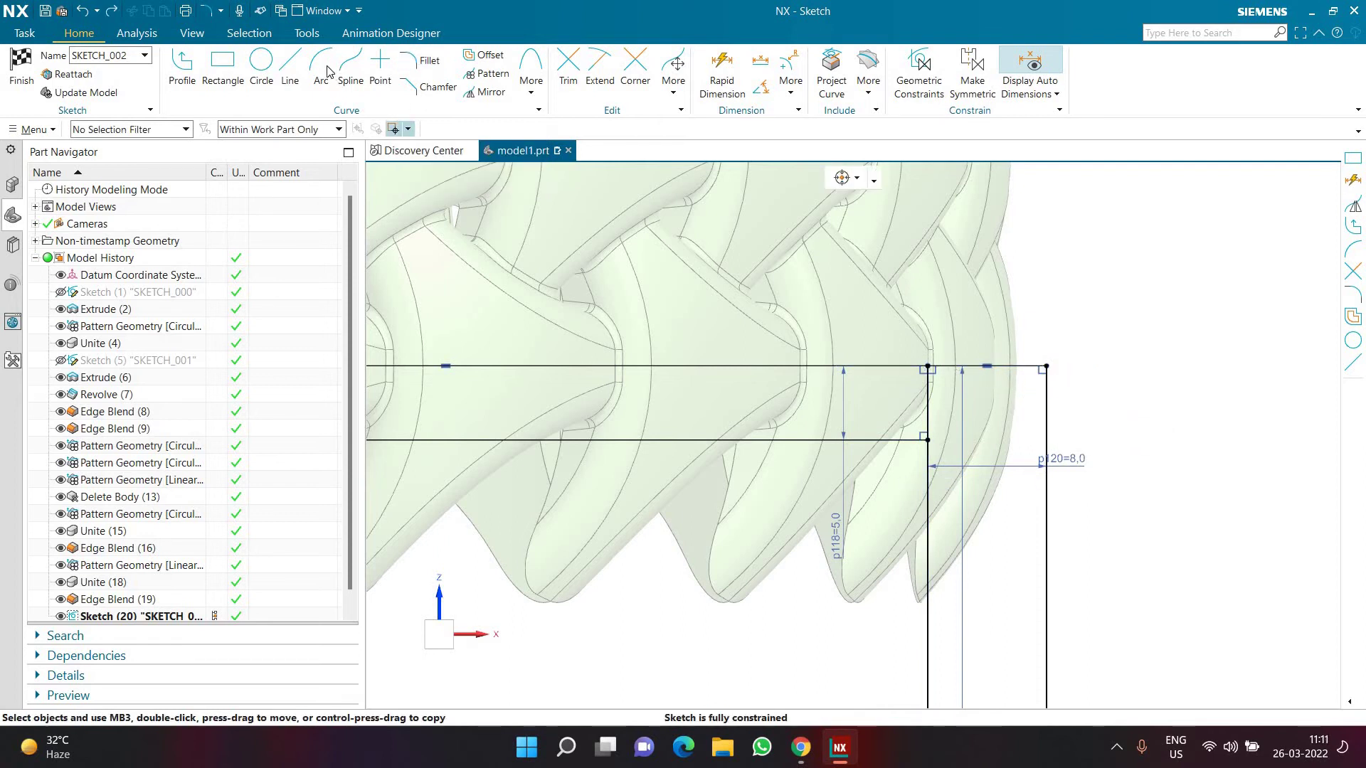
- Fillet the upper outer corner of the narrow rectangle with a 5 mm radius
{"action": "left_click", "coordinate": [422, 60]}
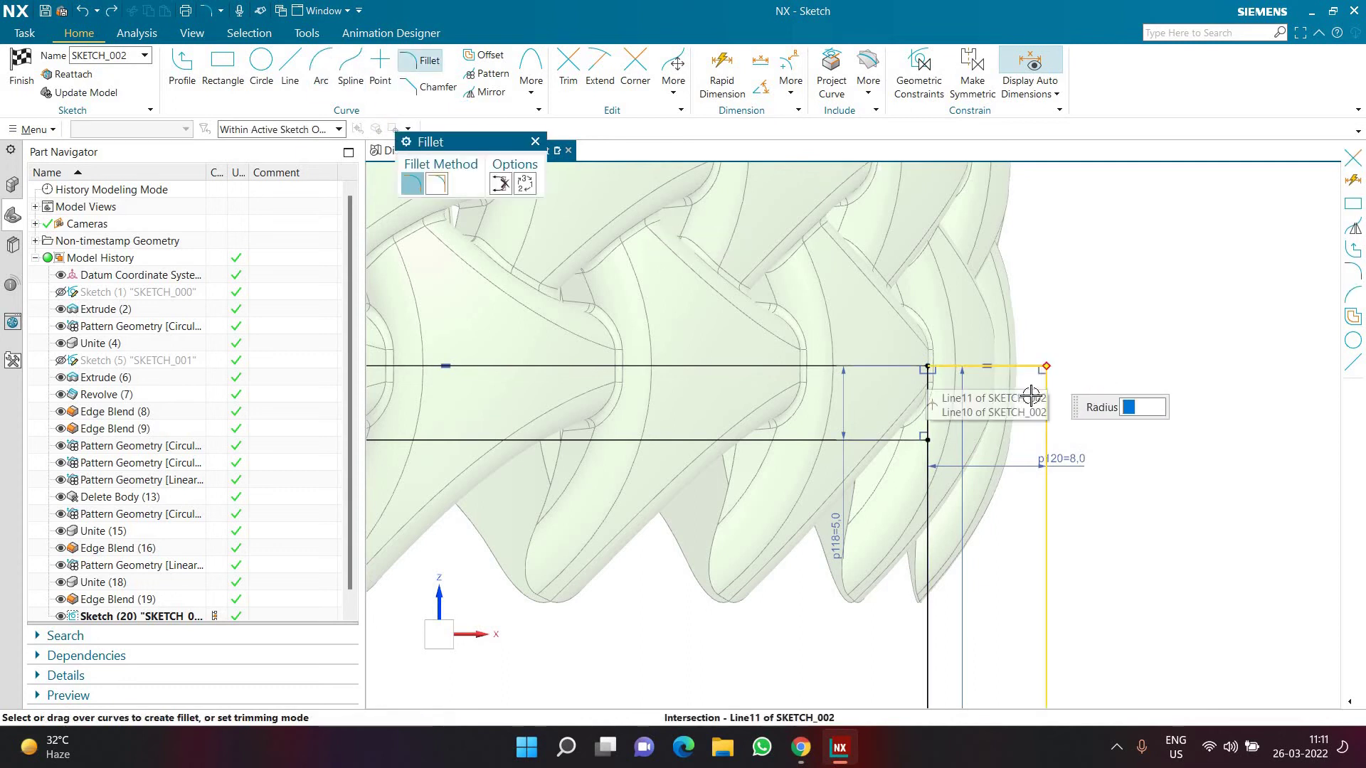
{"action": "left_click", "coordinate": [1045, 369]}
{"action": "left_click", "coordinate": [1031, 396]}
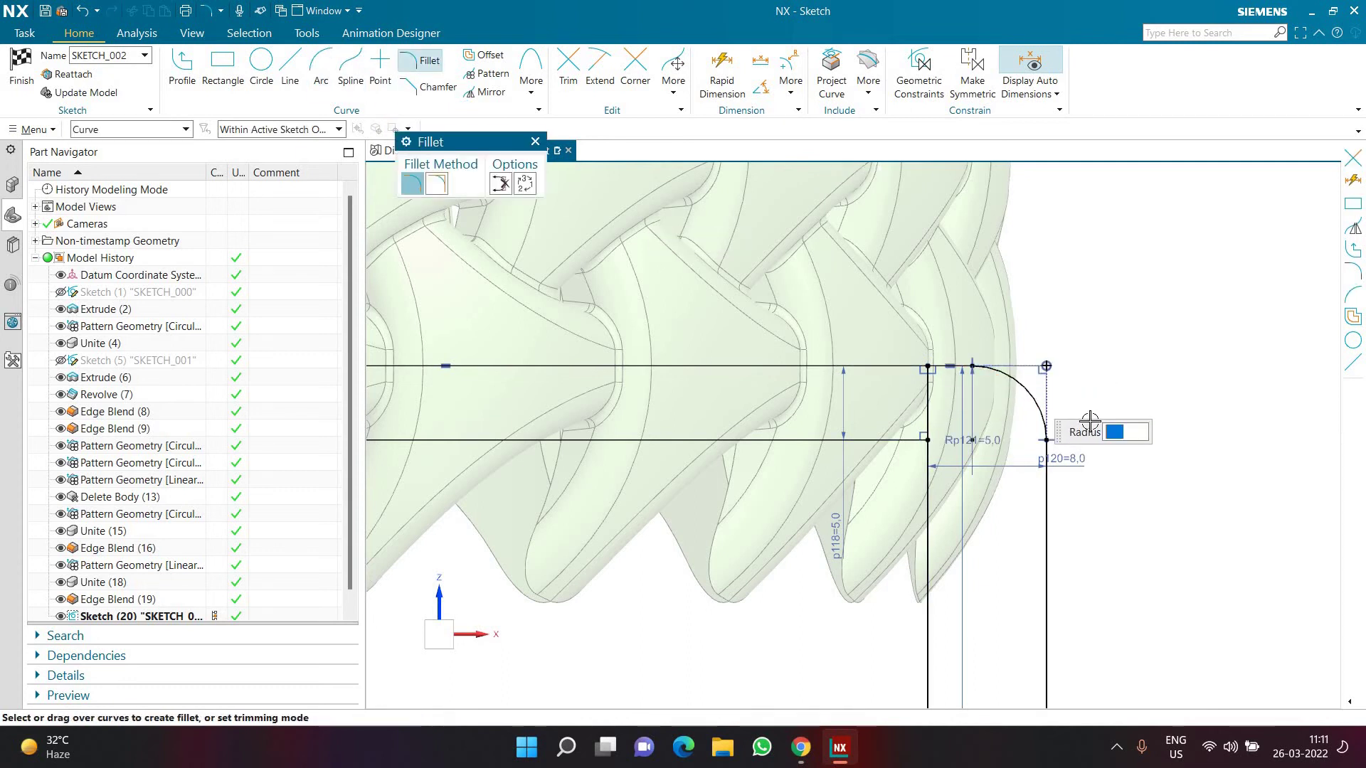
{"action": "middle_click", "coordinate": [1102, 423]}
{"action": "scroll", "coordinate": [1103, 423], "scroll_direction": "down", "scroll_amount": 4}
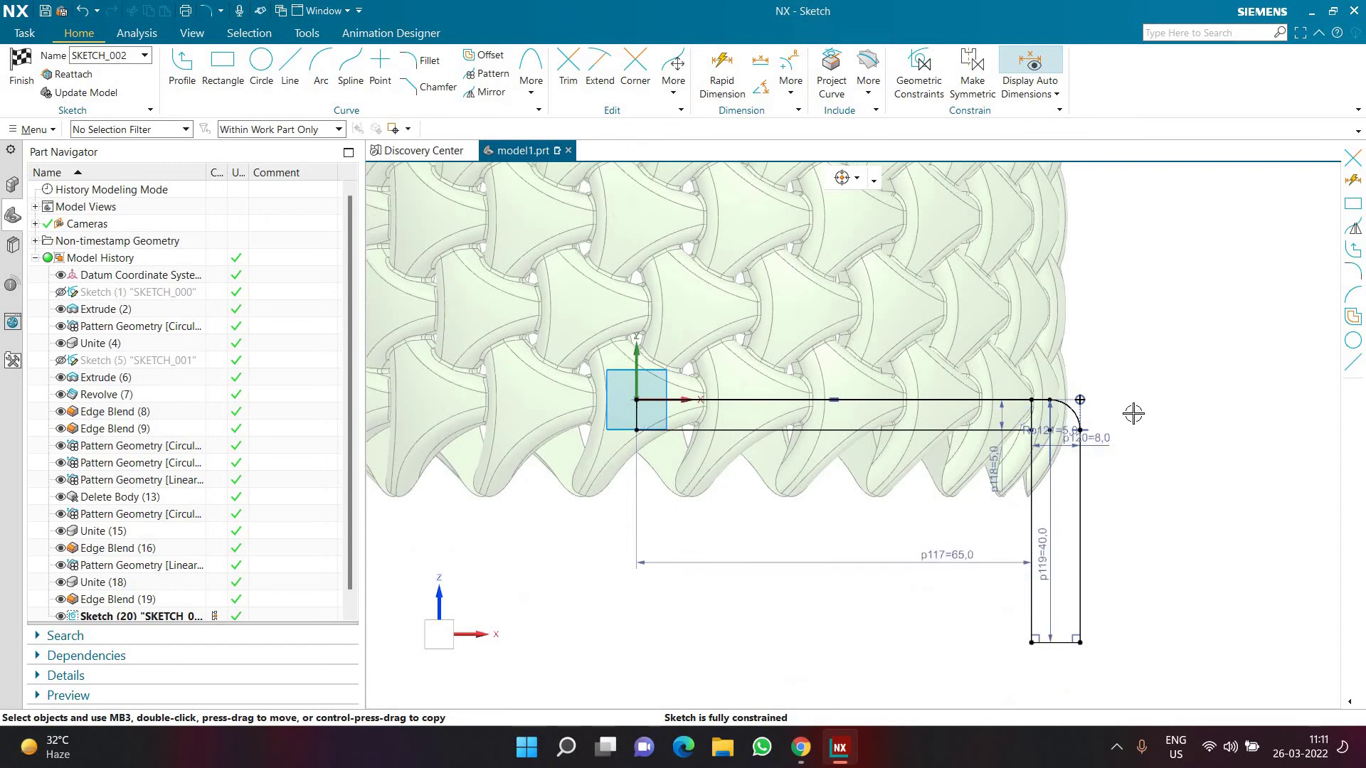
- Draw a vertical line from the sketch origin upward through the cylinder and set its length to 105 mm
{"action": "scroll", "coordinate": [1131, 408], "scroll_direction": "down", "scroll_amount": 4}
{"action": "scroll", "coordinate": [1140, 268], "scroll_direction": "down", "scroll_amount": 1}
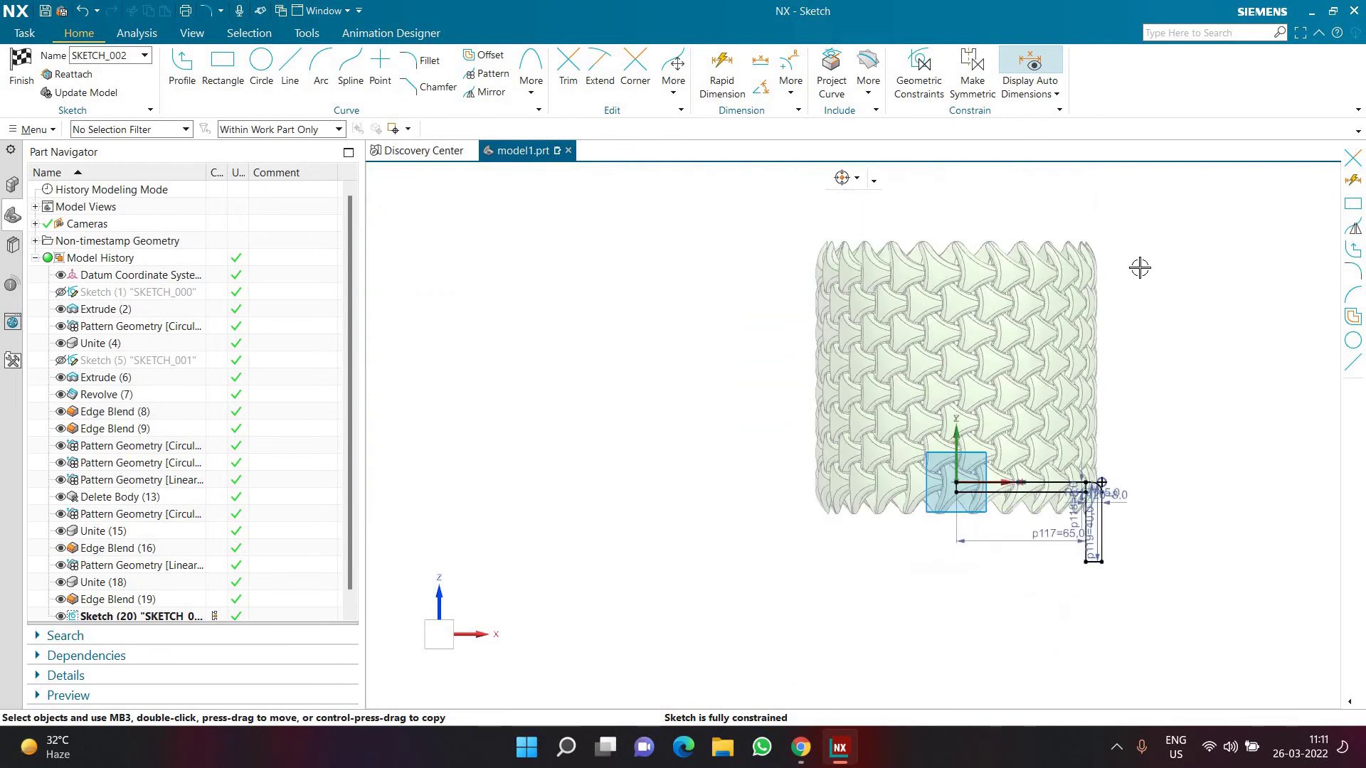
{"action": "scroll", "coordinate": [1141, 269], "scroll_direction": "up", "scroll_amount": 1}
{"action": "left_click", "coordinate": [288, 68]}
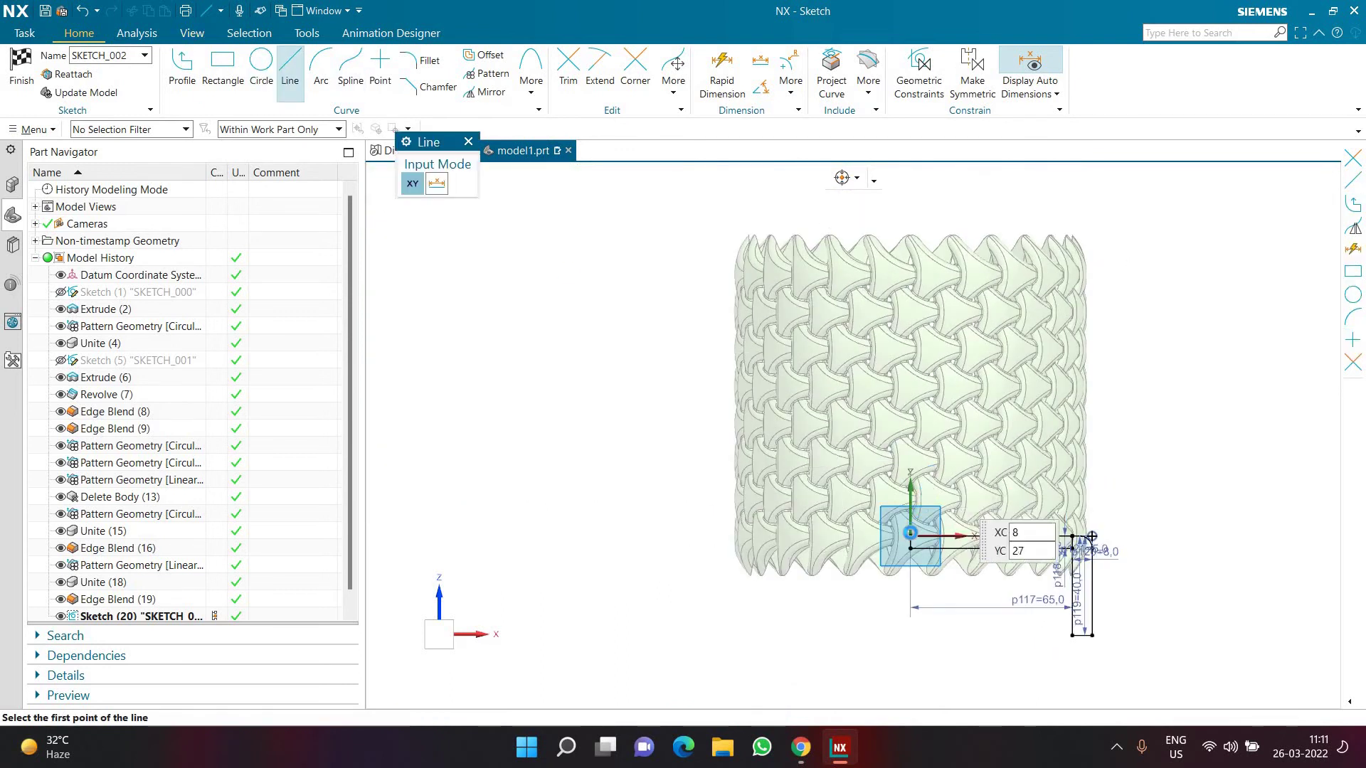
{"action": "left_click", "coordinate": [910, 536]}
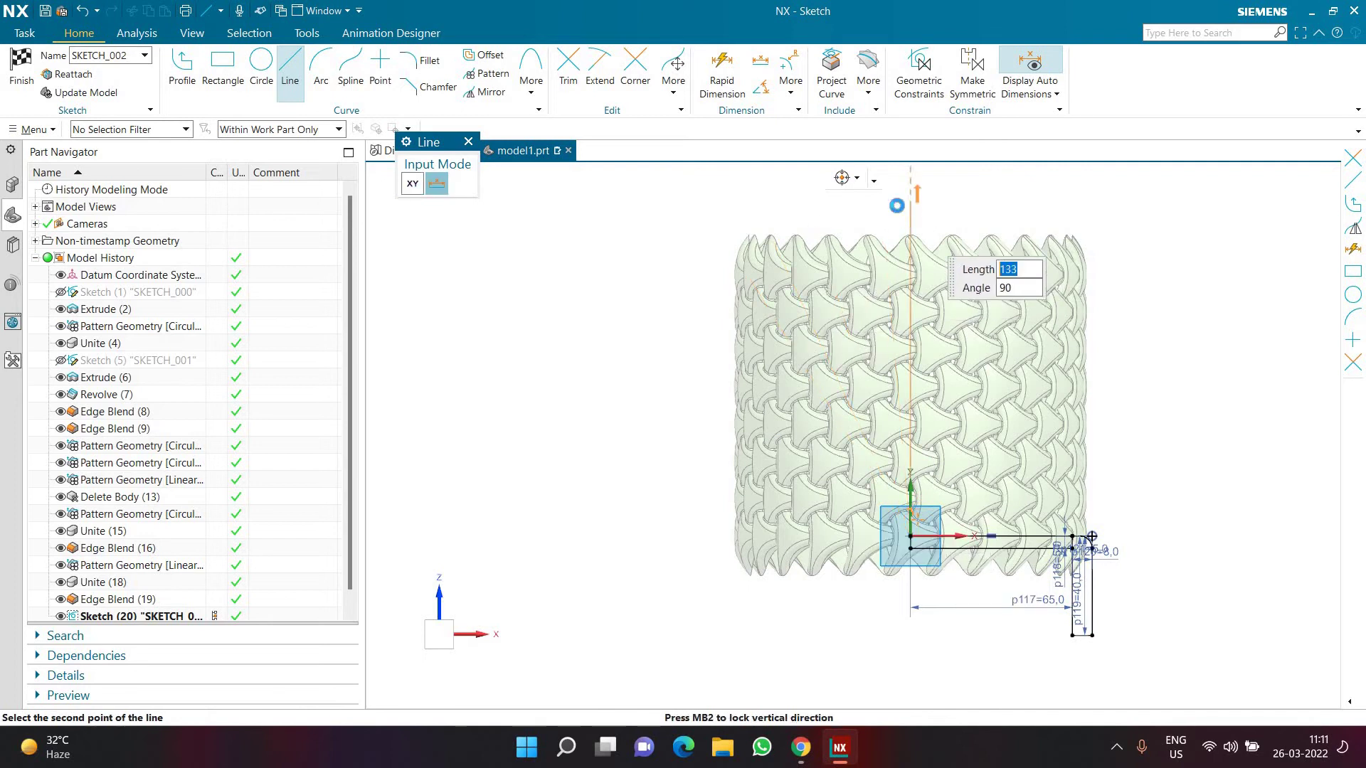
{"action": "left_click", "coordinate": [1009, 206]}
{"action": "key", "text": "Escape"}
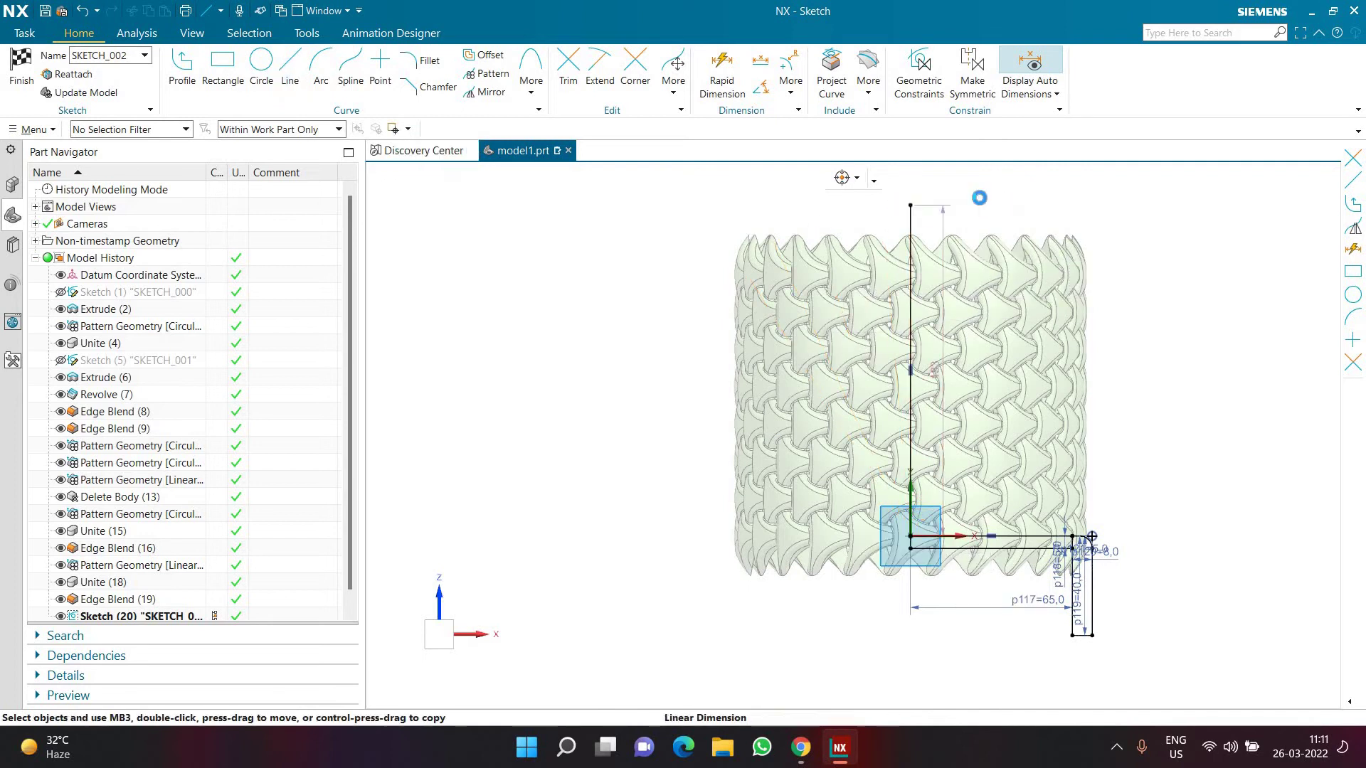
{"action": "double_click", "coordinate": [943, 210]}
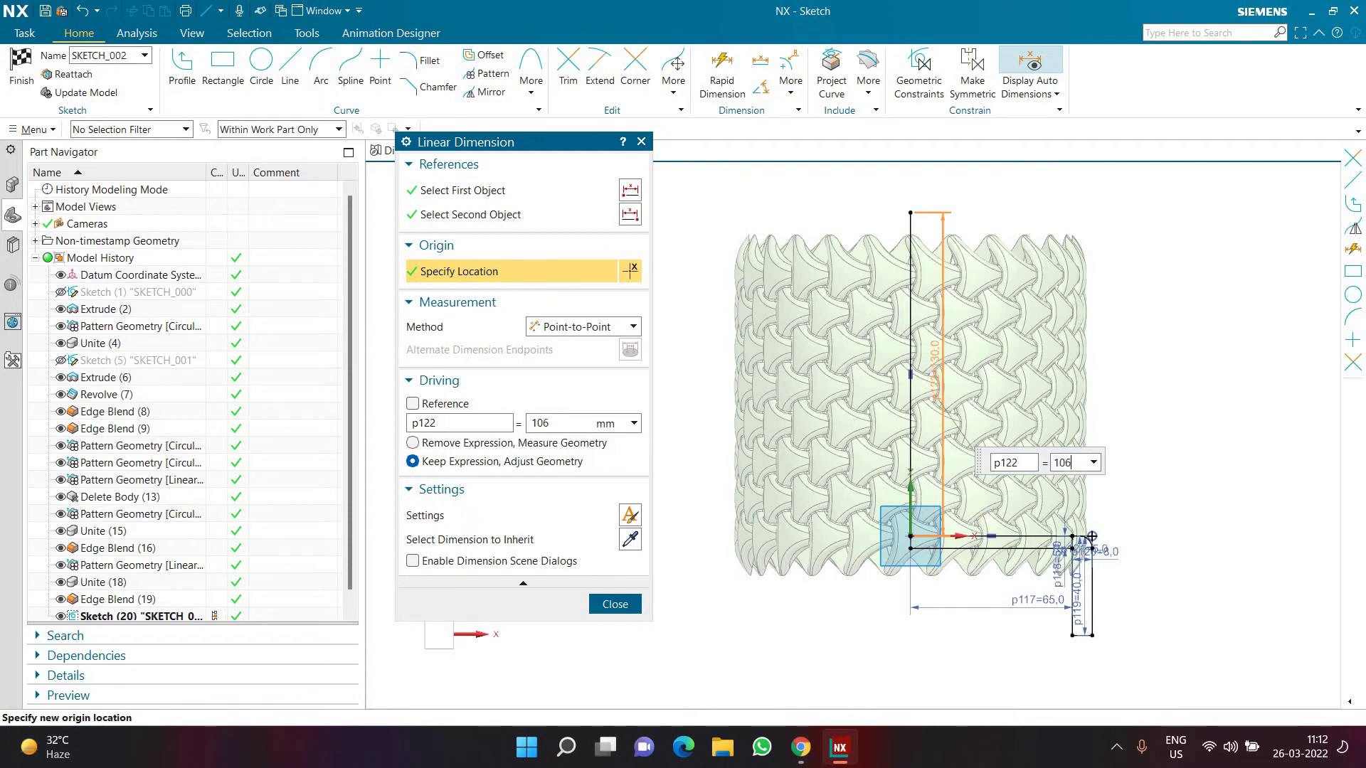
{"action": "key", "text": "Return"}
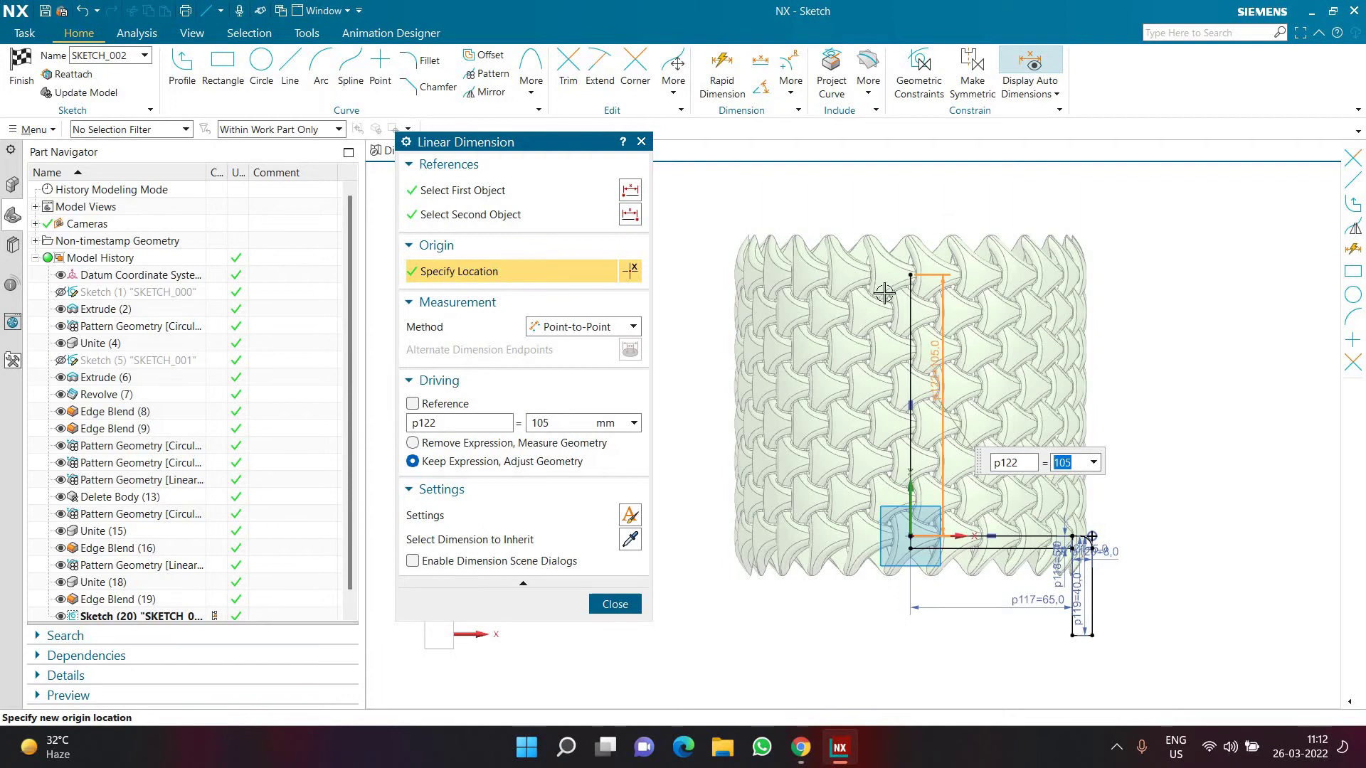
- Draw a horizontal line about 78 mm long from the vertical line's midpoint outward past the woven wall
{"action": "left_click", "coordinate": [290, 81]}
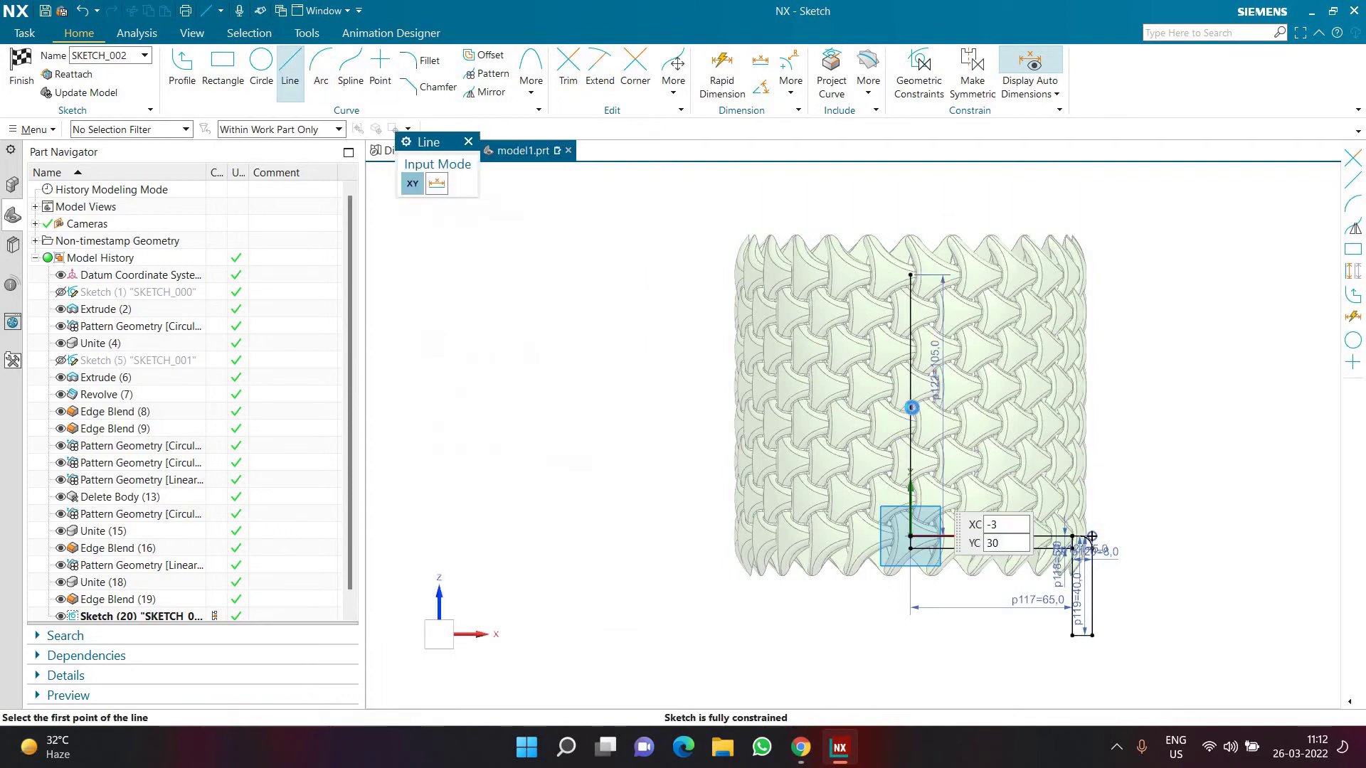
{"action": "scroll", "coordinate": [910, 406], "scroll_direction": "up", "scroll_amount": 1}
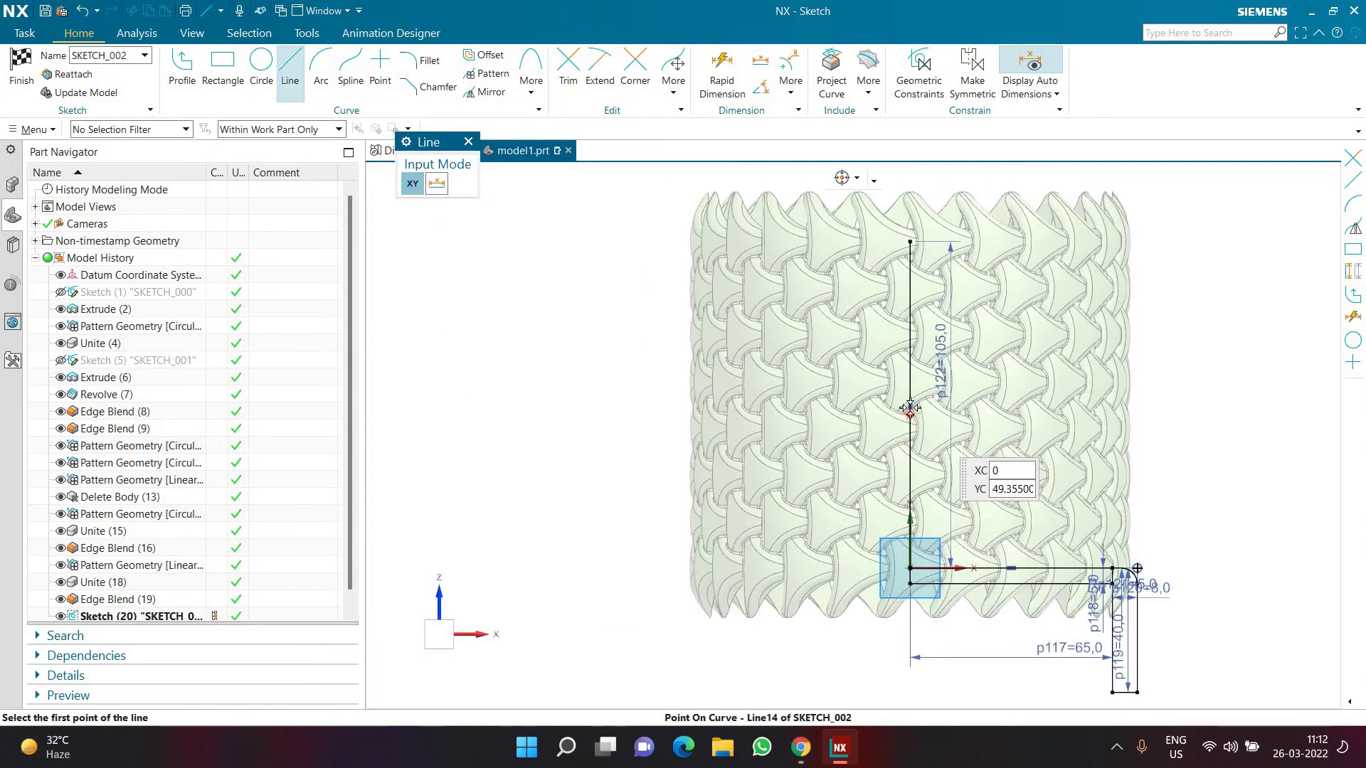
{"action": "left_click", "coordinate": [1162, 417]}
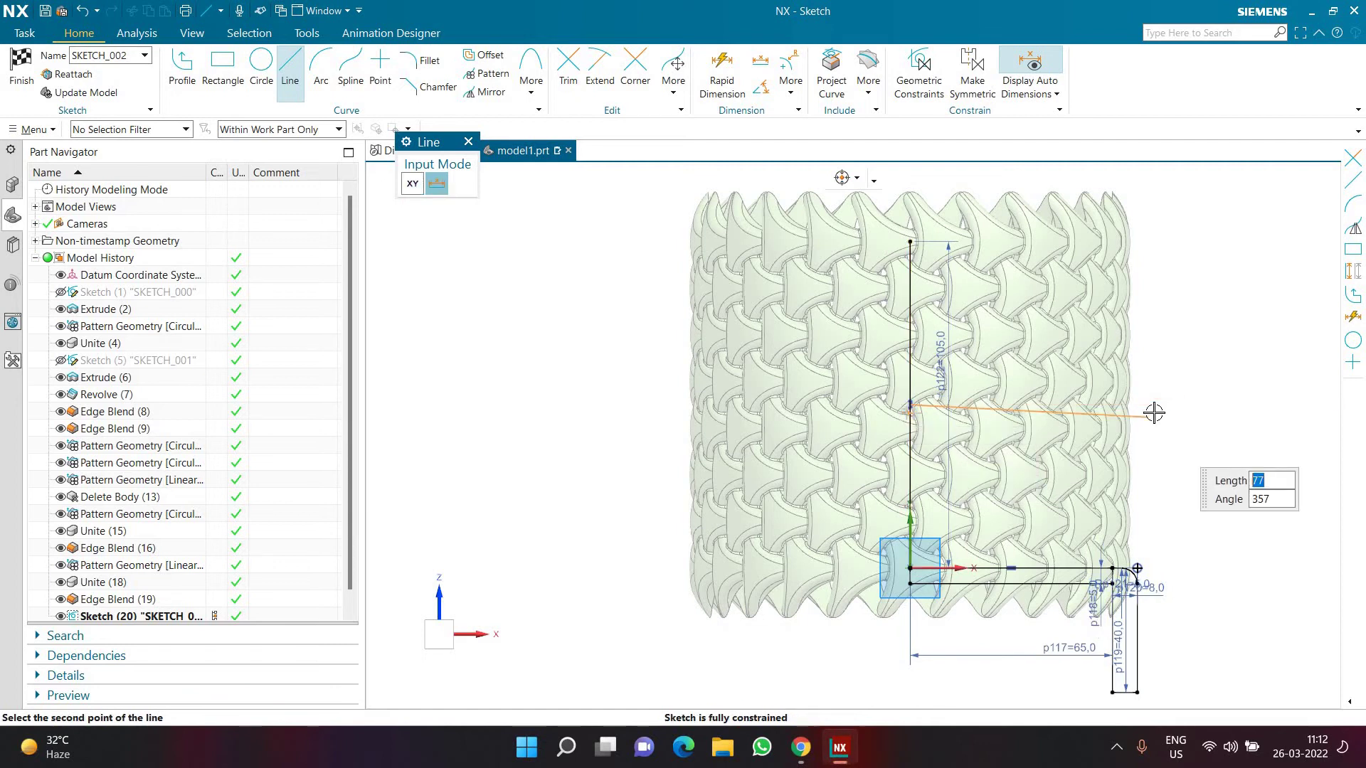
{"action": "left_click", "coordinate": [1161, 443]}
{"action": "key", "text": "Escape"}
- Align the horizontal line's outer endpoint vertically with the outer edge of the narrow rectangle
{"action": "scroll", "coordinate": [1160, 442], "scroll_direction": "up", "scroll_amount": 2}
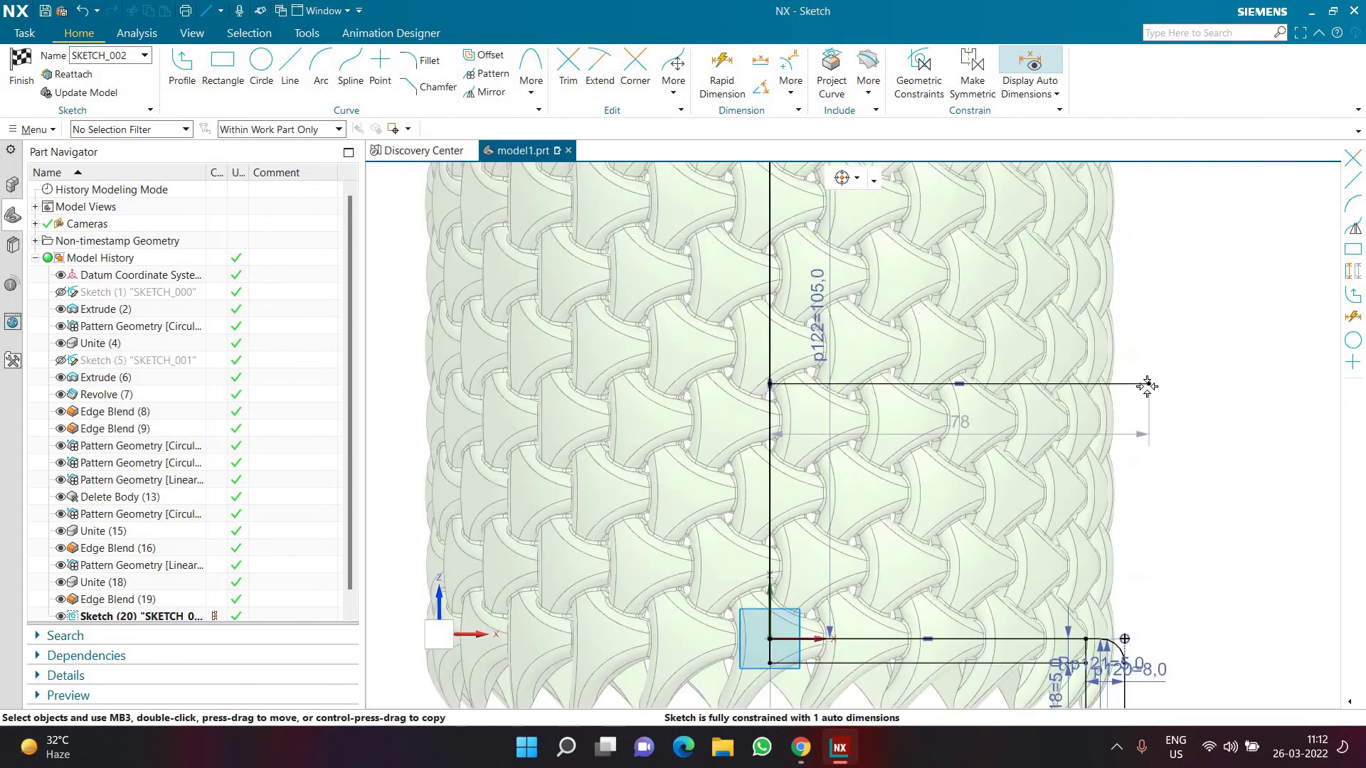
{"action": "scroll", "coordinate": [1156, 471], "scroll_direction": "down", "scroll_amount": 1}
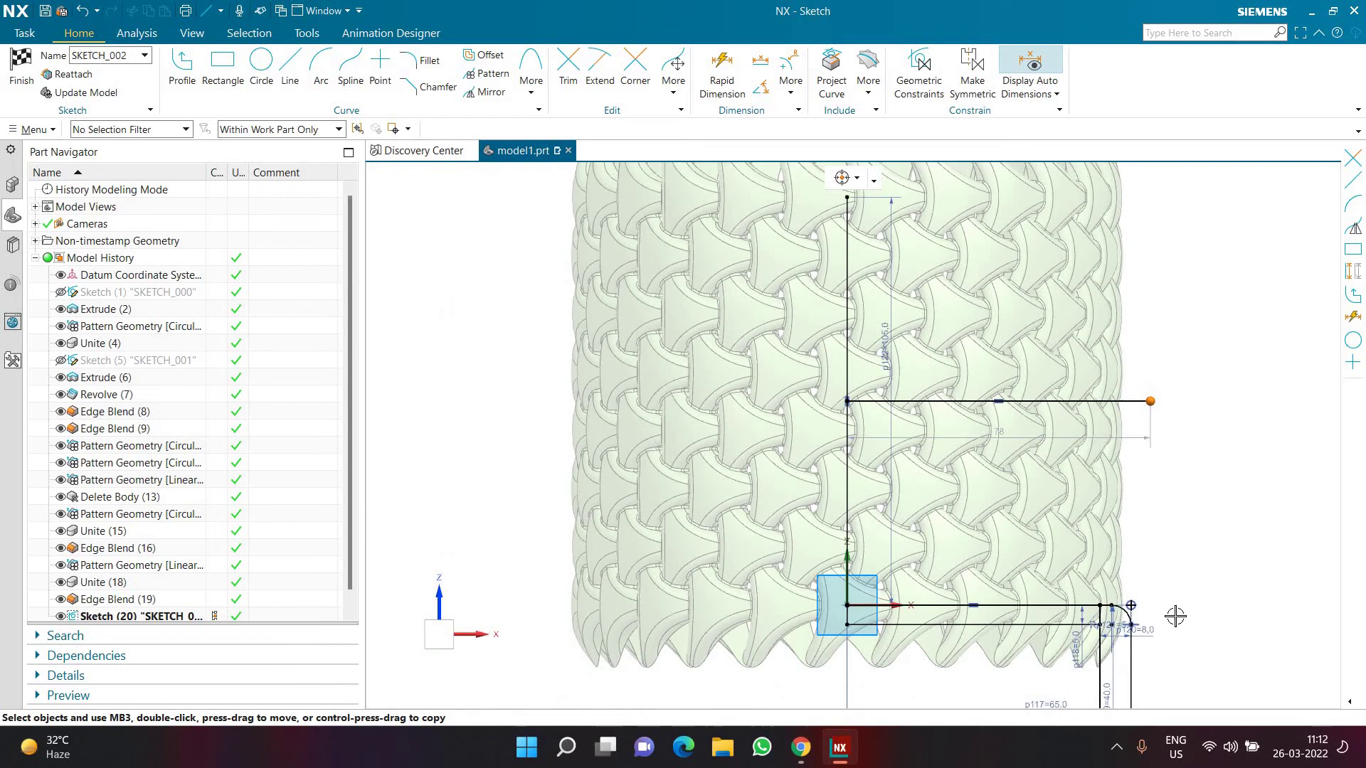
{"action": "left_click", "coordinate": [1133, 625]}
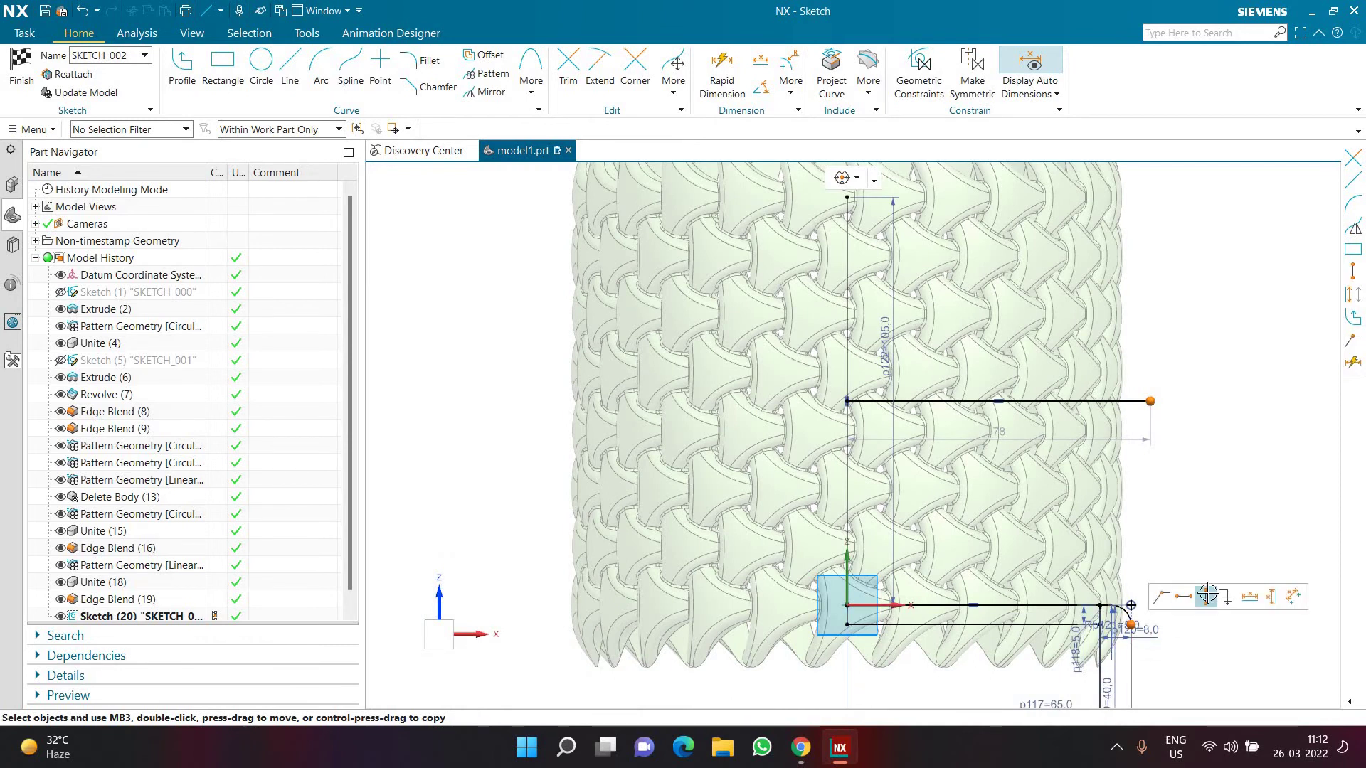
{"action": "left_click", "coordinate": [1197, 594]}
{"action": "scroll", "coordinate": [1178, 490], "scroll_direction": "down", "scroll_amount": 1}
{"action": "scroll", "coordinate": [1136, 405], "scroll_direction": "up", "scroll_amount": 3}
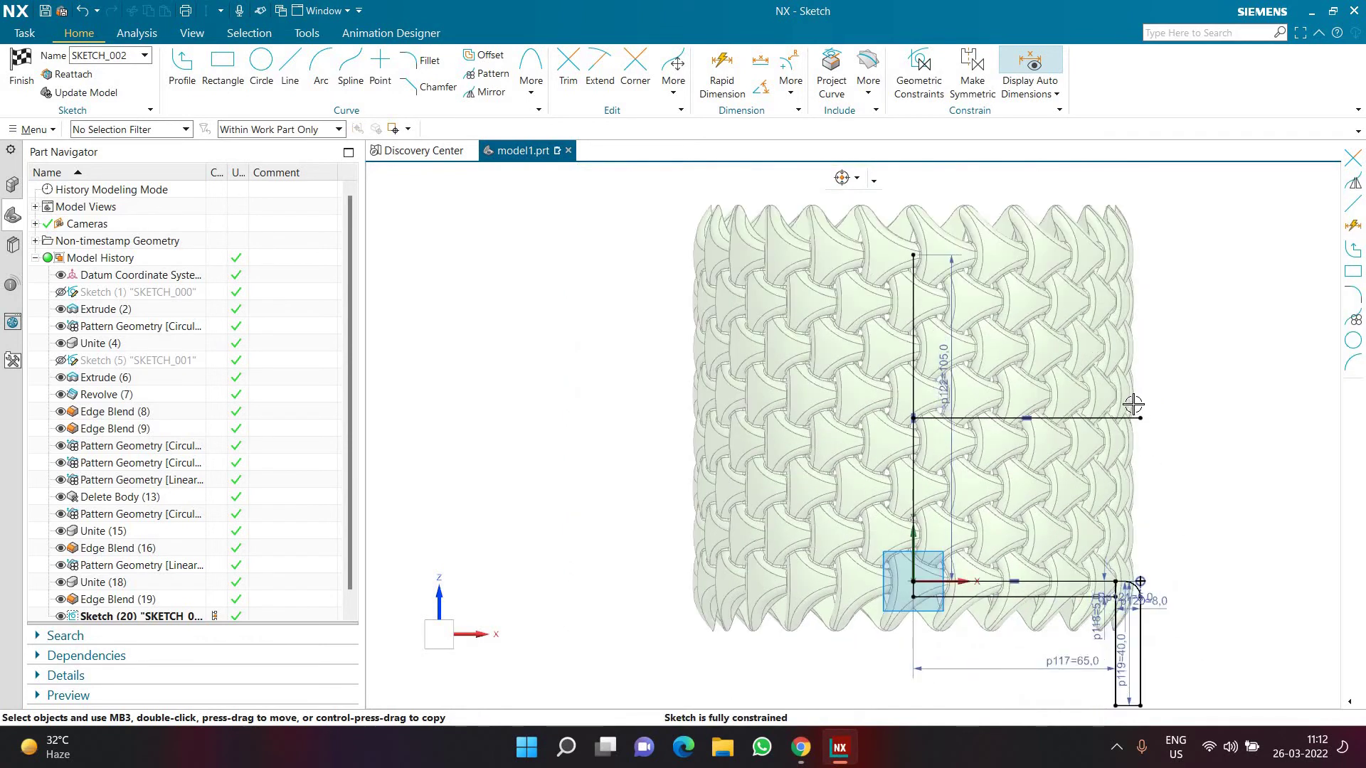
- Convert the horizontal line and the vertical line to reference geometry
{"action": "left_click", "coordinate": [1121, 402]}
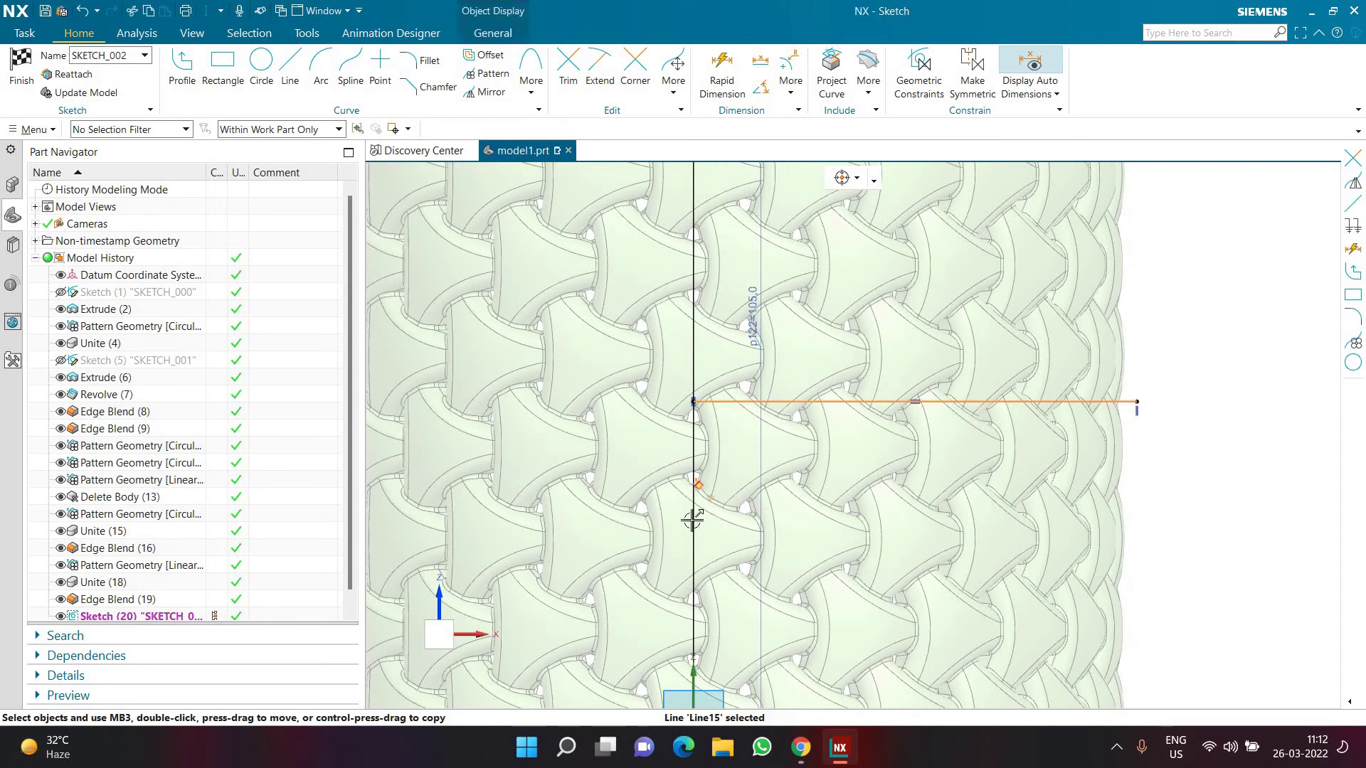
{"action": "left_click", "coordinate": [693, 511]}
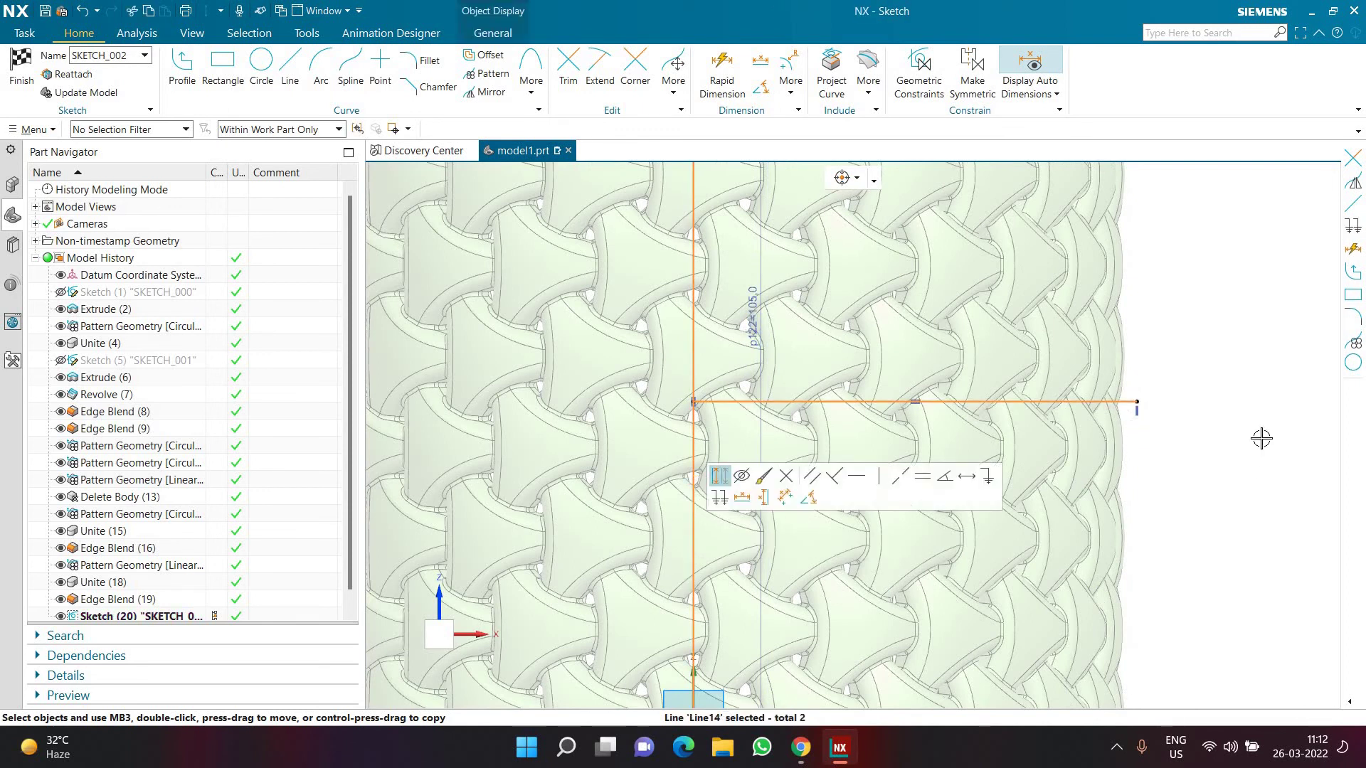
{"action": "key", "text": "Escape"}
- Mirror the narrow filleted rectangle's connected curves about the horizontal reference line
{"action": "scroll", "coordinate": [1247, 441], "scroll_direction": "down", "scroll_amount": 4}
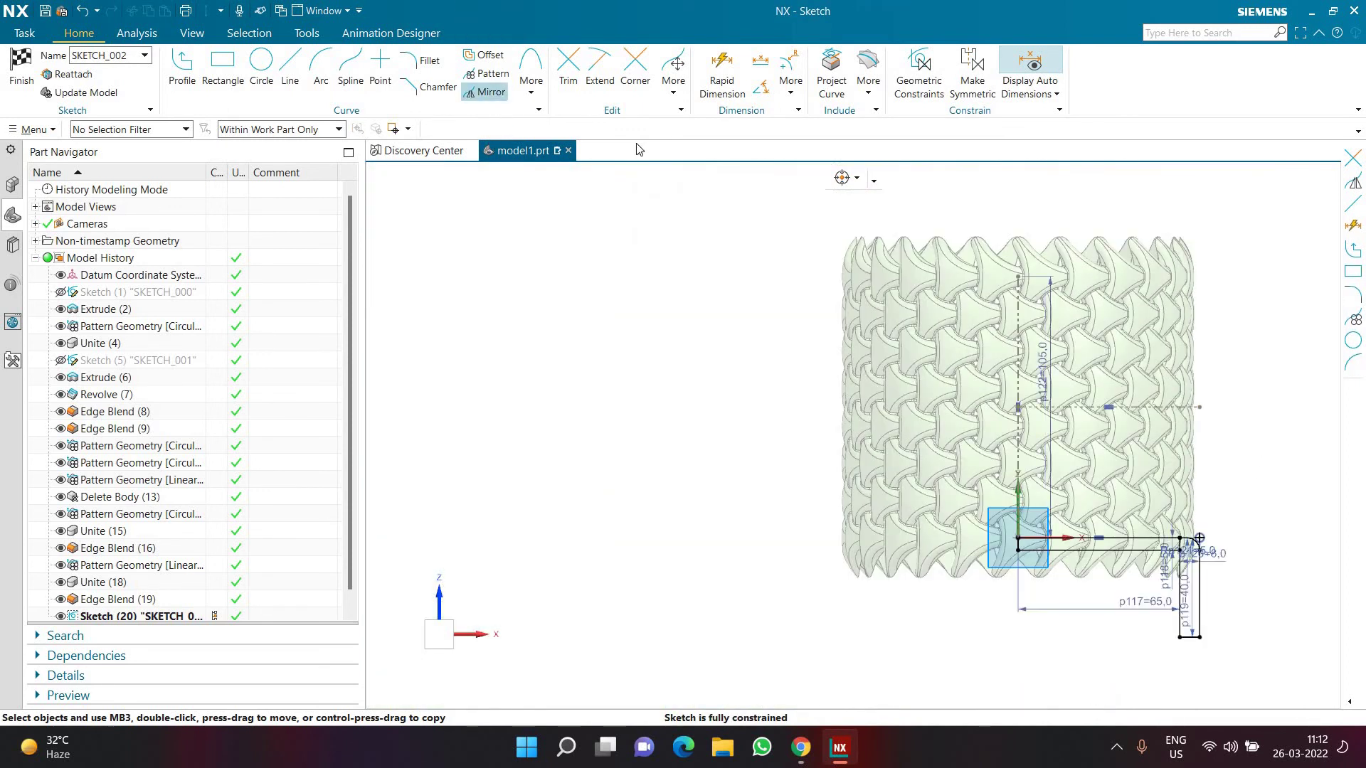
{"action": "scroll", "coordinate": [1209, 600], "scroll_direction": "up", "scroll_amount": 3}
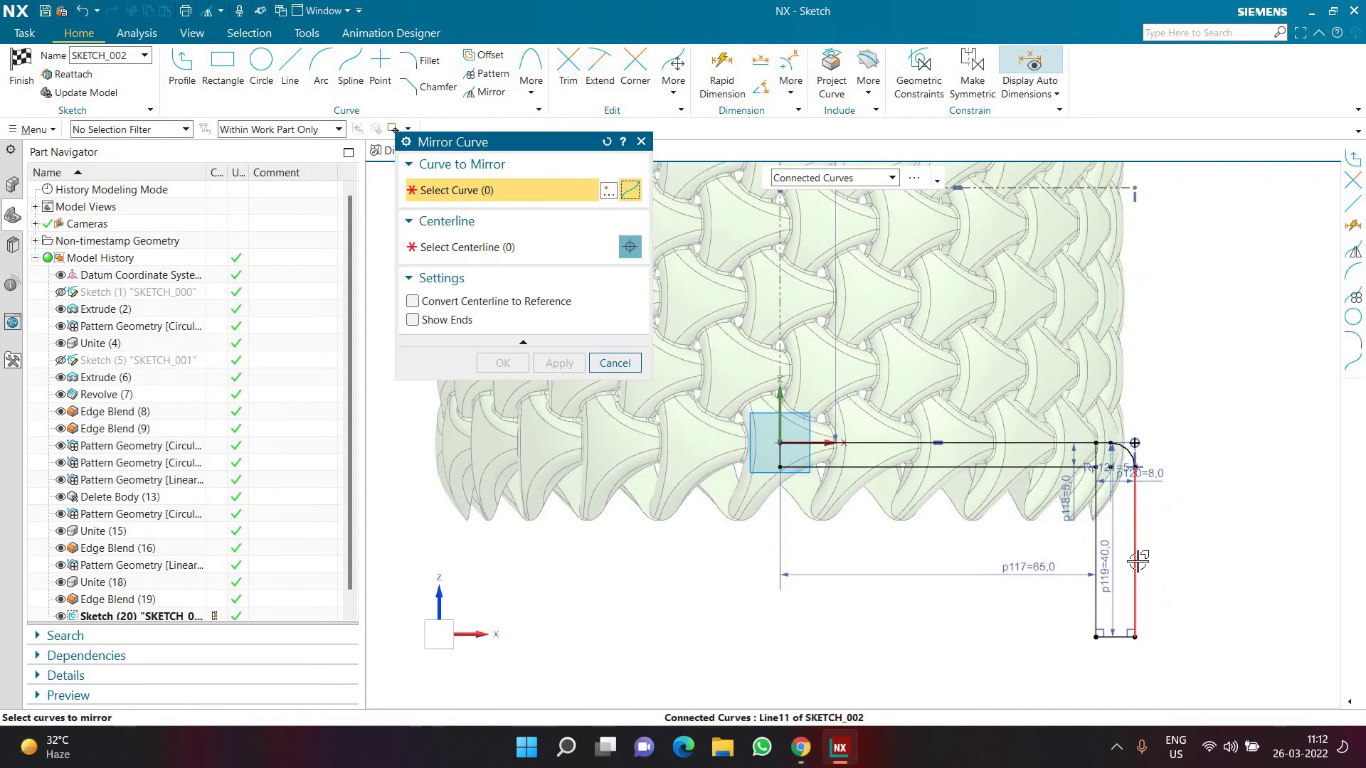
{"action": "left_click", "coordinate": [1136, 562]}
{"action": "scroll", "coordinate": [996, 526], "scroll_direction": "down", "scroll_amount": 3}
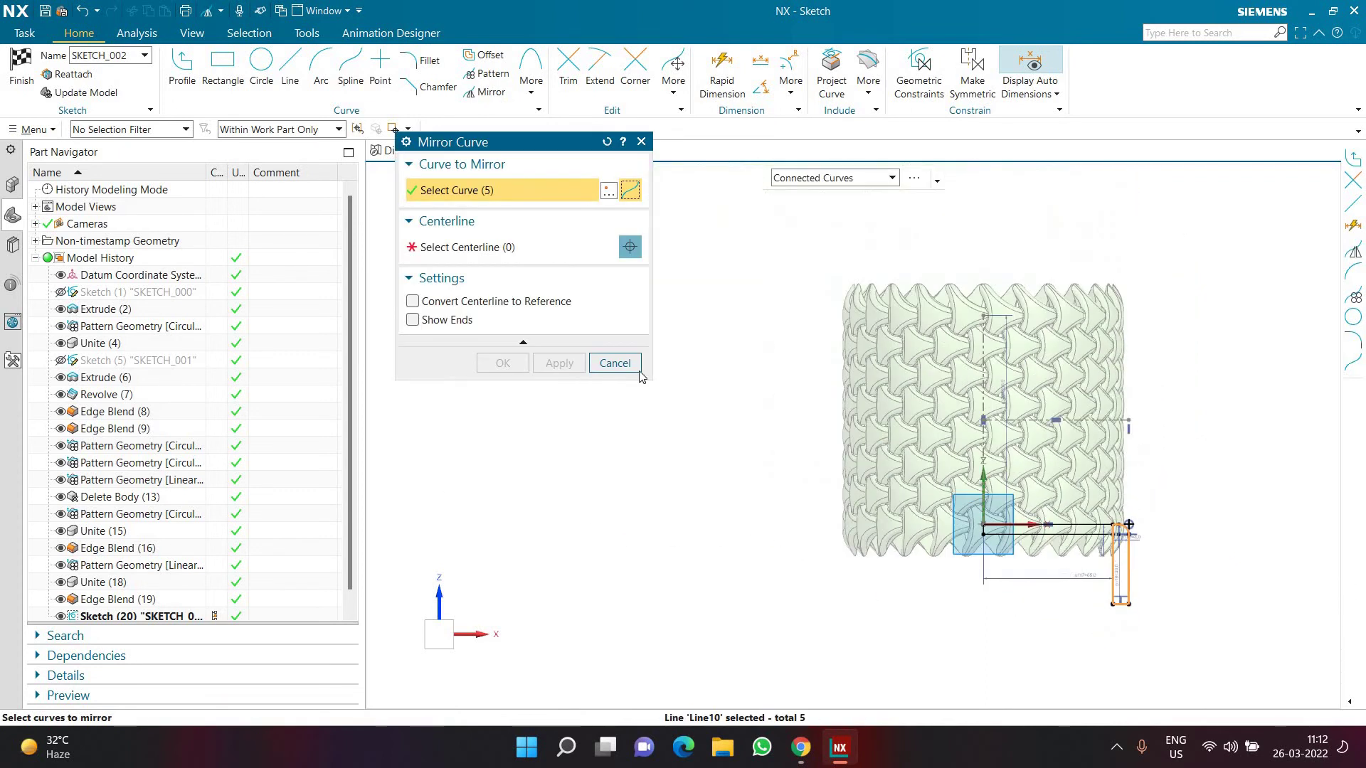
{"action": "scroll", "coordinate": [925, 498], "scroll_direction": "up", "scroll_amount": 2}
{"action": "middle_click", "coordinate": [570, 269]}
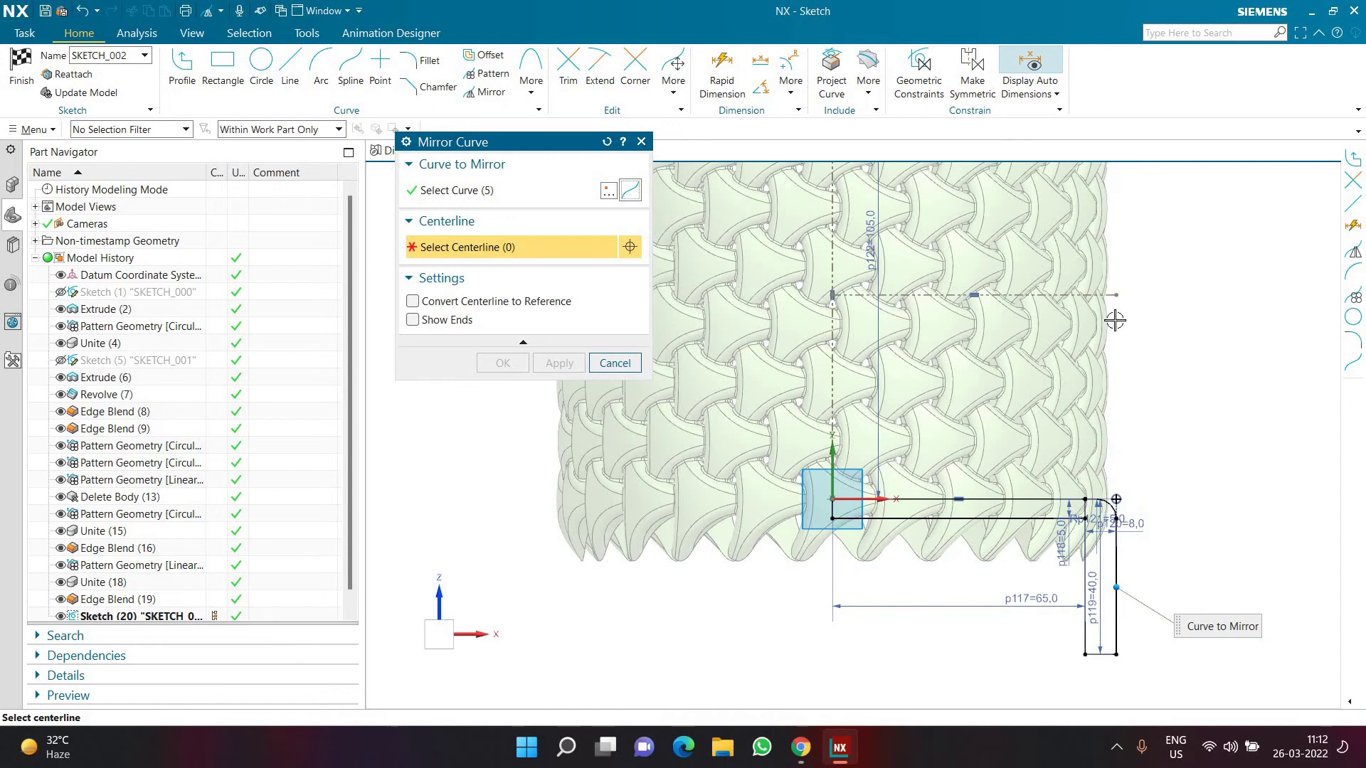
{"action": "left_click", "coordinate": [1111, 295]}
{"action": "scroll", "coordinate": [1131, 463], "scroll_direction": "down", "scroll_amount": 3}
{"action": "middle_click", "coordinate": [735, 402]}
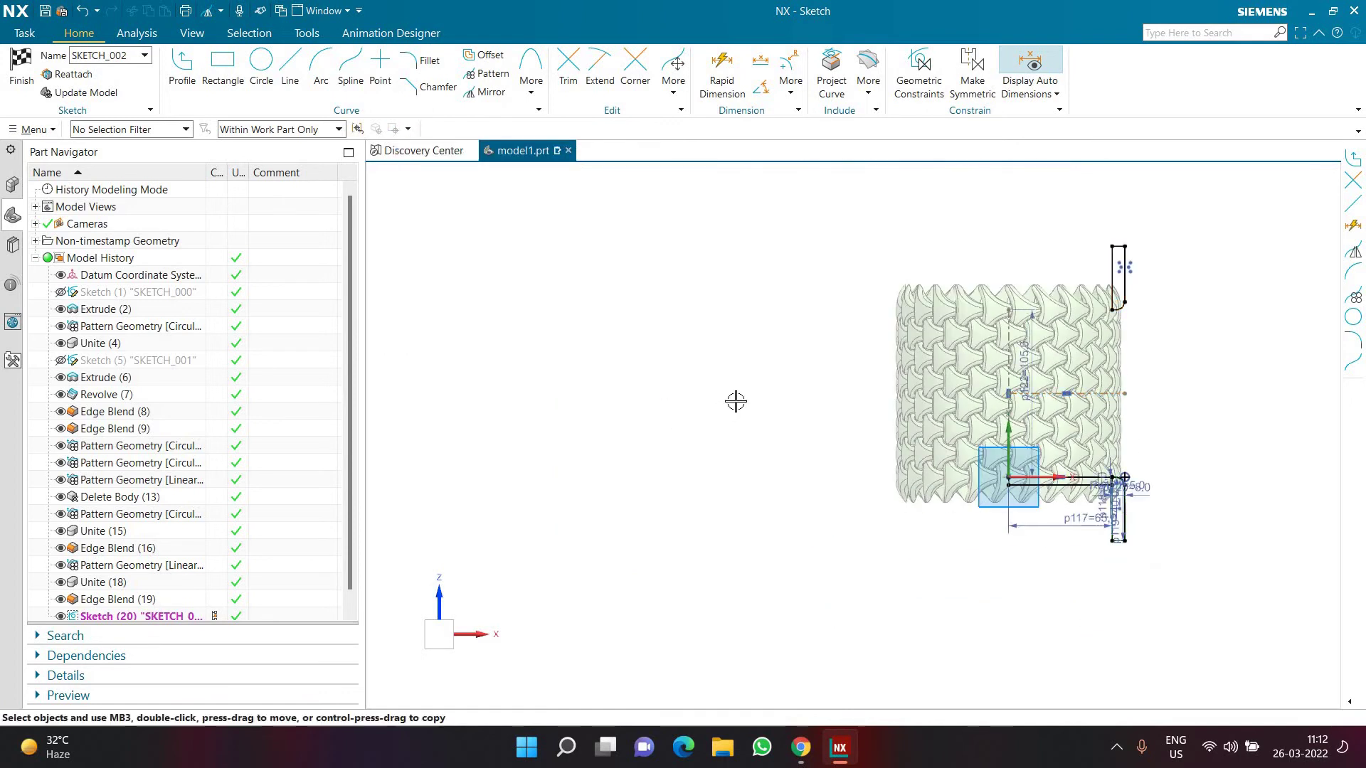
- Finish the sketch and start a 360° revolve of its profiles about the vertical datum axis
{"action": "left_click", "coordinate": [23, 80]}
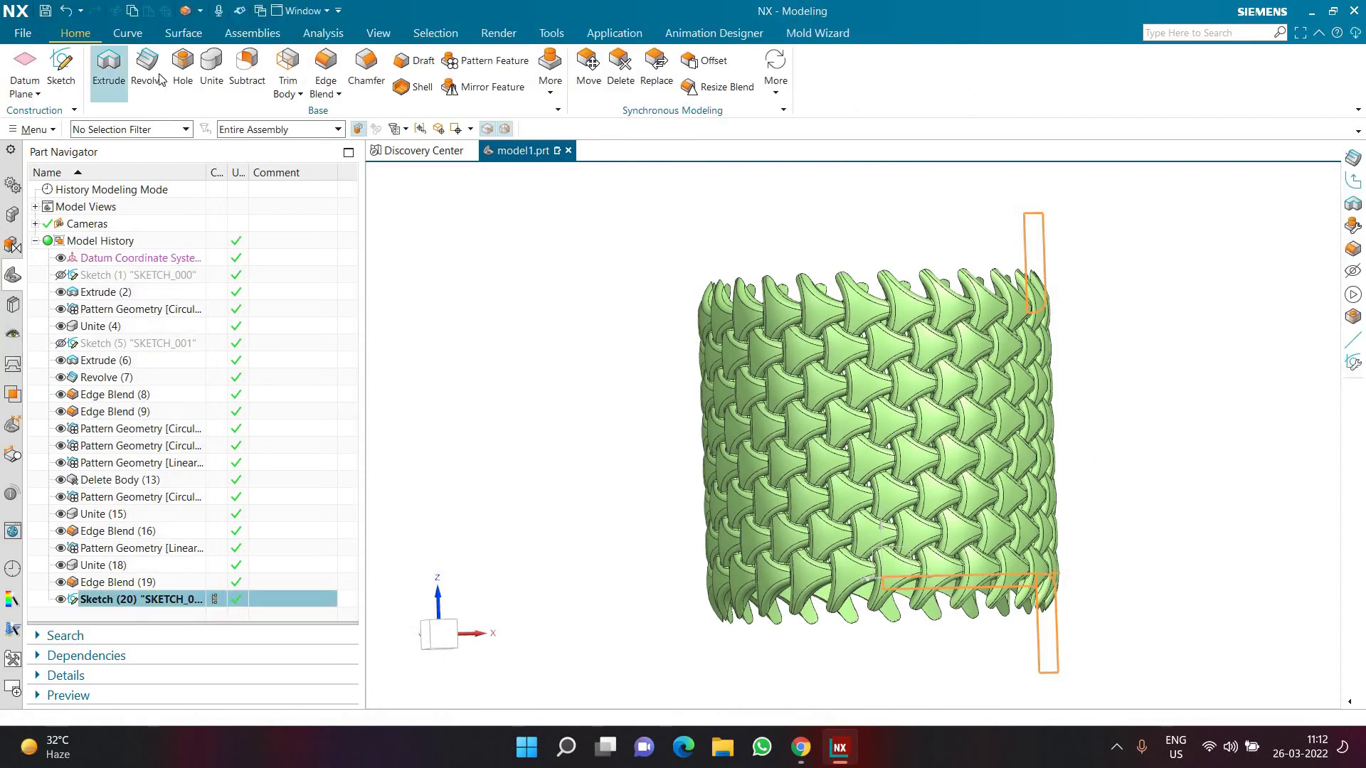
{"action": "left_click", "coordinate": [147, 68]}
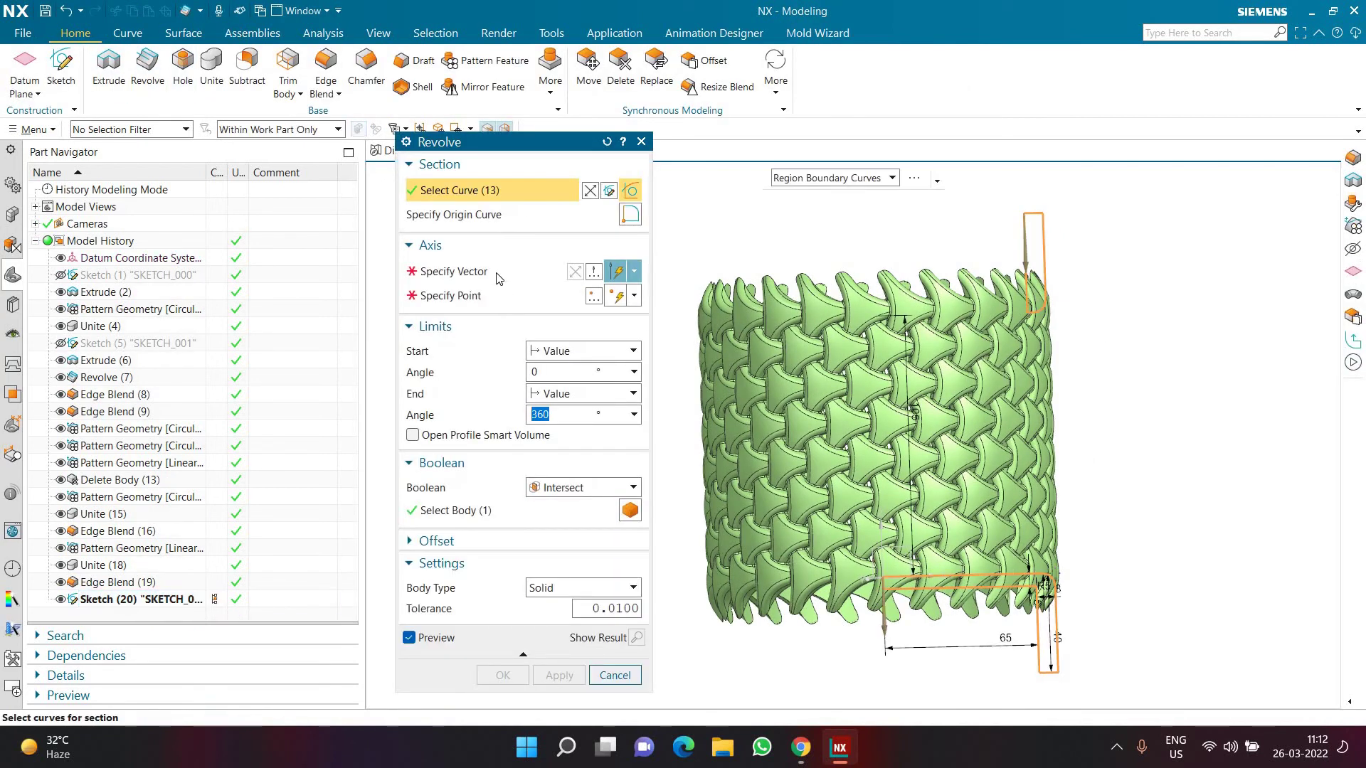
{"action": "left_click", "coordinate": [497, 271]}
{"action": "middle_click_drag", "start_coordinate": [779, 256], "coordinate": [914, 450]}
{"action": "scroll", "coordinate": [911, 452], "scroll_direction": "up", "scroll_amount": 4}
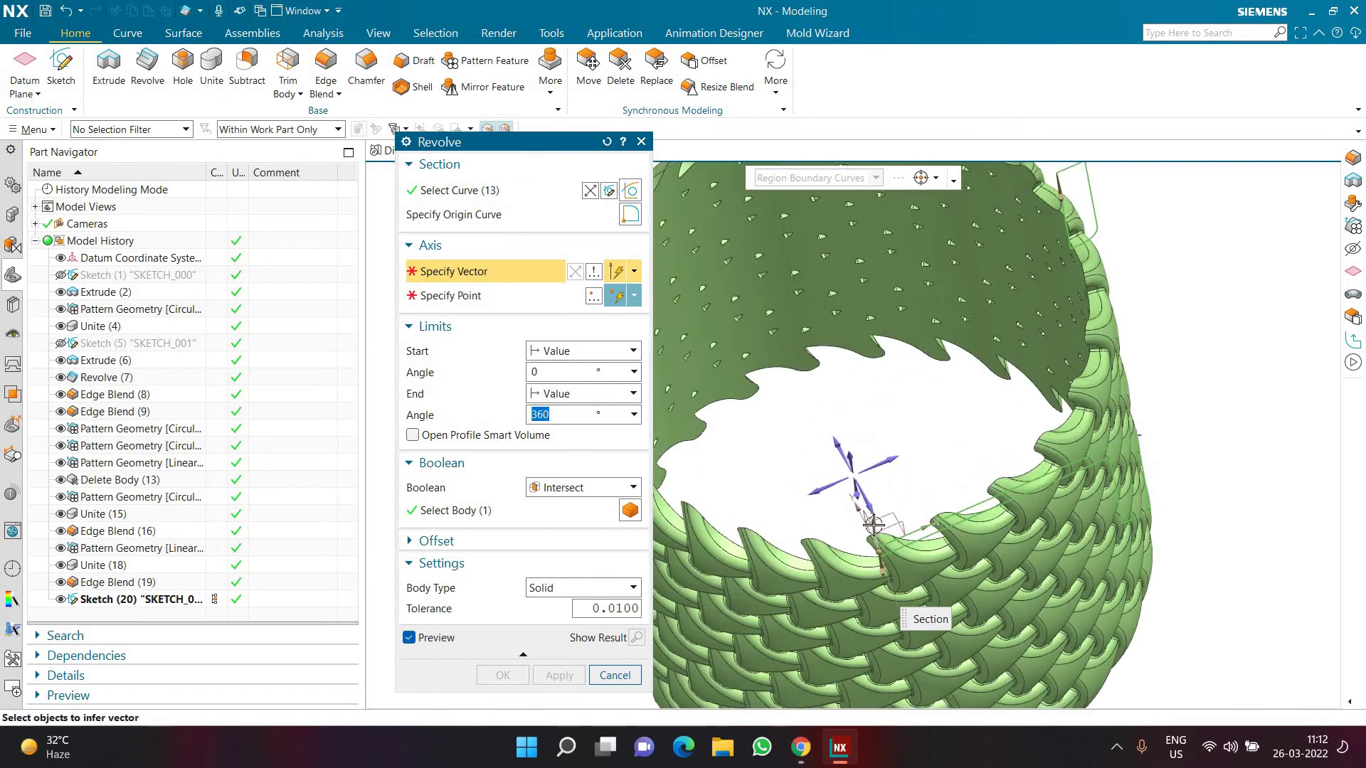
{"action": "left_click", "coordinate": [873, 524]}
{"action": "scroll", "coordinate": [875, 498], "scroll_direction": "down", "scroll_amount": 4}
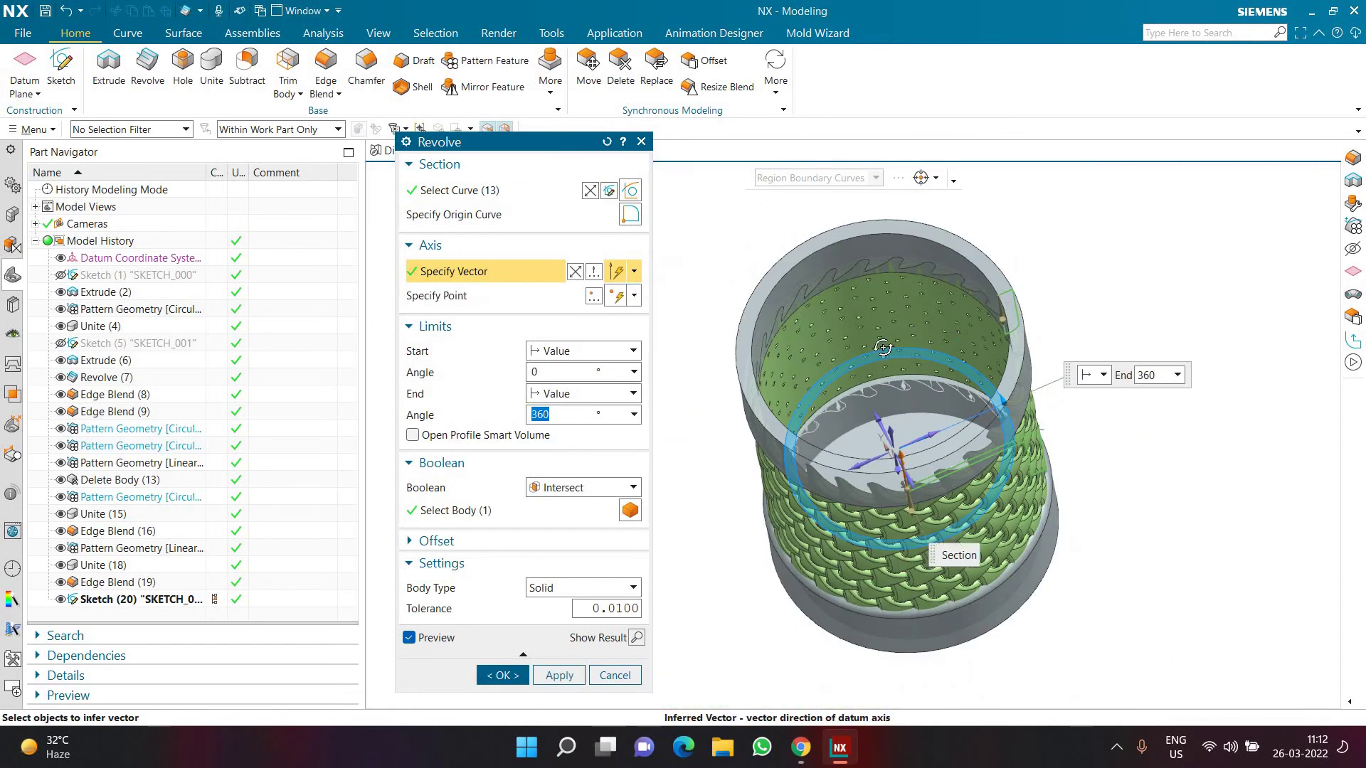
- Create the revolve with the boolean set to None, and hide its profile sketch
{"action": "middle_click_drag", "start_coordinate": [882, 370], "coordinate": [879, 398]}
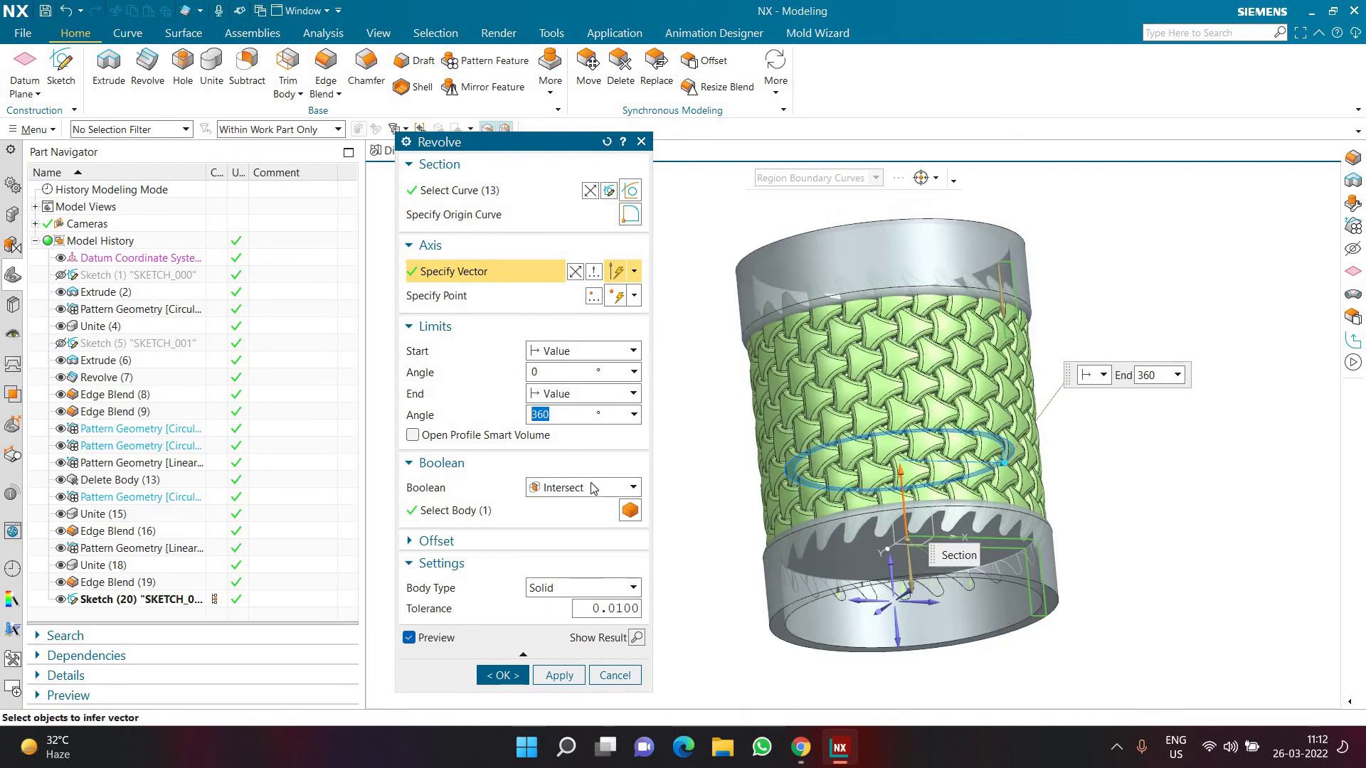
{"action": "left_click", "coordinate": [587, 488]}
{"action": "left_click", "coordinate": [583, 503]}
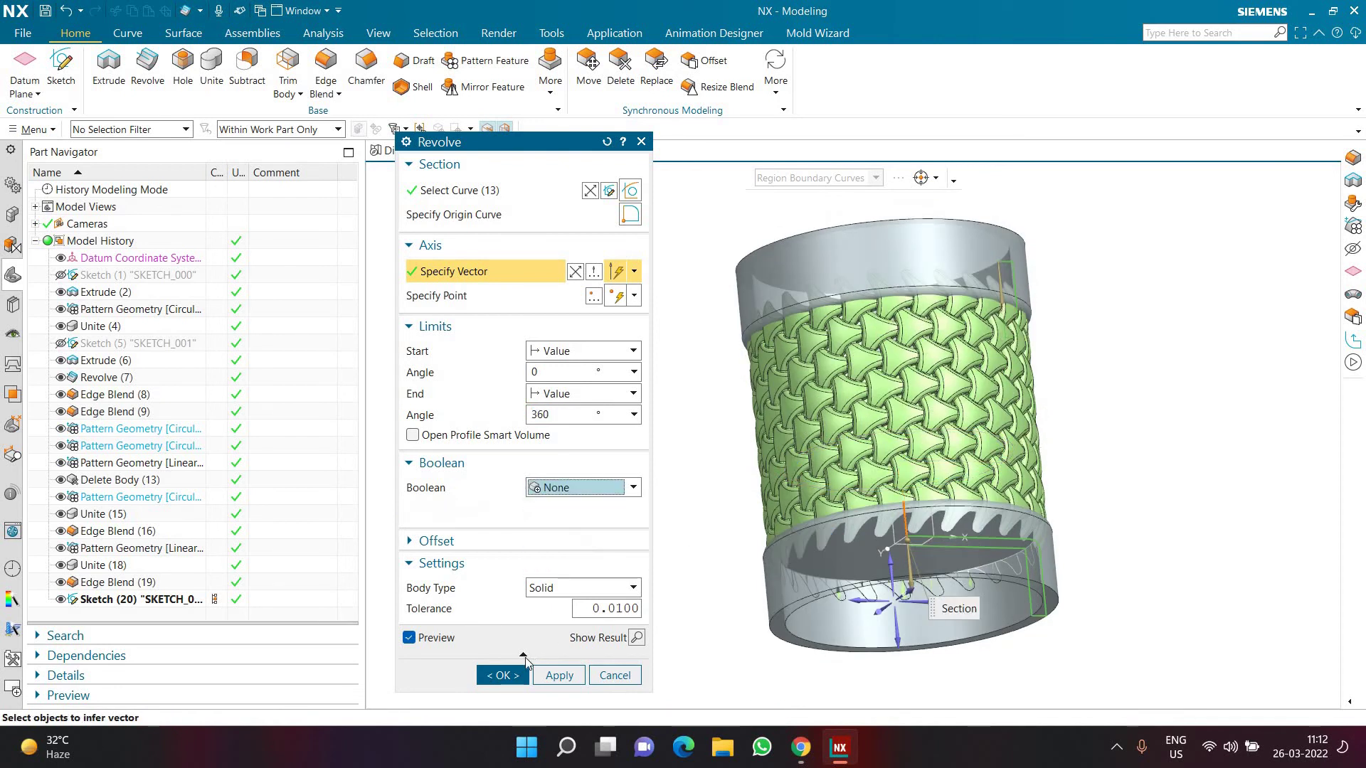
{"action": "left_click", "coordinate": [508, 653]}
{"action": "mouse_move", "coordinate": [936, 598]}
{"action": "middle_mouse_down"}
{"action": "mouse_move", "coordinate": [921, 671]}
{"action": "mouse_move", "coordinate": [914, 569]}
{"action": "middle_mouse_up"}
{"action": "scroll", "coordinate": [143, 498], "scroll_direction": "down", "scroll_amount": 1}
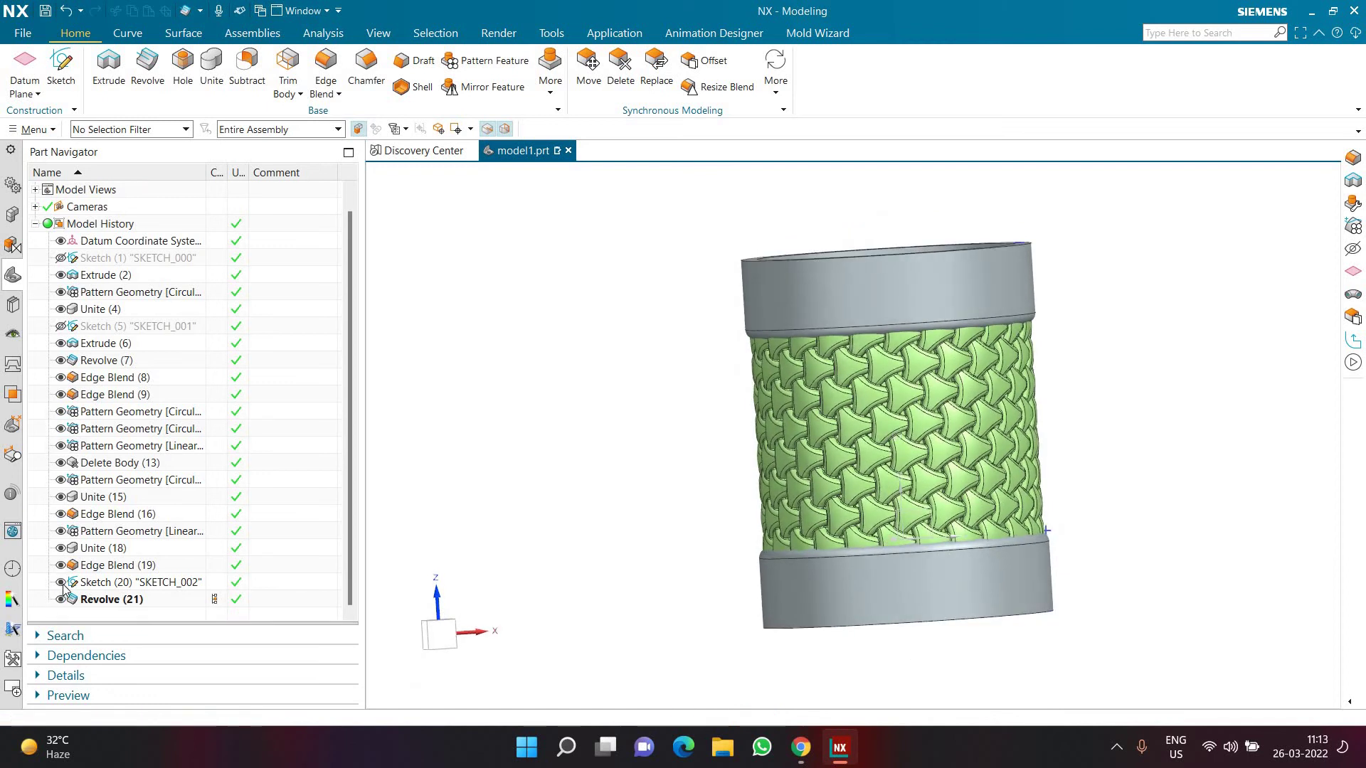
{"action": "left_click", "coordinate": [61, 582]}
{"action": "middle_click_drag", "start_coordinate": [503, 463], "coordinate": [676, 307]}
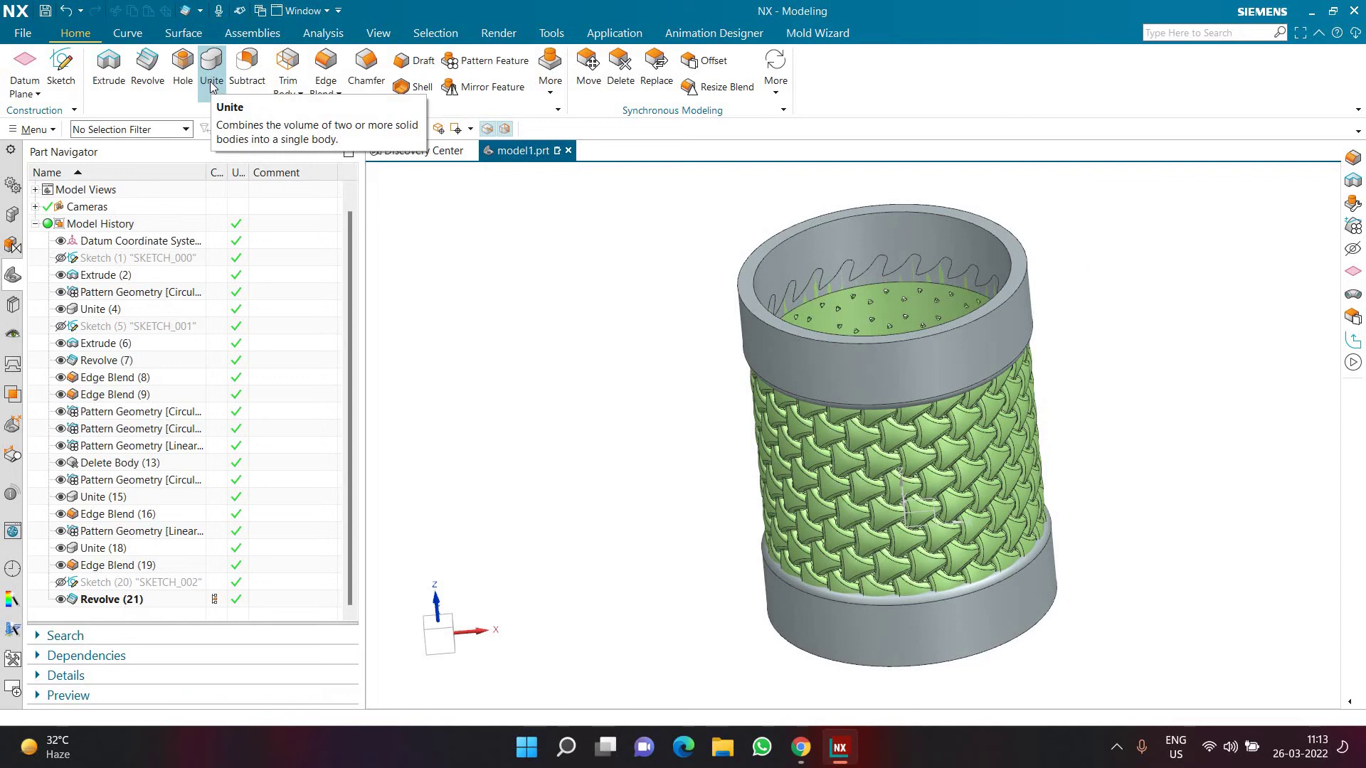
{"action": "left_click", "coordinate": [212, 86]}
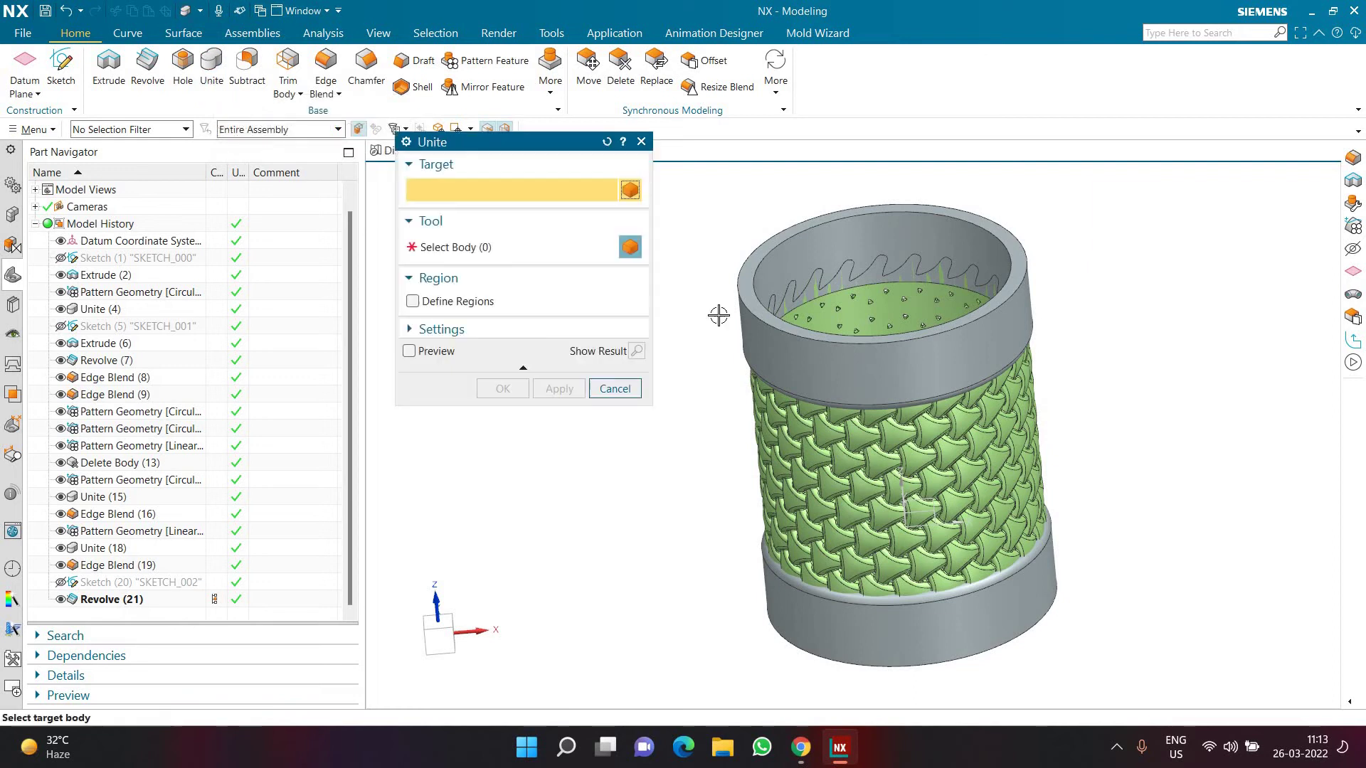
{"action": "left_click", "coordinate": [788, 575]}
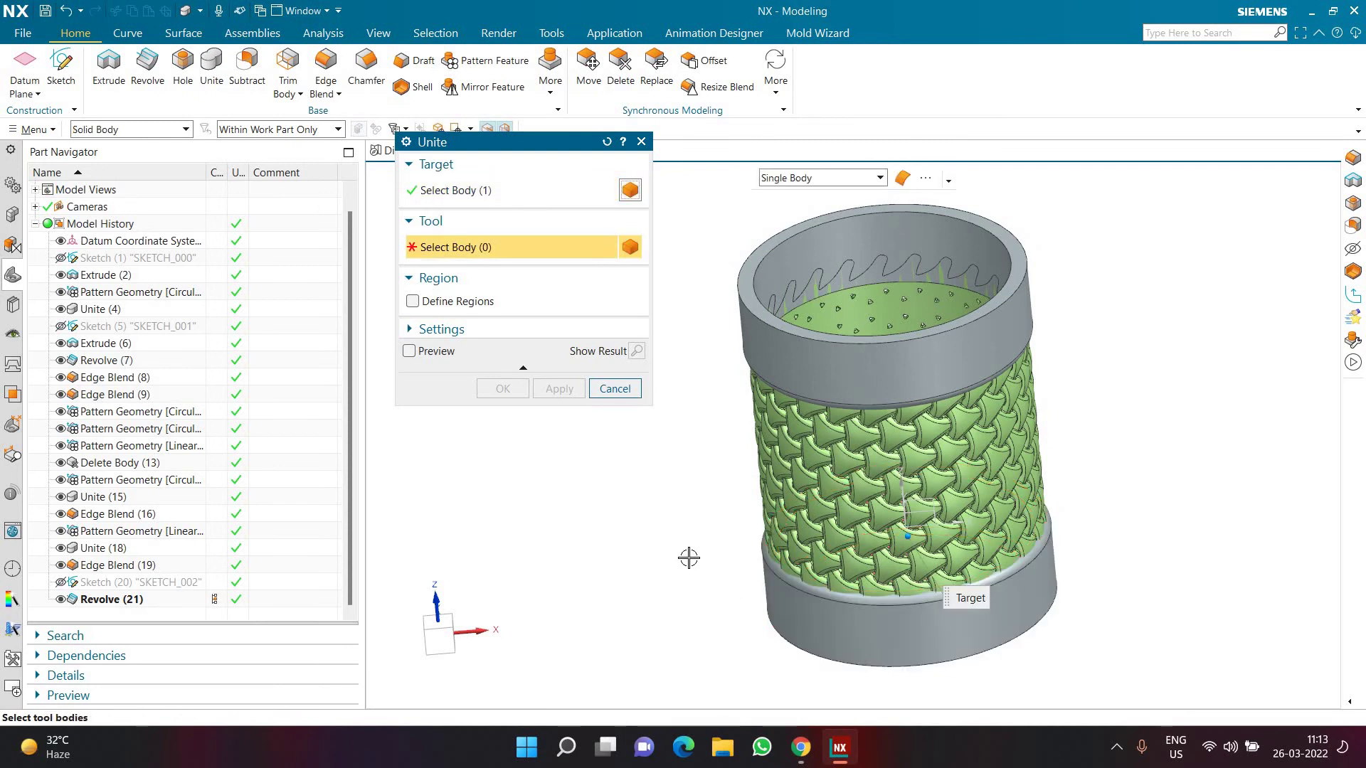
{"action": "left_click", "coordinate": [614, 389]}
- Unite the woven cylinder as target with the revolved lower base and upper ring bodies
{"action": "left_click", "coordinate": [828, 446]}
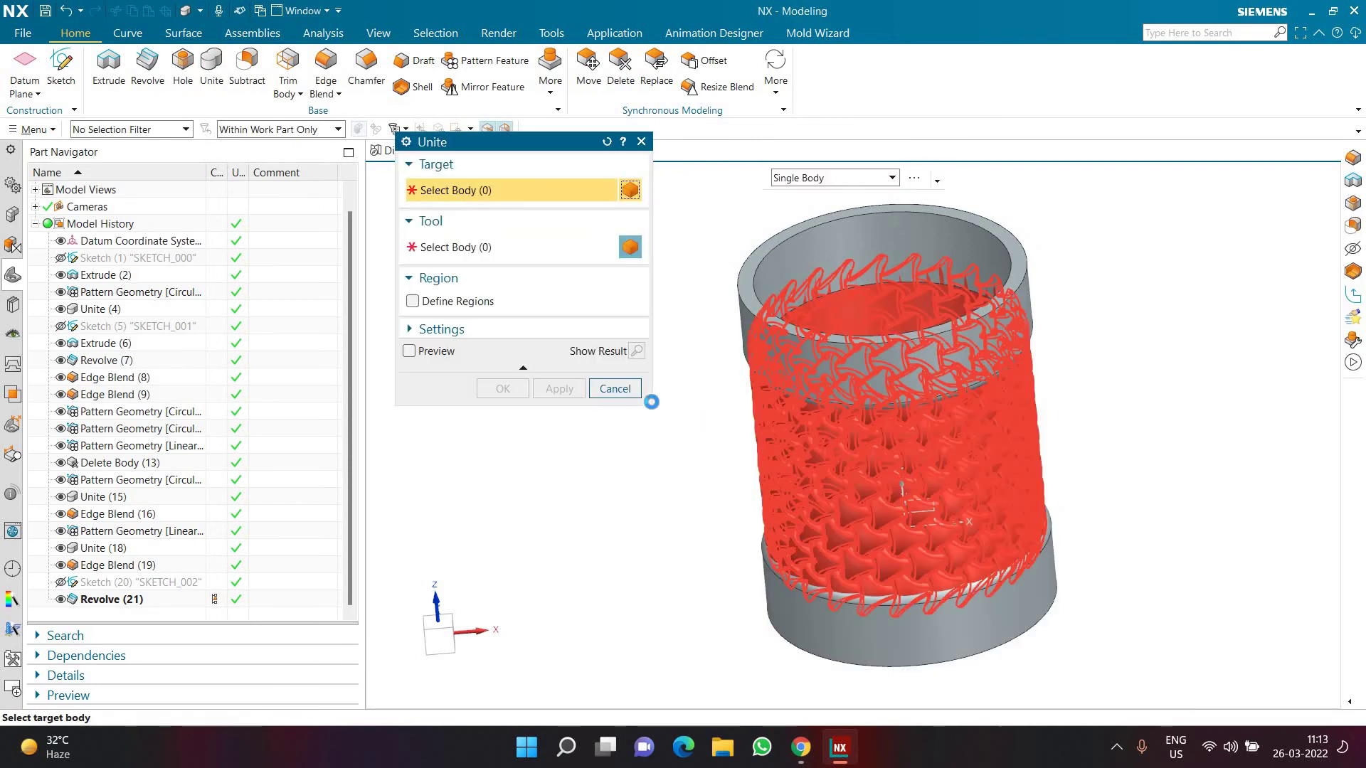
{"action": "left_click", "coordinate": [543, 241]}
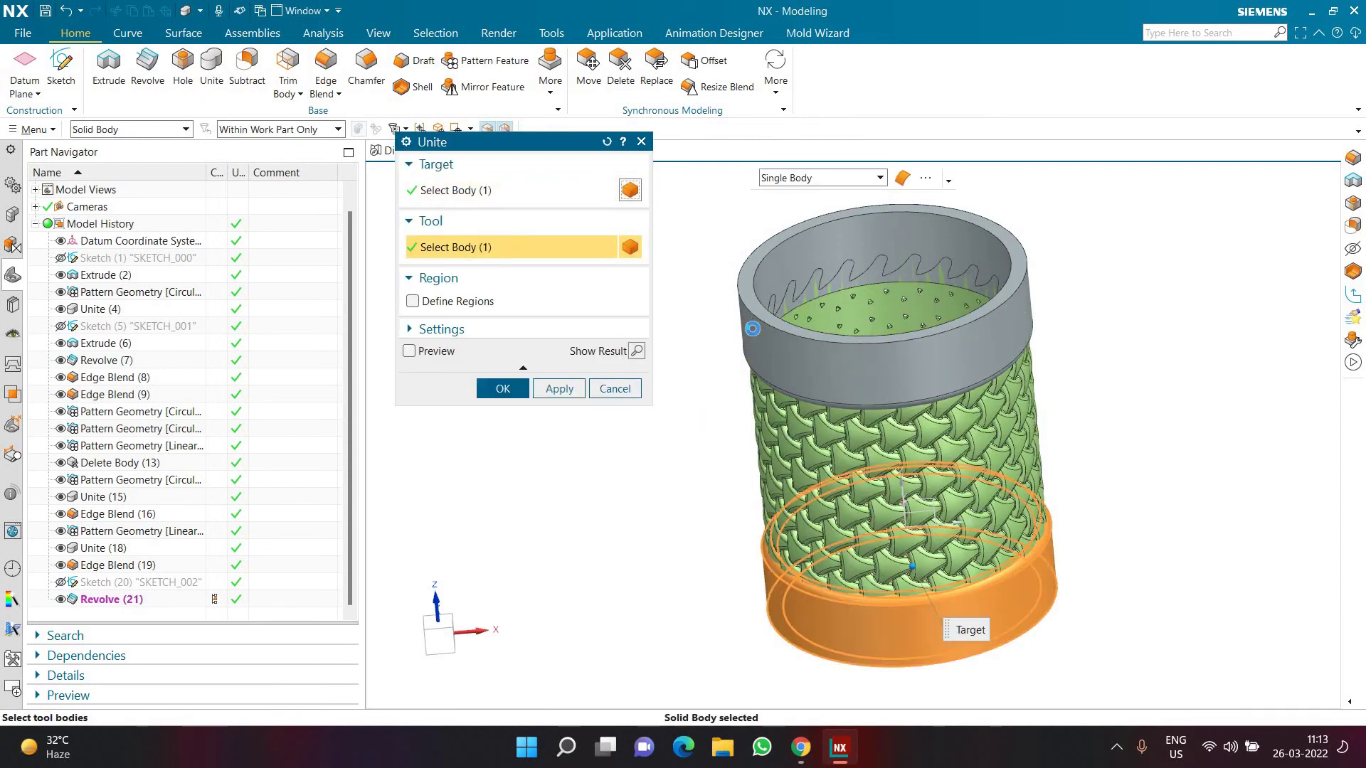
{"action": "left_click", "coordinate": [745, 328]}
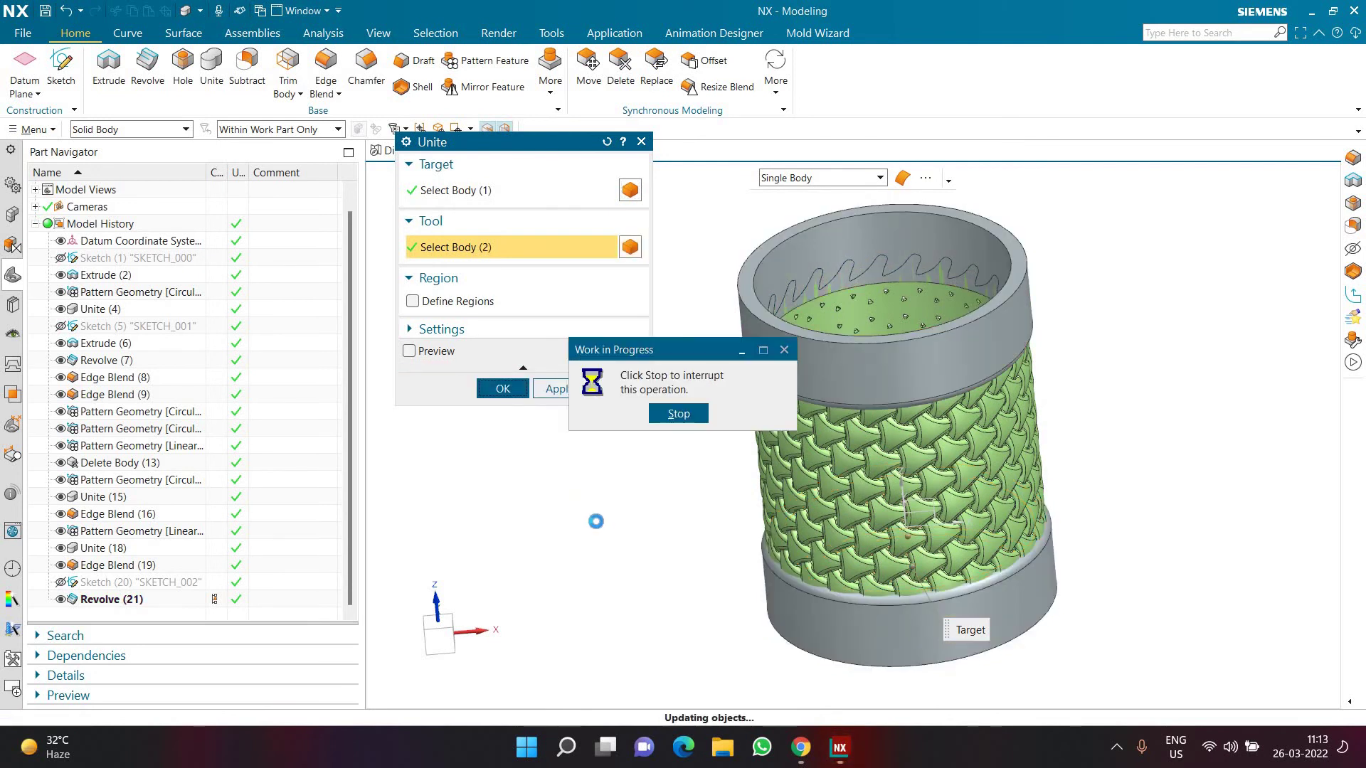
- Start an edge blend with preview enabled and add the base's underside recess edge as a 15 mm radius set
{"action": "middle_click_drag", "start_coordinate": [582, 444], "coordinate": [381, 116]}
{"action": "left_click", "coordinate": [325, 68]}
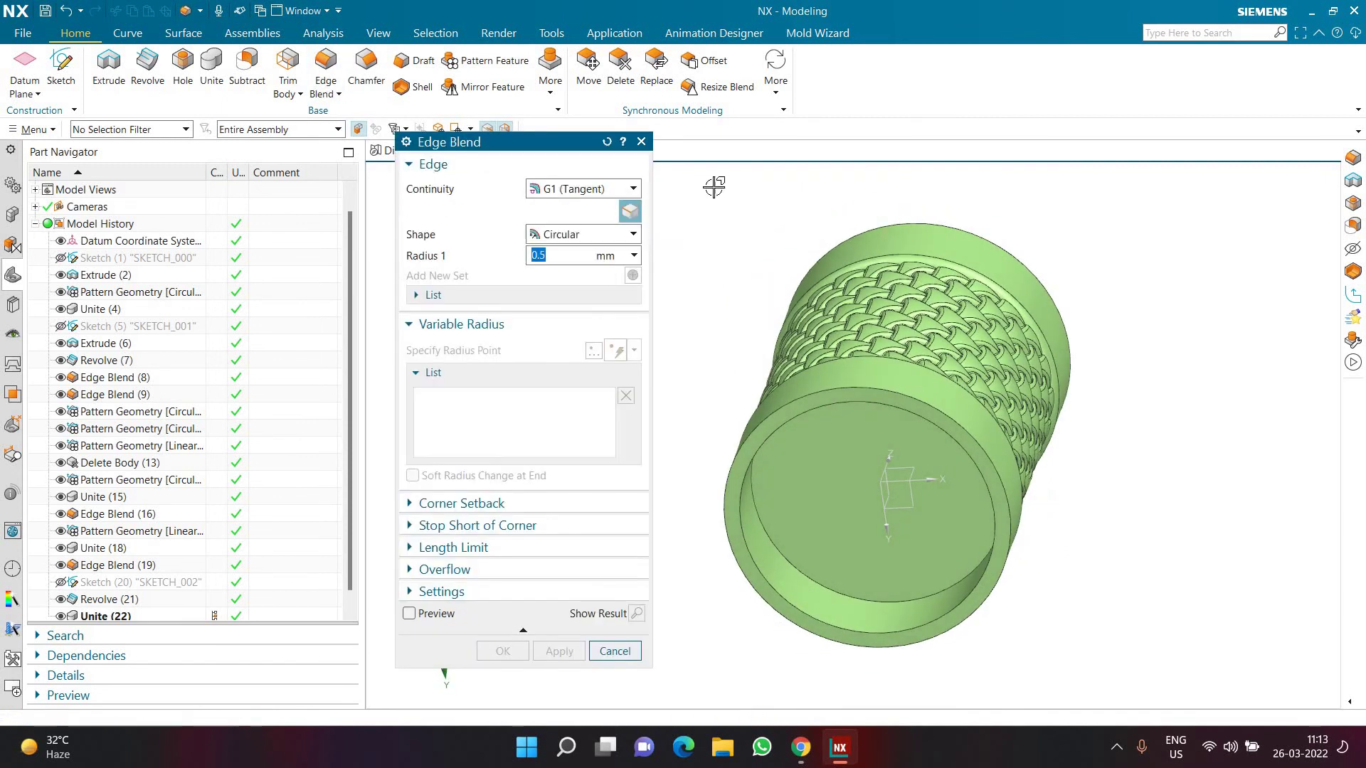
{"action": "left_click", "coordinate": [788, 179]}
{"action": "left_click", "coordinate": [797, 196]}
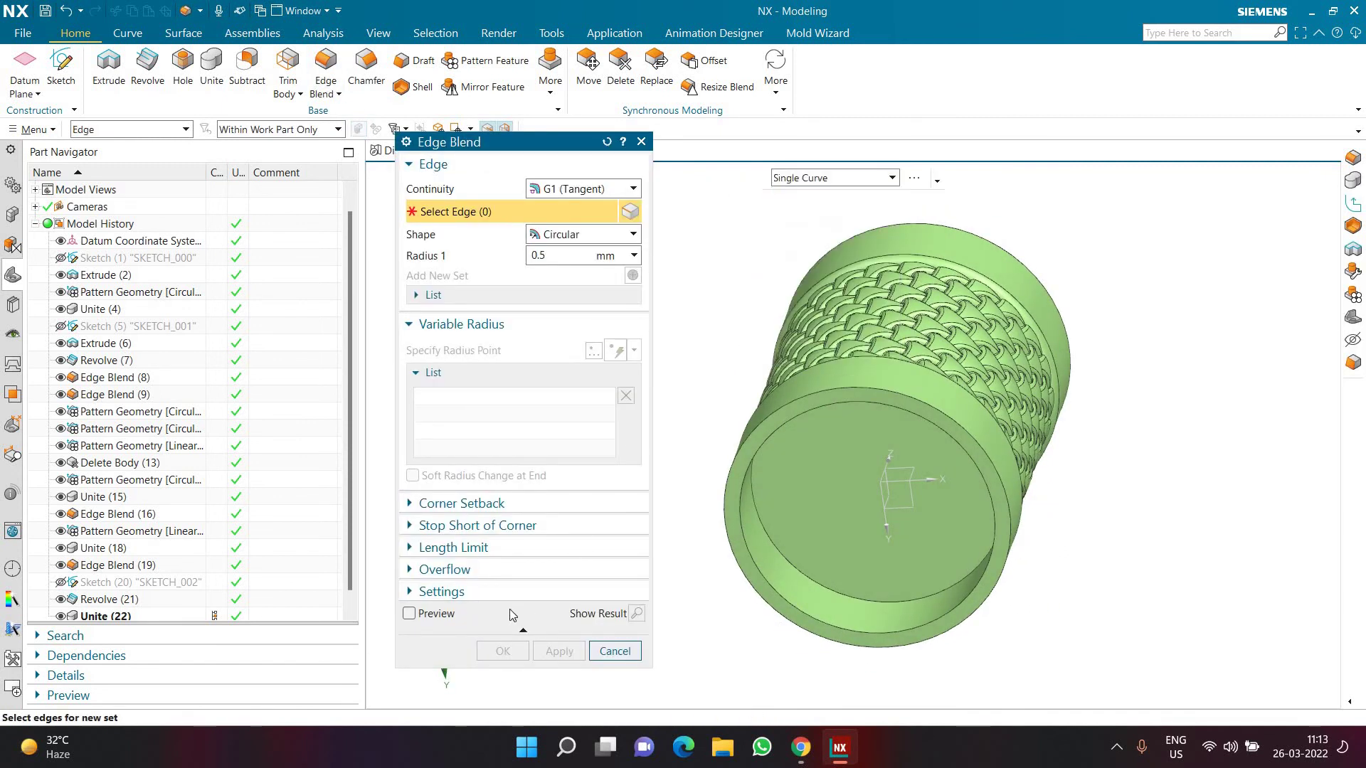
{"action": "left_click", "coordinate": [454, 617]}
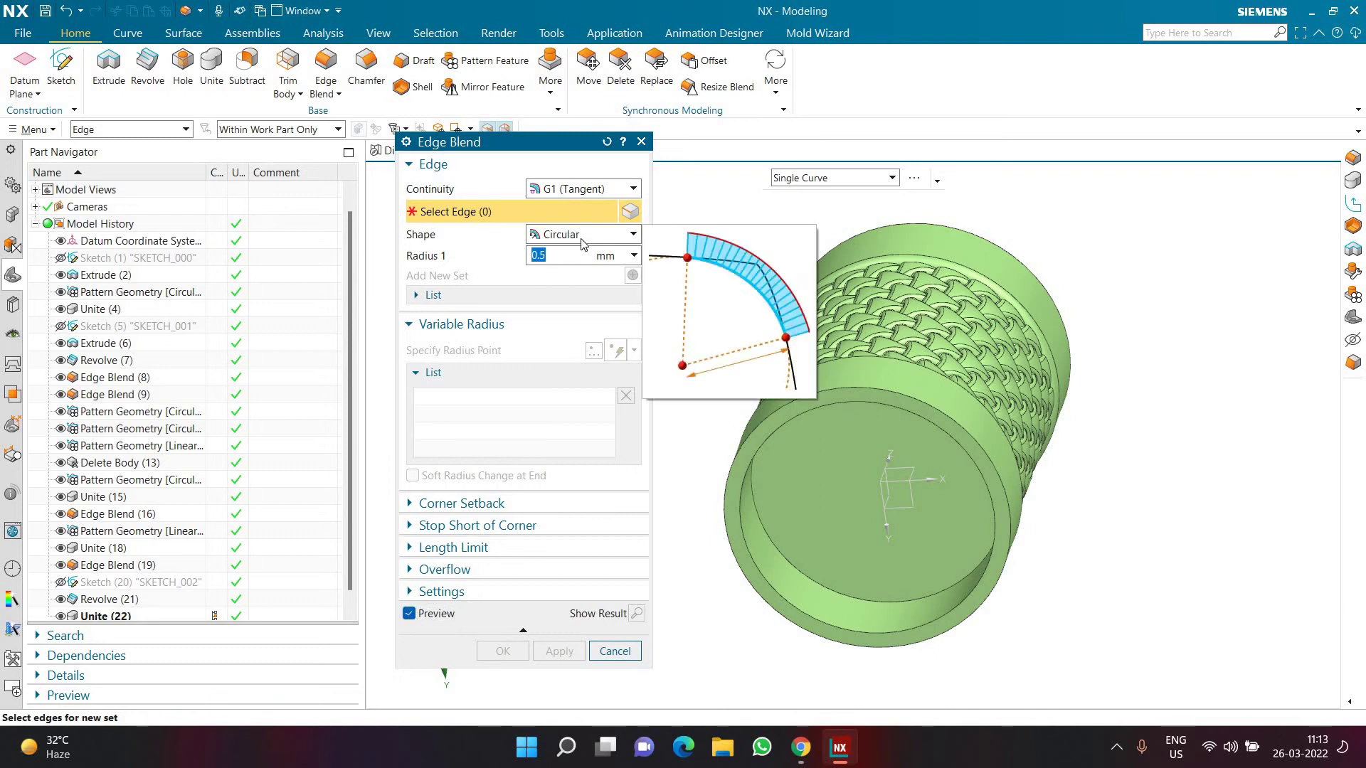
{"action": "type", "text": "5"}
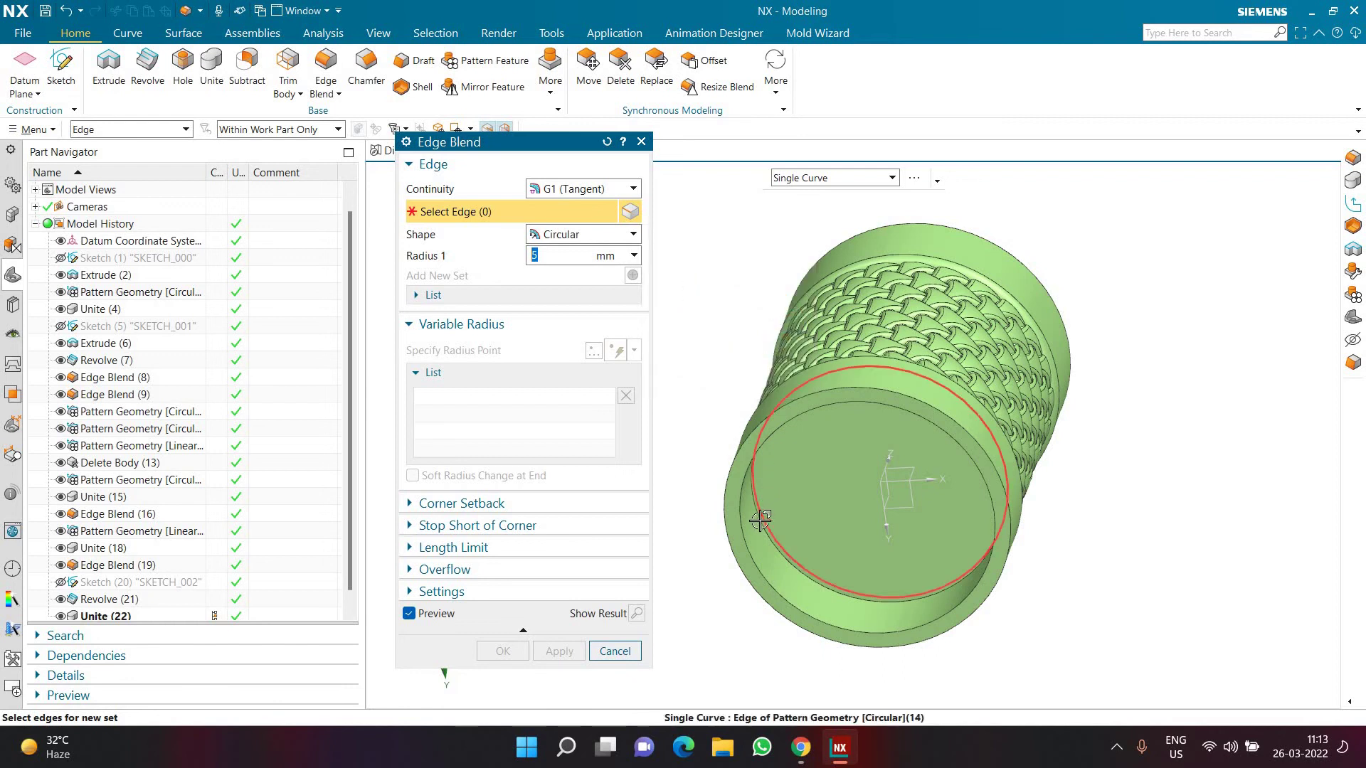
{"action": "left_click", "coordinate": [978, 459]}
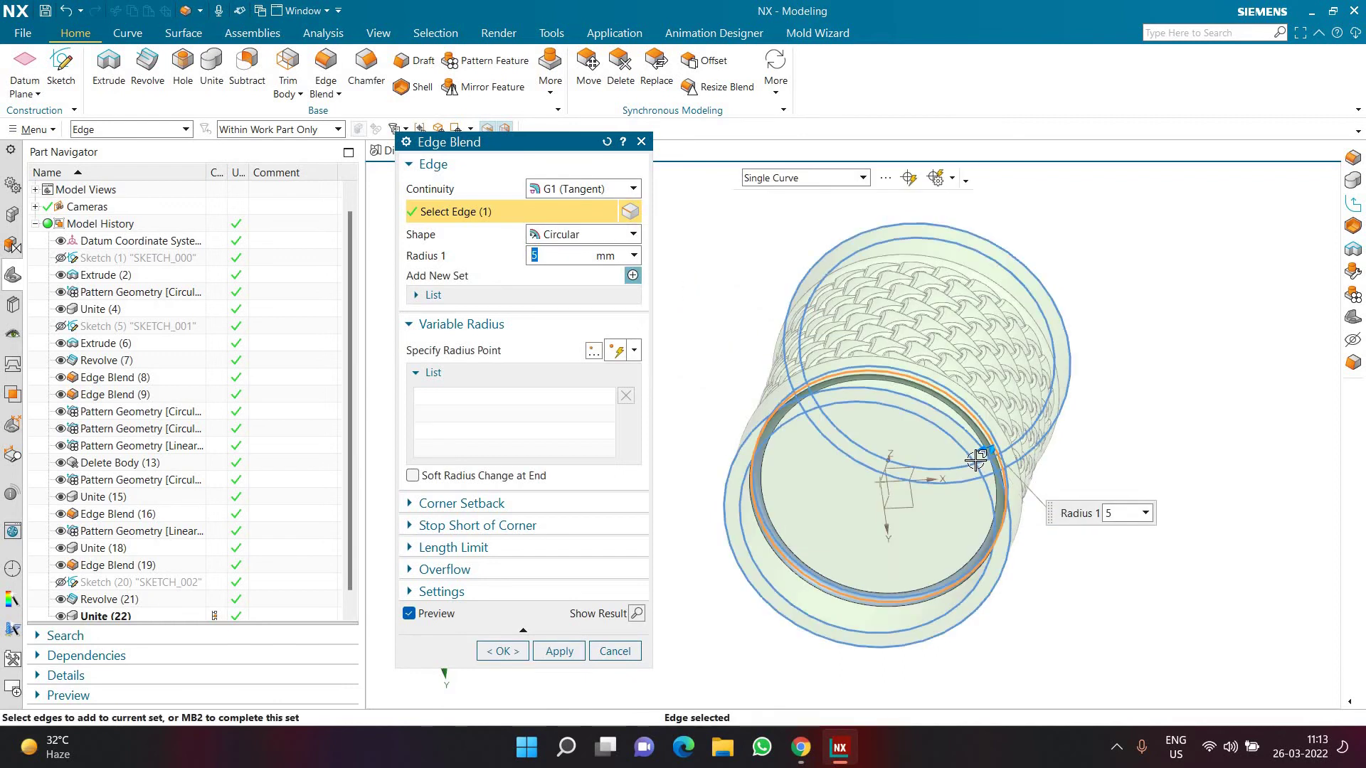
{"action": "scroll", "coordinate": [976, 462], "scroll_direction": "up", "scroll_amount": 1}
{"action": "left_click_drag", "start_coordinate": [991, 467], "coordinate": [998, 462]}
{"action": "type", "text": "20"}
{"action": "key", "text": "Return"}
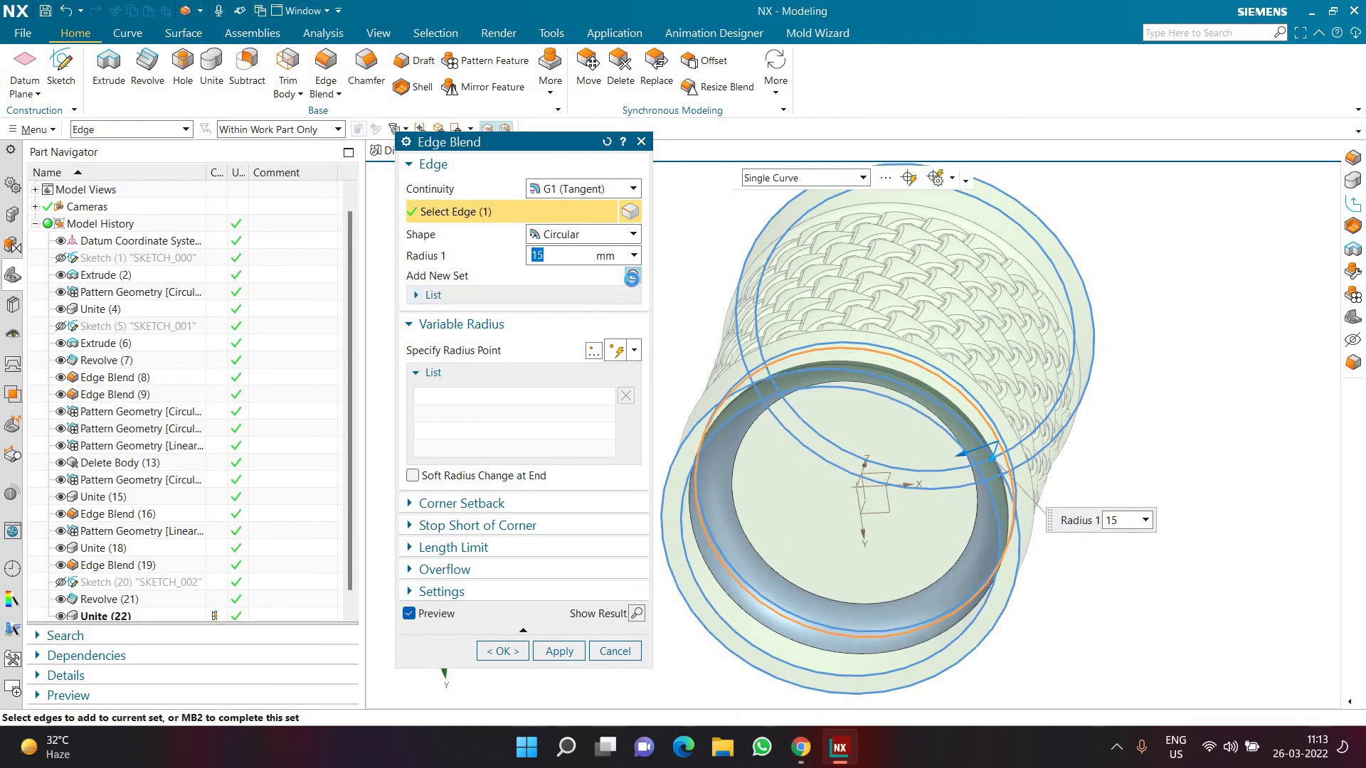
{"action": "left_click", "coordinate": [632, 276]}
- Add the circular edge around the stand's interior floor as a second blend set with a 5 mm radius
{"action": "middle_click_drag", "start_coordinate": [1130, 486], "coordinate": [1092, 551]}
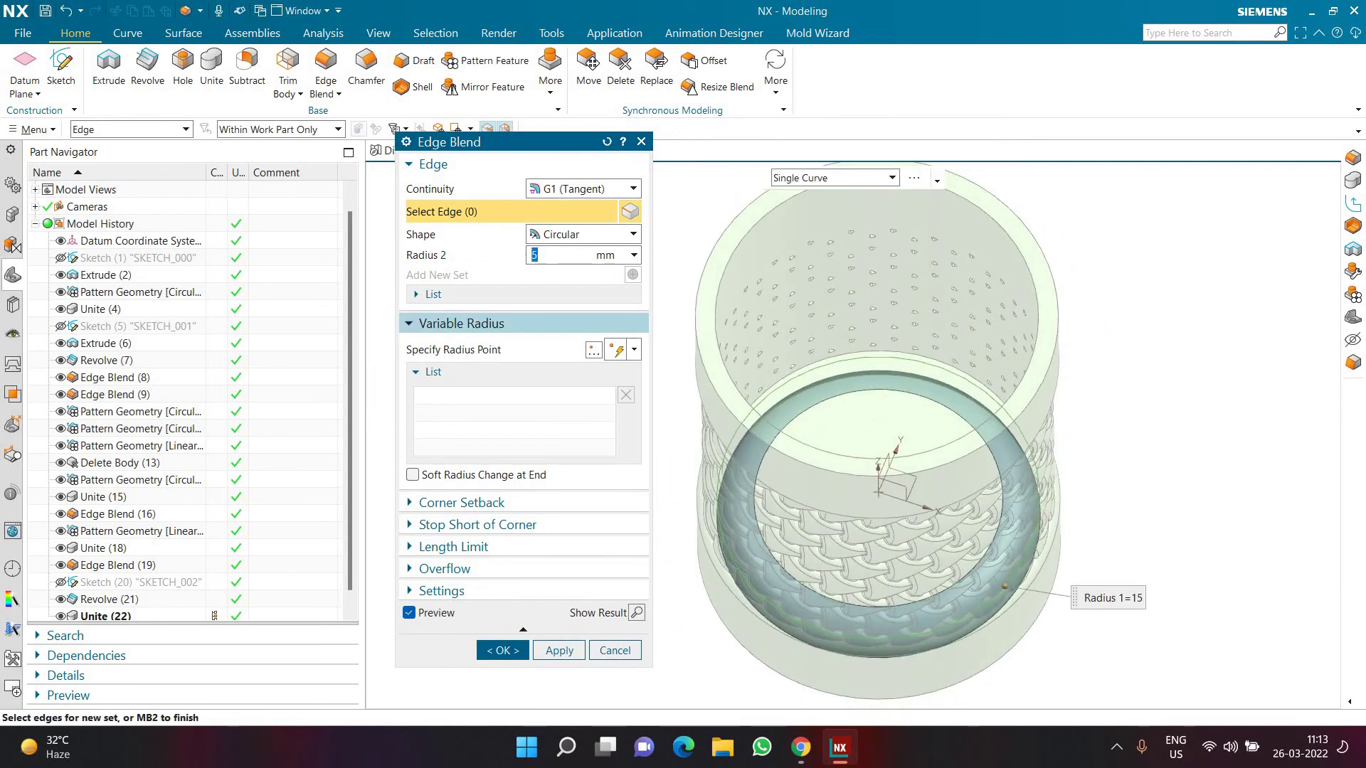
{"action": "scroll", "coordinate": [833, 357], "scroll_direction": "up", "scroll_amount": 3}
{"action": "left_click", "coordinate": [846, 357]}
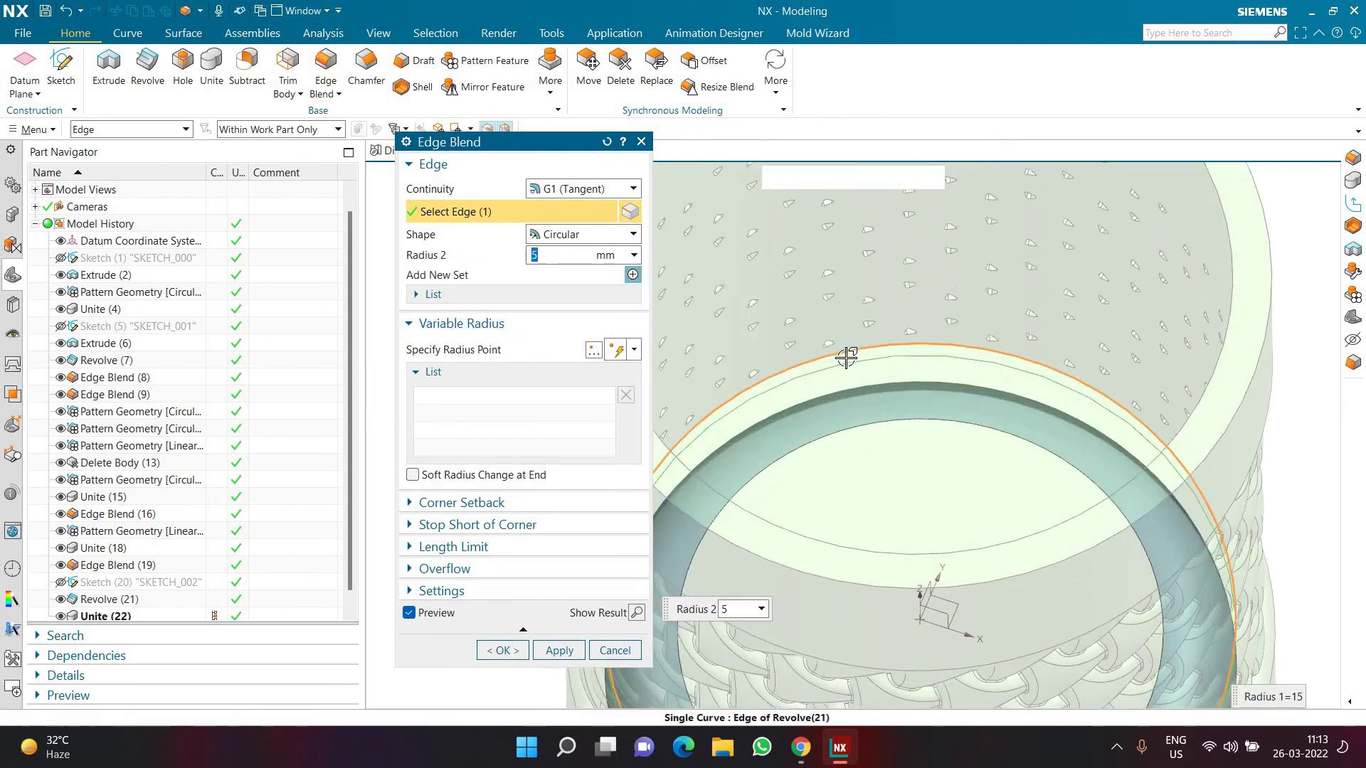
{"action": "scroll", "coordinate": [845, 360], "scroll_direction": "down", "scroll_amount": 5}
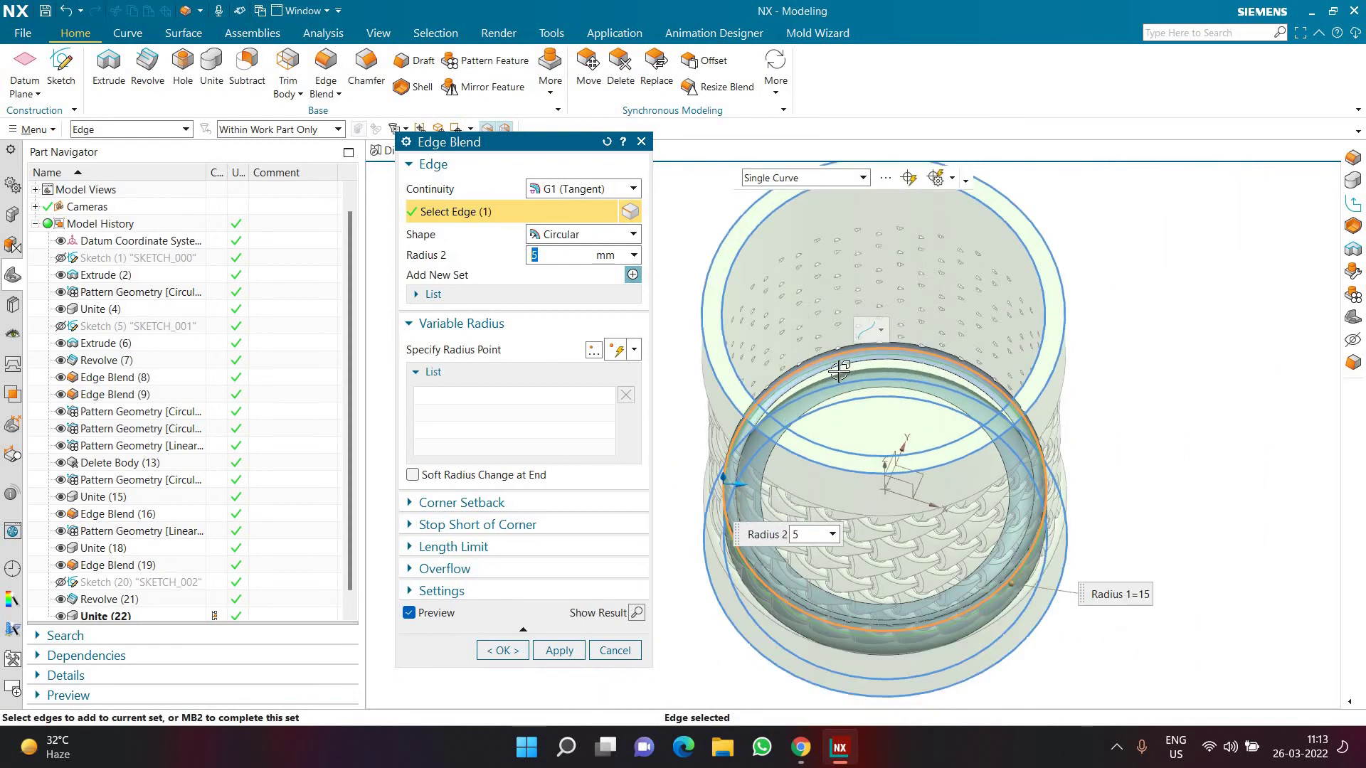
{"action": "left_click", "coordinate": [632, 275]}
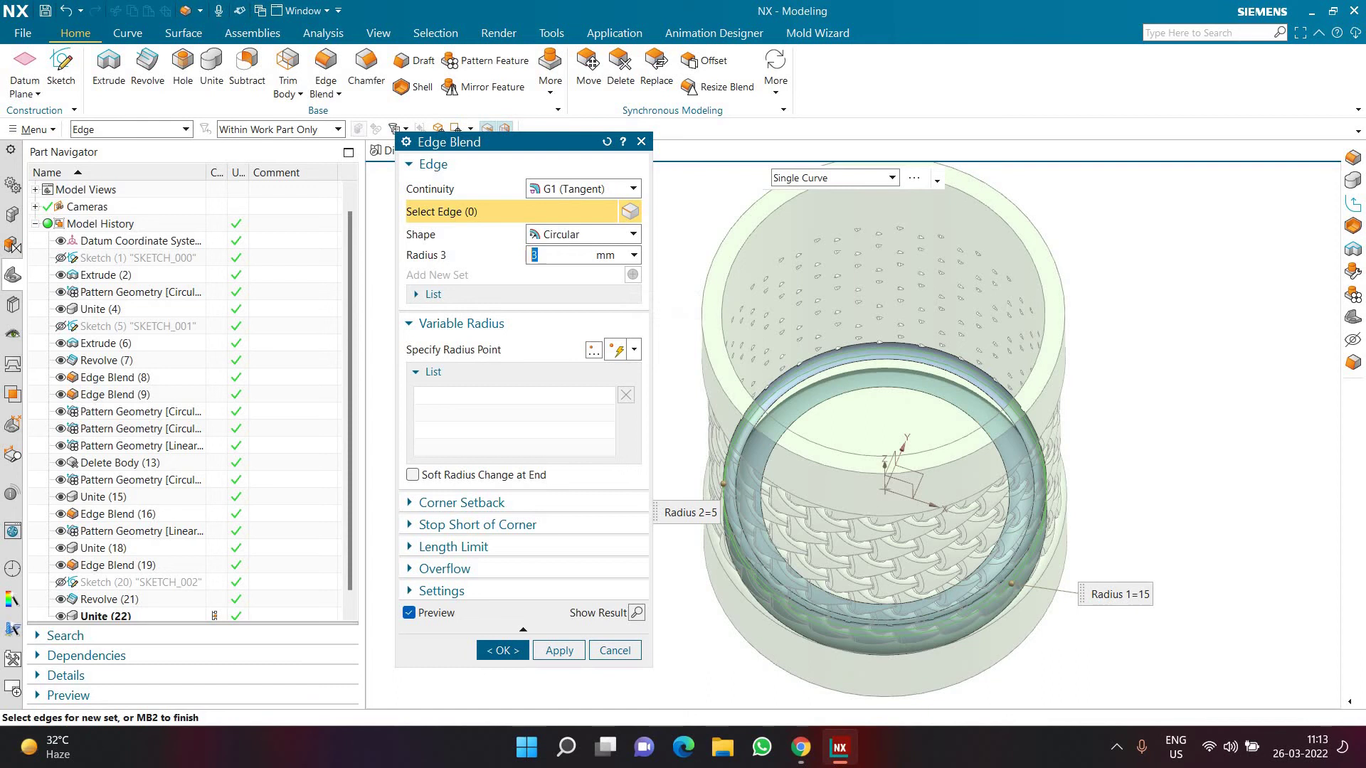
- Add the two top rim edges and two bottom rim edges as a 3 mm blend set and create the blend
{"action": "left_click", "coordinate": [734, 223]}
{"action": "left_click", "coordinate": [751, 237]}
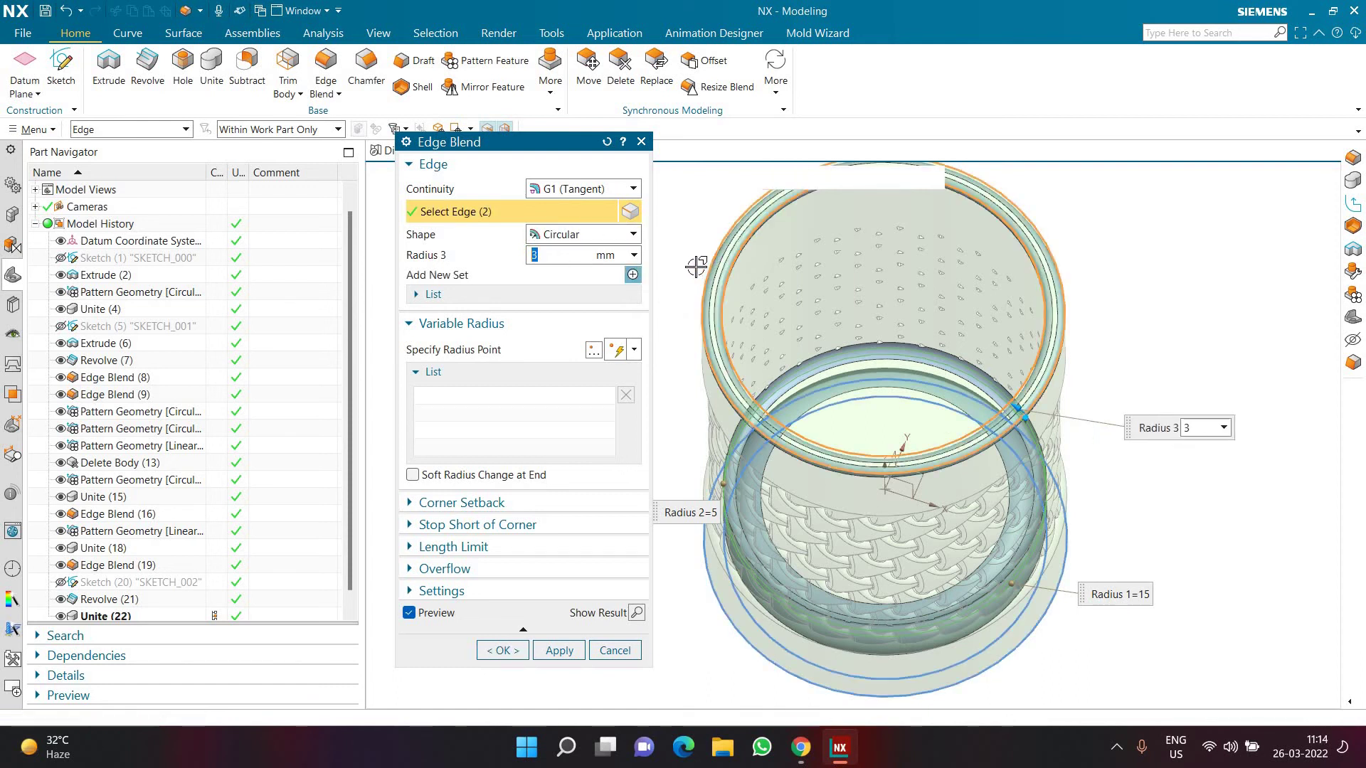
{"action": "middle_click_drag", "start_coordinate": [698, 265], "coordinate": [718, 598]}
{"action": "scroll", "coordinate": [717, 598], "scroll_direction": "down", "scroll_amount": 3}
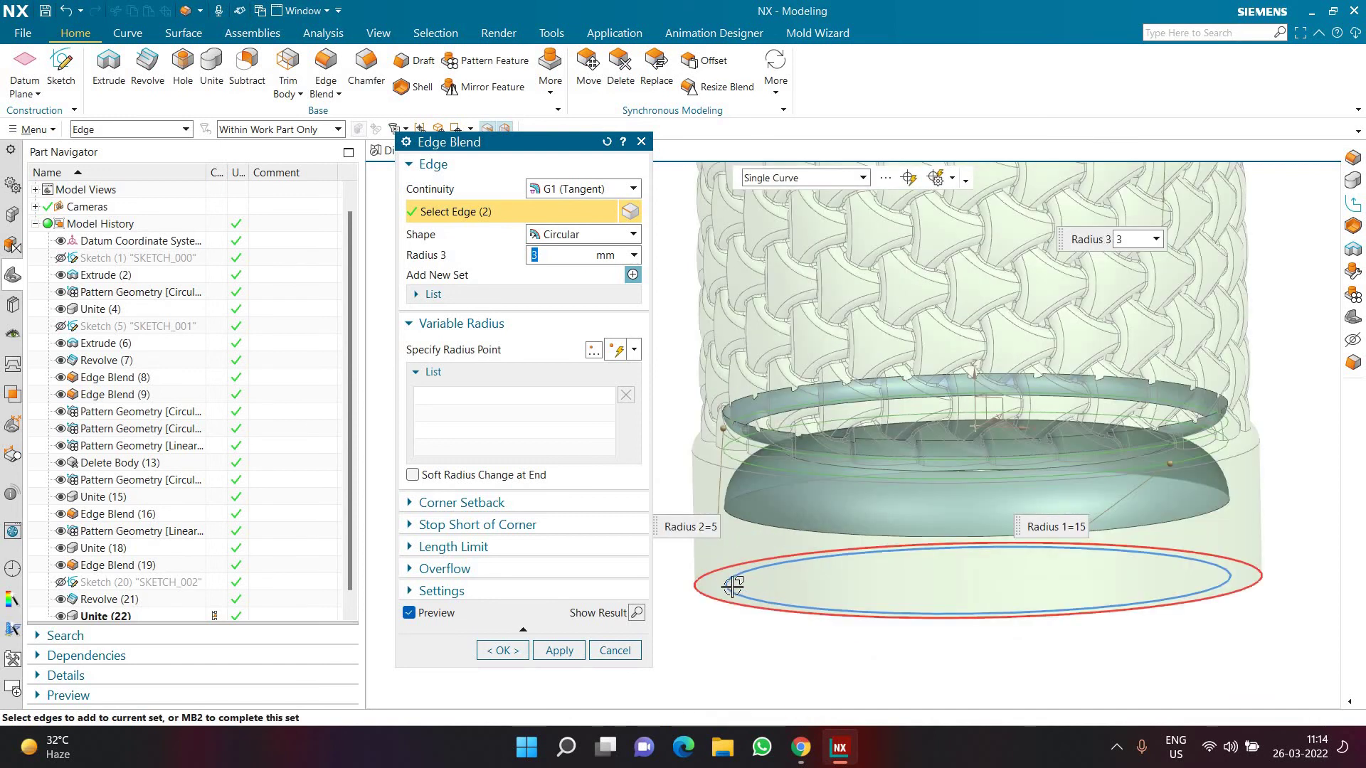
{"action": "left_click", "coordinate": [708, 589]}
{"action": "left_click", "coordinate": [658, 613]}
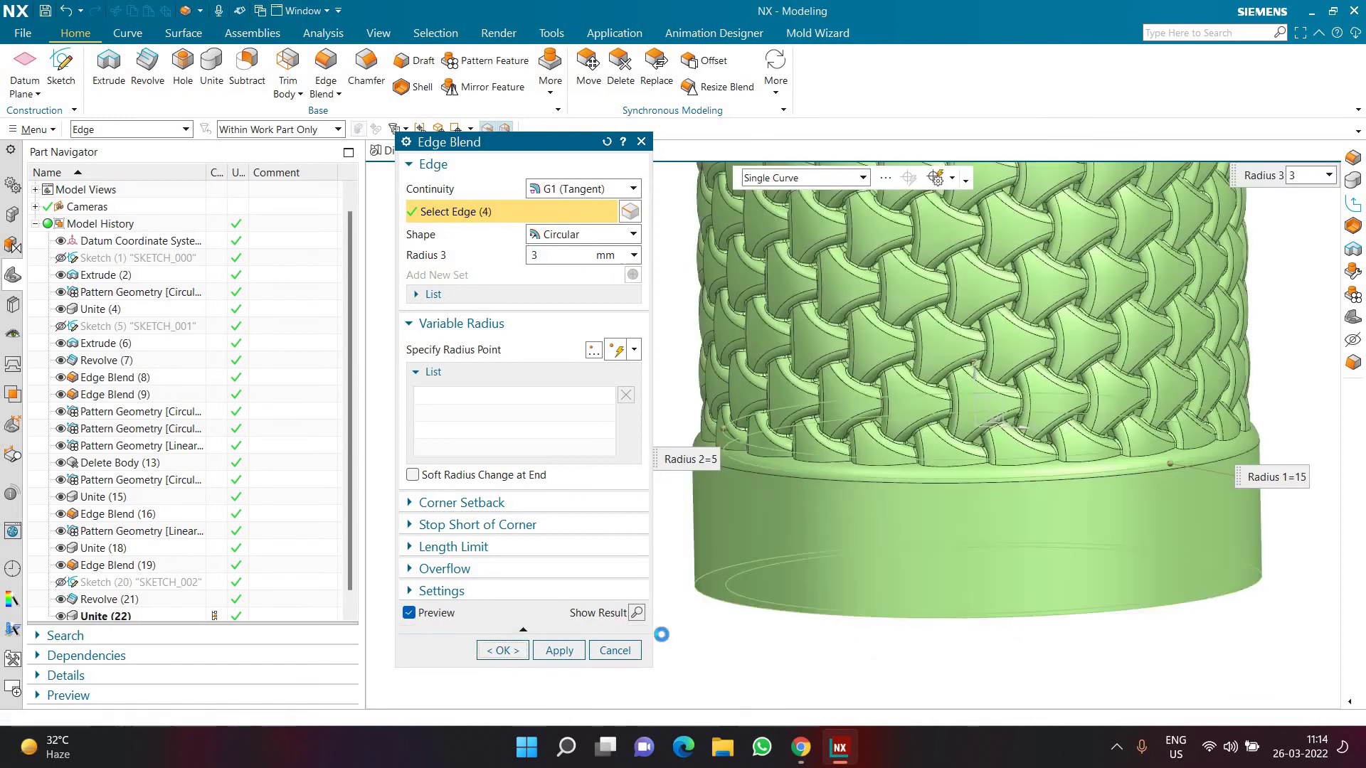
{"action": "middle_click", "coordinate": [719, 609]}
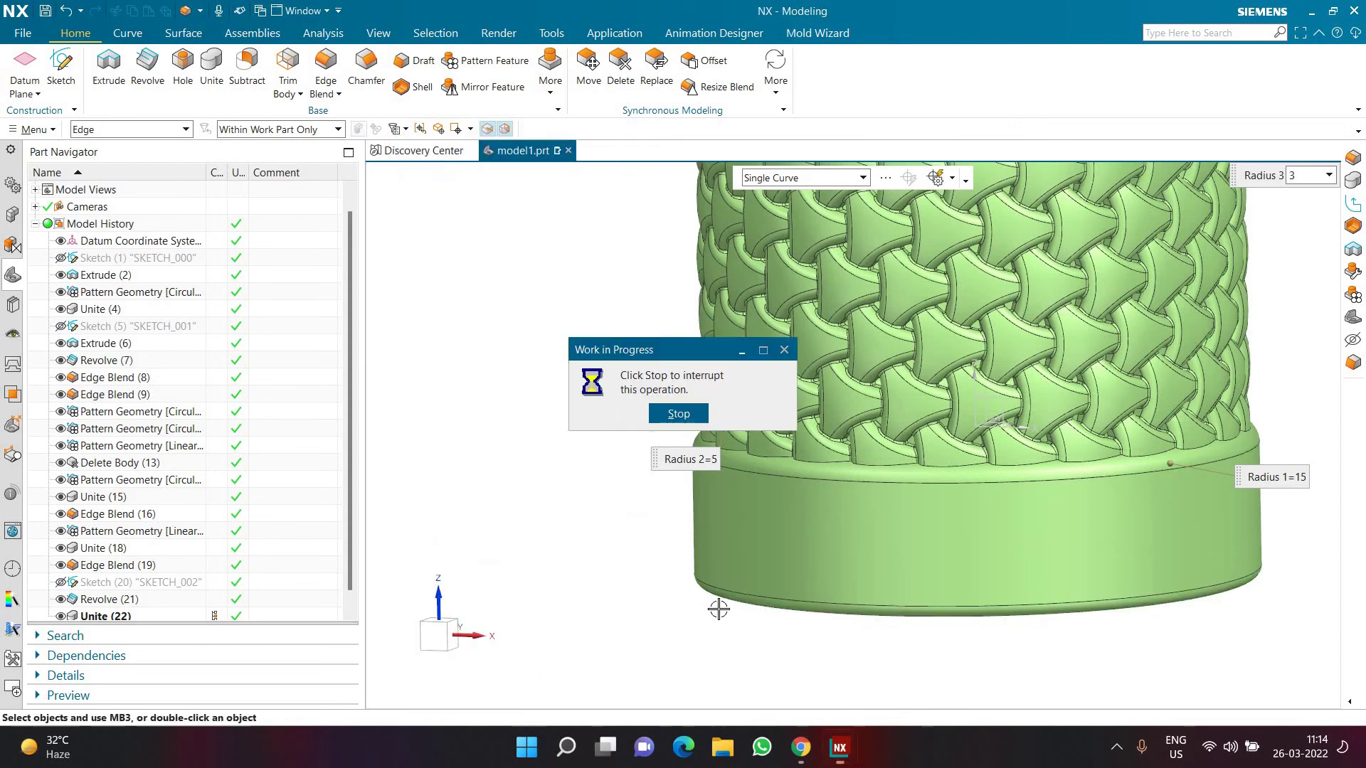
- Blend the feature intersection edges where the woven surface meets the base and top ring with a 1 mm radius
{"action": "key", "text": "ctrl+f"}
{"action": "middle_click_drag", "start_coordinate": [612, 582], "coordinate": [1146, 629]}
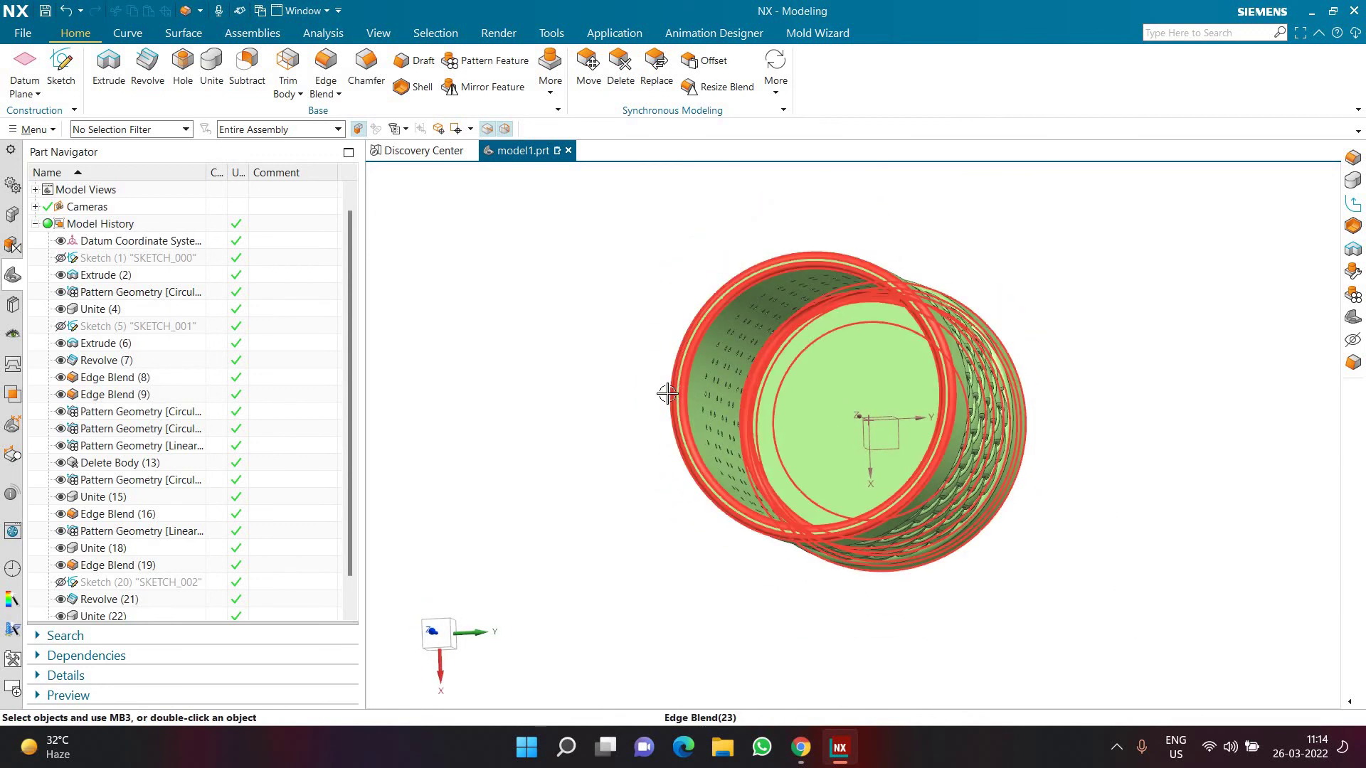
{"action": "middle_click_drag", "start_coordinate": [655, 476], "coordinate": [725, 570]}
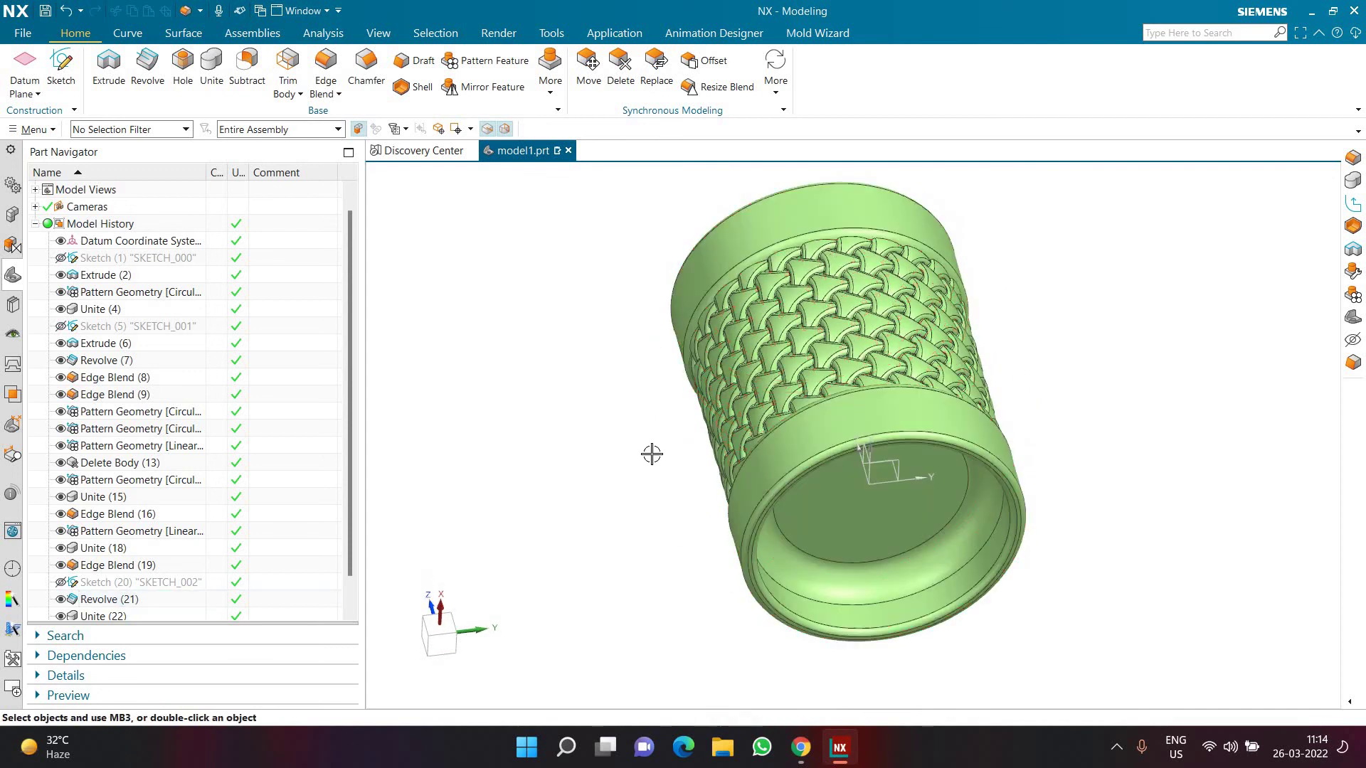
{"action": "mouse_move", "coordinate": [627, 505]}
{"action": "middle_mouse_down"}
{"action": "mouse_move", "coordinate": [661, 586]}
{"action": "mouse_move", "coordinate": [646, 506]}
{"action": "mouse_move", "coordinate": [647, 528]}
{"action": "mouse_move", "coordinate": [626, 512]}
{"action": "middle_mouse_up"}
{"action": "left_click", "coordinate": [327, 71]}
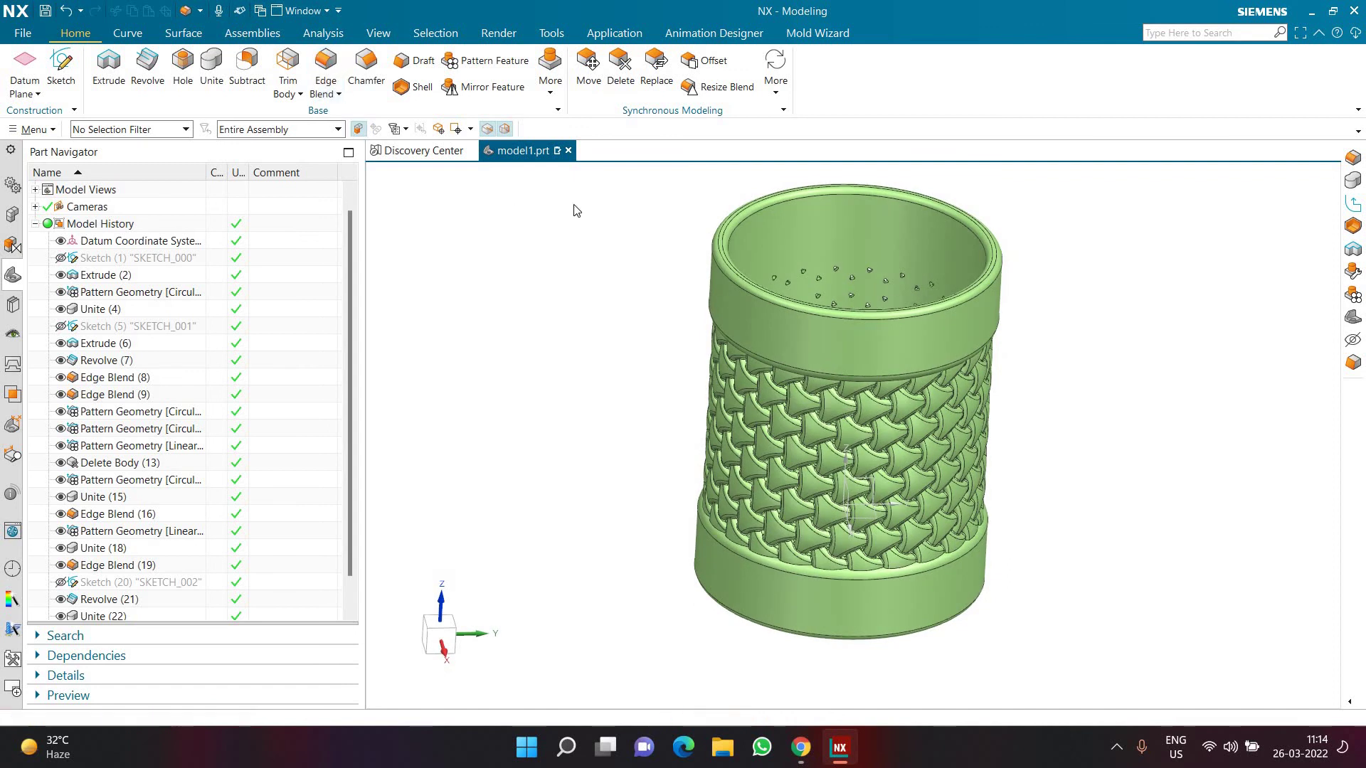
{"action": "left_click", "coordinate": [833, 178]}
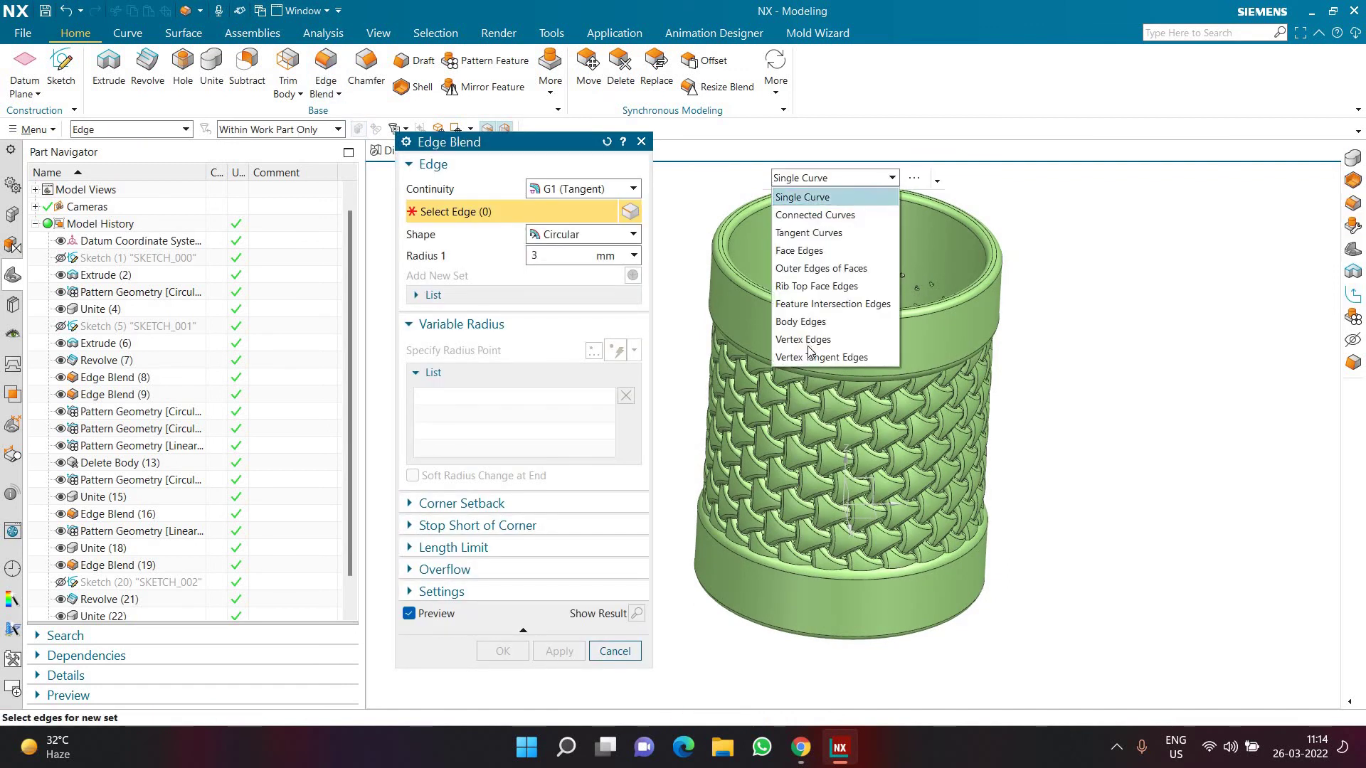
{"action": "left_click", "coordinate": [800, 302]}
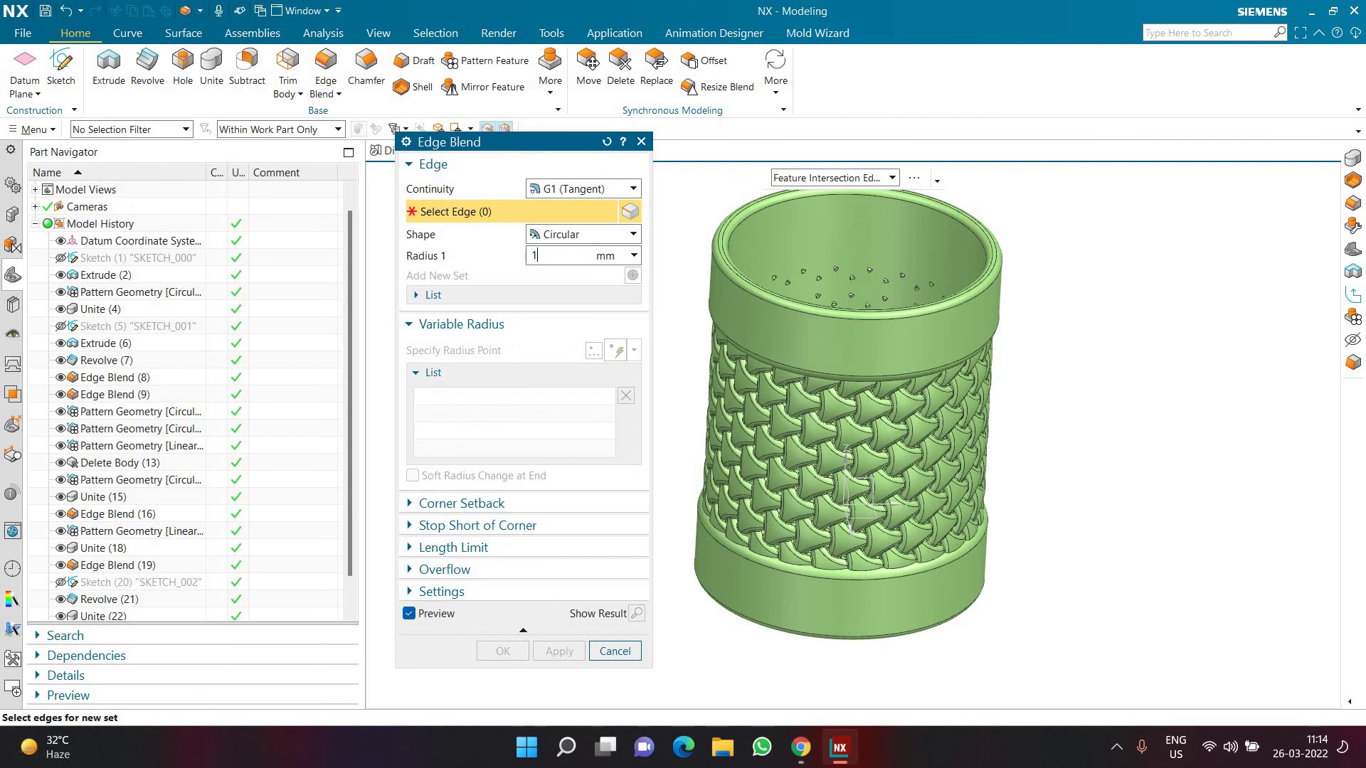
{"action": "scroll", "coordinate": [113, 588], "scroll_direction": "down", "scroll_amount": 1}
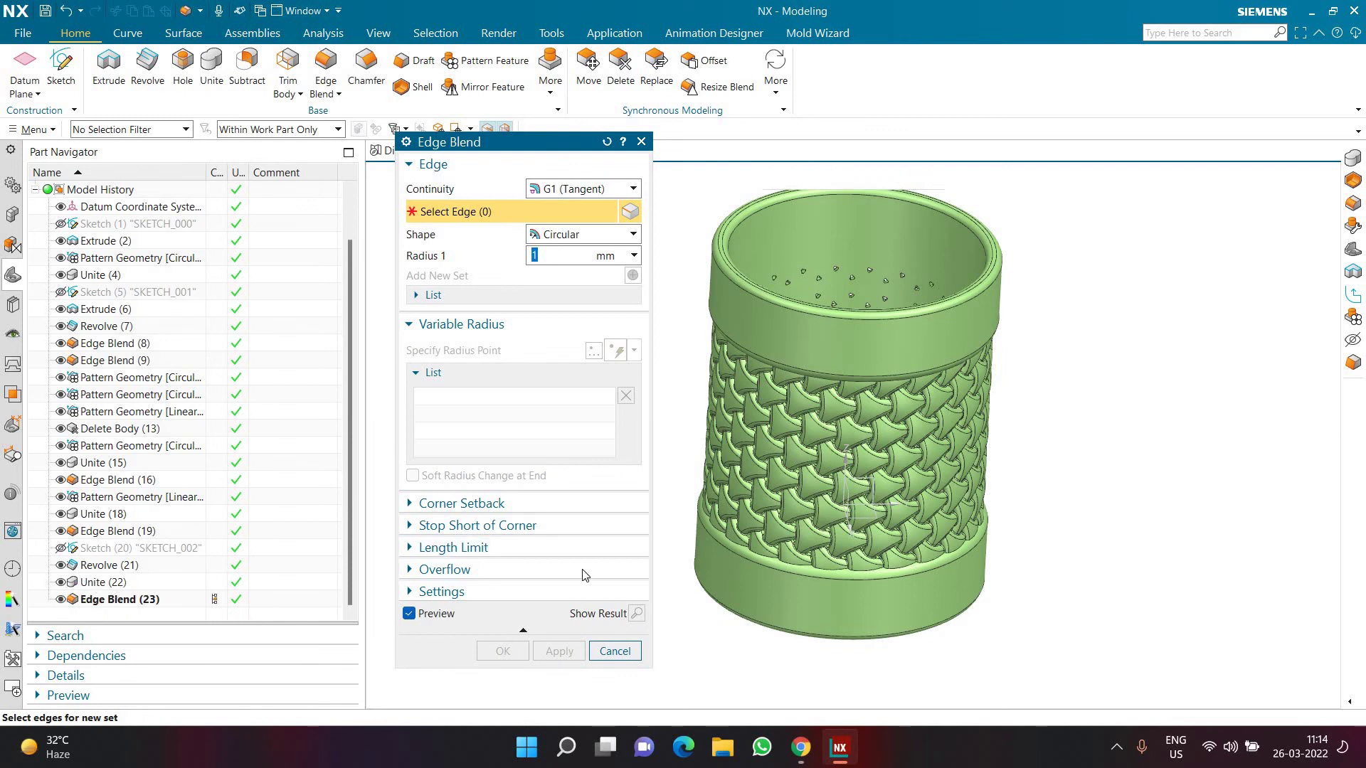
{"action": "left_click", "coordinate": [732, 533]}
{"action": "scroll", "coordinate": [726, 530], "scroll_direction": "up", "scroll_amount": 10}
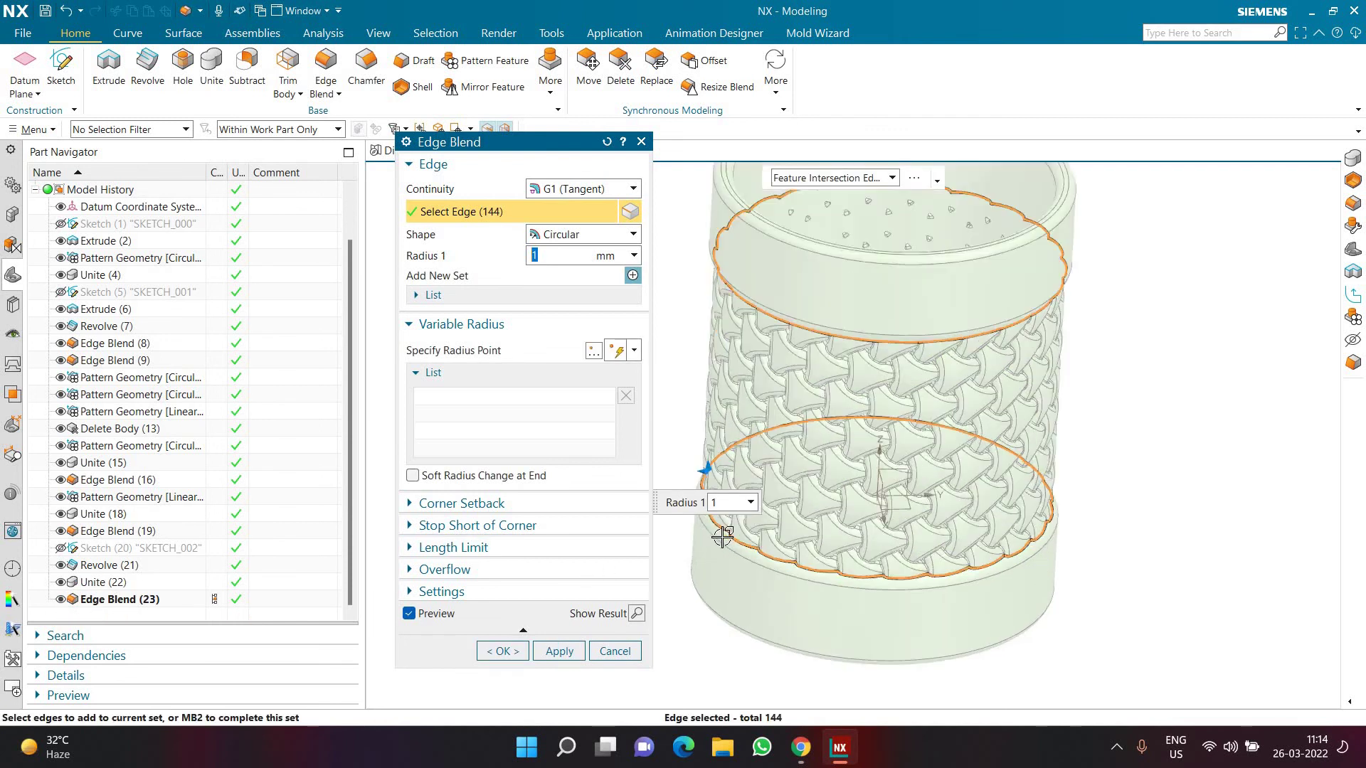
{"action": "scroll", "coordinate": [732, 489], "scroll_direction": "down", "scroll_amount": 6}
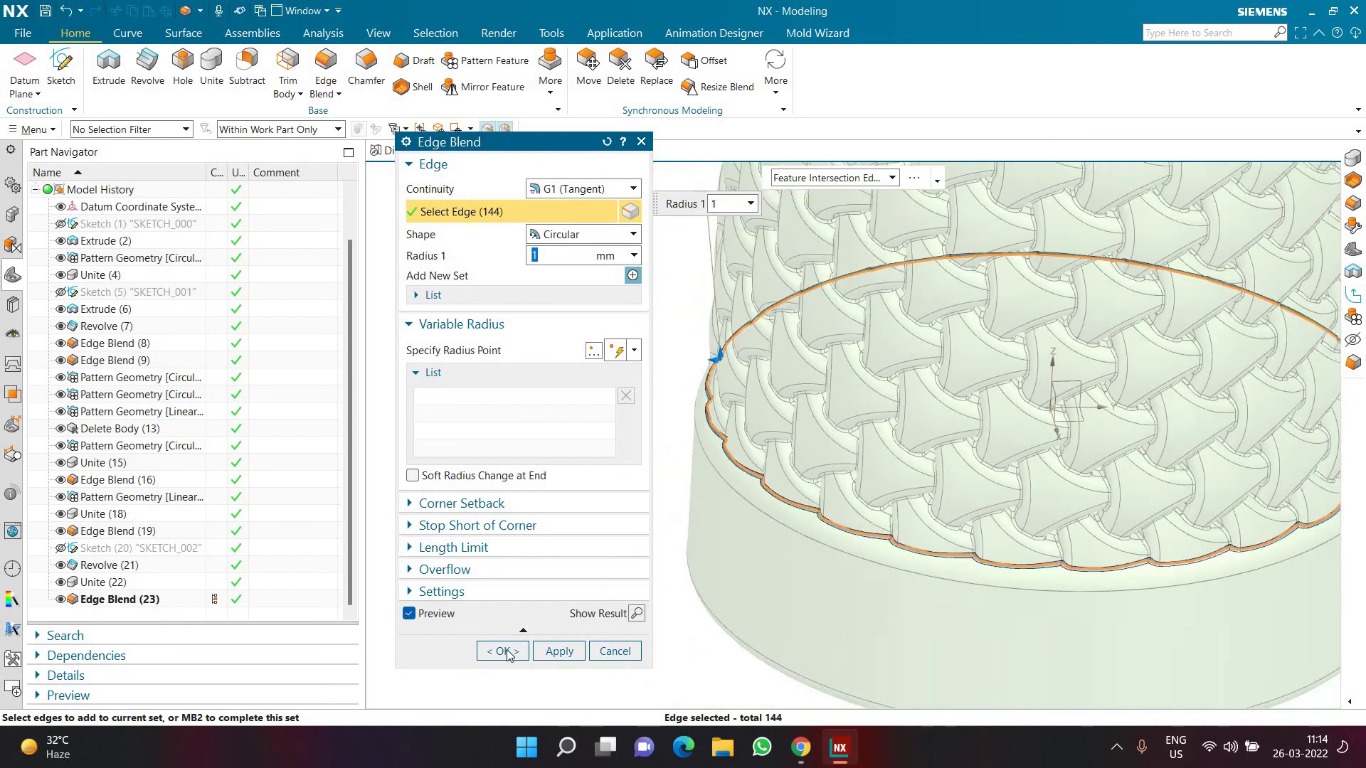
{"action": "left_click", "coordinate": [505, 650]}
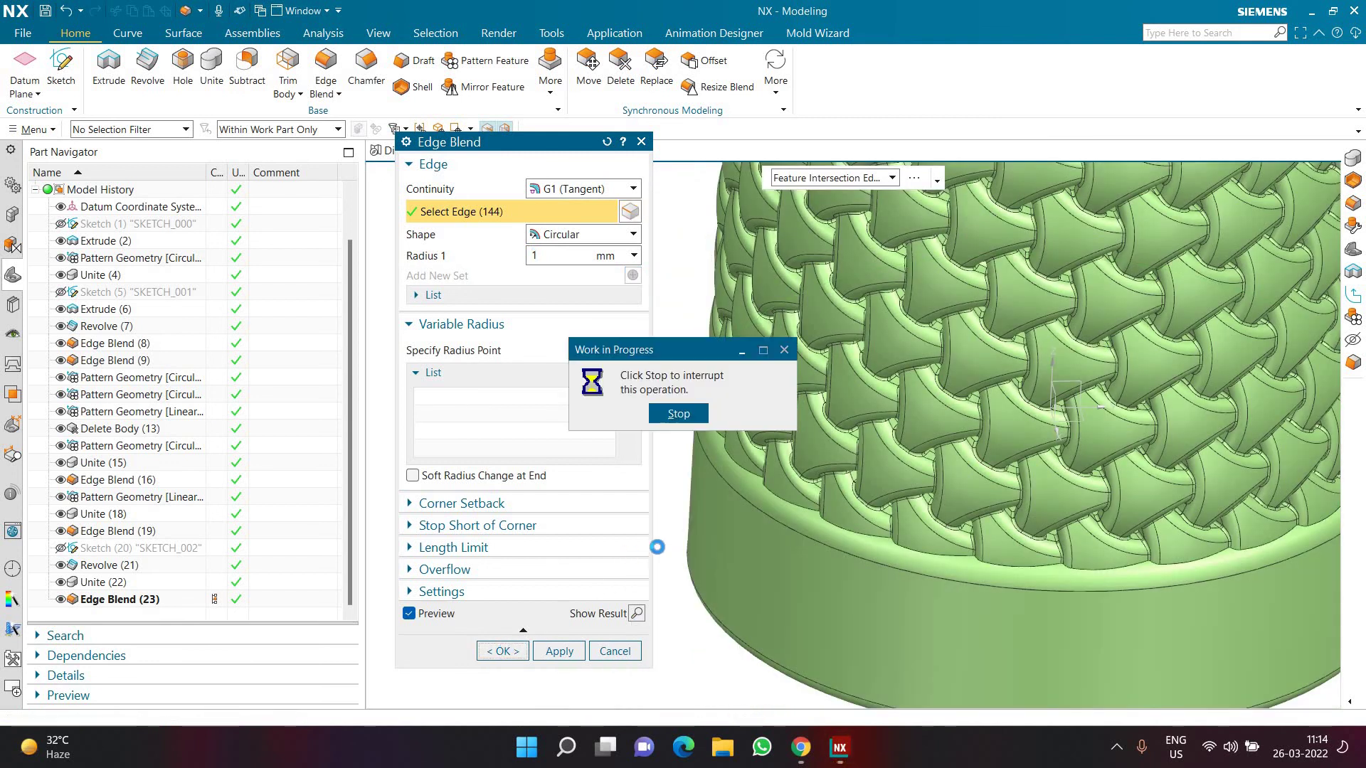
- Display the pen stand in perspective with the Shaded rendering style
{"action": "scroll", "coordinate": [611, 541], "scroll_direction": "down", "scroll_amount": 5}
{"action": "middle_click_drag", "start_coordinate": [610, 554], "coordinate": [600, 414]}
{"action": "scroll", "coordinate": [600, 415], "scroll_direction": "up", "scroll_amount": 1}
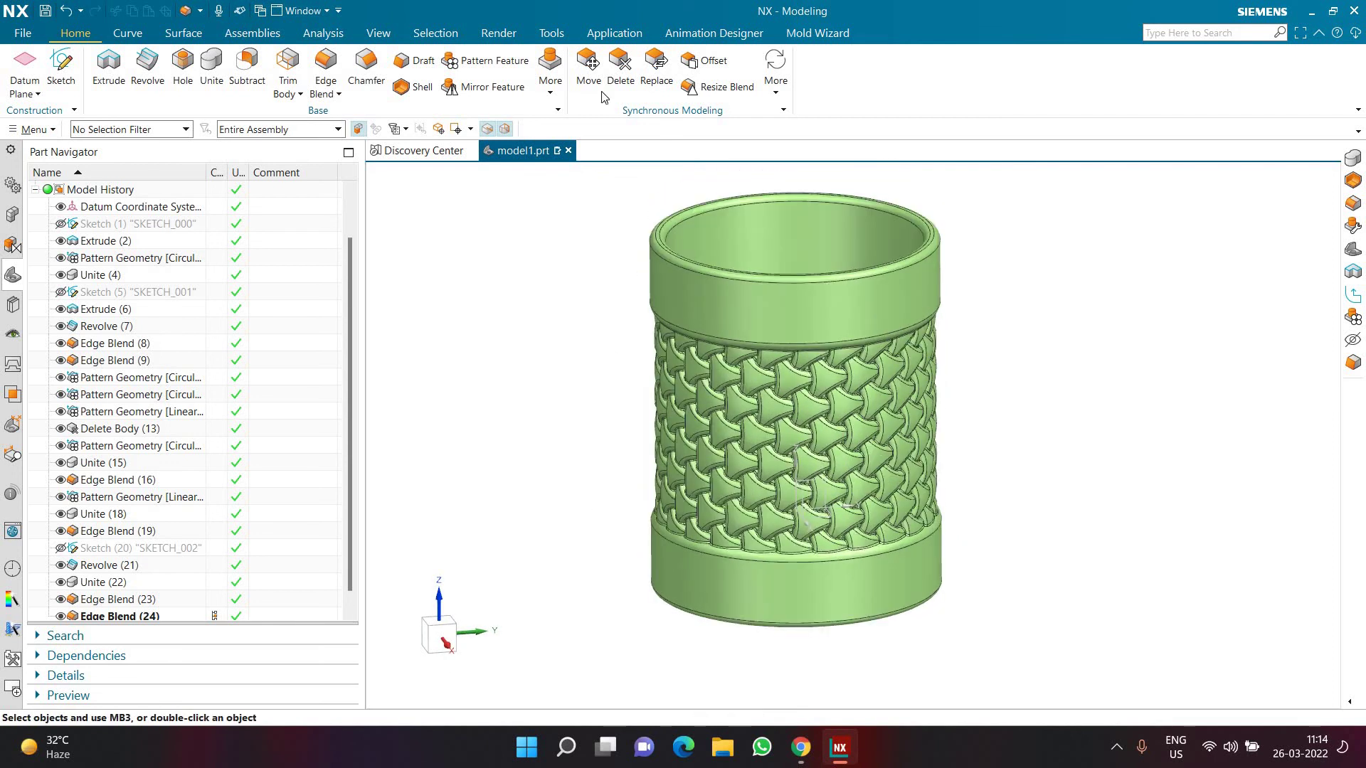
{"action": "left_click", "coordinate": [561, 35]}
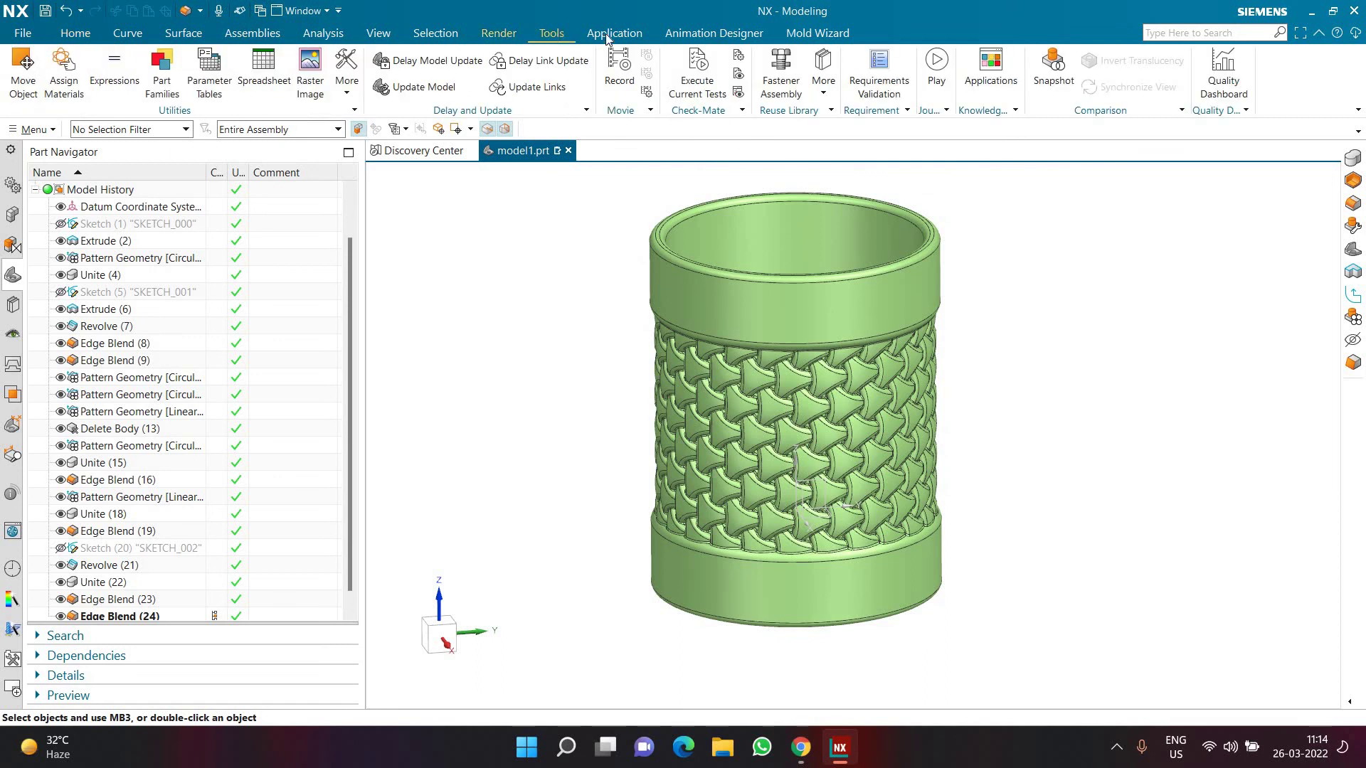
{"action": "left_click", "coordinate": [379, 34]}
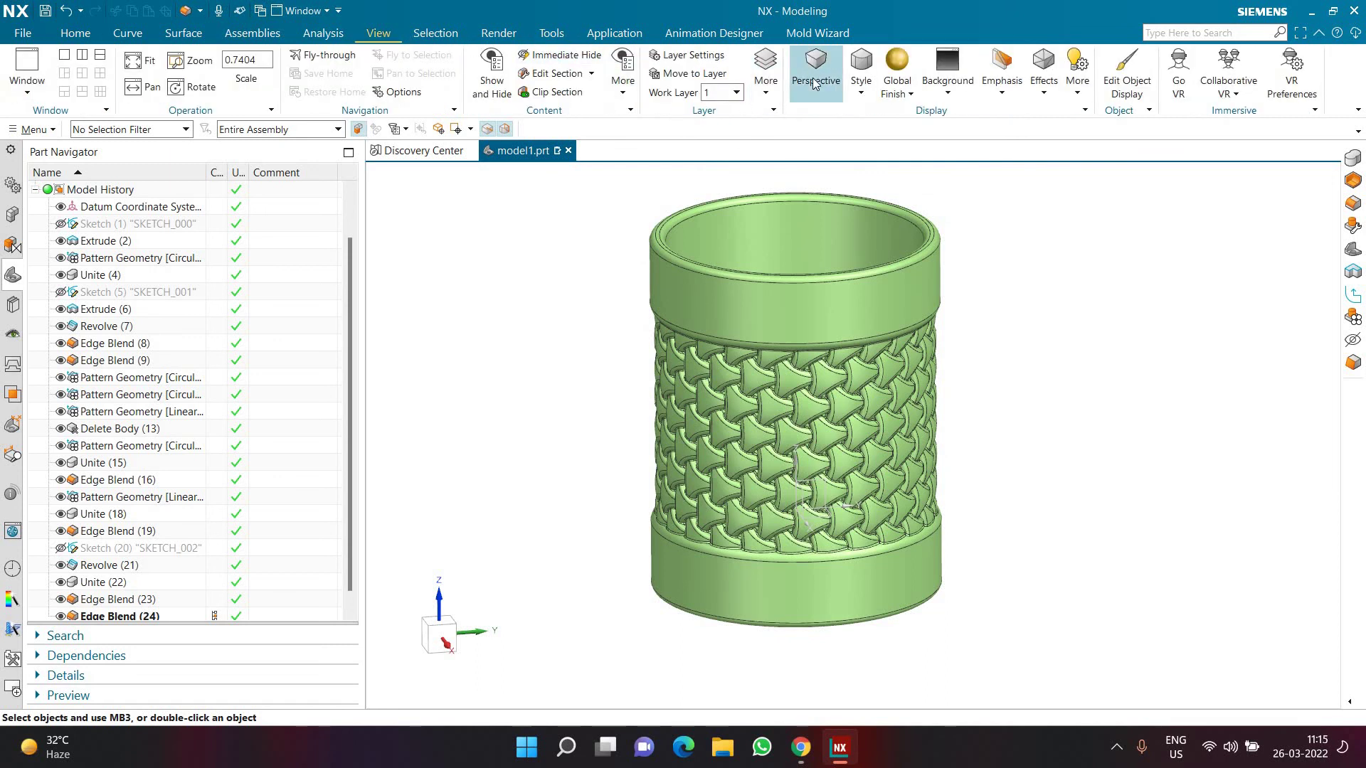
{"action": "left_click", "coordinate": [816, 71]}
{"action": "left_click", "coordinate": [861, 71]}
{"action": "left_click", "coordinate": [882, 140]}
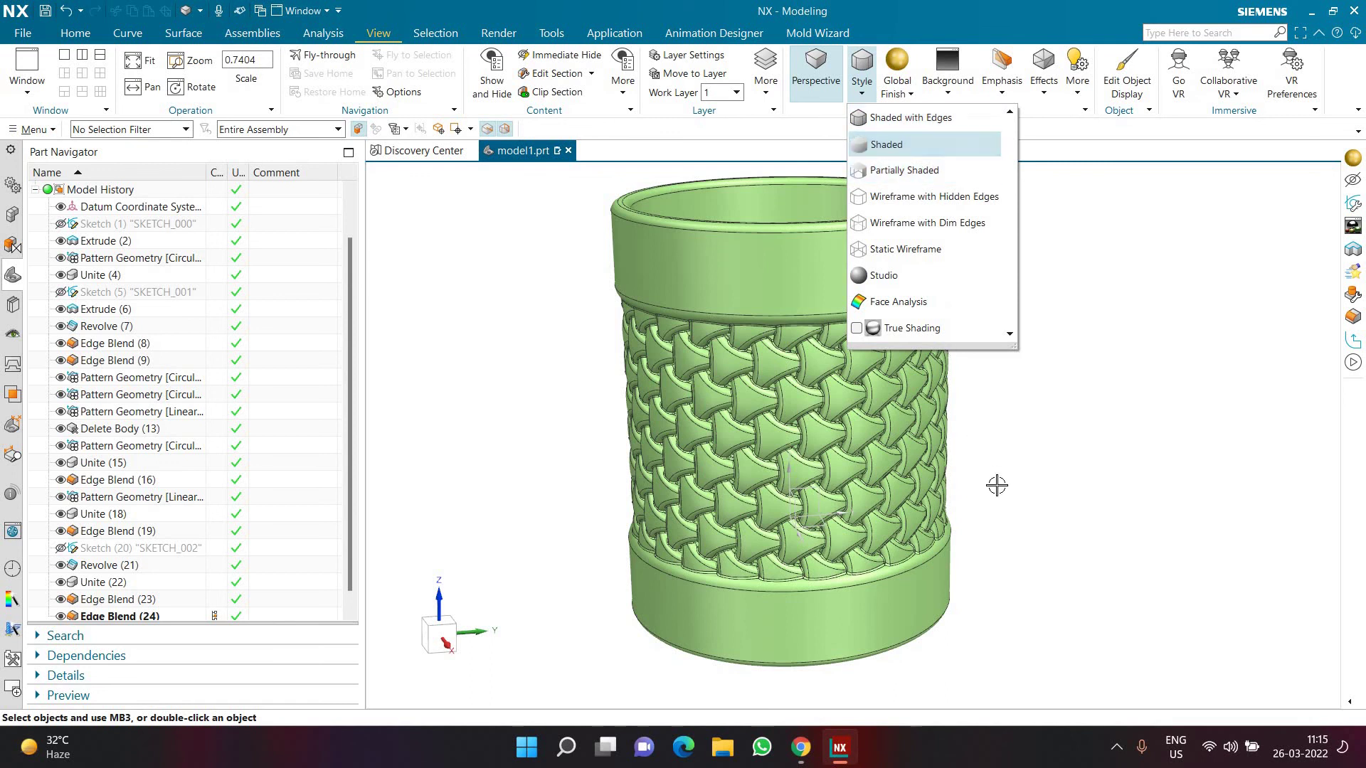
- Hide the datum coordinate system and switch the pen stand's display to the Studio rendering style
{"action": "scroll", "coordinate": [61, 264], "scroll_direction": "up", "scroll_amount": 1}
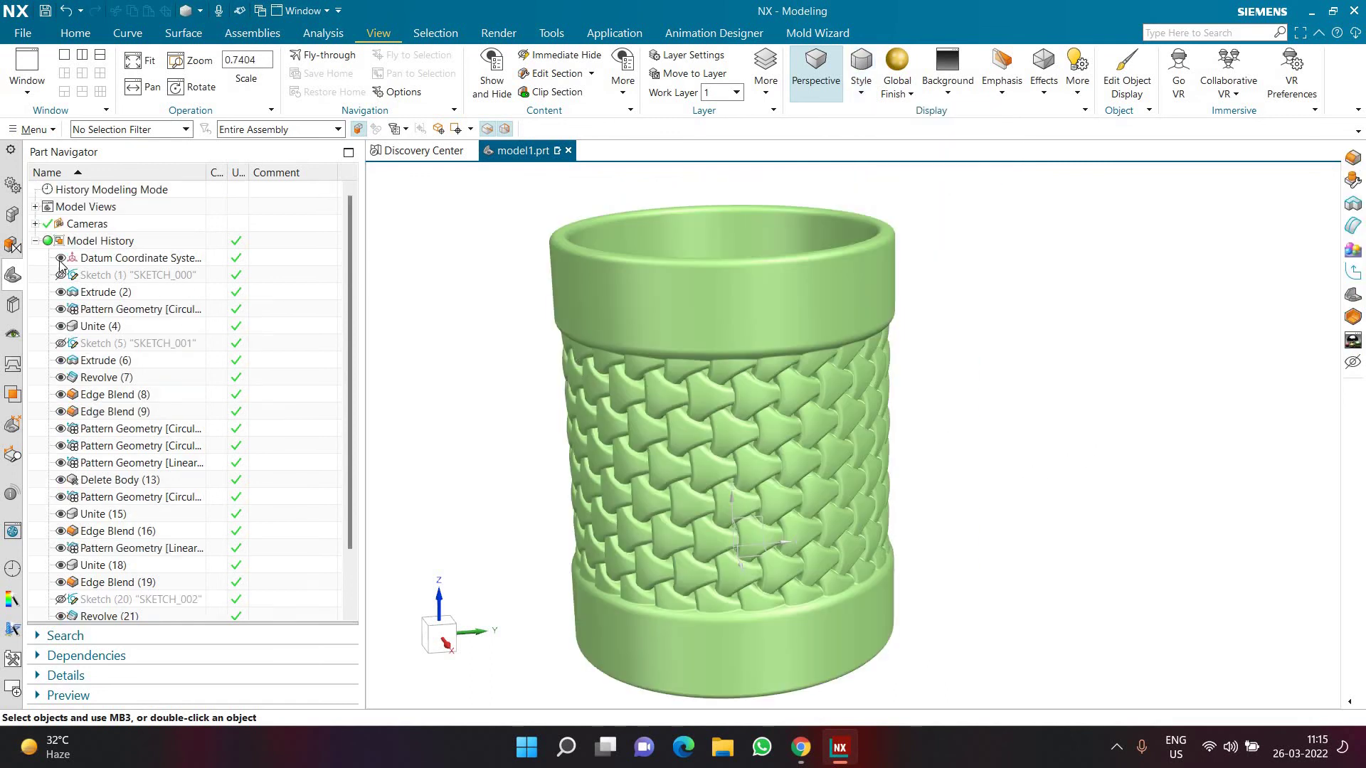
{"action": "left_click", "coordinate": [61, 258]}
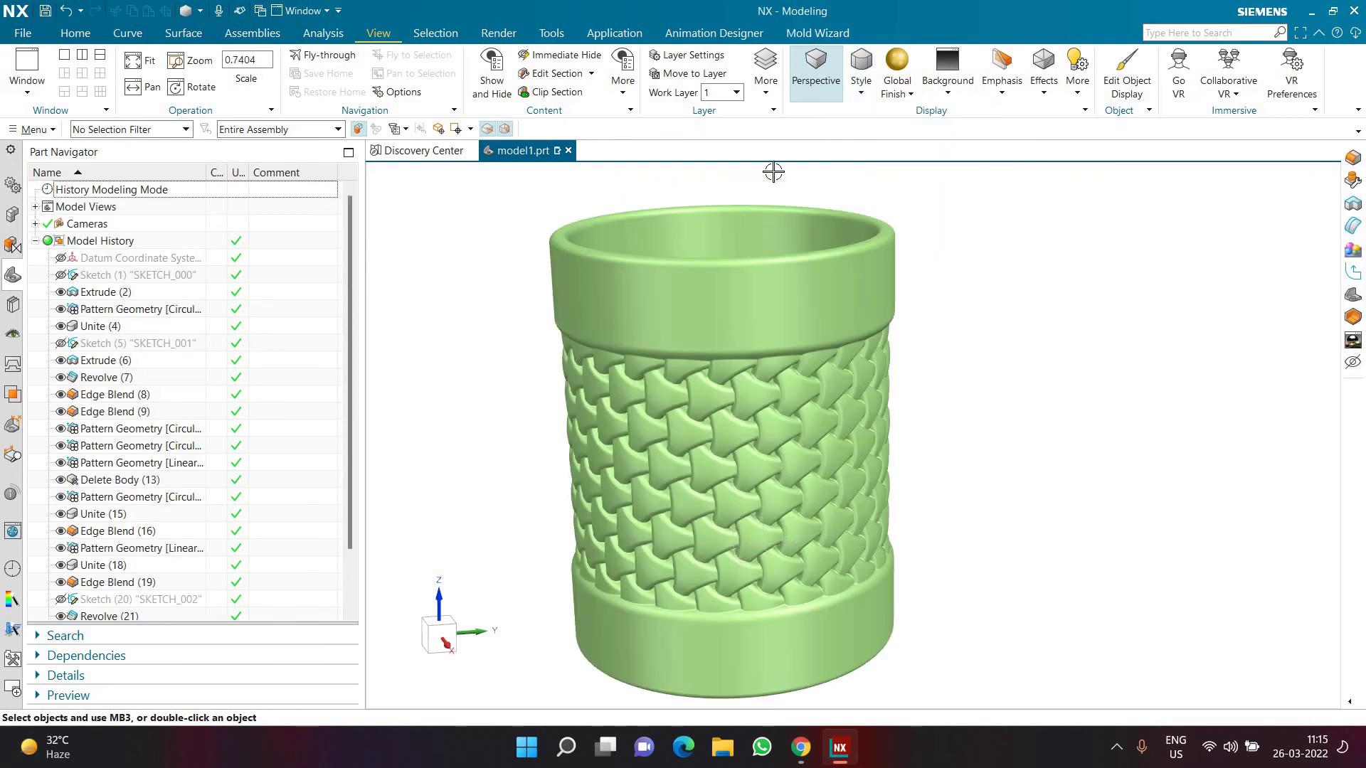
{"action": "left_click", "coordinate": [895, 89]}
{"action": "left_click", "coordinate": [861, 78]}
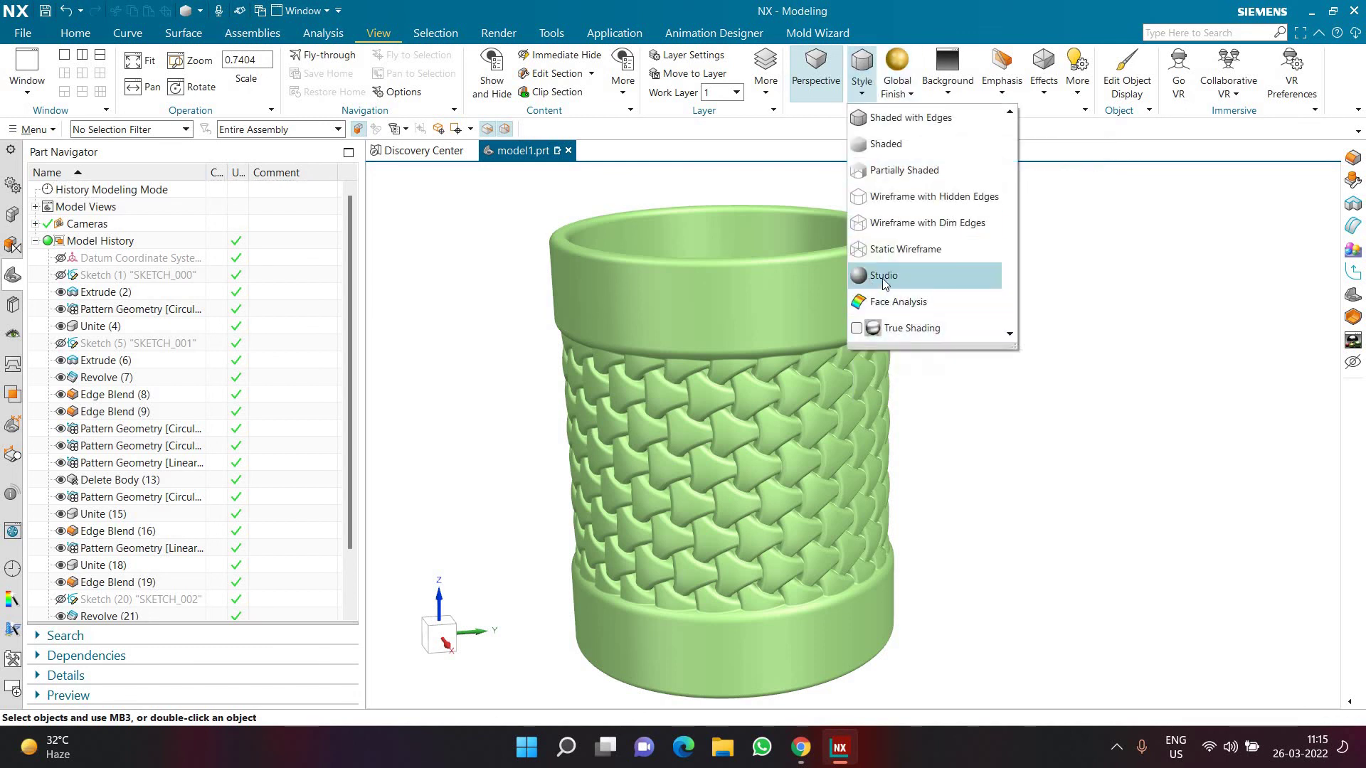
{"action": "left_click", "coordinate": [884, 279]}
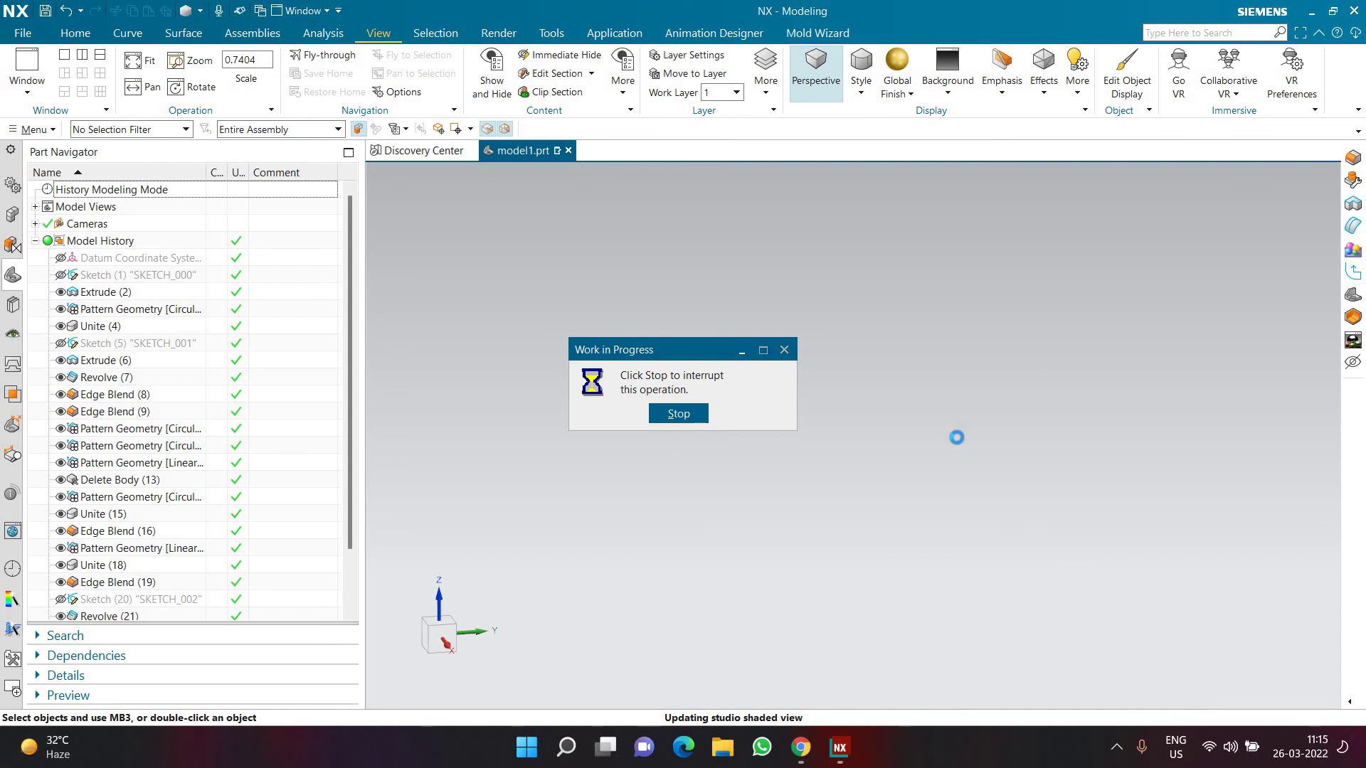
{"action": "middle_click_drag", "start_coordinate": [999, 368], "coordinate": [1008, 420]}
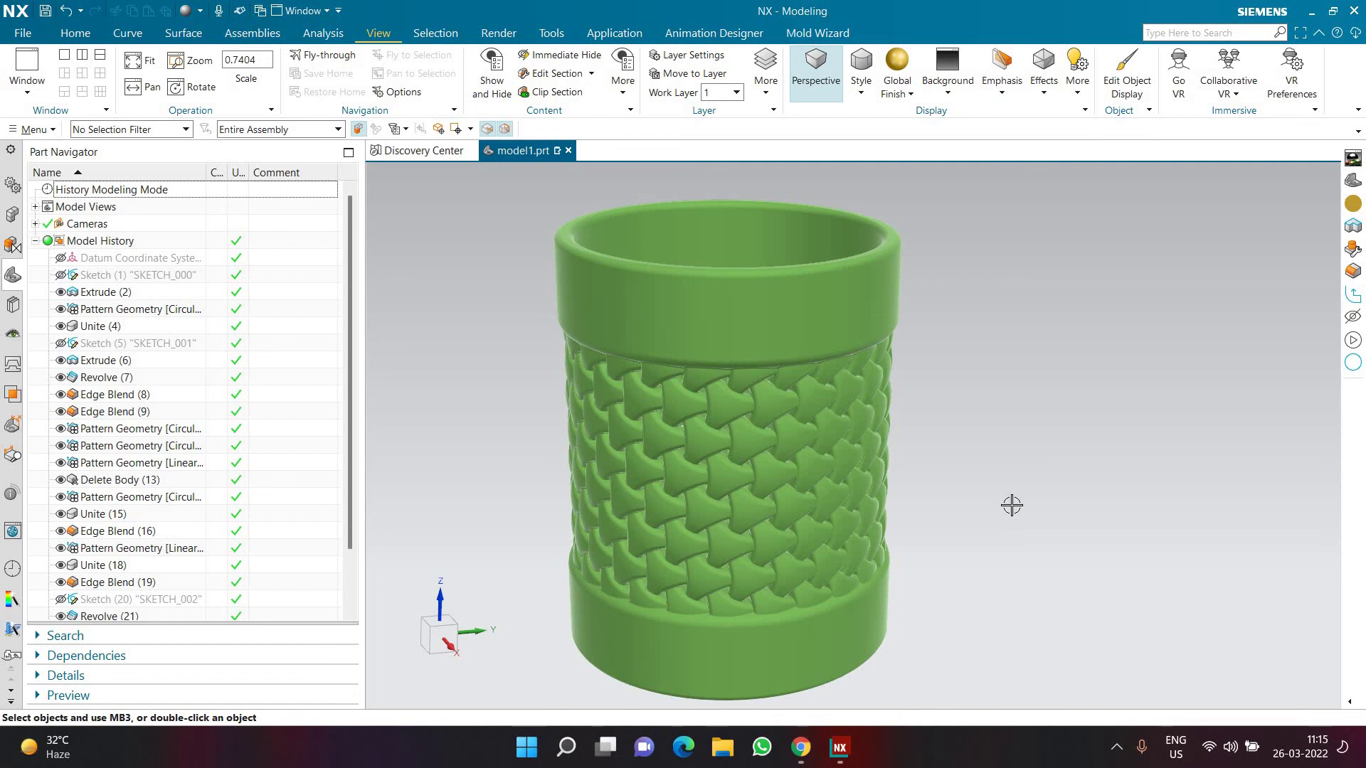
{"action": "left_click", "coordinate": [1115, 747]}
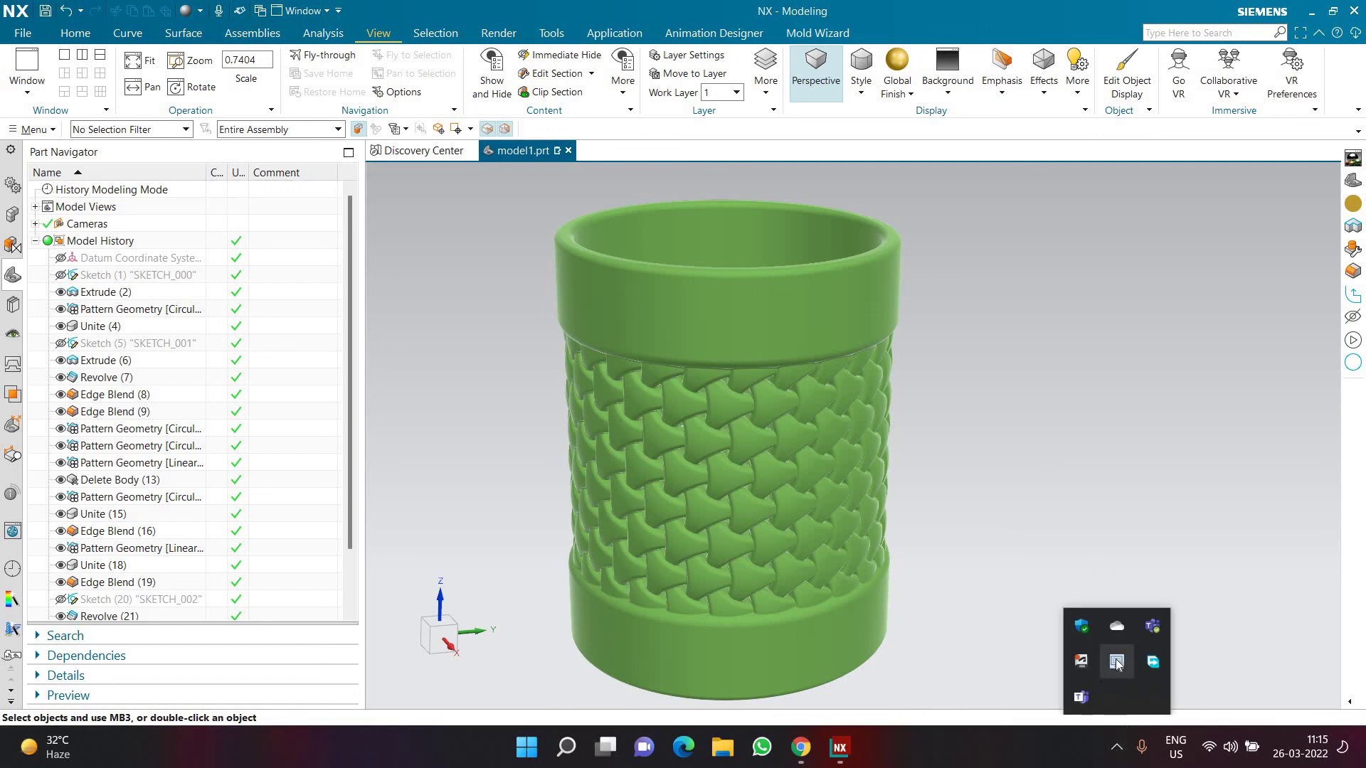